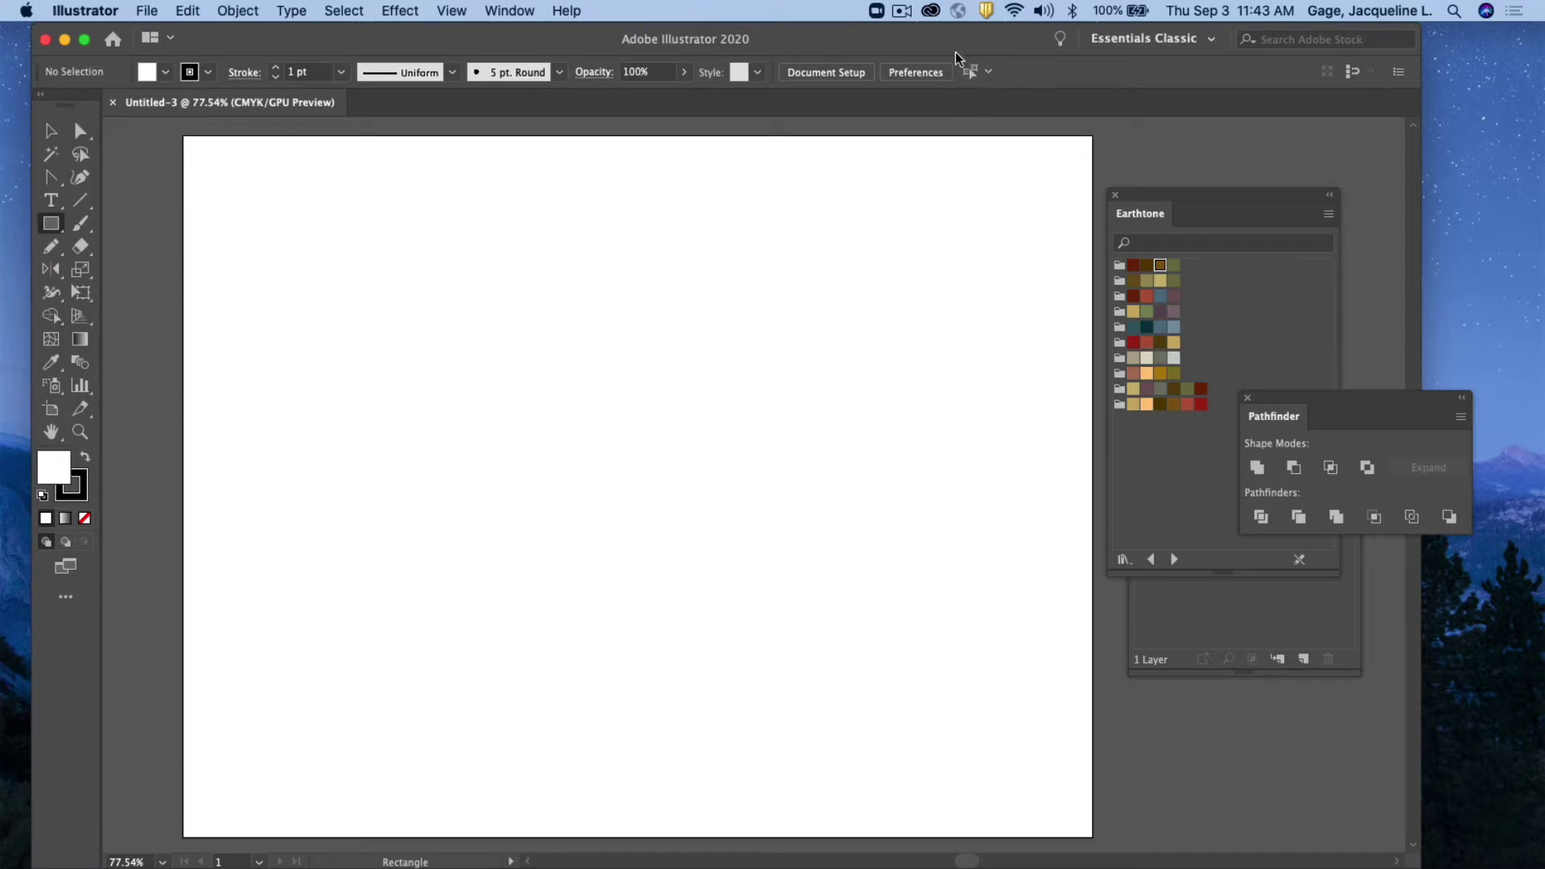
Select the Essentials Classic workspace and shift the Earthtone swatches panel clear of the artboard
{"action": "left_click", "coordinate": [1196, 45]}
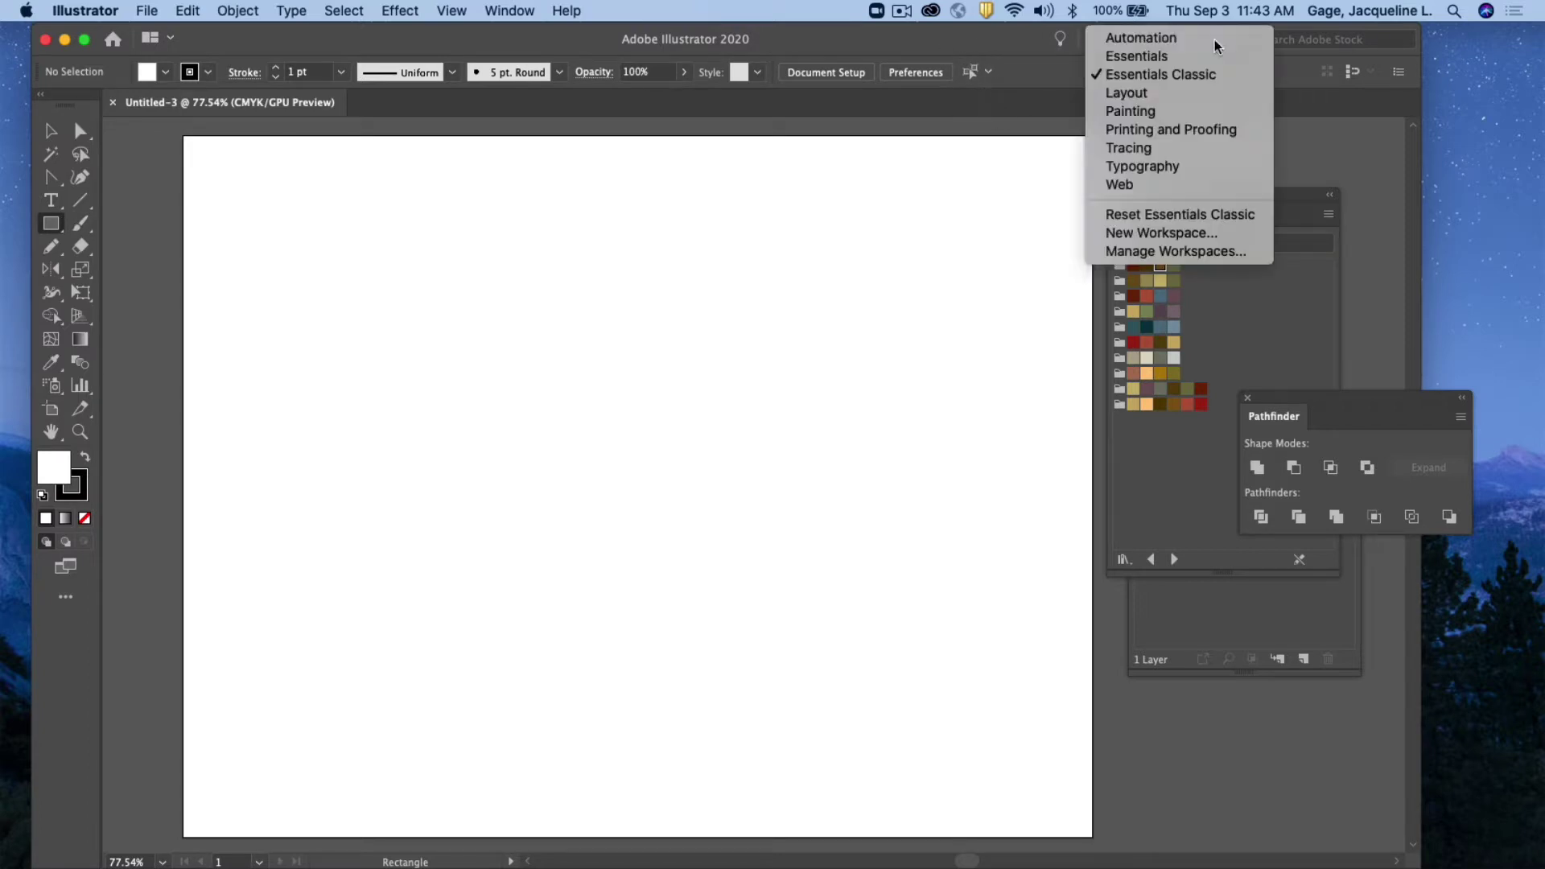
{"action": "left_click", "coordinate": [1187, 77]}
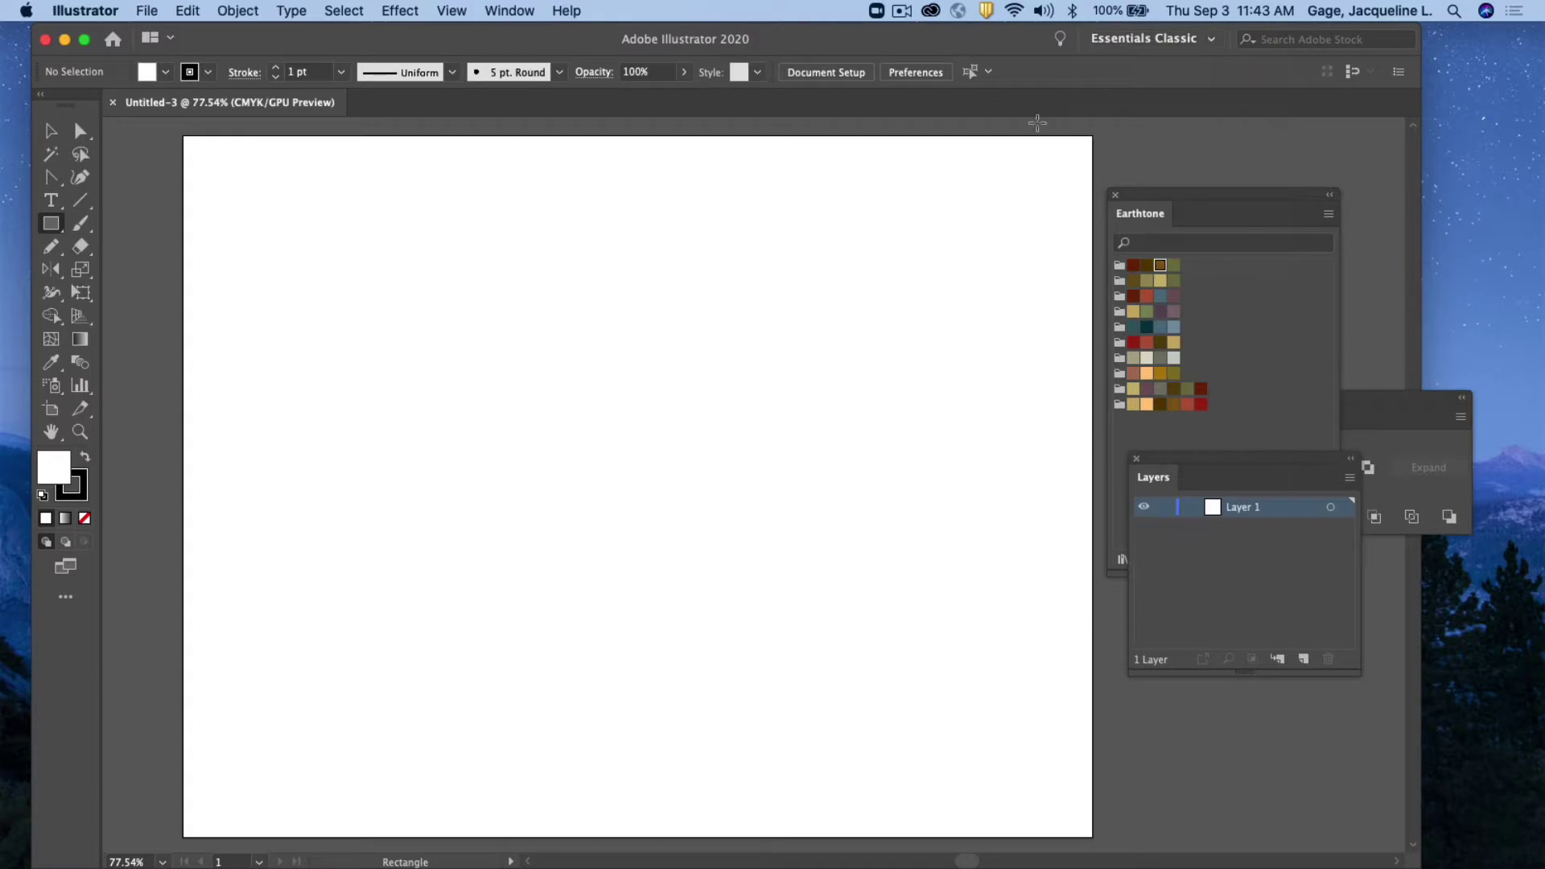
{"action": "left_click_drag", "start_coordinate": [1137, 197], "coordinate": [1171, 167]}
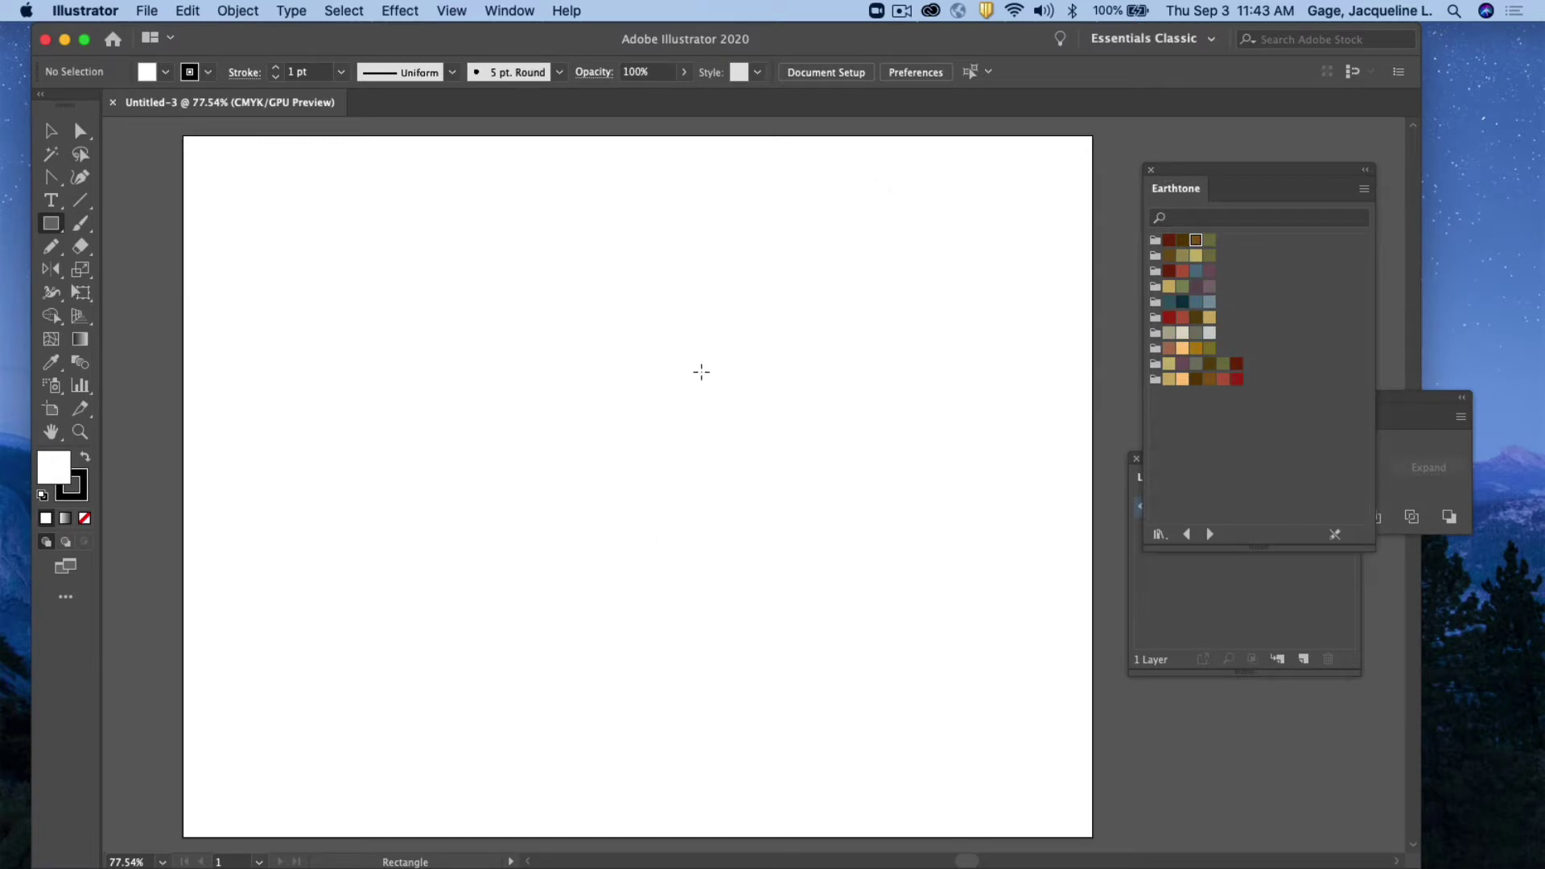
Place animal-1839118_1920.jpg from the Desktop into the document as a template
{"action": "left_click", "coordinate": [51, 130]}
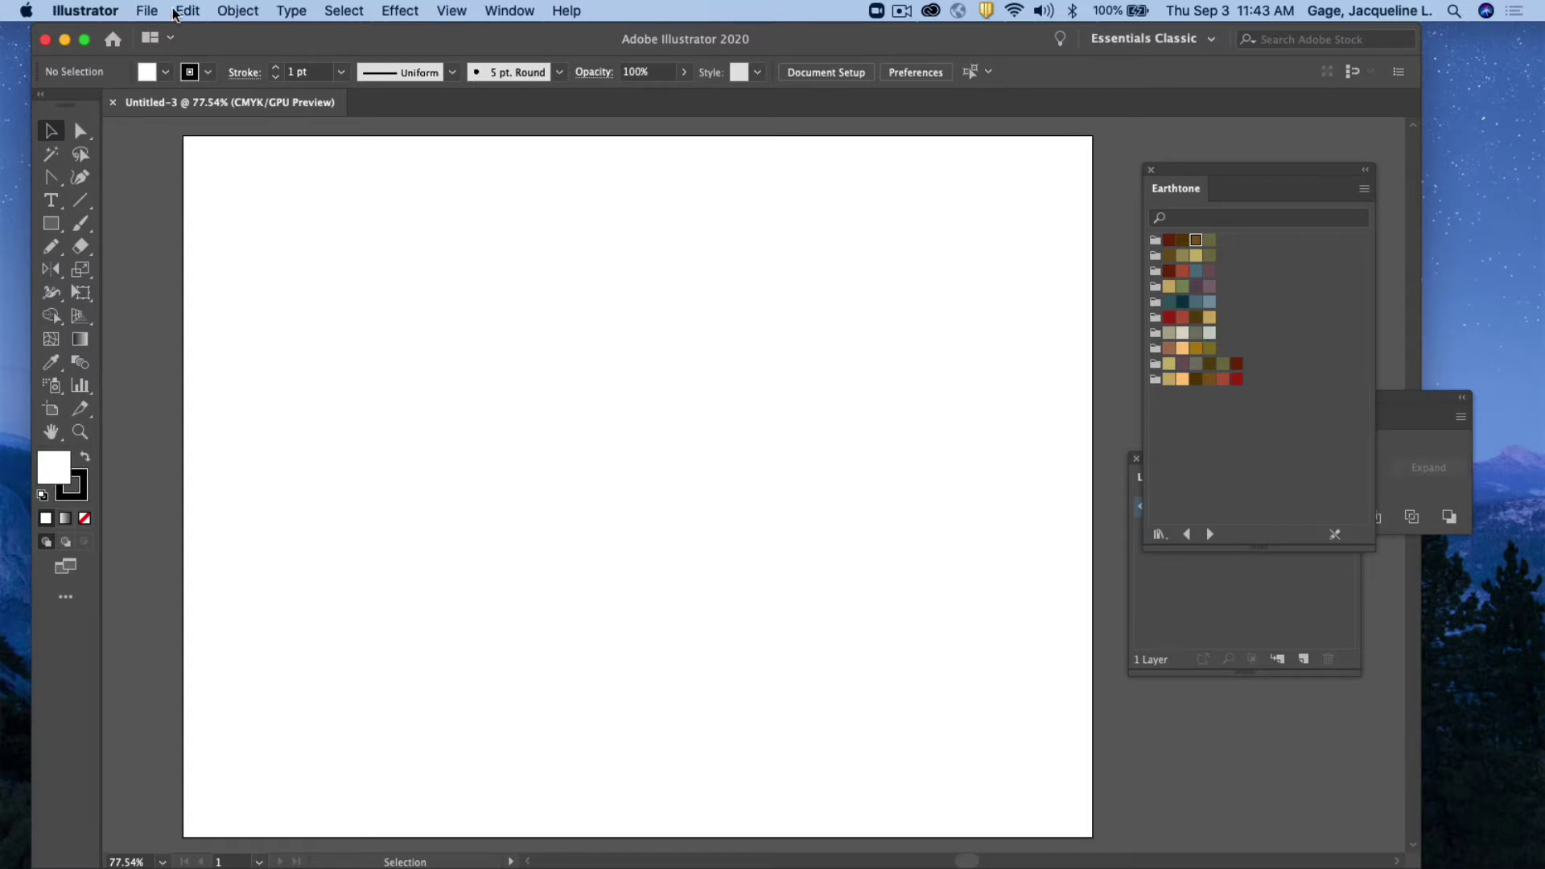
{"action": "left_click", "coordinate": [151, 13]}
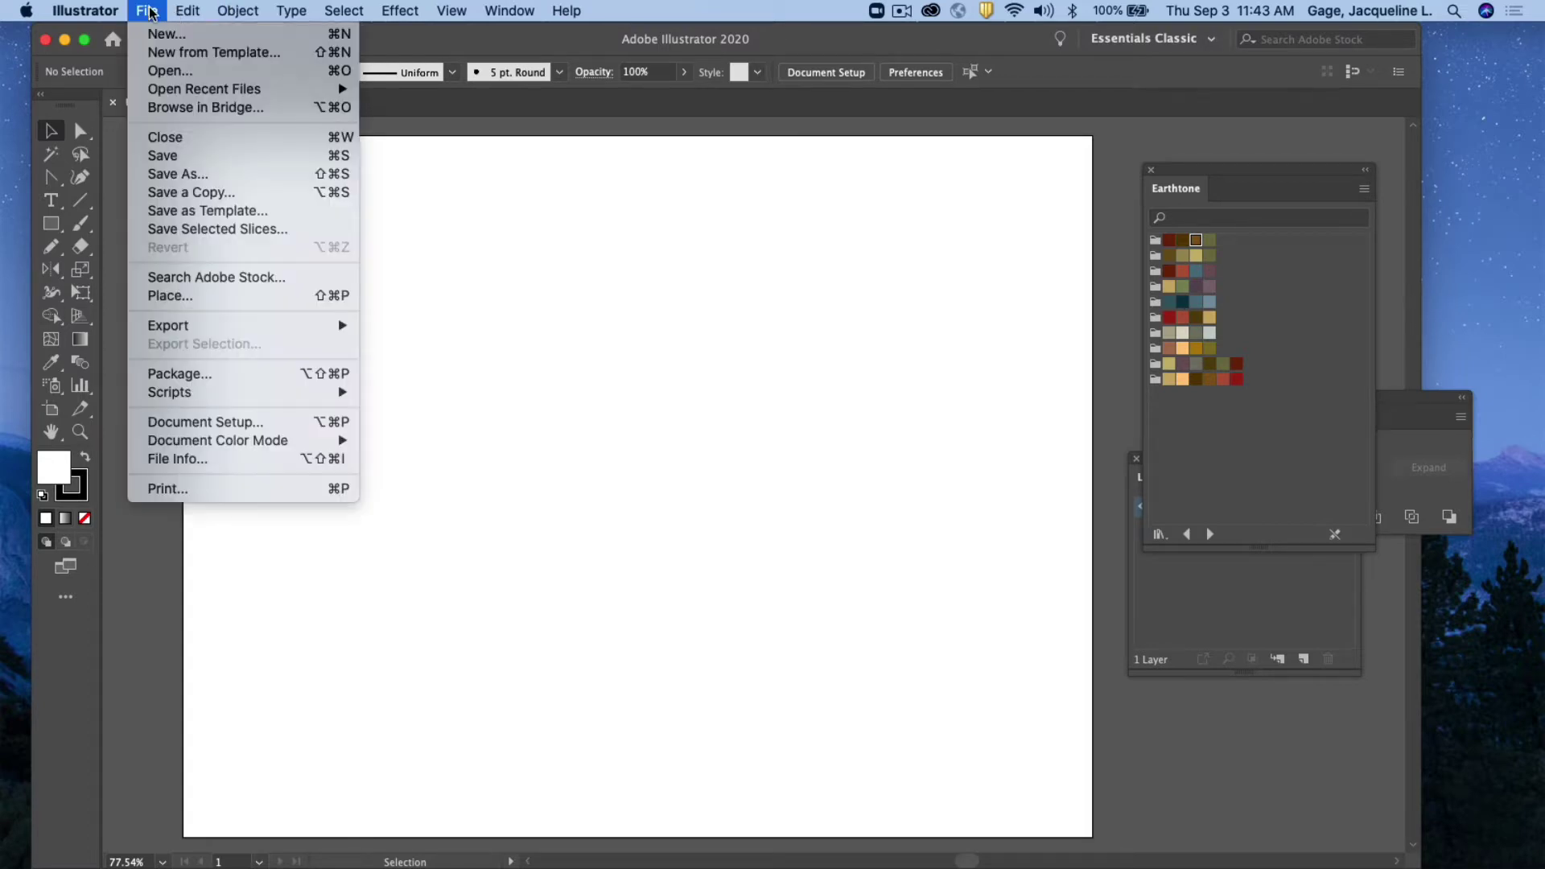
{"action": "left_click", "coordinate": [226, 298]}
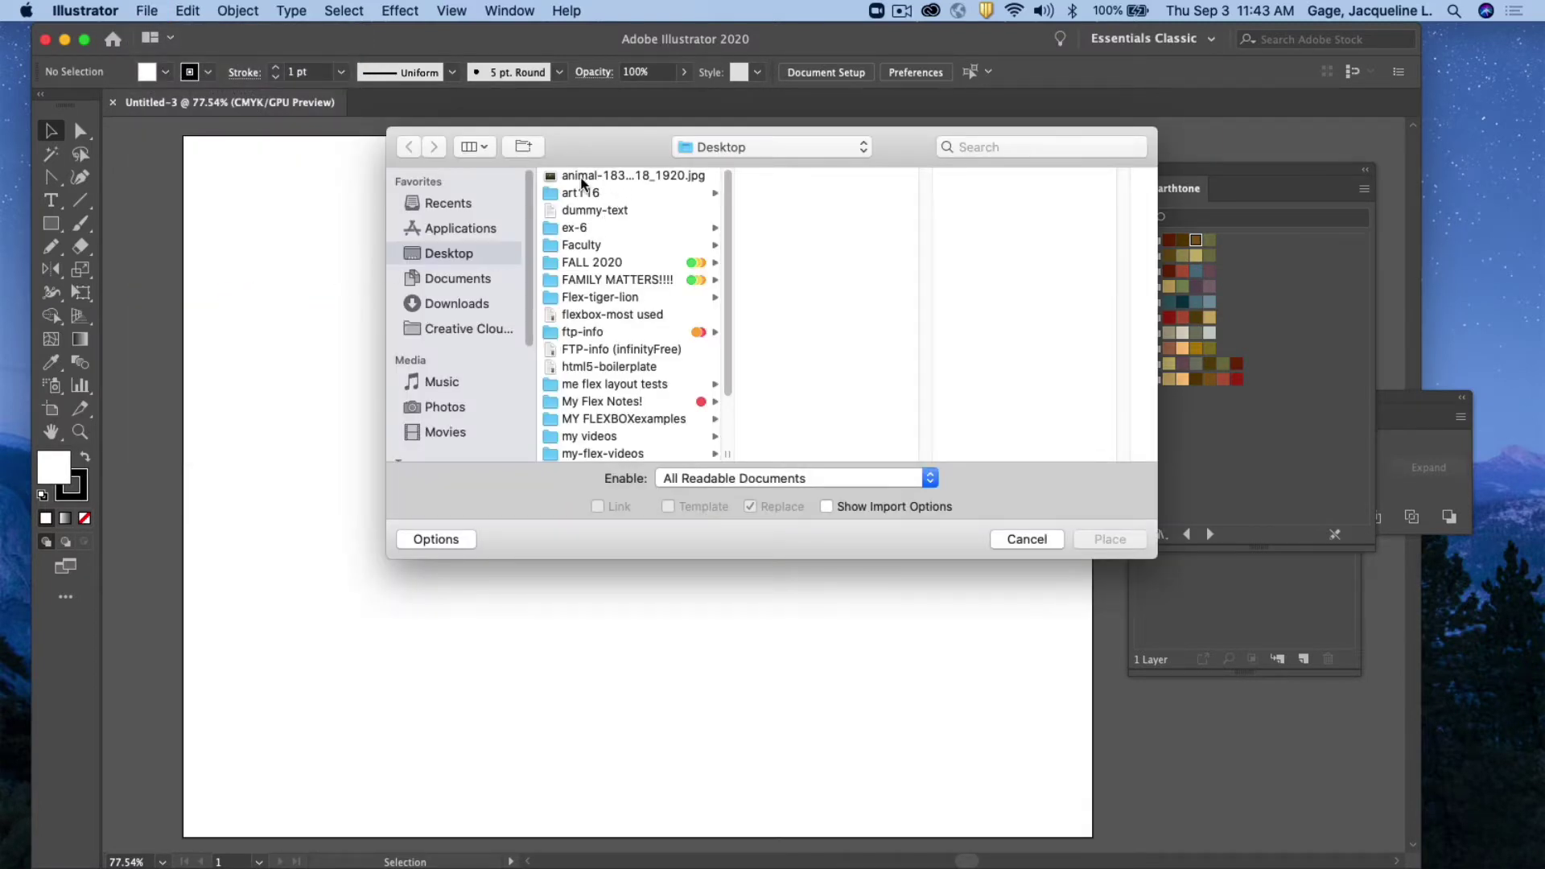
{"action": "left_click", "coordinate": [581, 177]}
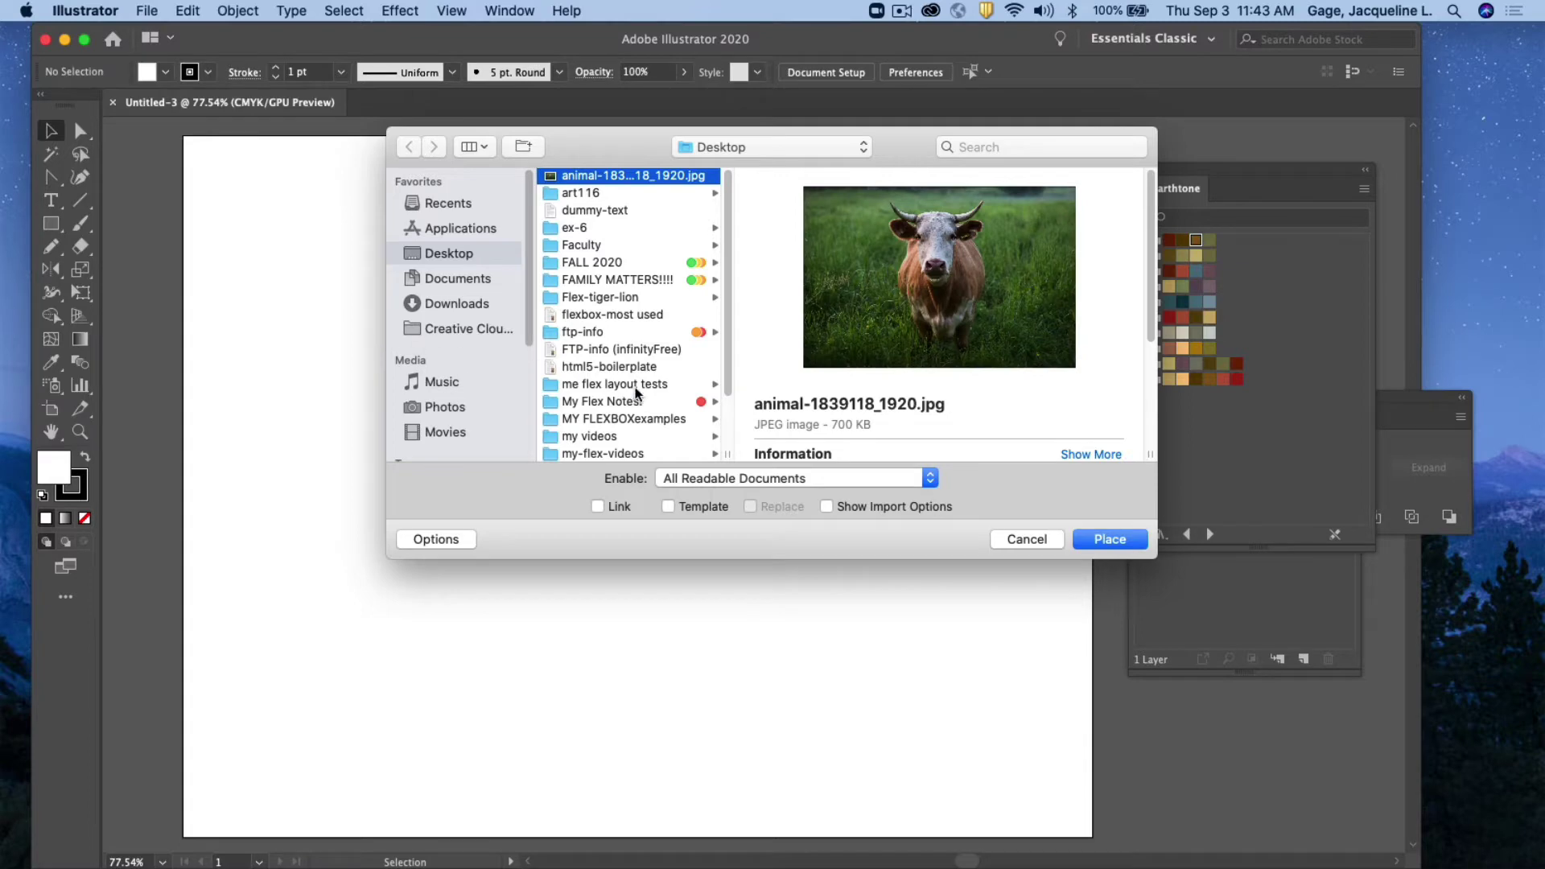
{"action": "left_click", "coordinate": [669, 506]}
{"action": "left_click", "coordinate": [1110, 541]}
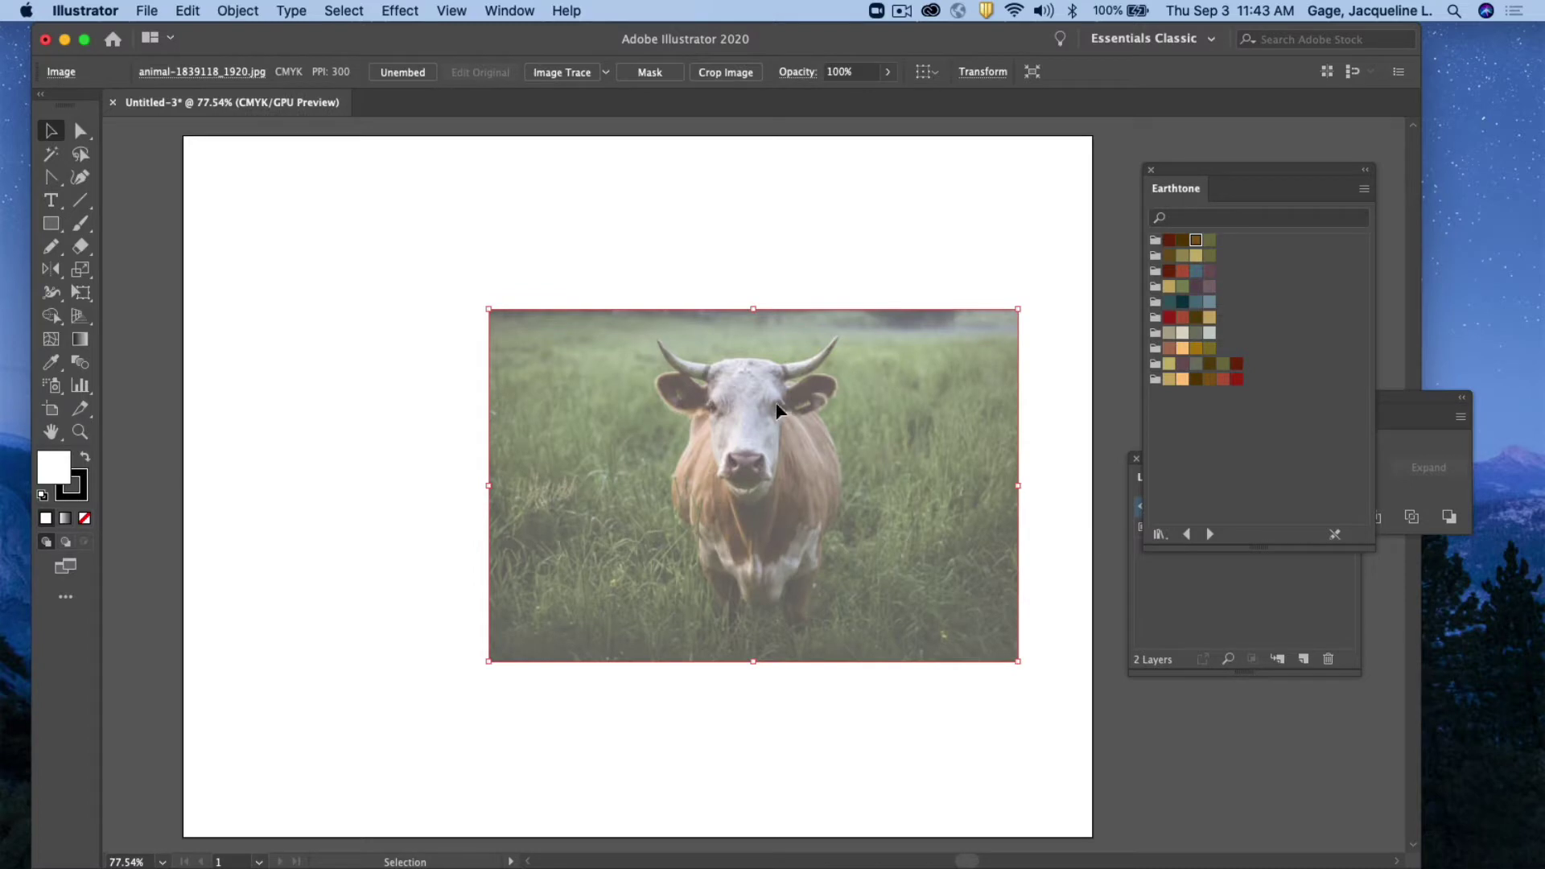
Dock the Earthtone swatches at the side of the window and bring the Layers panel into open view beside the photo
{"action": "left_click_drag", "start_coordinate": [1169, 173], "coordinate": [1379, 578]}
{"action": "left_click_drag", "start_coordinate": [1408, 652], "coordinate": [1408, 652]}
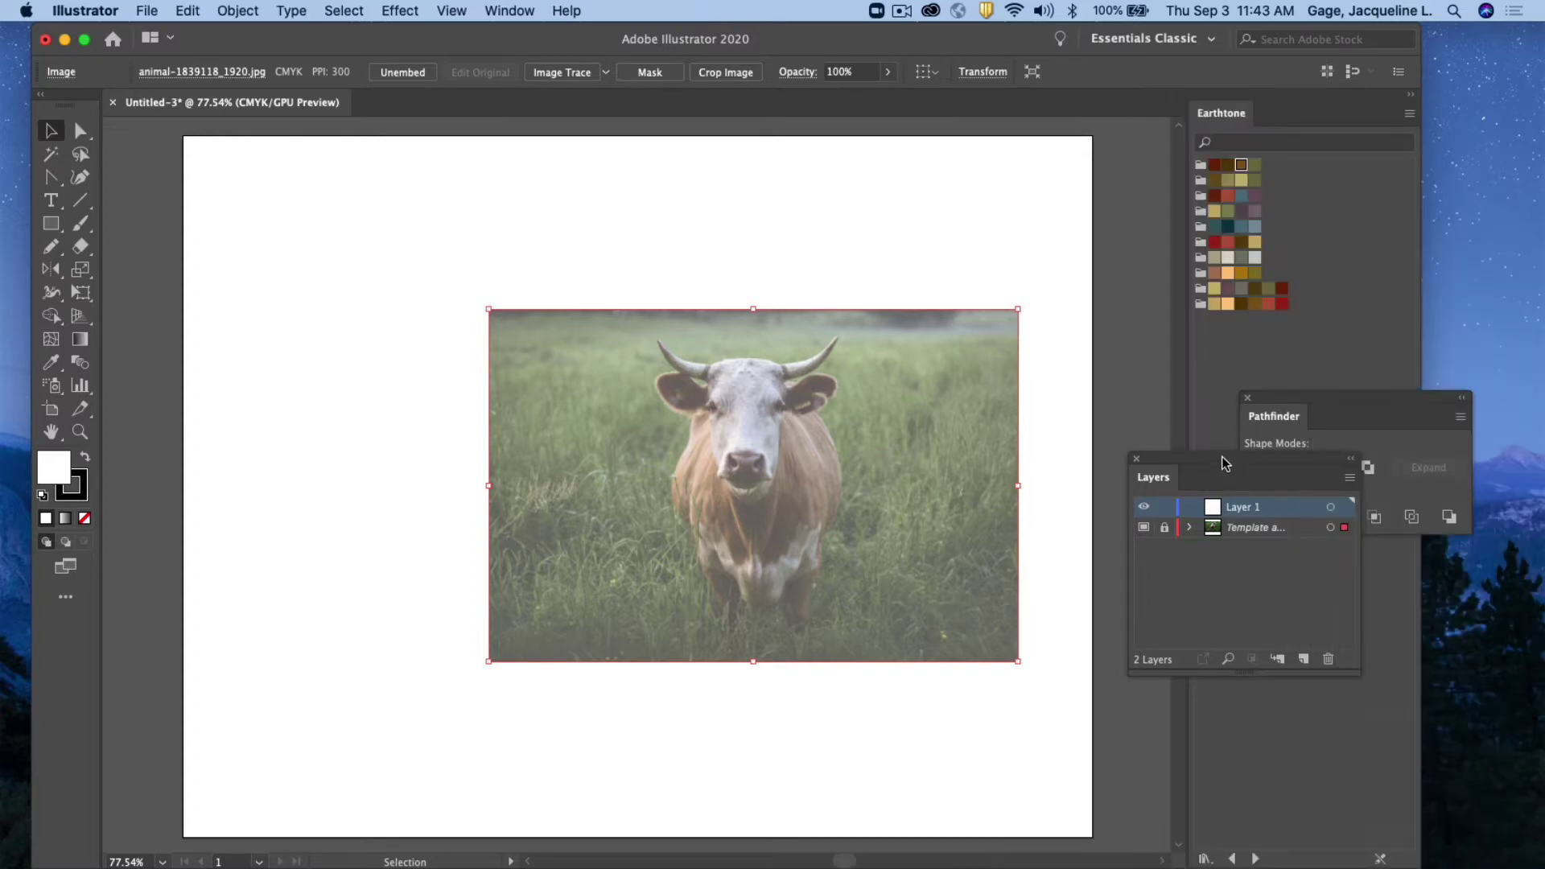
{"action": "left_click_drag", "start_coordinate": [1224, 458], "coordinate": [1111, 204]}
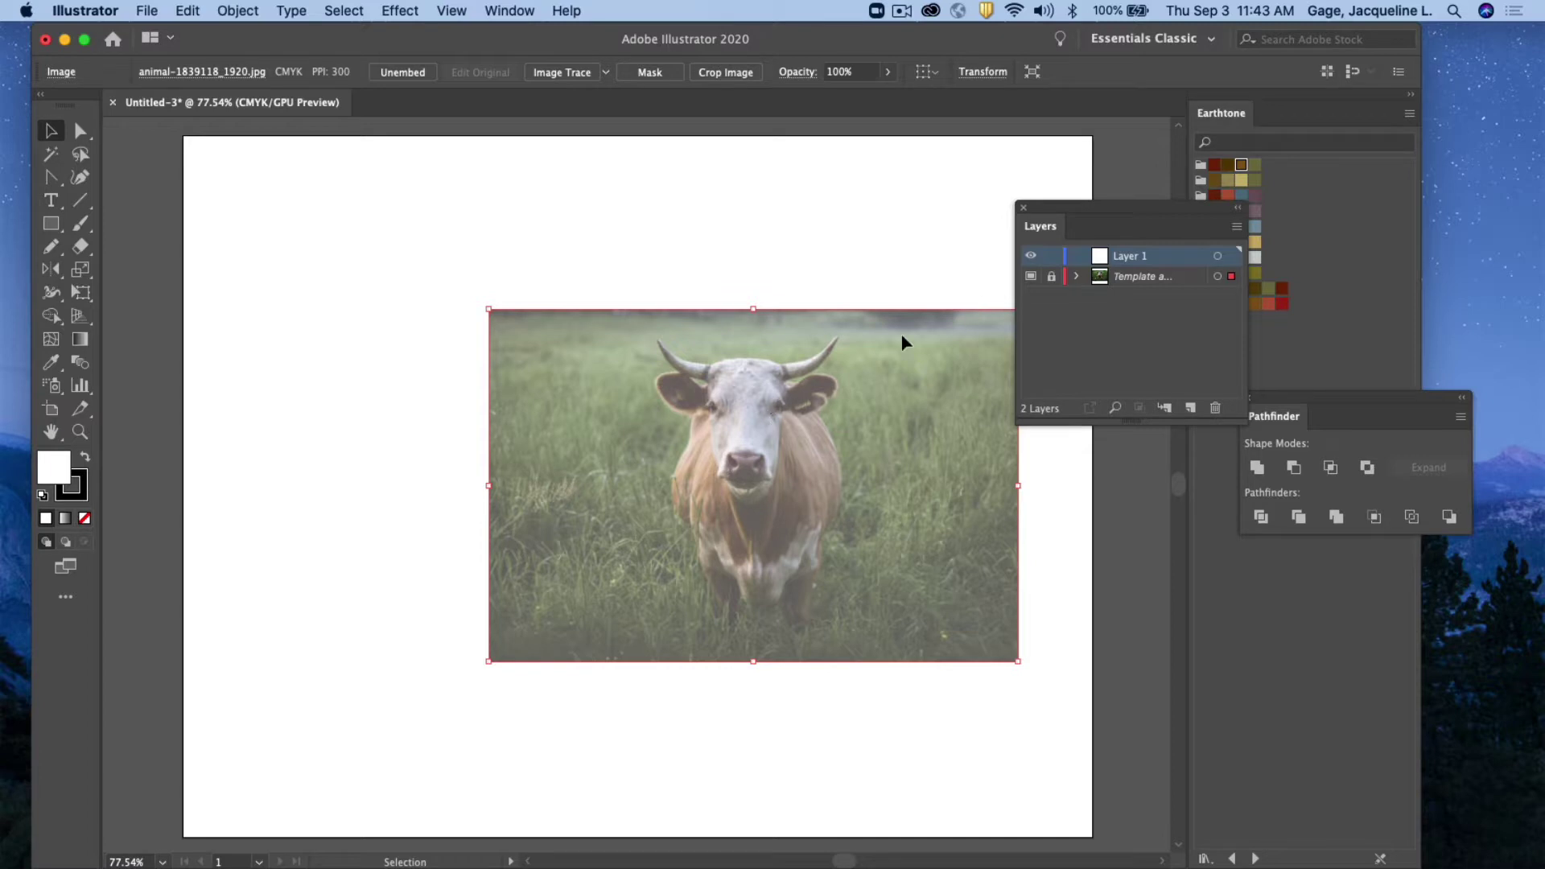
Unlock the template layer, enlarge the cow photo to span the artboard's full width, and lock the layer again
{"action": "left_click", "coordinate": [1051, 276]}
{"action": "left_click_drag", "start_coordinate": [890, 360], "coordinate": [572, 231]}
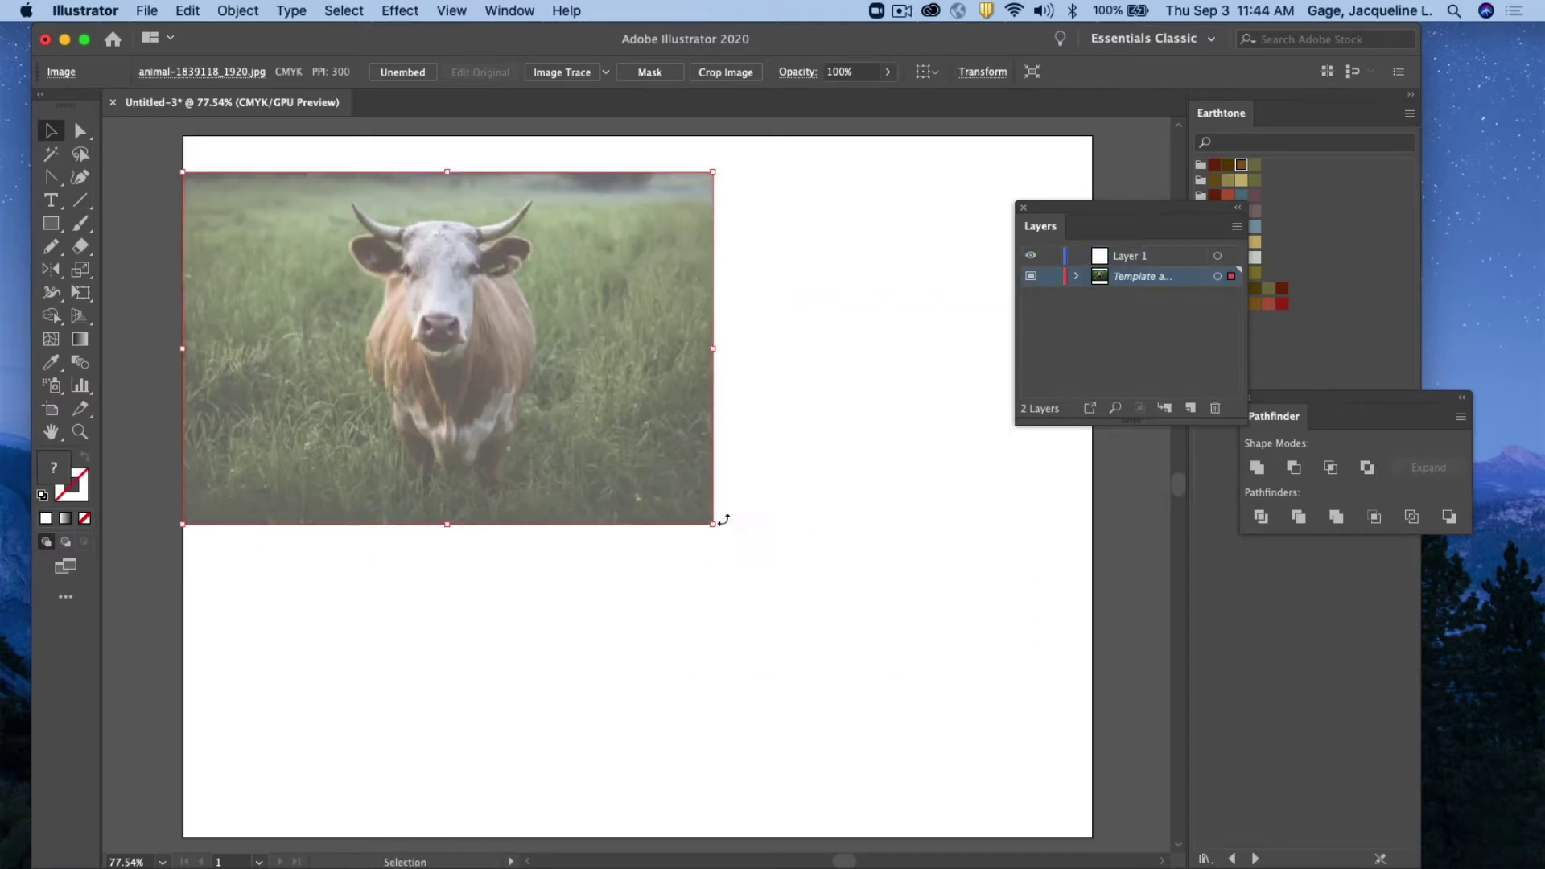
{"action": "left_click_drag", "start_coordinate": [714, 524], "coordinate": [1121, 778]}
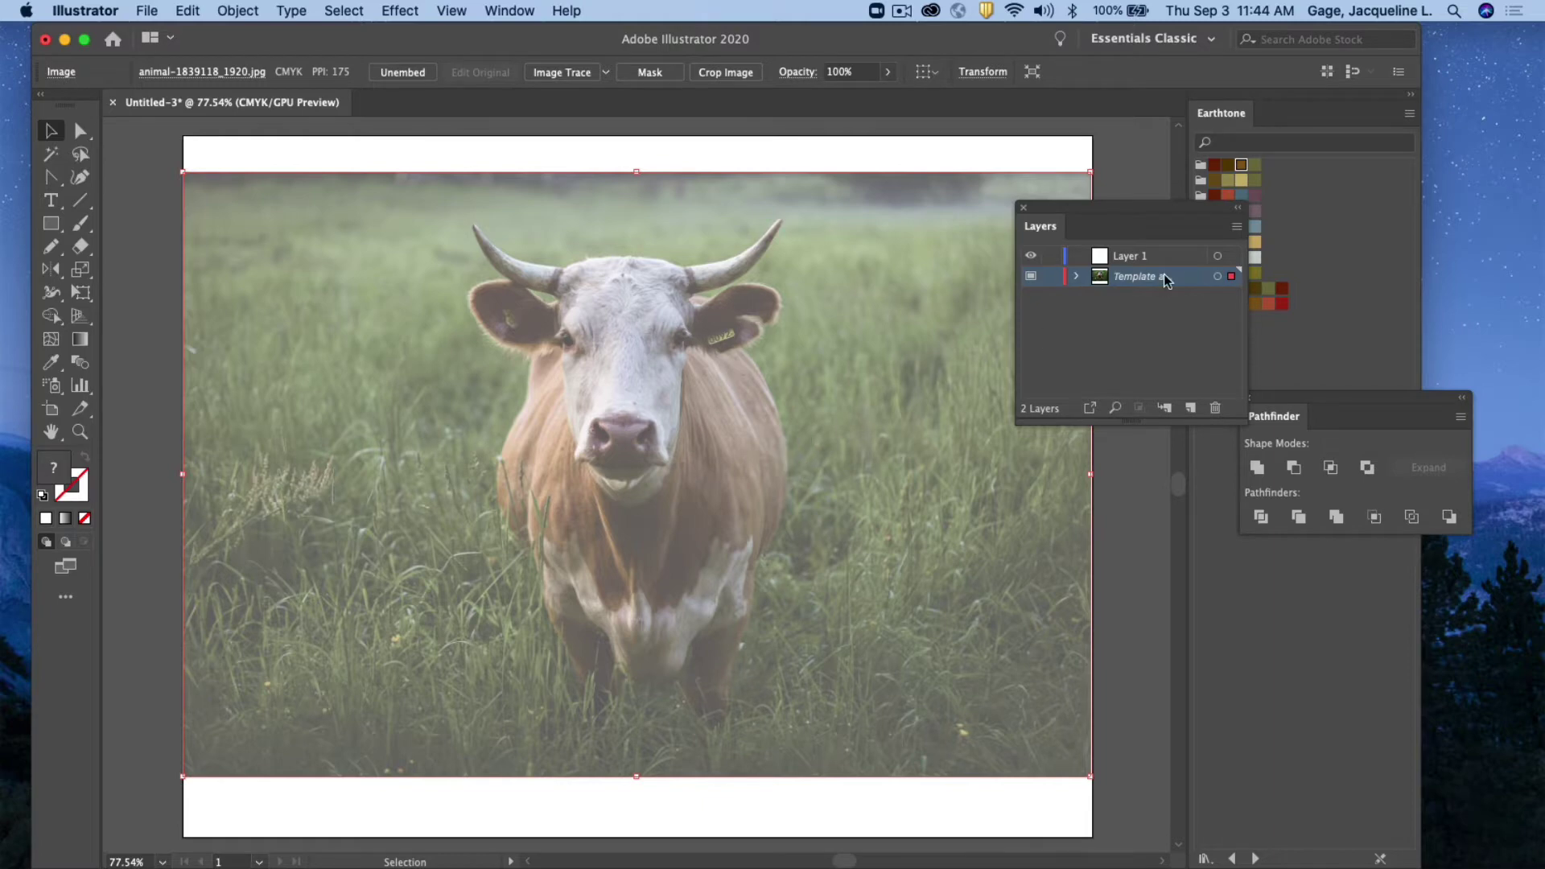
{"action": "left_click", "coordinate": [1052, 277]}
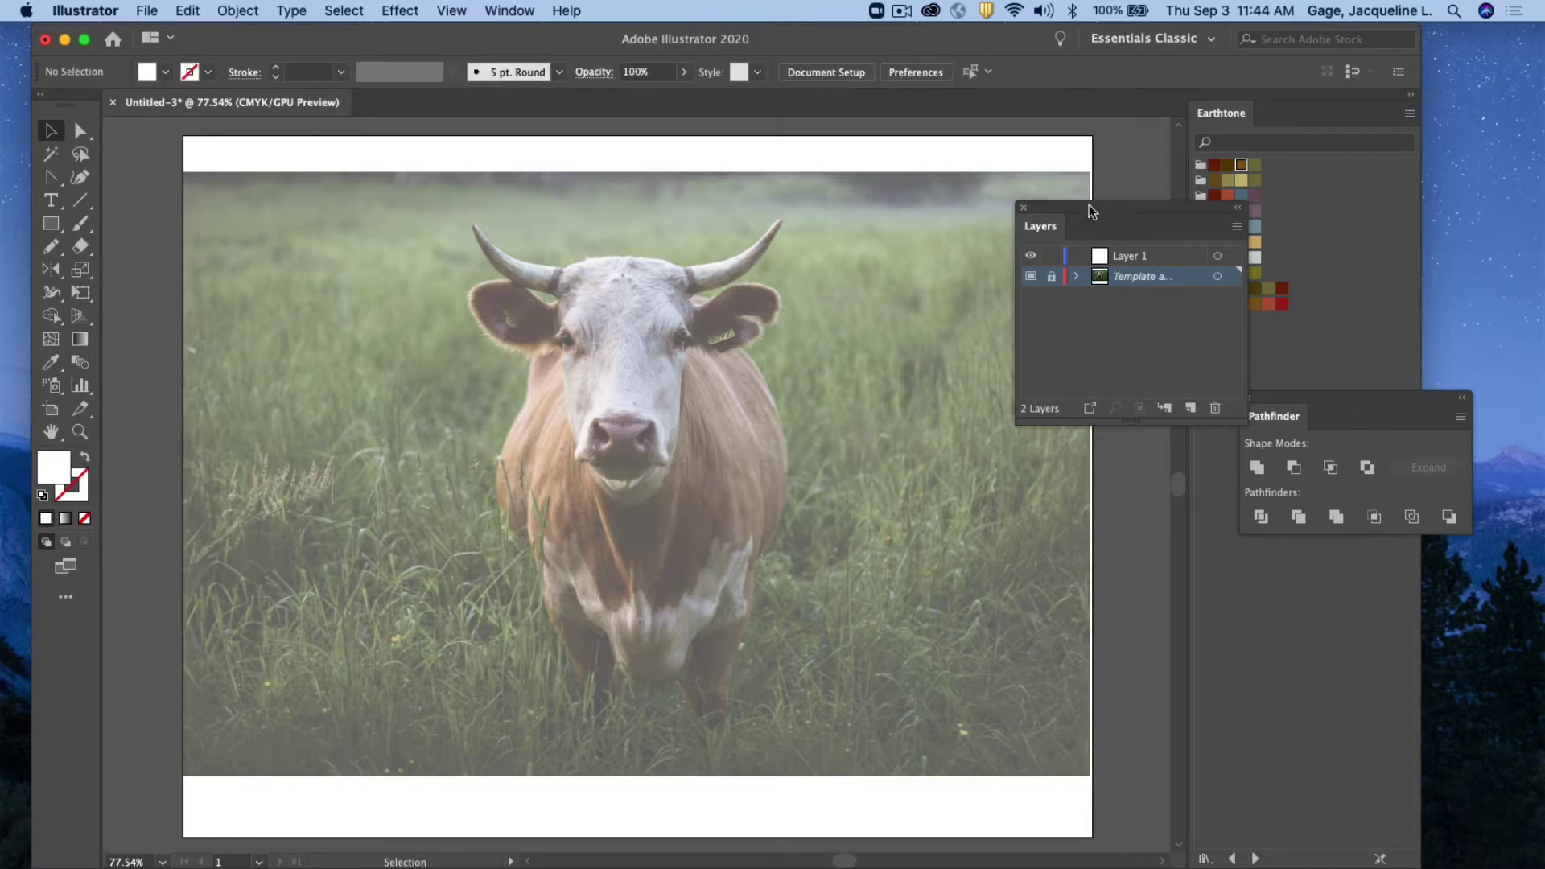
Draw a tall rectangle on Layer 1 and position it over the cow's face, from the forehead to below the nose
{"action": "left_click_drag", "start_coordinate": [1092, 211], "coordinate": [1163, 210]}
{"action": "left_click_drag", "start_coordinate": [969, 113], "coordinate": [1057, 324]}
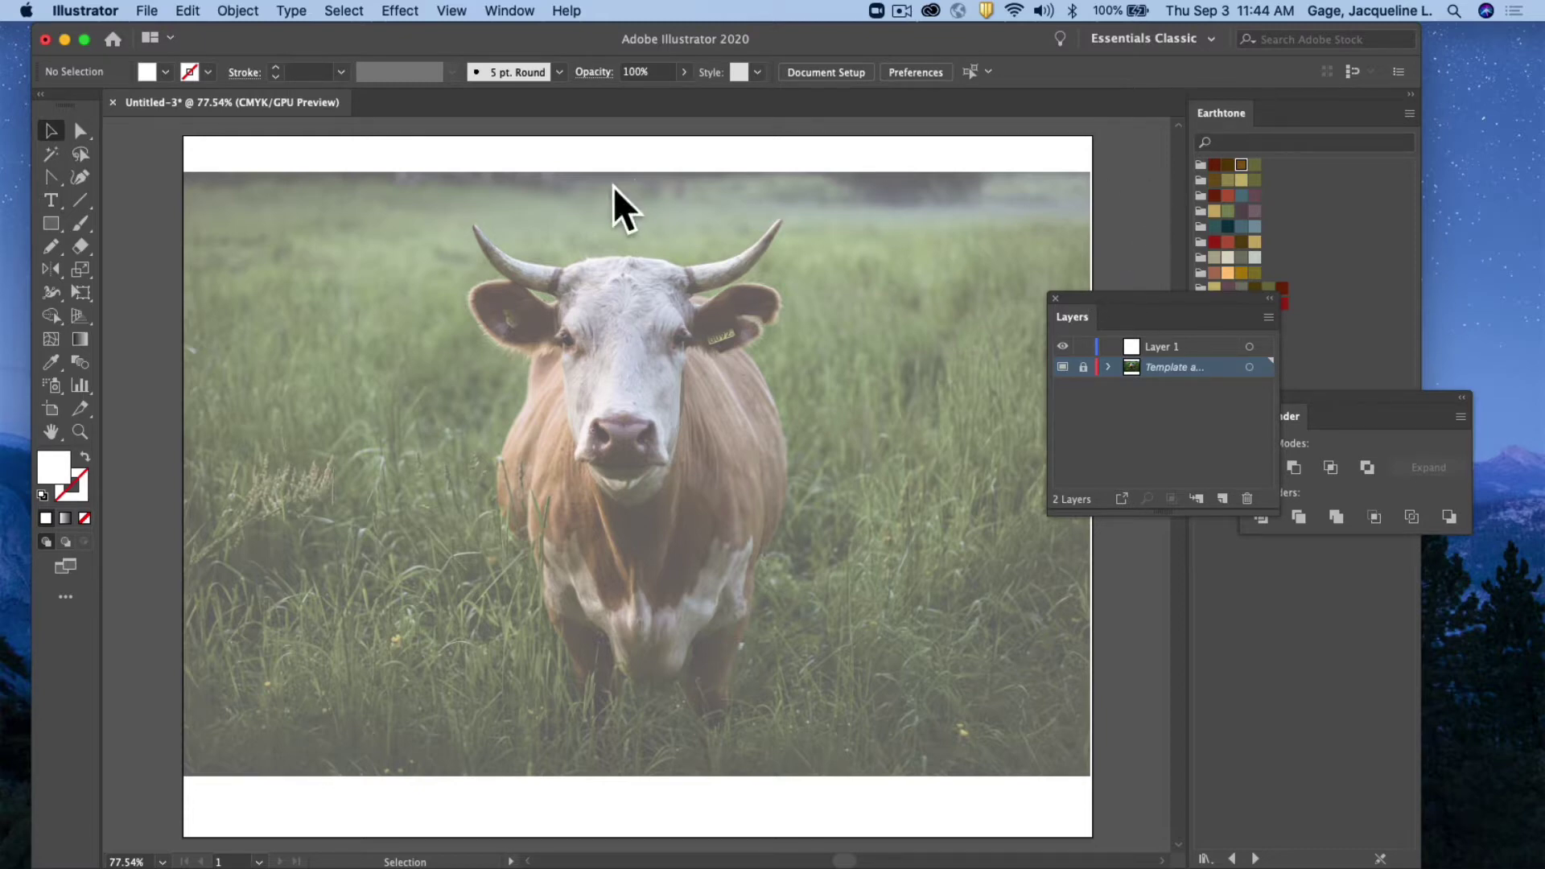
{"action": "left_click", "coordinate": [51, 223]}
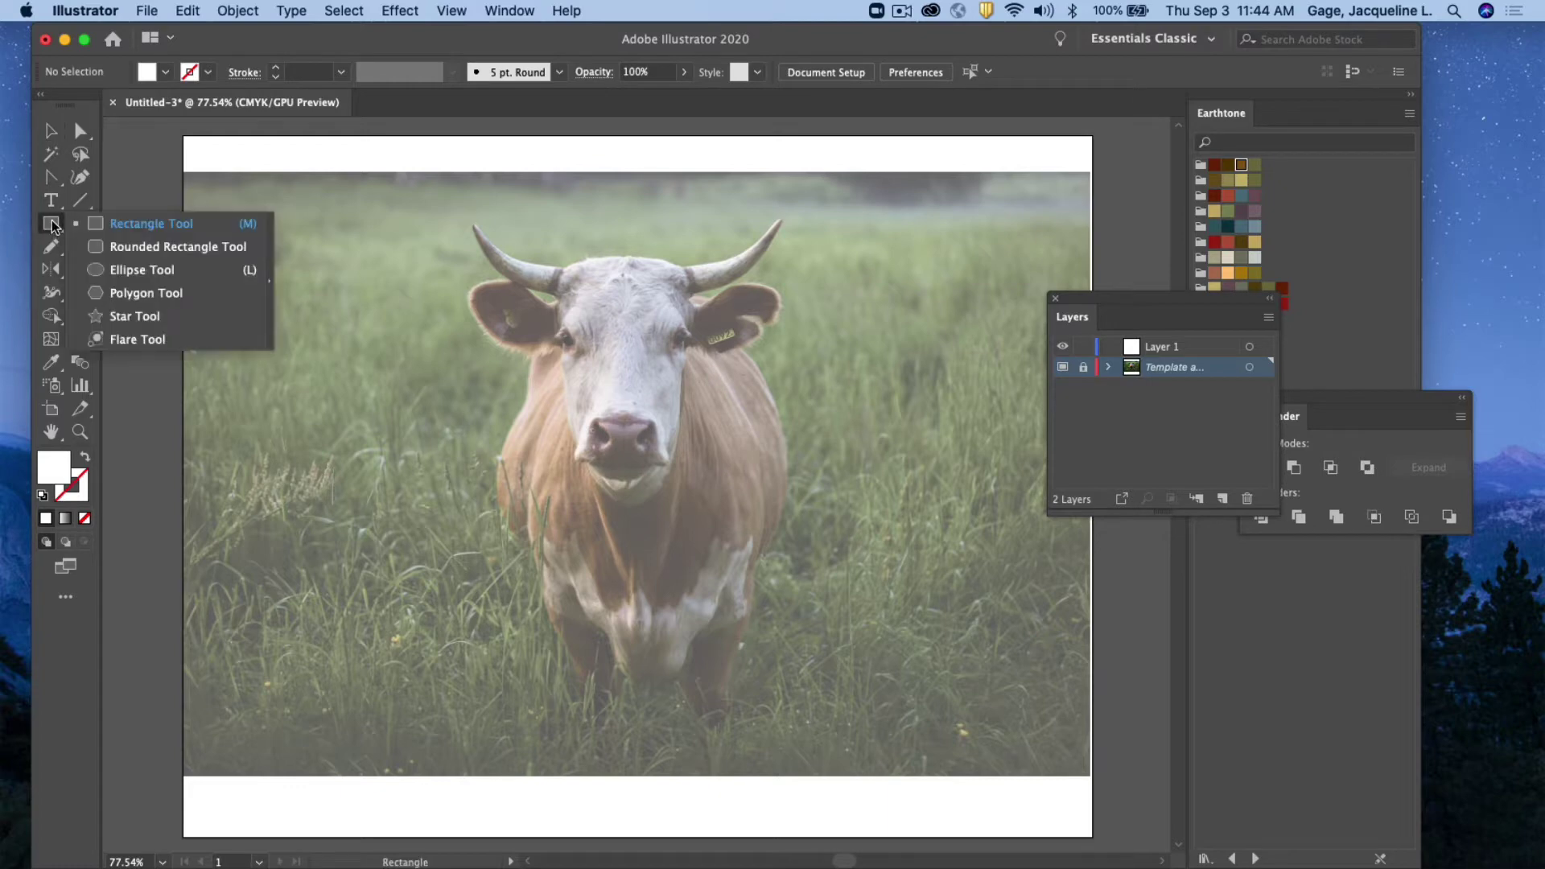
{"action": "left_click", "coordinate": [91, 230]}
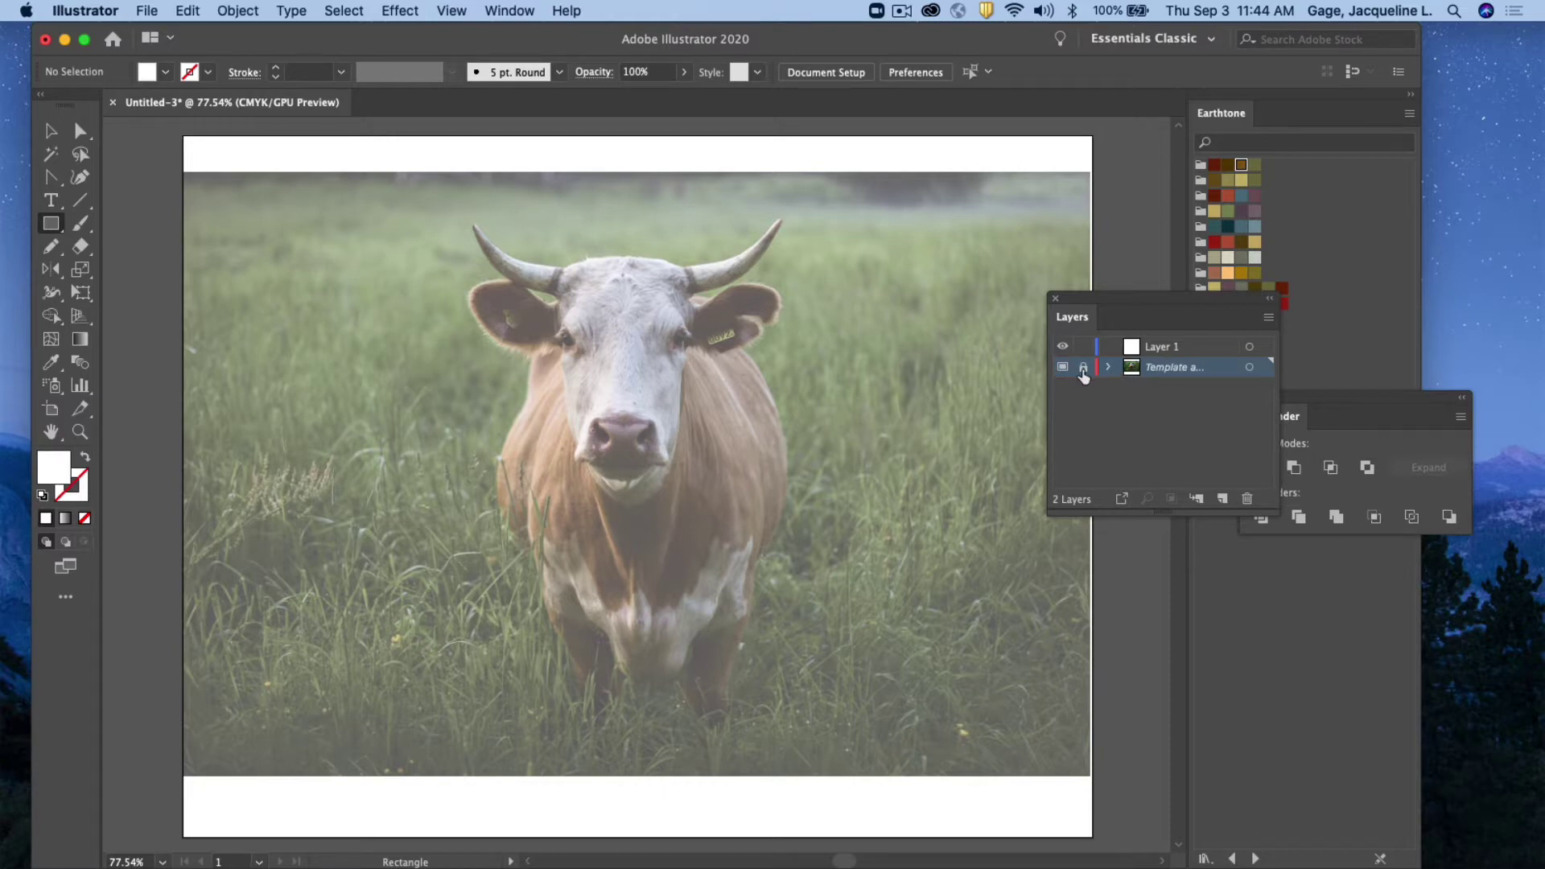
{"action": "left_click", "coordinate": [1188, 350]}
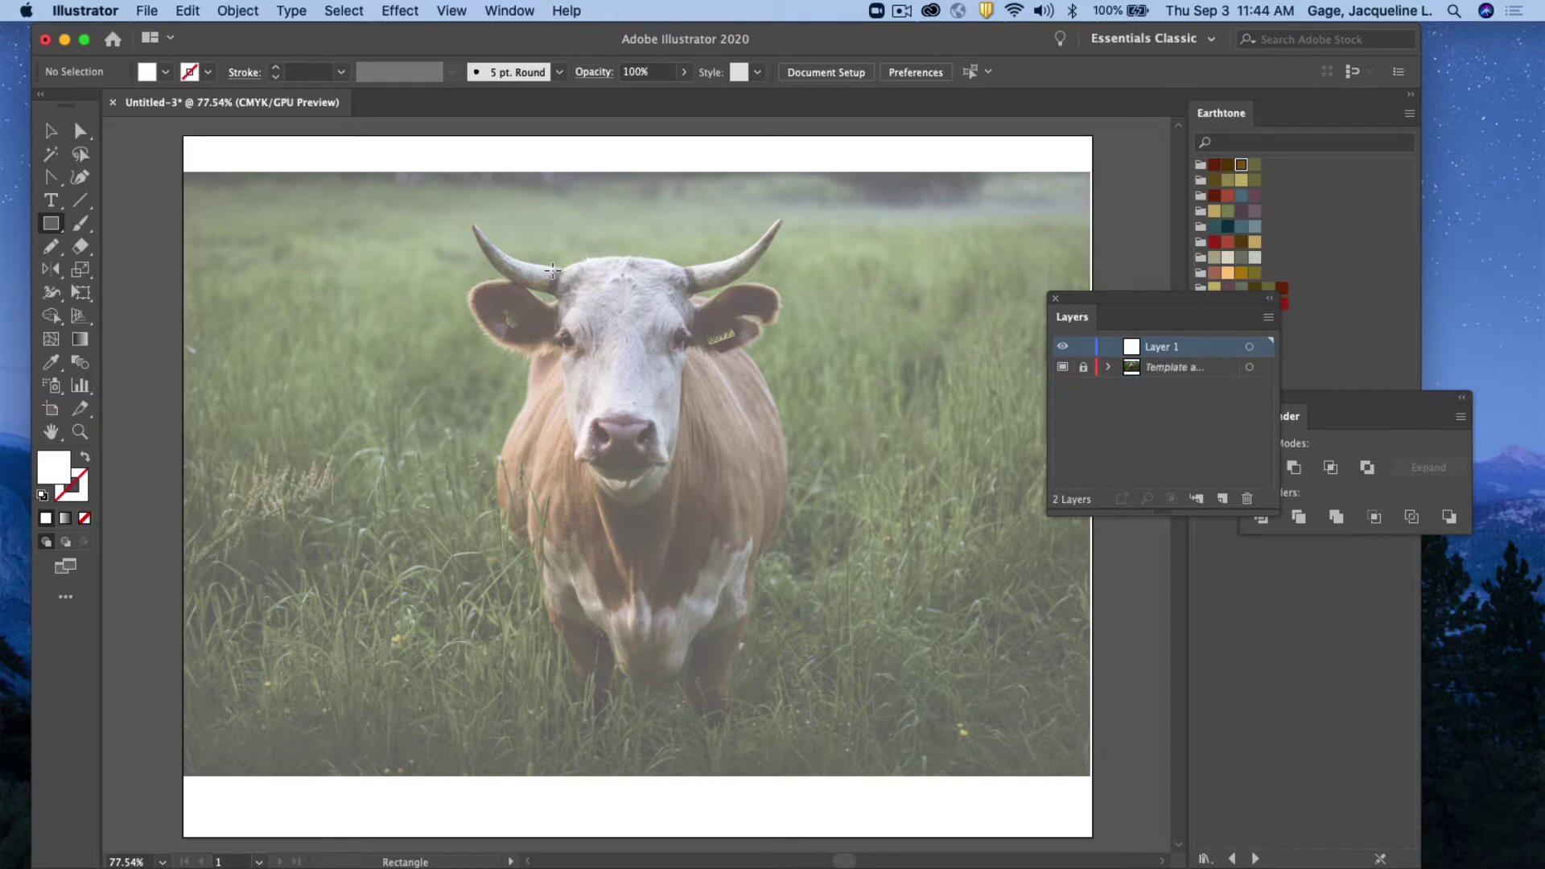
{"action": "left_click_drag", "start_coordinate": [555, 269], "coordinate": [681, 492]}
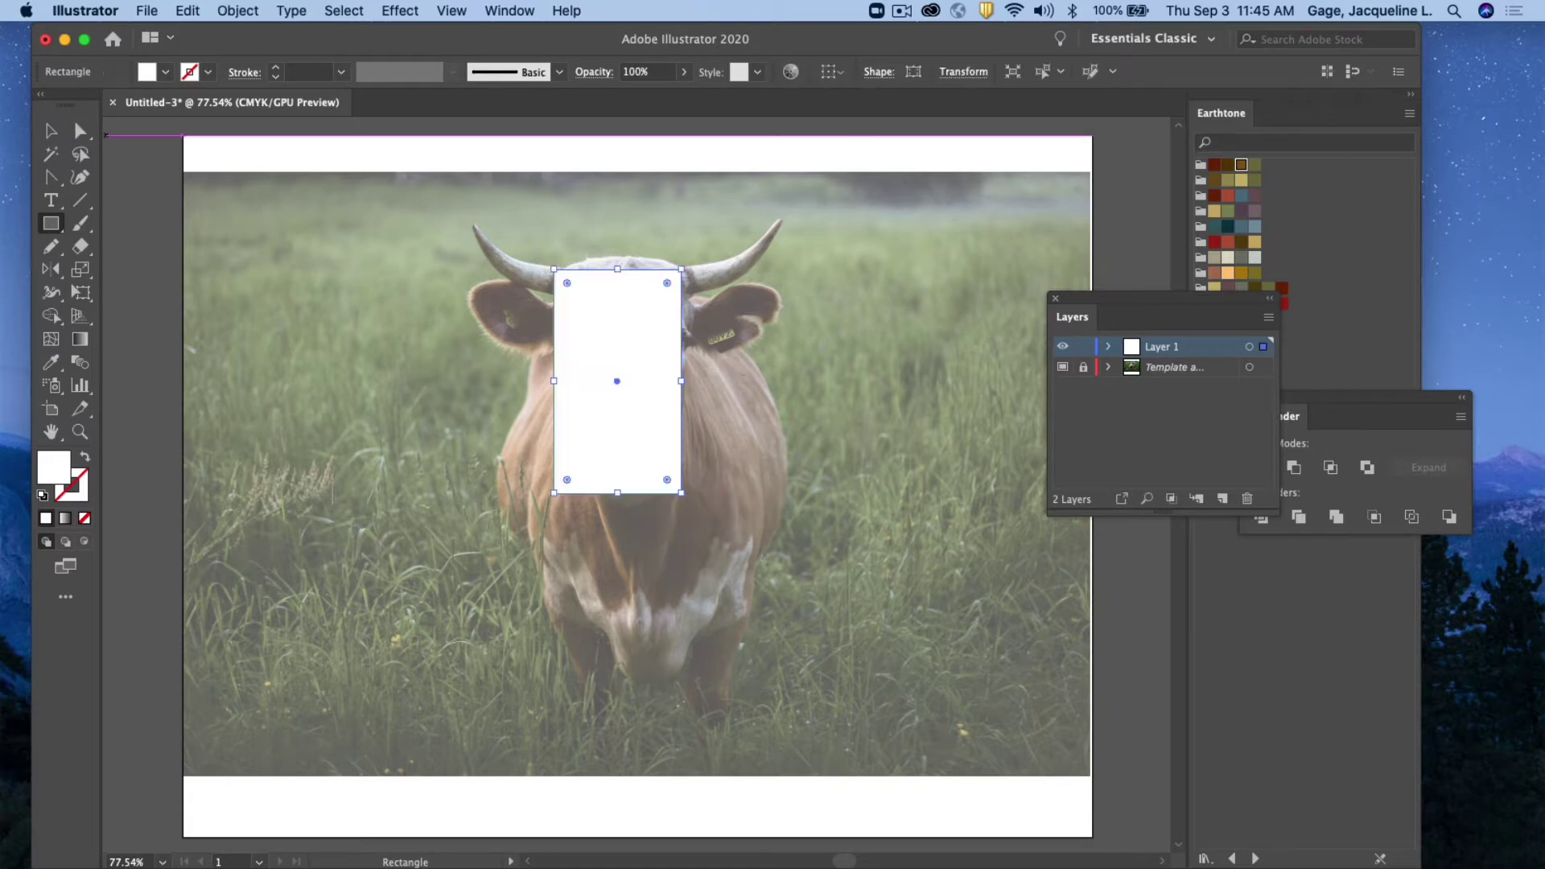
{"action": "left_click", "coordinate": [50, 130]}
{"action": "left_click_drag", "start_coordinate": [636, 334], "coordinate": [643, 329]}
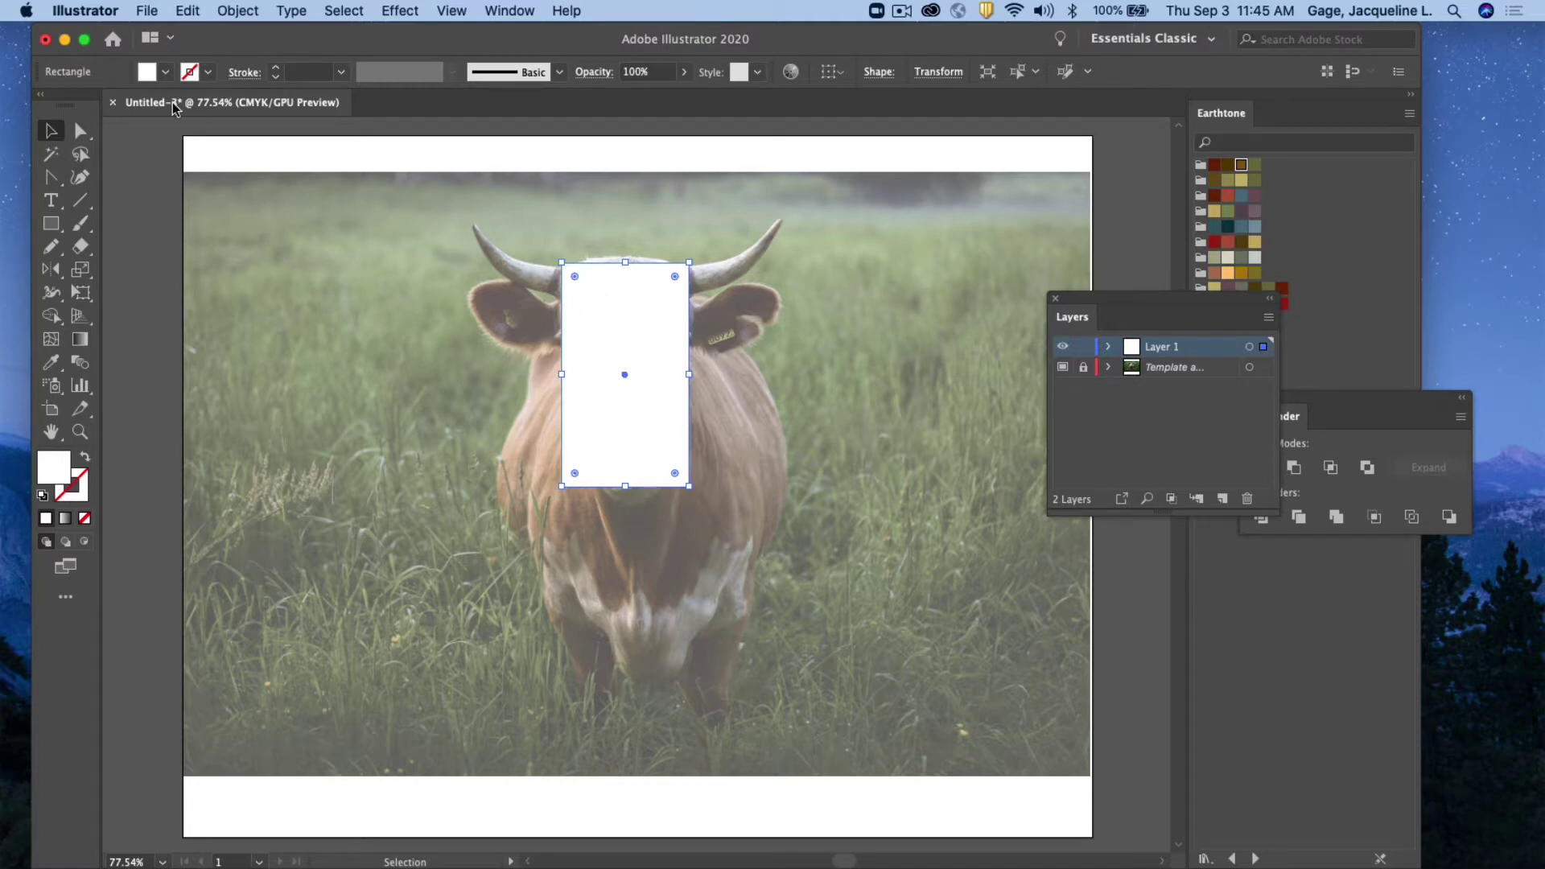
Set the face rectangle's fill to none and round all its corners to follow the shape of the cow's head
{"action": "left_click", "coordinate": [166, 73]}
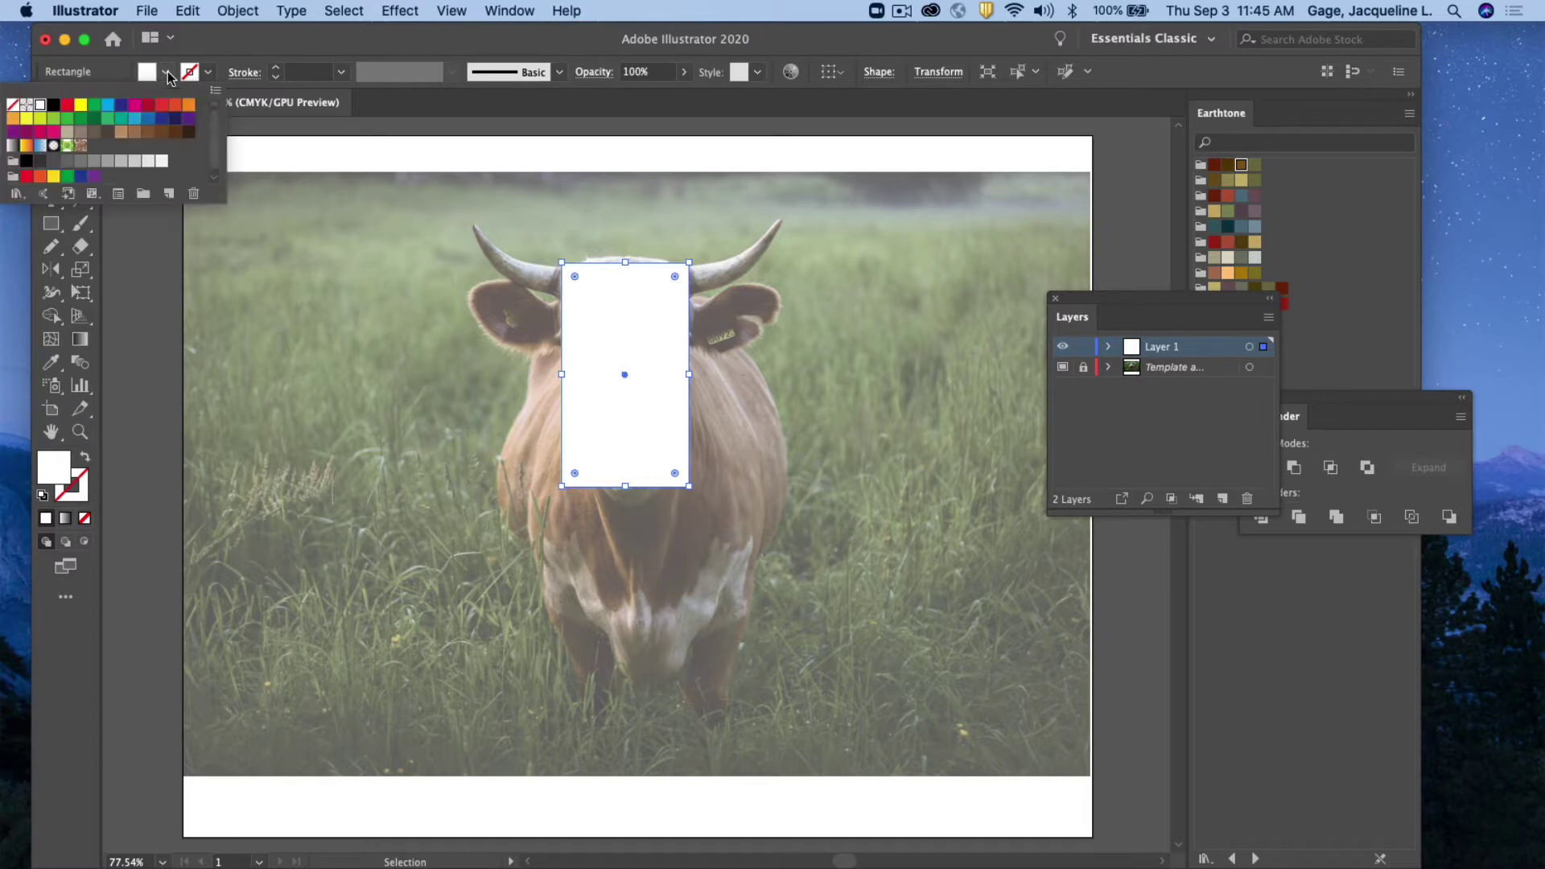
{"action": "left_click", "coordinate": [15, 107]}
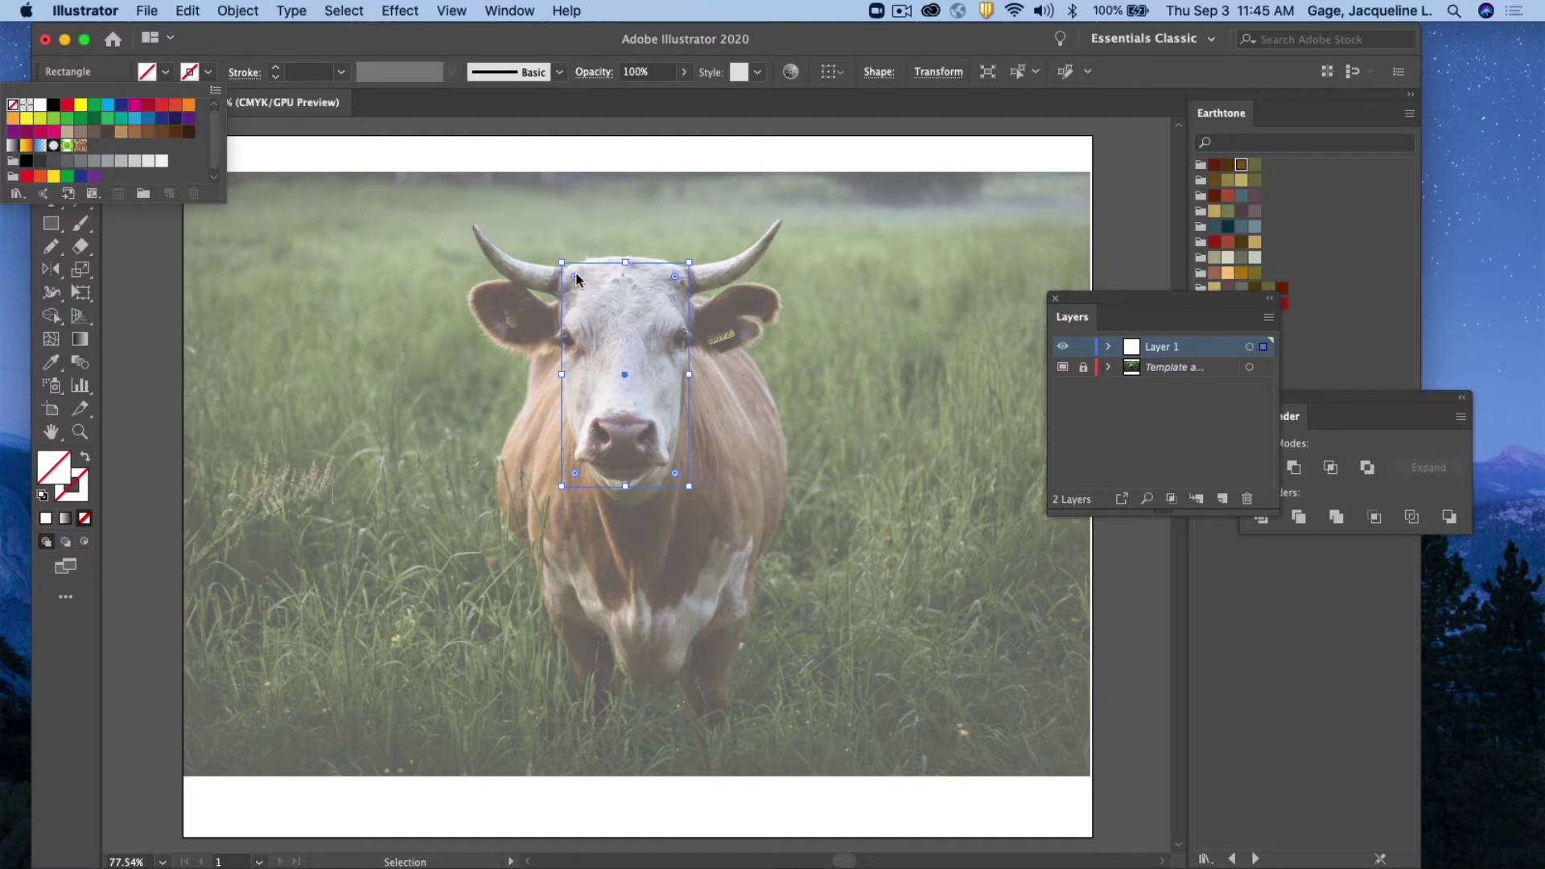
{"action": "key", "text": "Escape"}
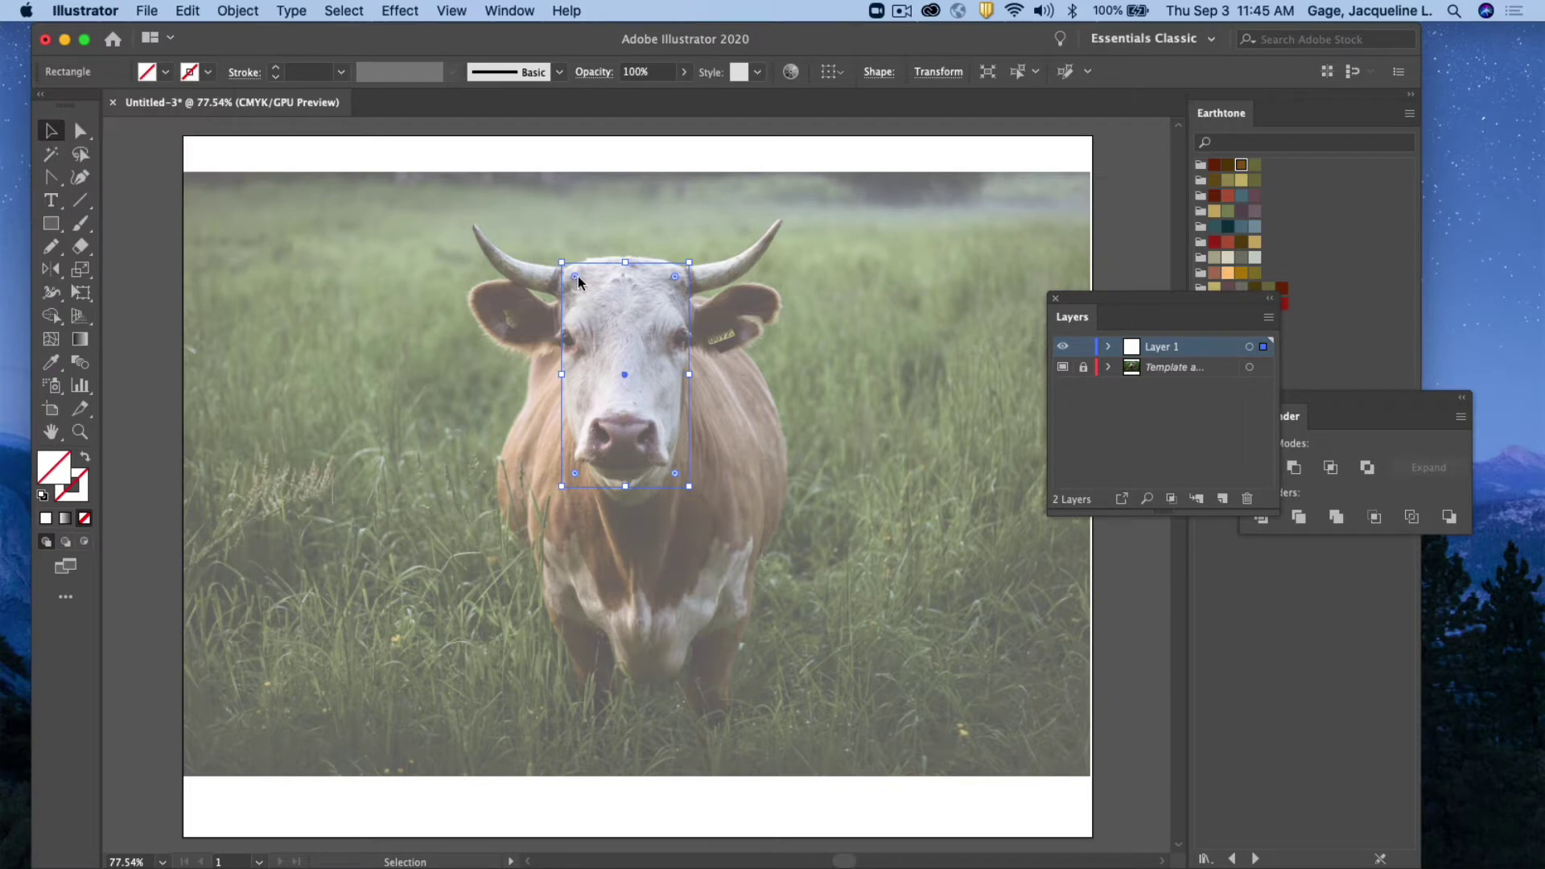
{"action": "left_click_drag", "start_coordinate": [576, 275], "coordinate": [592, 344]}
{"action": "left_click", "coordinate": [711, 334]}
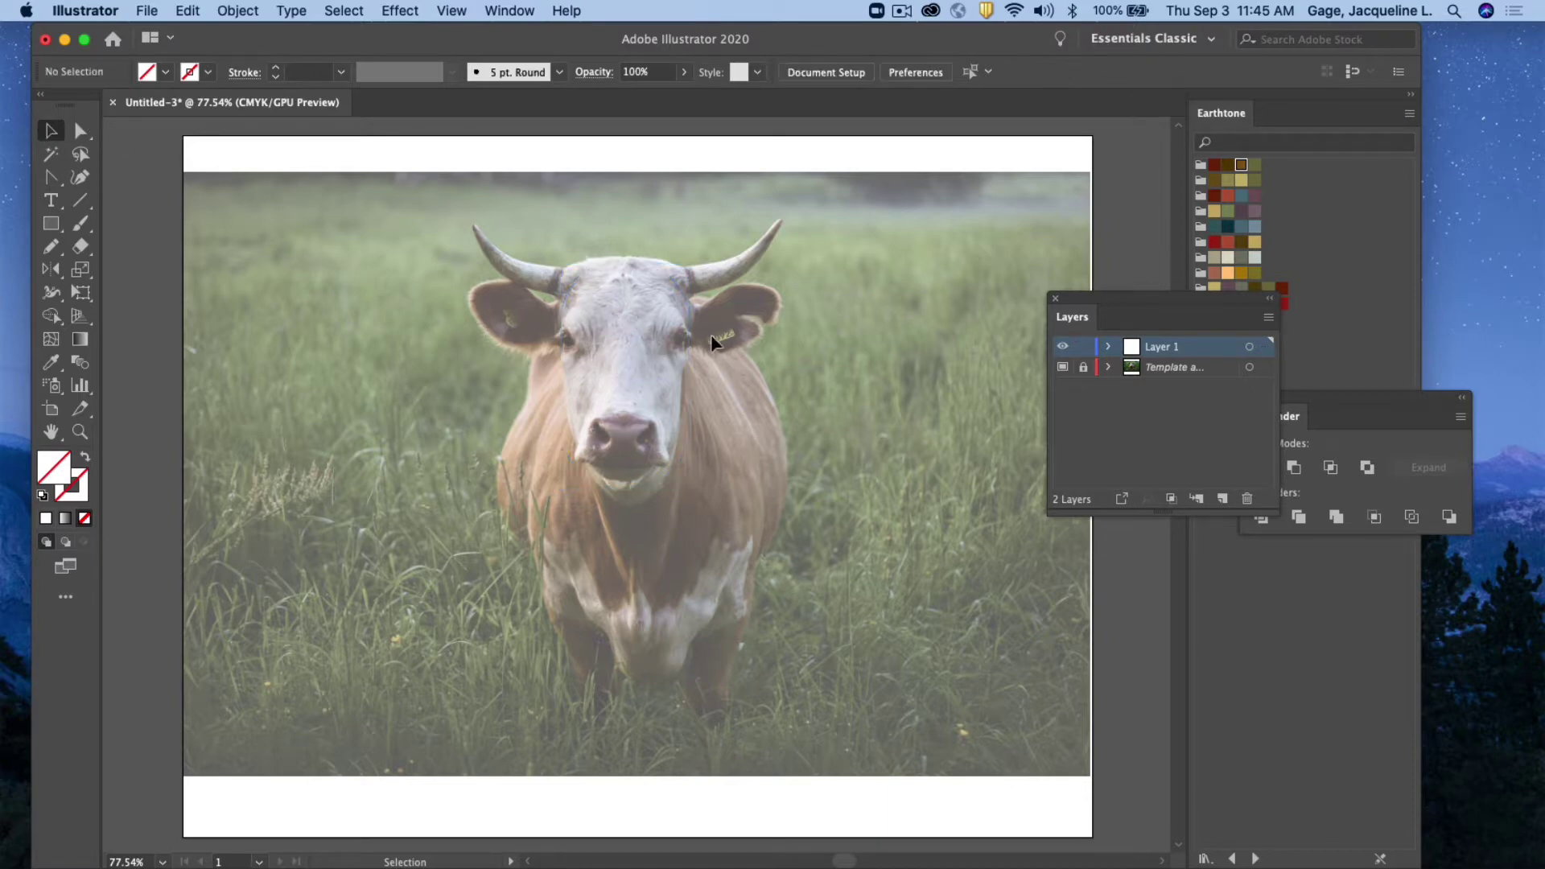
Give the rounded face shape a black stroke so its outline shows against the photo
{"action": "left_click", "coordinate": [689, 336]}
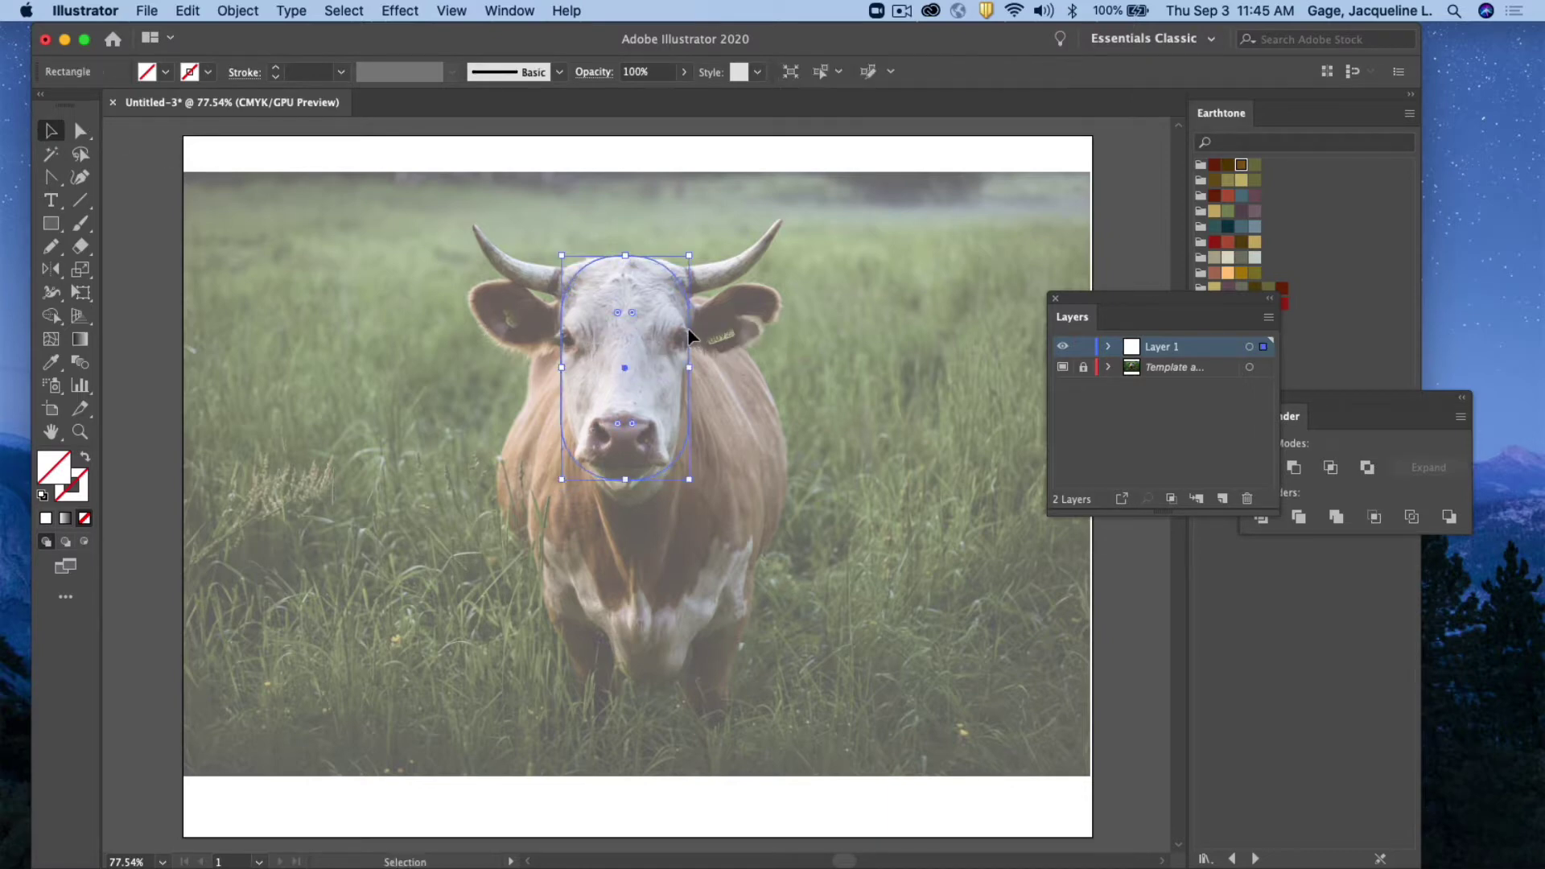
{"action": "left_click", "coordinate": [207, 71]}
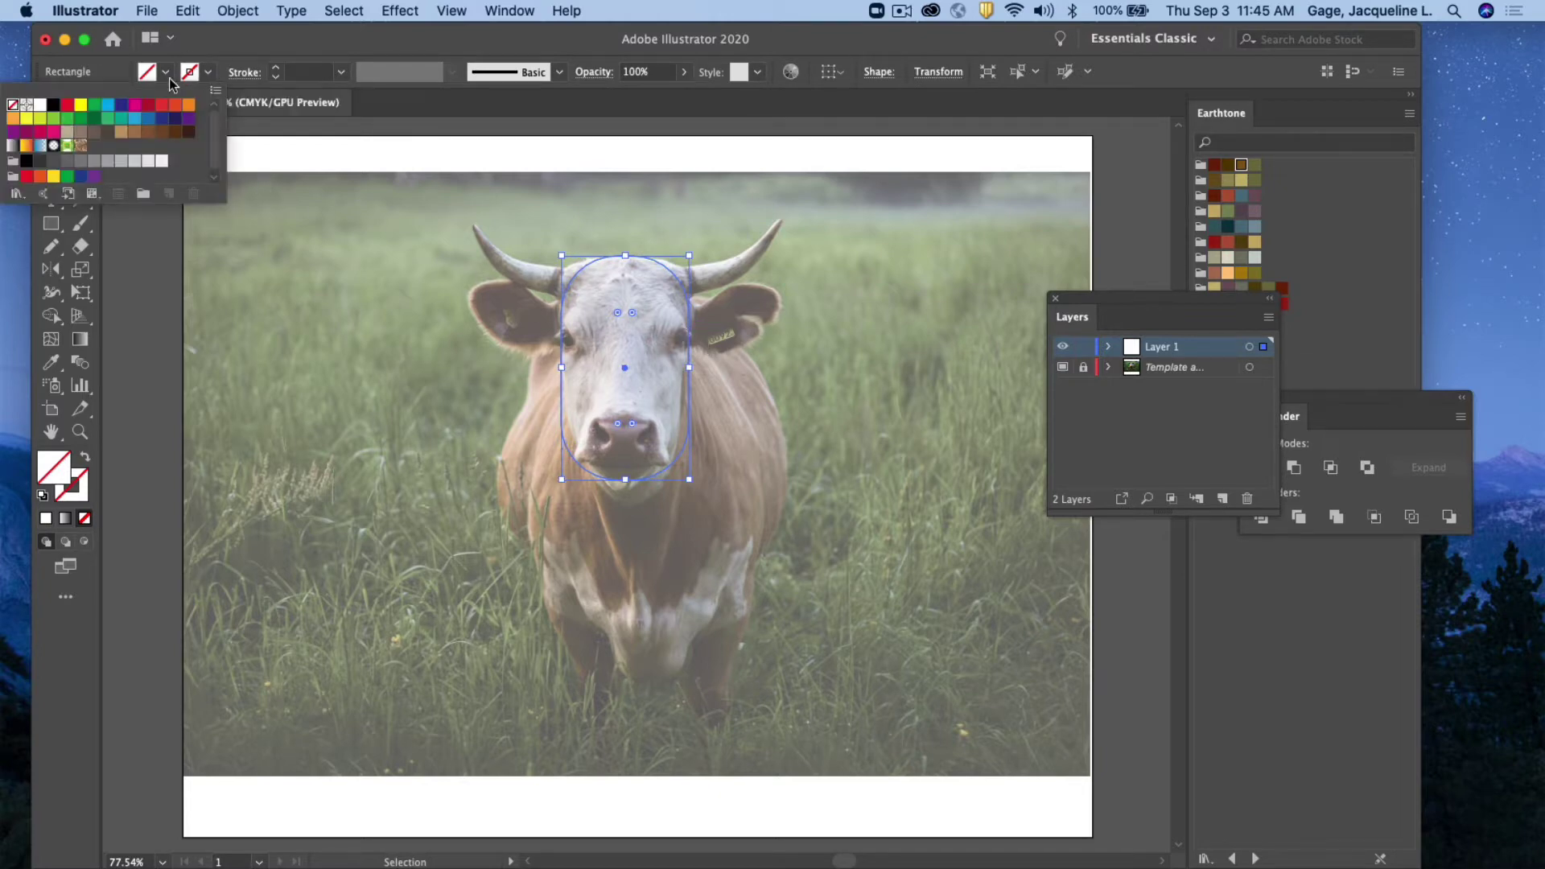
{"action": "left_click", "coordinate": [53, 104]}
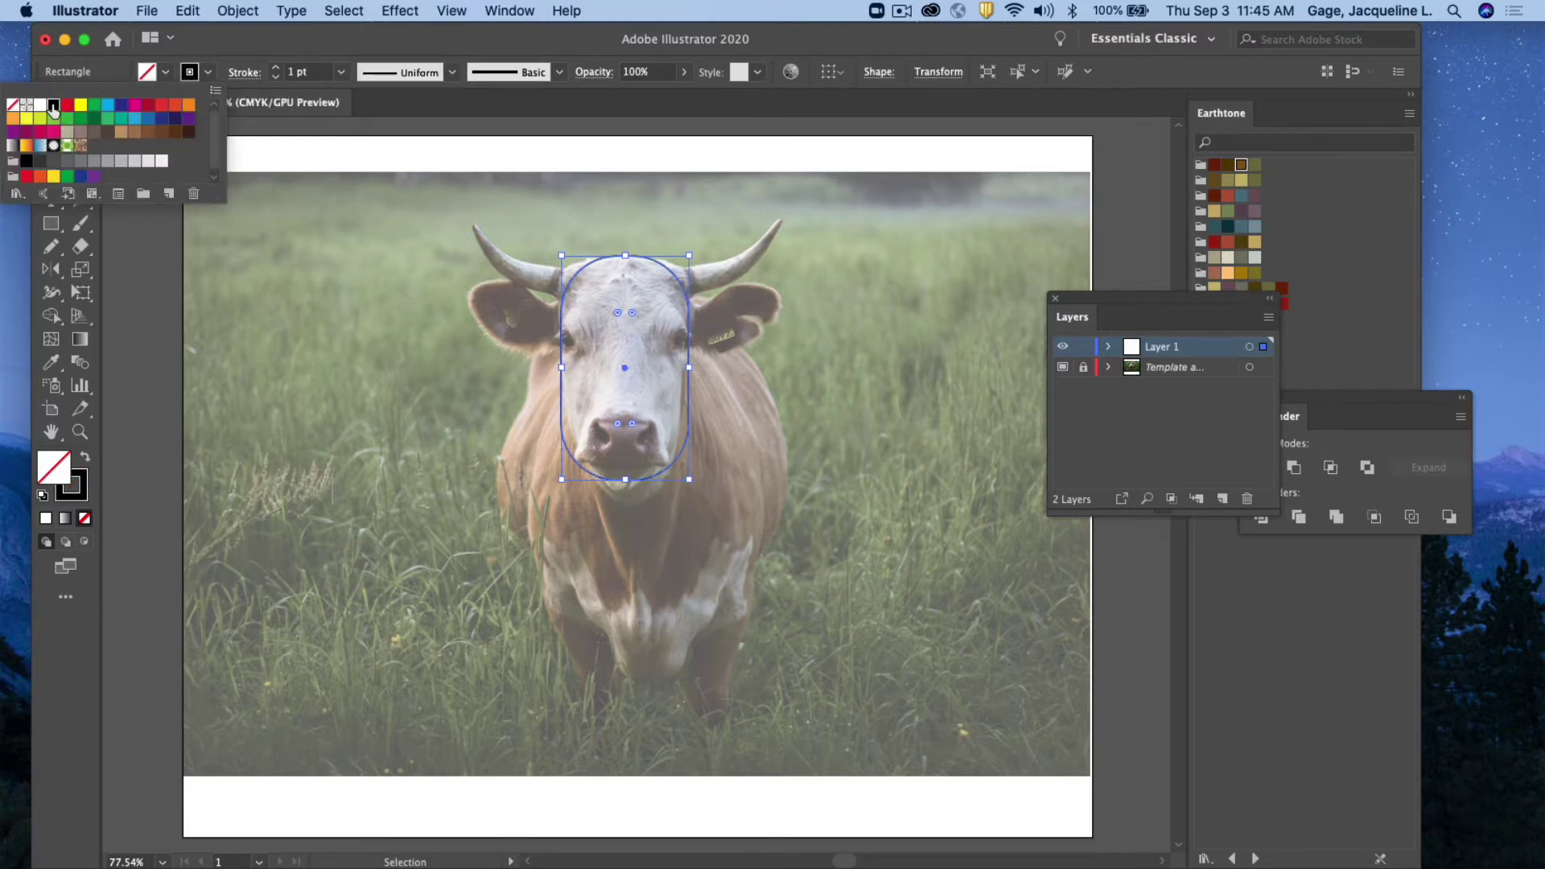
{"action": "left_click", "coordinate": [665, 215]}
{"action": "left_click", "coordinate": [670, 229]}
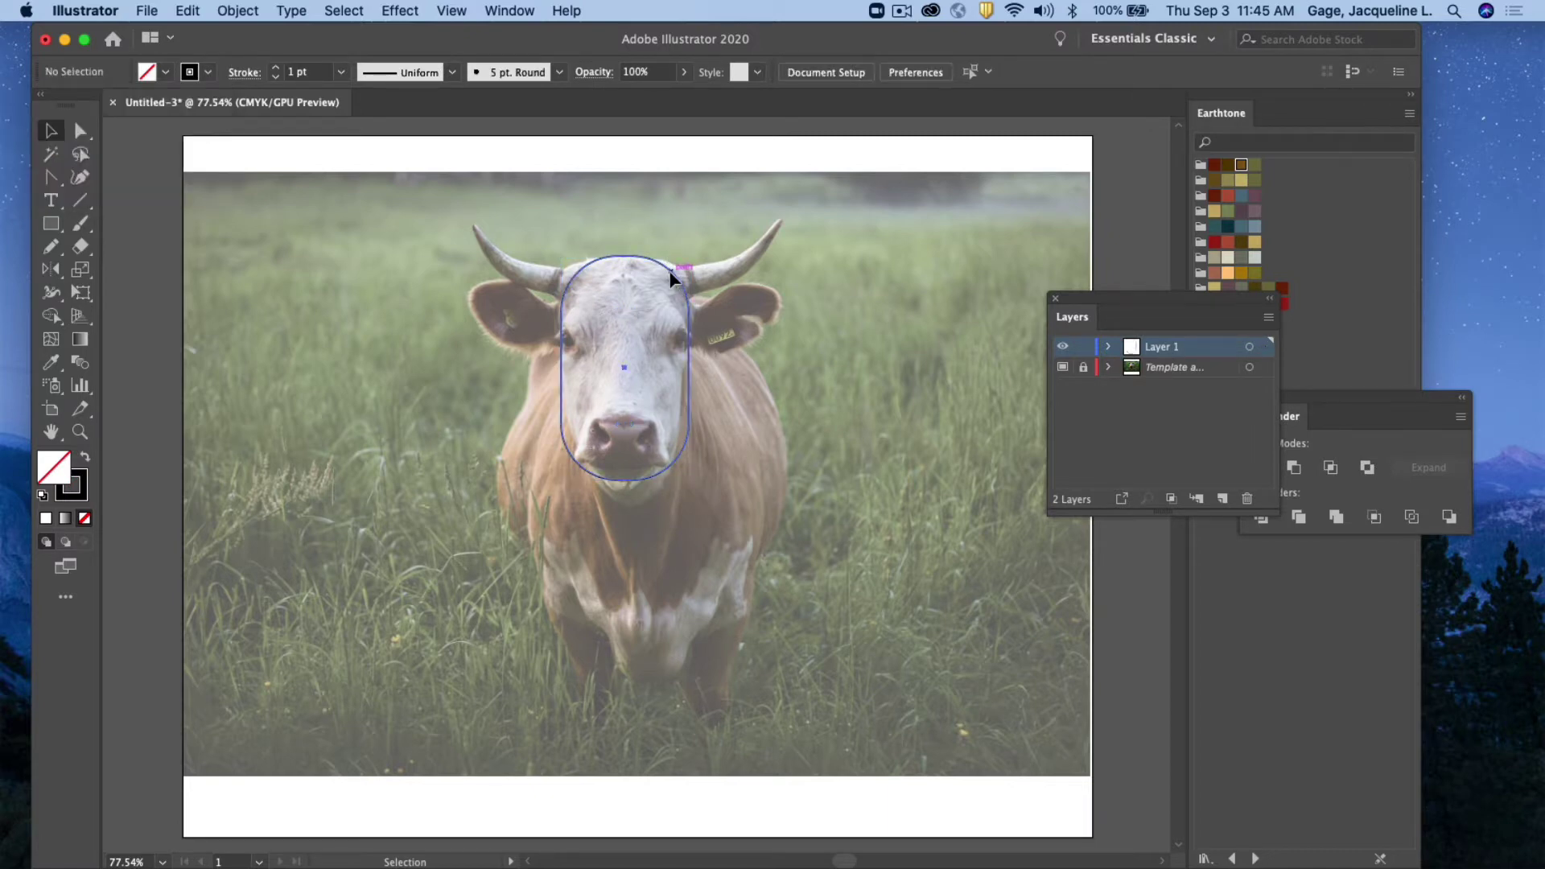
{"action": "left_click", "coordinate": [667, 269]}
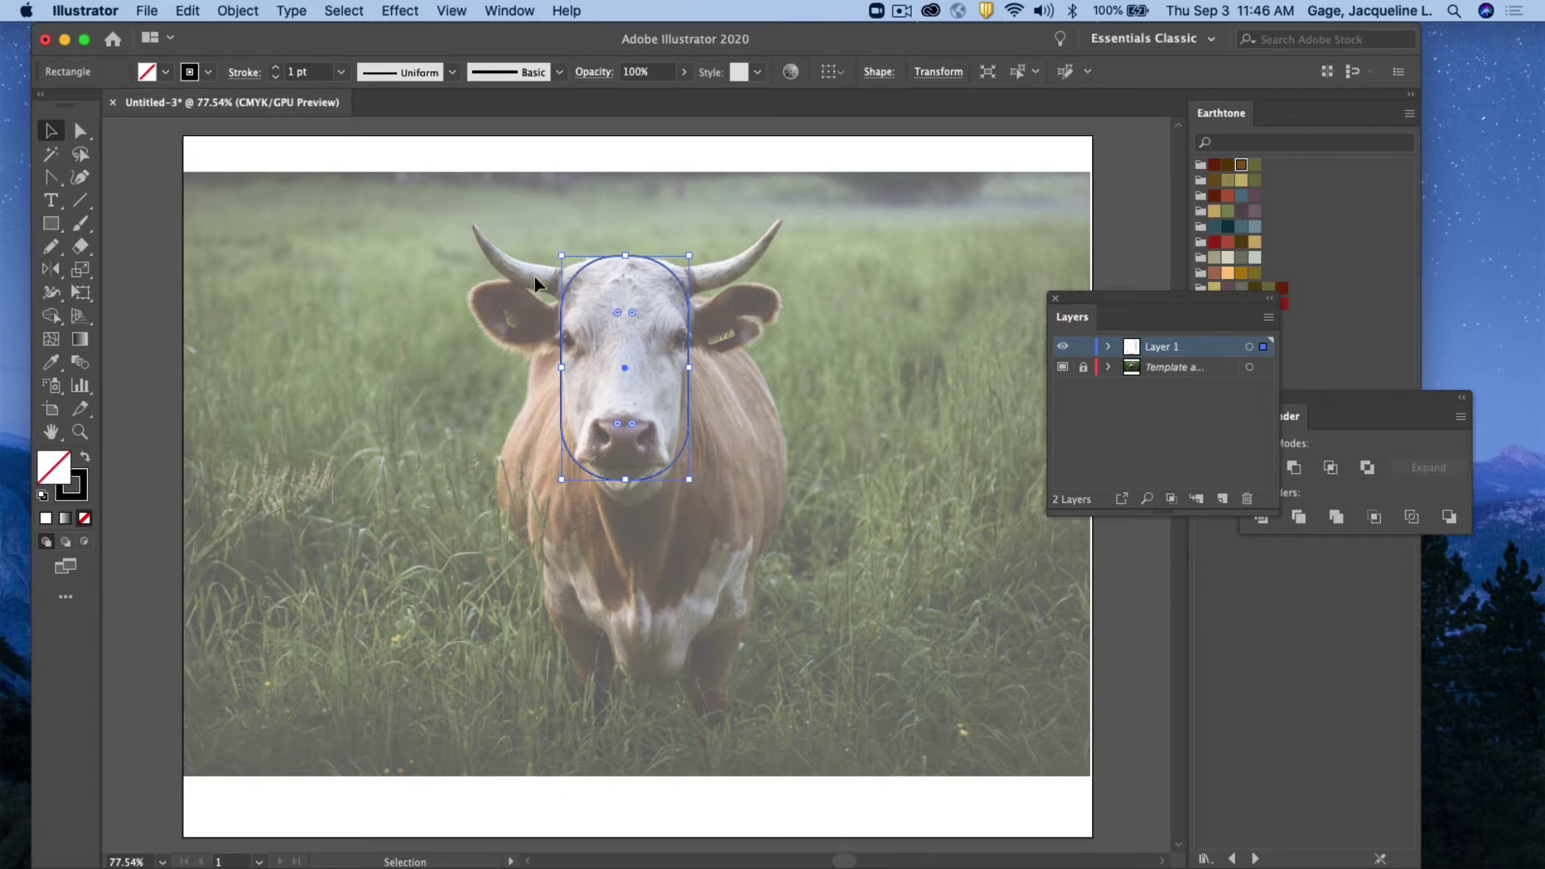
Create a three-sided polygon with a 50 pt radius on the grass at the photo's upper left
{"action": "left_click", "coordinate": [51, 225]}
{"action": "left_click_drag", "start_coordinate": [50, 228], "coordinate": [134, 296]}
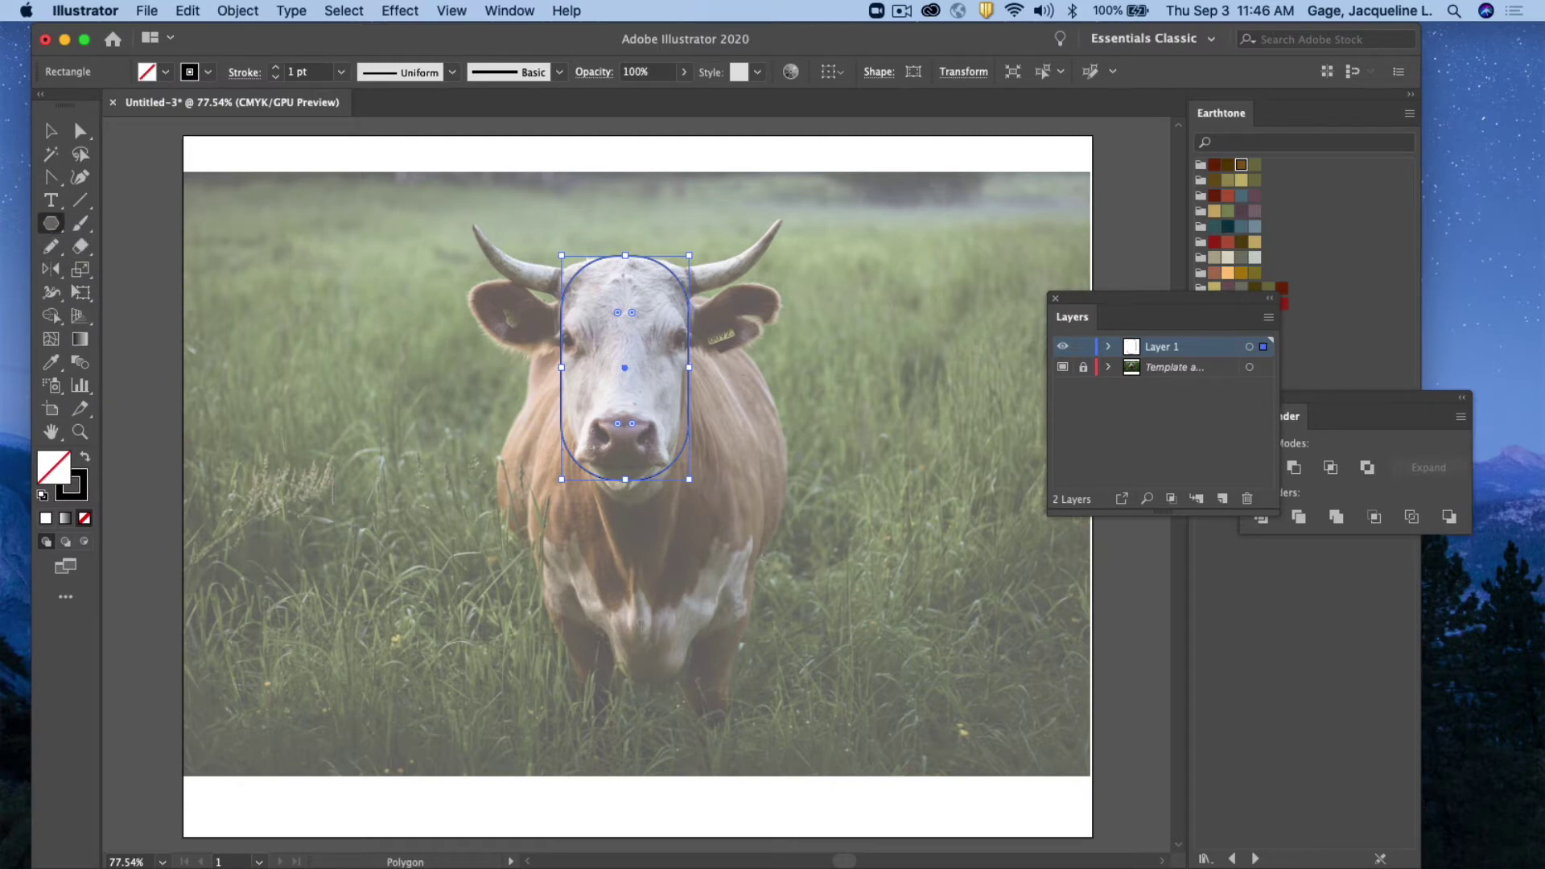
{"action": "left_click", "coordinate": [314, 239]}
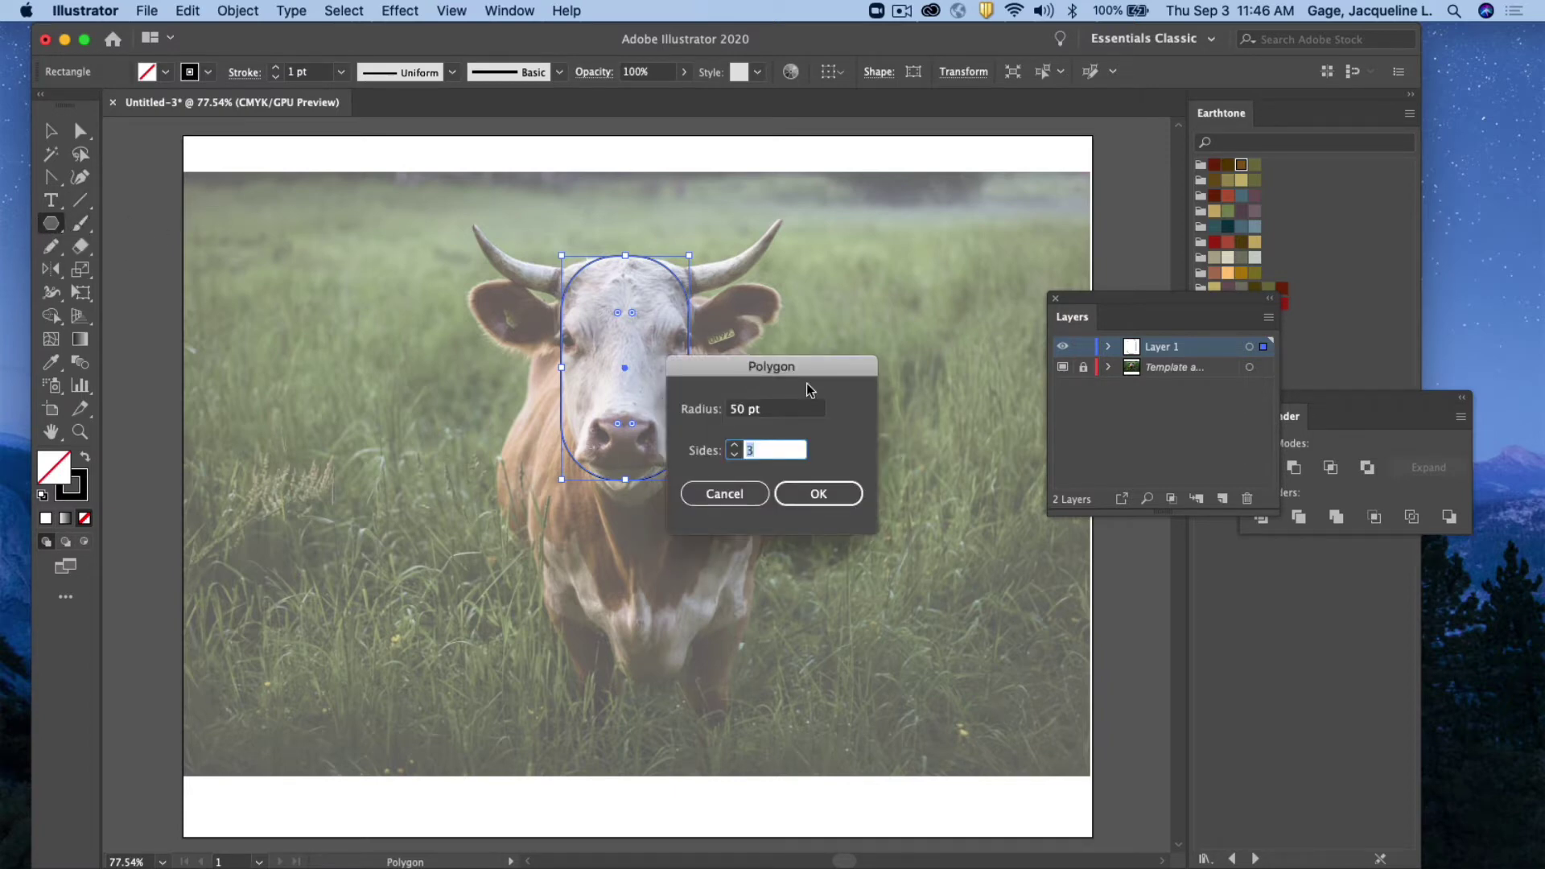
{"action": "left_click", "coordinate": [736, 448]}
{"action": "left_click", "coordinate": [736, 448]}
{"action": "left_click", "coordinate": [737, 447]}
{"action": "left_click", "coordinate": [736, 455]}
{"action": "left_click", "coordinate": [732, 454]}
{"action": "left_click", "coordinate": [816, 493]}
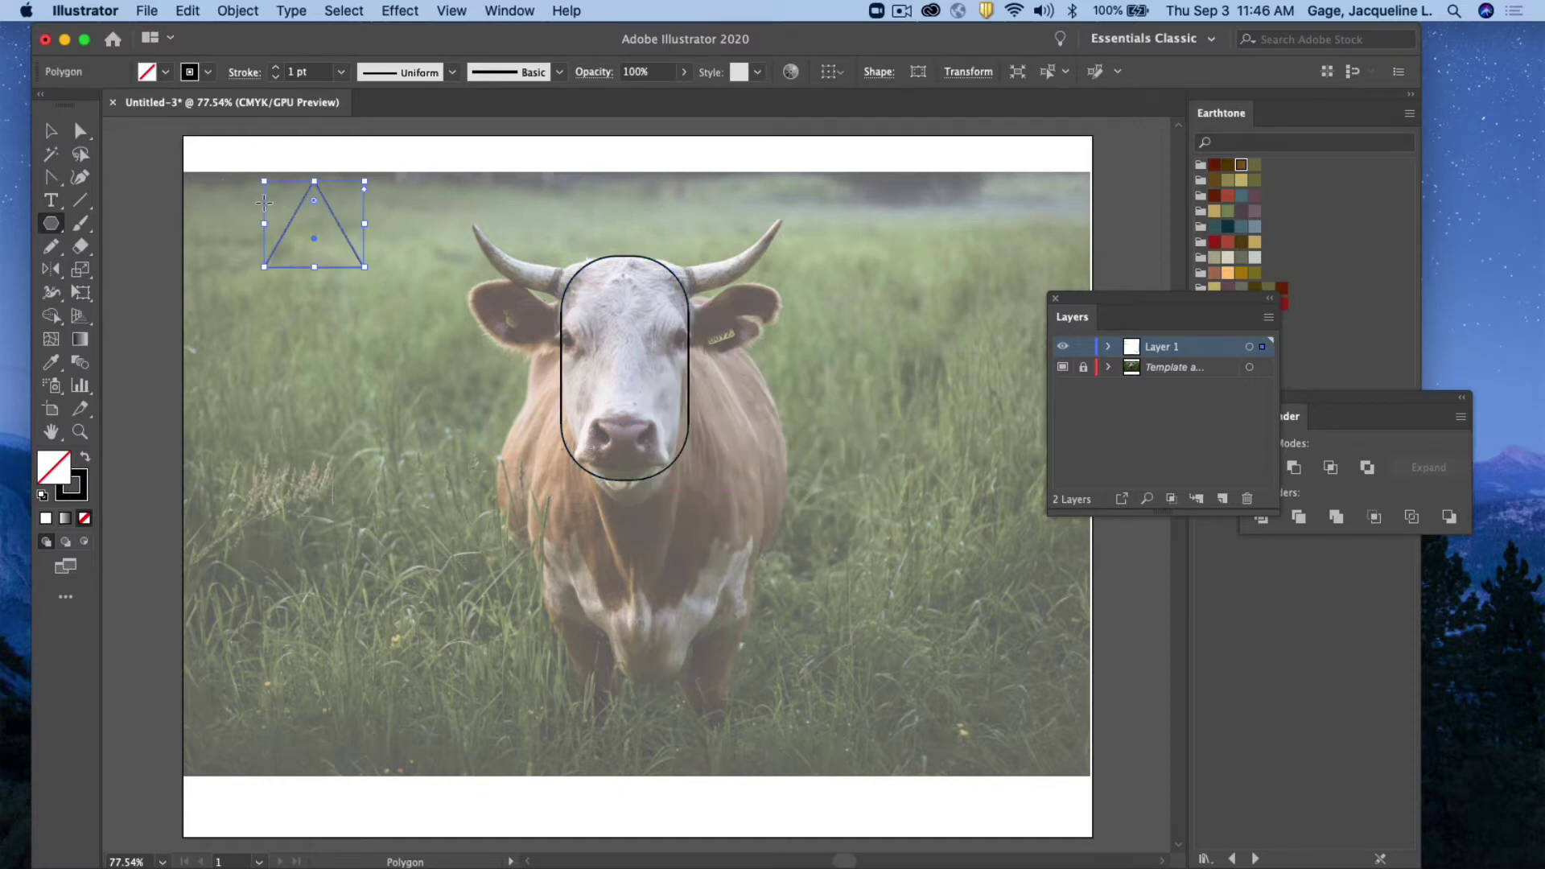
Reshape the triangle into a narrow spike, rotate it to point left, and fit it against the upper left side of the face outline
{"action": "left_click", "coordinate": [50, 131]}
{"action": "left_click_drag", "start_coordinate": [339, 225], "coordinate": [369, 431]}
{"action": "left_click_drag", "start_coordinate": [415, 338], "coordinate": [380, 338]}
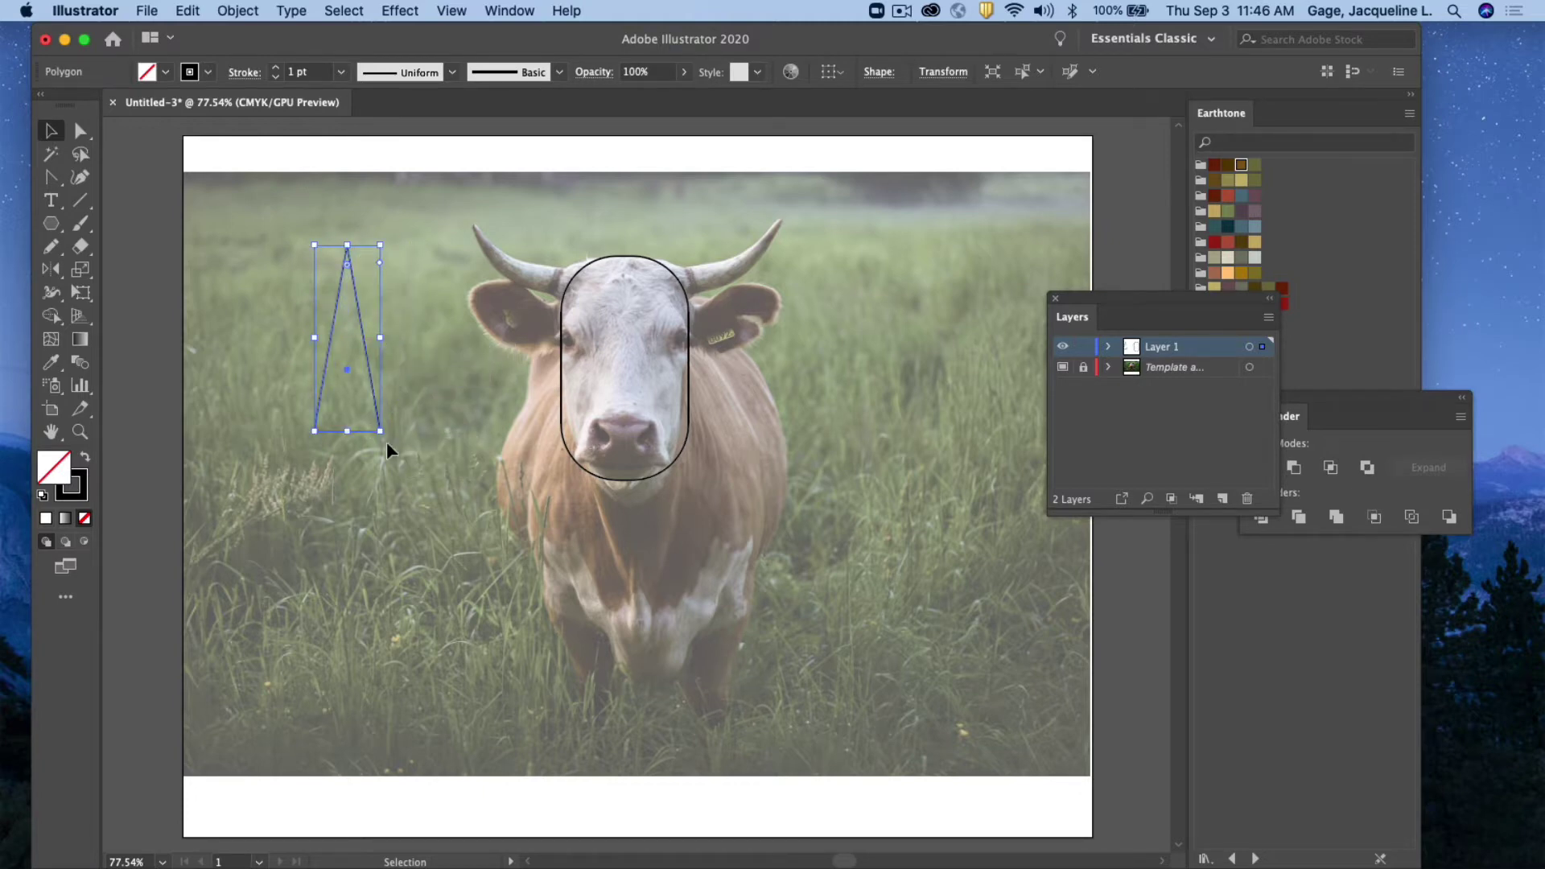
{"action": "left_click_drag", "start_coordinate": [388, 441], "coordinate": [539, 262]}
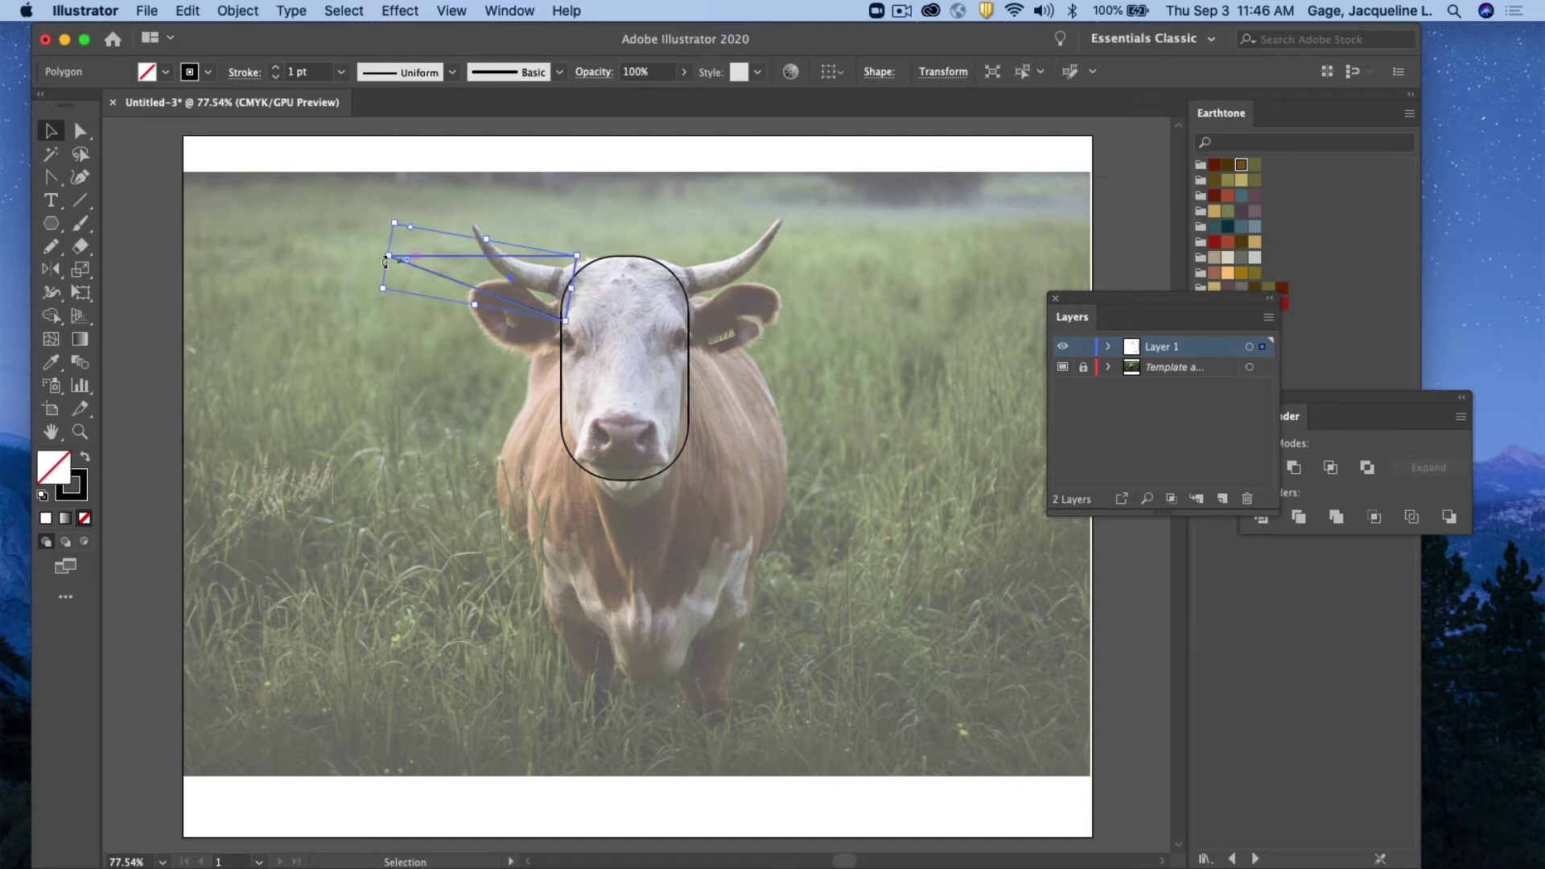
{"action": "left_click_drag", "start_coordinate": [394, 256], "coordinate": [522, 269]}
{"action": "left_click", "coordinate": [418, 333]}
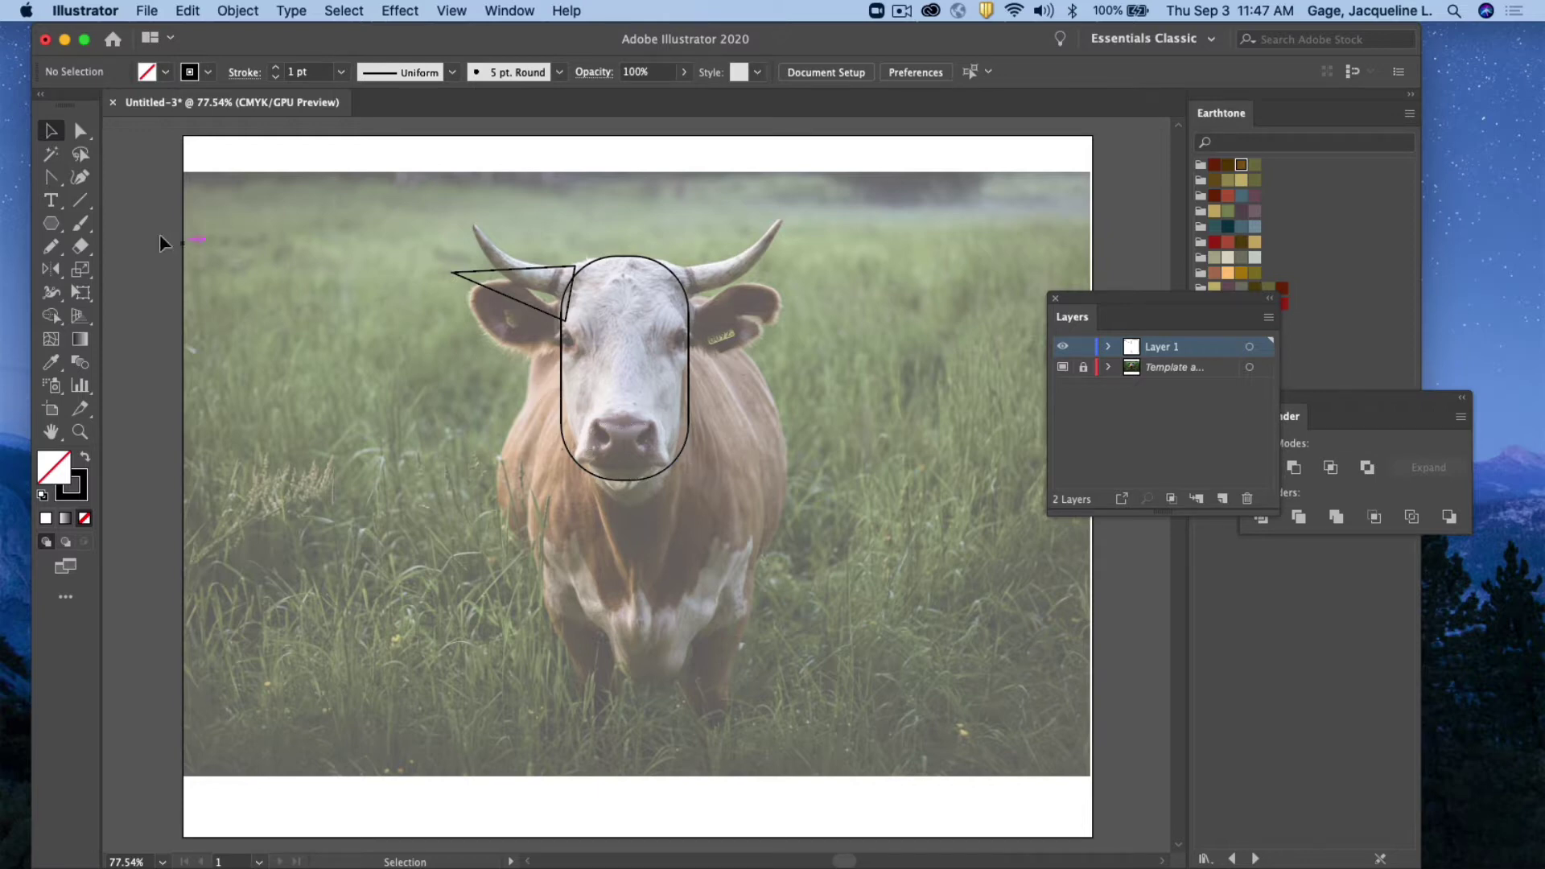
Draw a rounded rectangle around the cow's nose, inside the lower part of the face outline
{"action": "left_click_drag", "start_coordinate": [48, 219], "coordinate": [113, 246]}
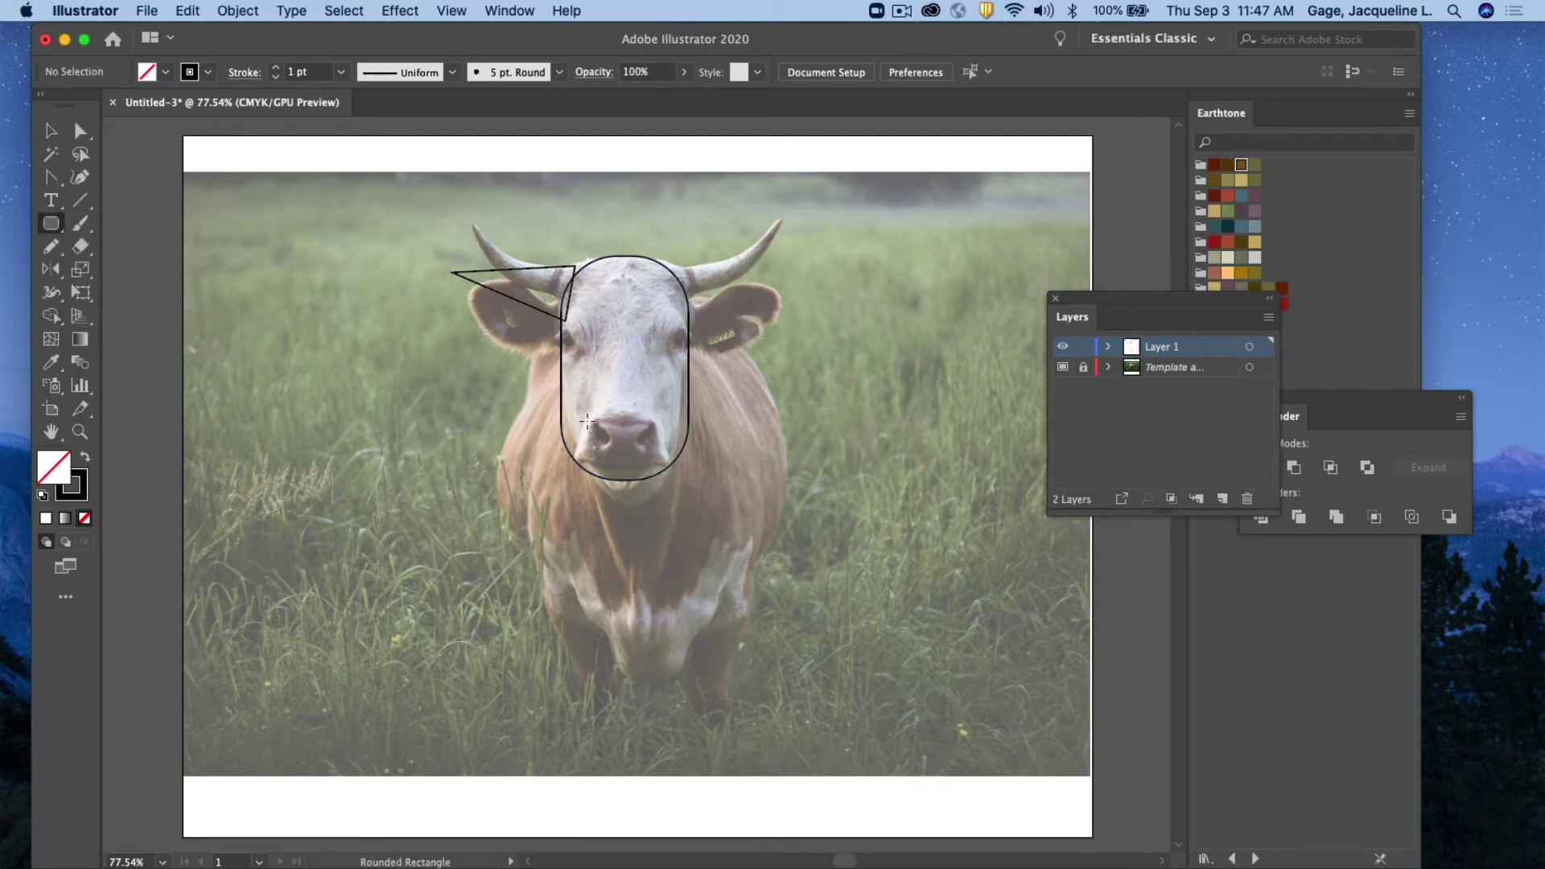
{"action": "left_click_drag", "start_coordinate": [584, 418], "coordinate": [665, 462]}
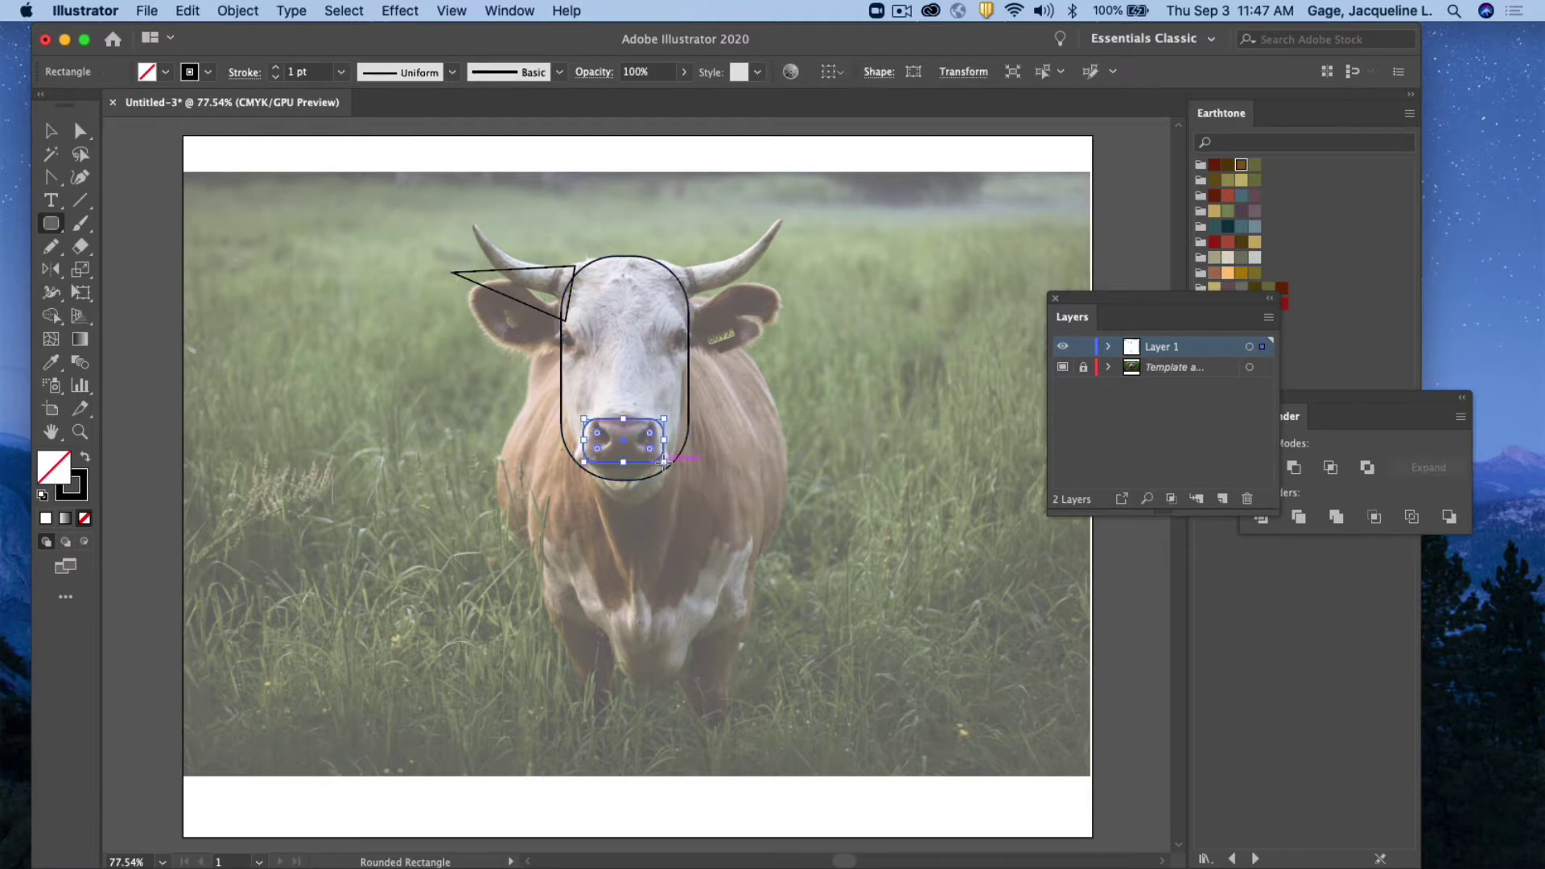
{"action": "key", "text": "v"}
{"action": "left_click", "coordinate": [444, 398]}
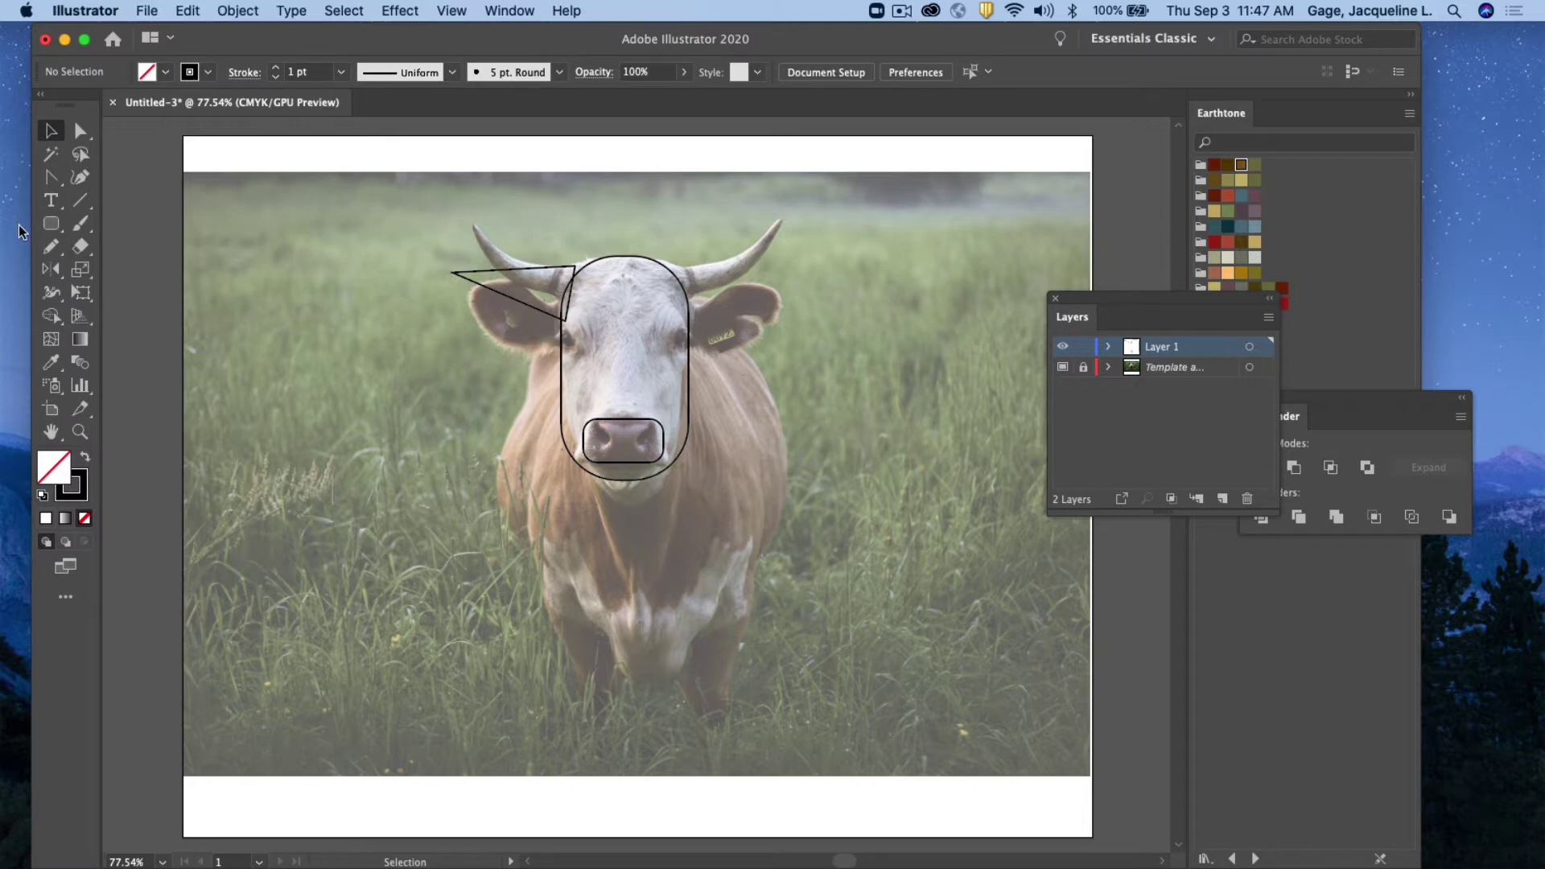
Draw a flat ellipse over the ear at the photo's left and rotate it slightly so its outer end tilts upward
{"action": "left_click_drag", "start_coordinate": [61, 220], "coordinate": [109, 266]}
{"action": "left_click_drag", "start_coordinate": [447, 286], "coordinate": [575, 341]}
{"action": "left_click_drag", "start_coordinate": [514, 287], "coordinate": [514, 297]}
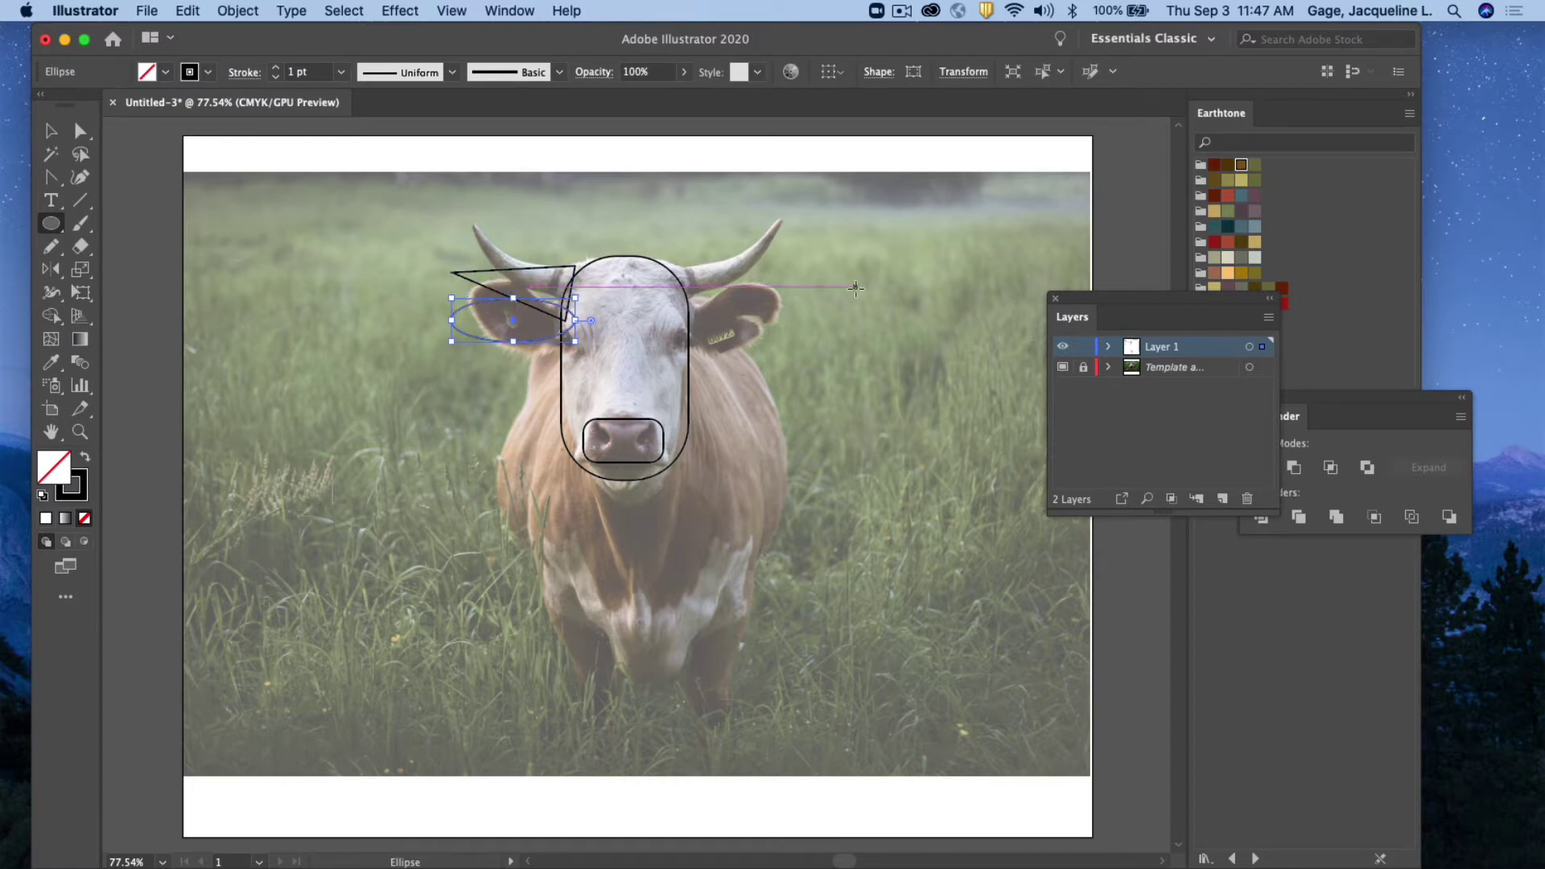
{"action": "left_click", "coordinate": [50, 131]}
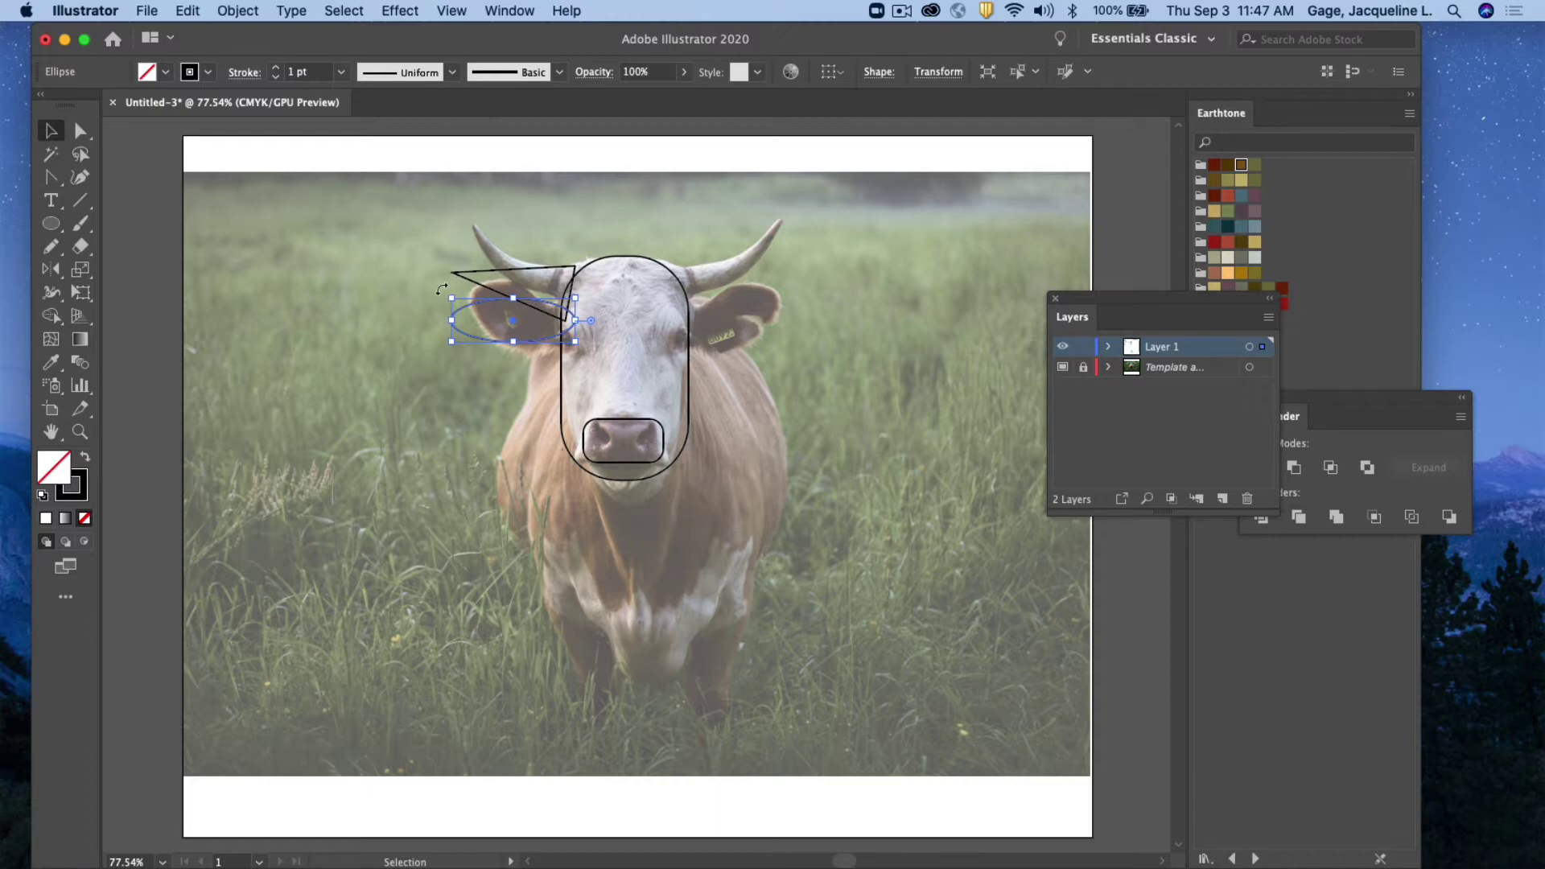
{"action": "left_click_drag", "start_coordinate": [442, 288], "coordinate": [456, 275]}
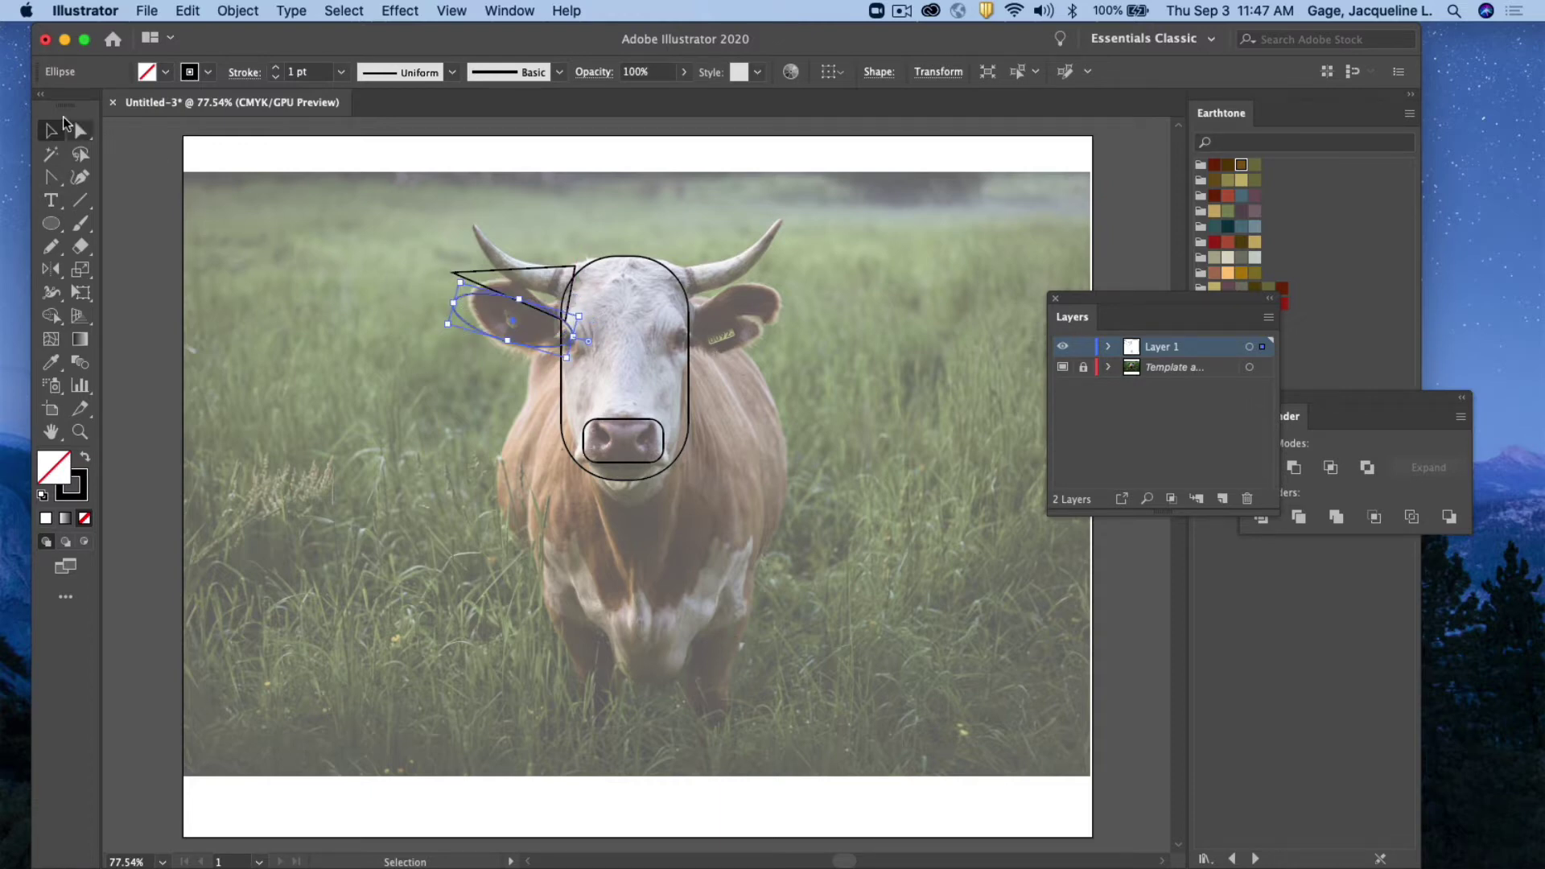
{"action": "left_click", "coordinate": [292, 295]}
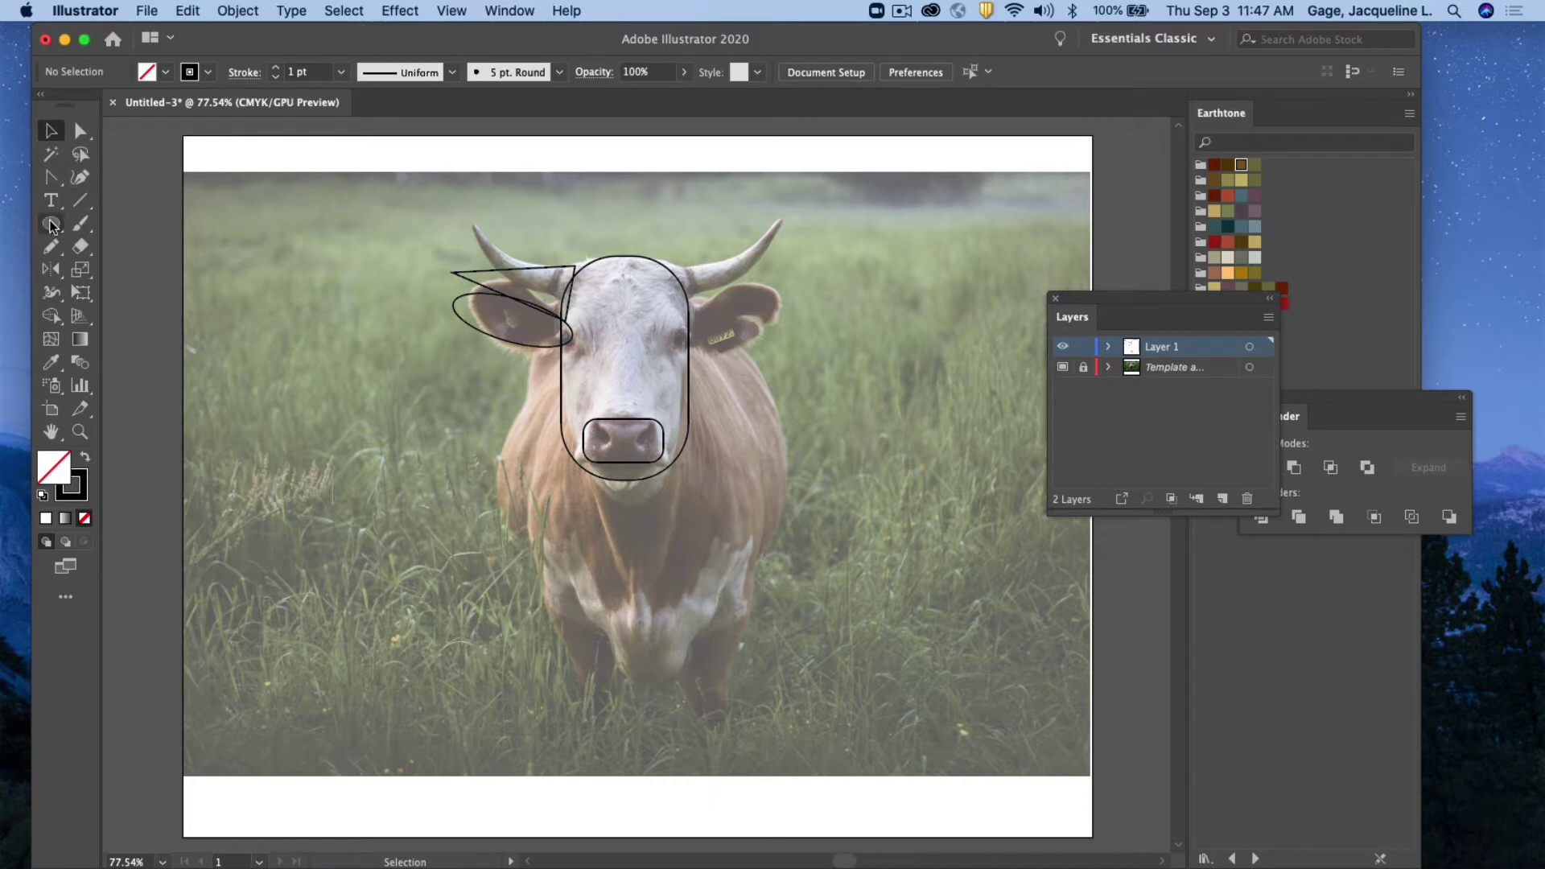
Draw a circle over the cow's eye on the right side of the face and fit it against the face outline
{"action": "left_click_drag", "start_coordinate": [51, 224], "coordinate": [119, 263]}
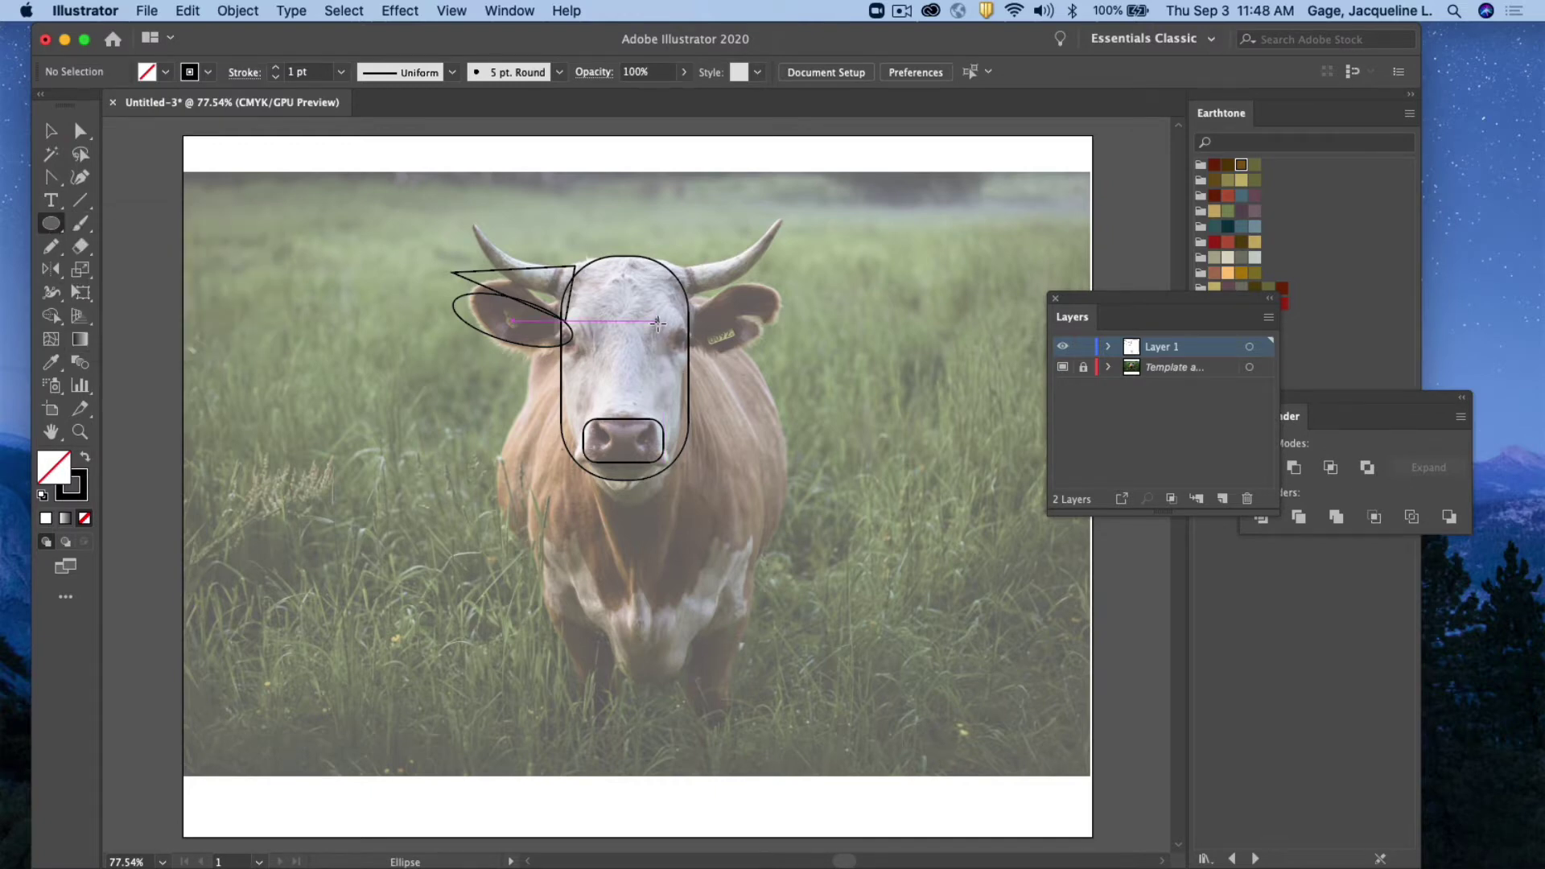
{"action": "left_click_drag", "start_coordinate": [649, 320], "coordinate": [672, 362]}
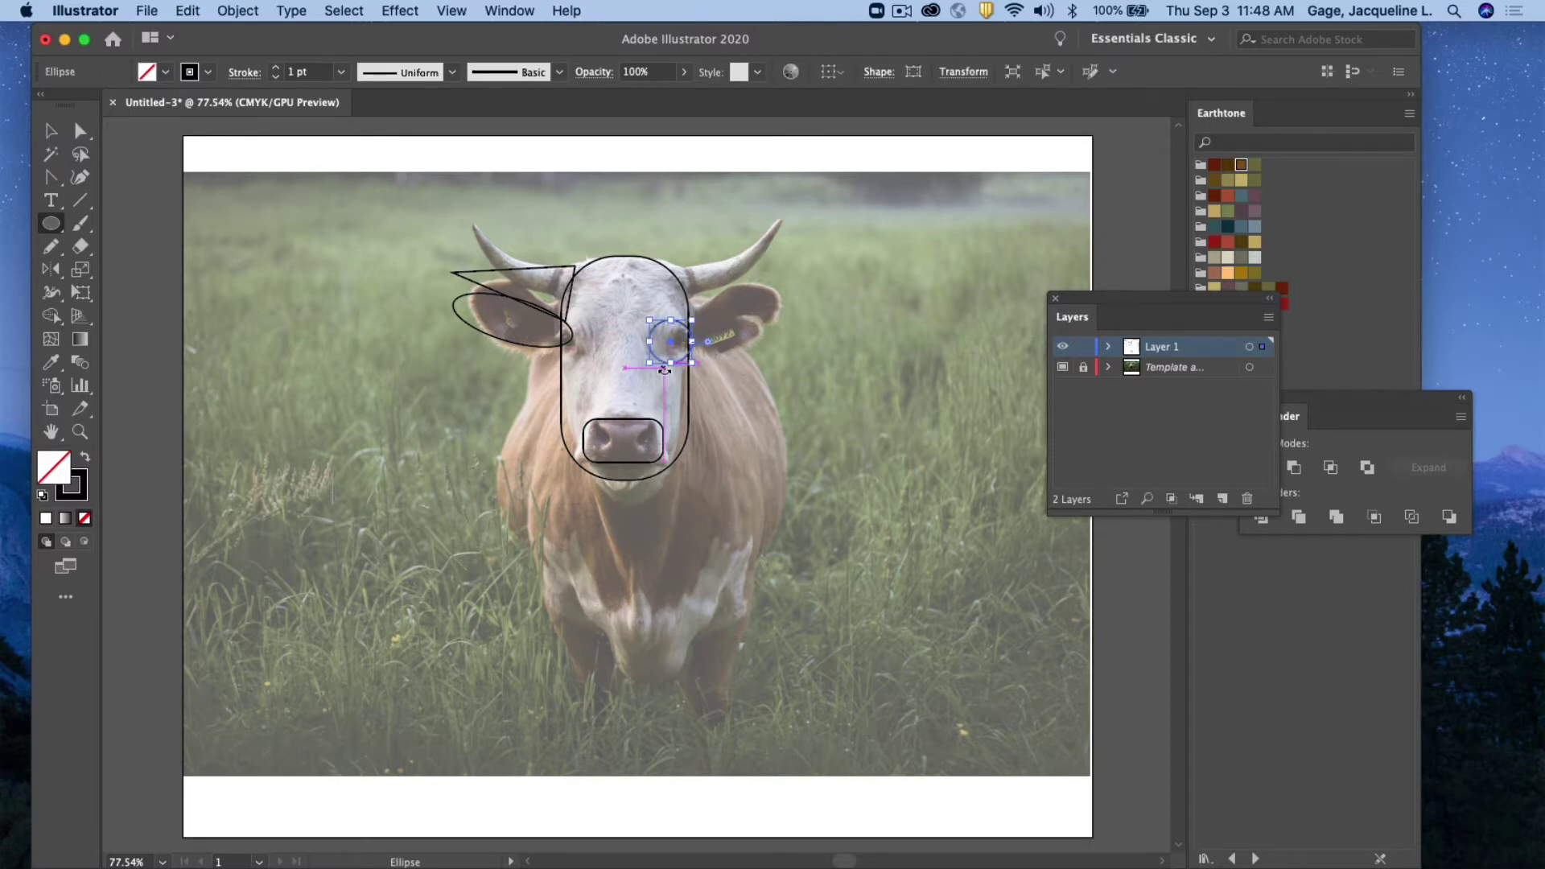
{"action": "key", "text": "v"}
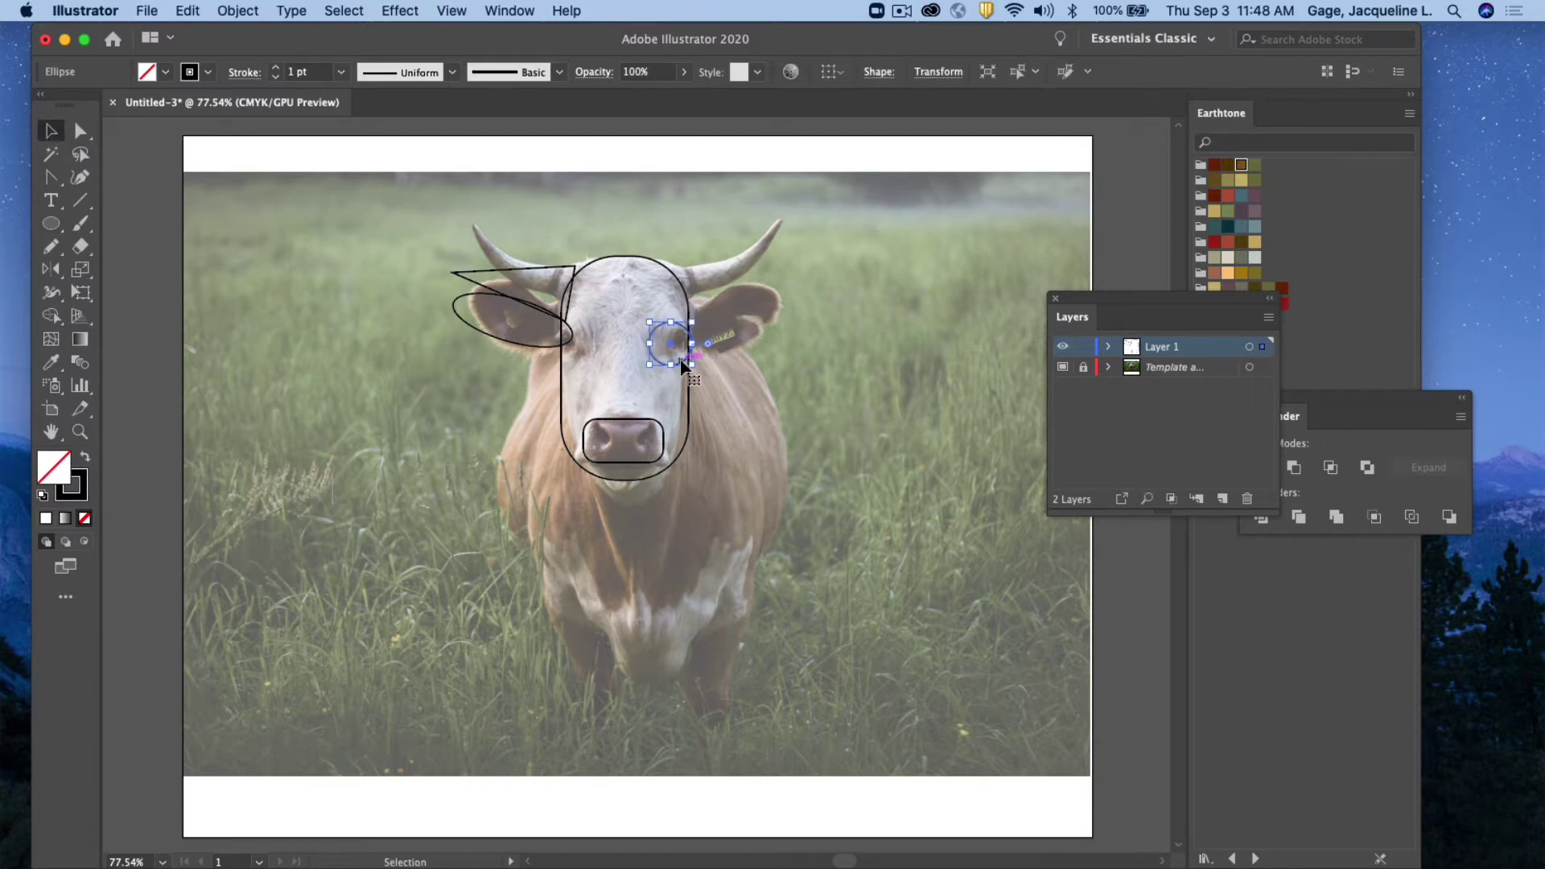
{"action": "left_click_drag", "start_coordinate": [679, 359], "coordinate": [676, 359]}
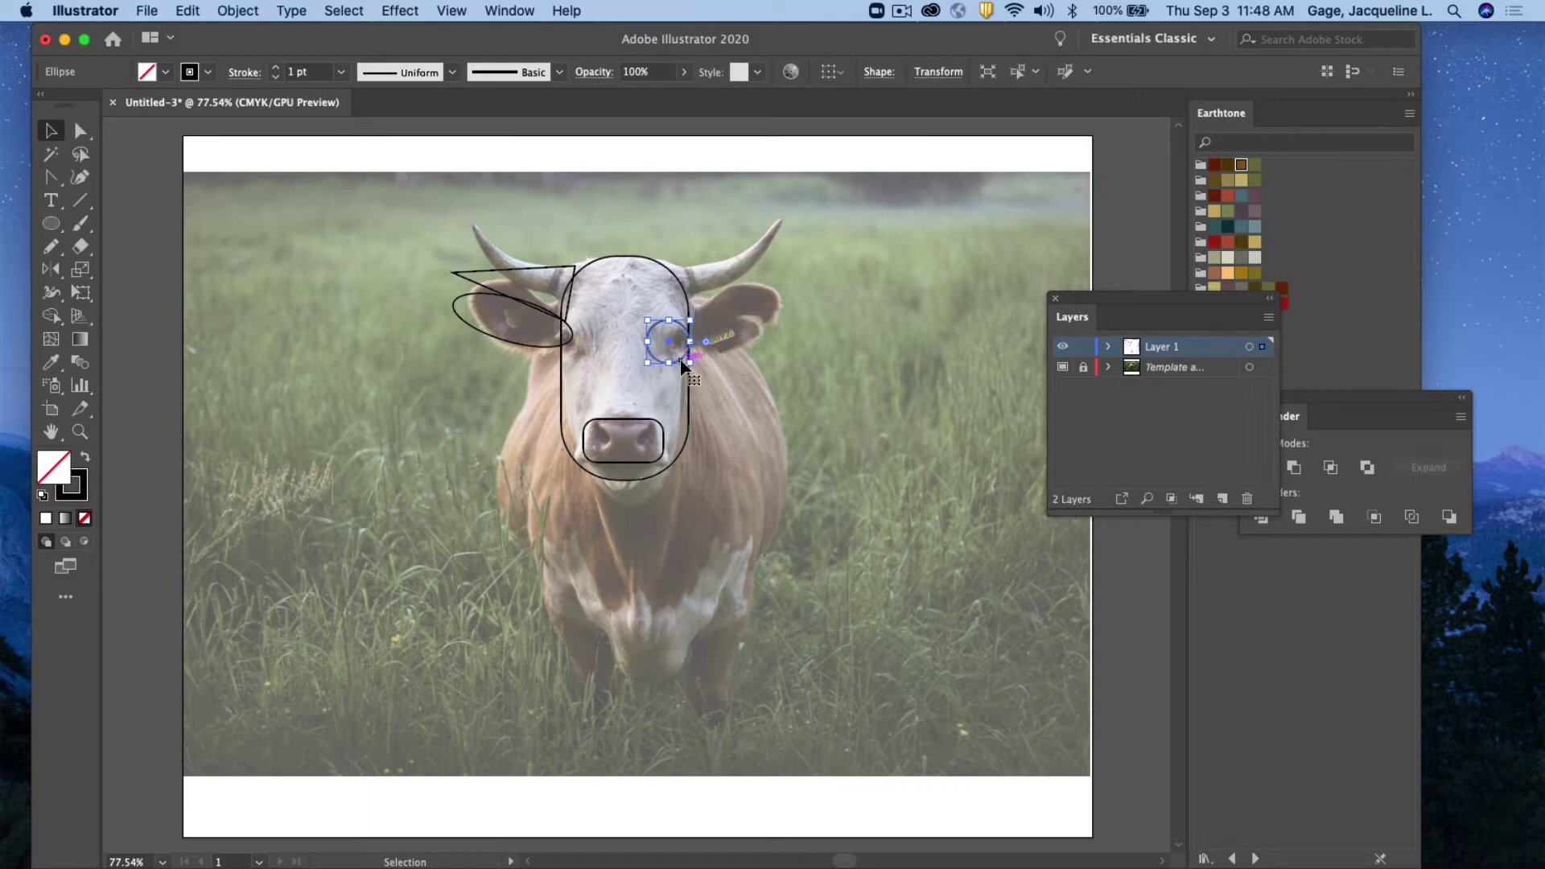
{"action": "left_click", "coordinate": [741, 392]}
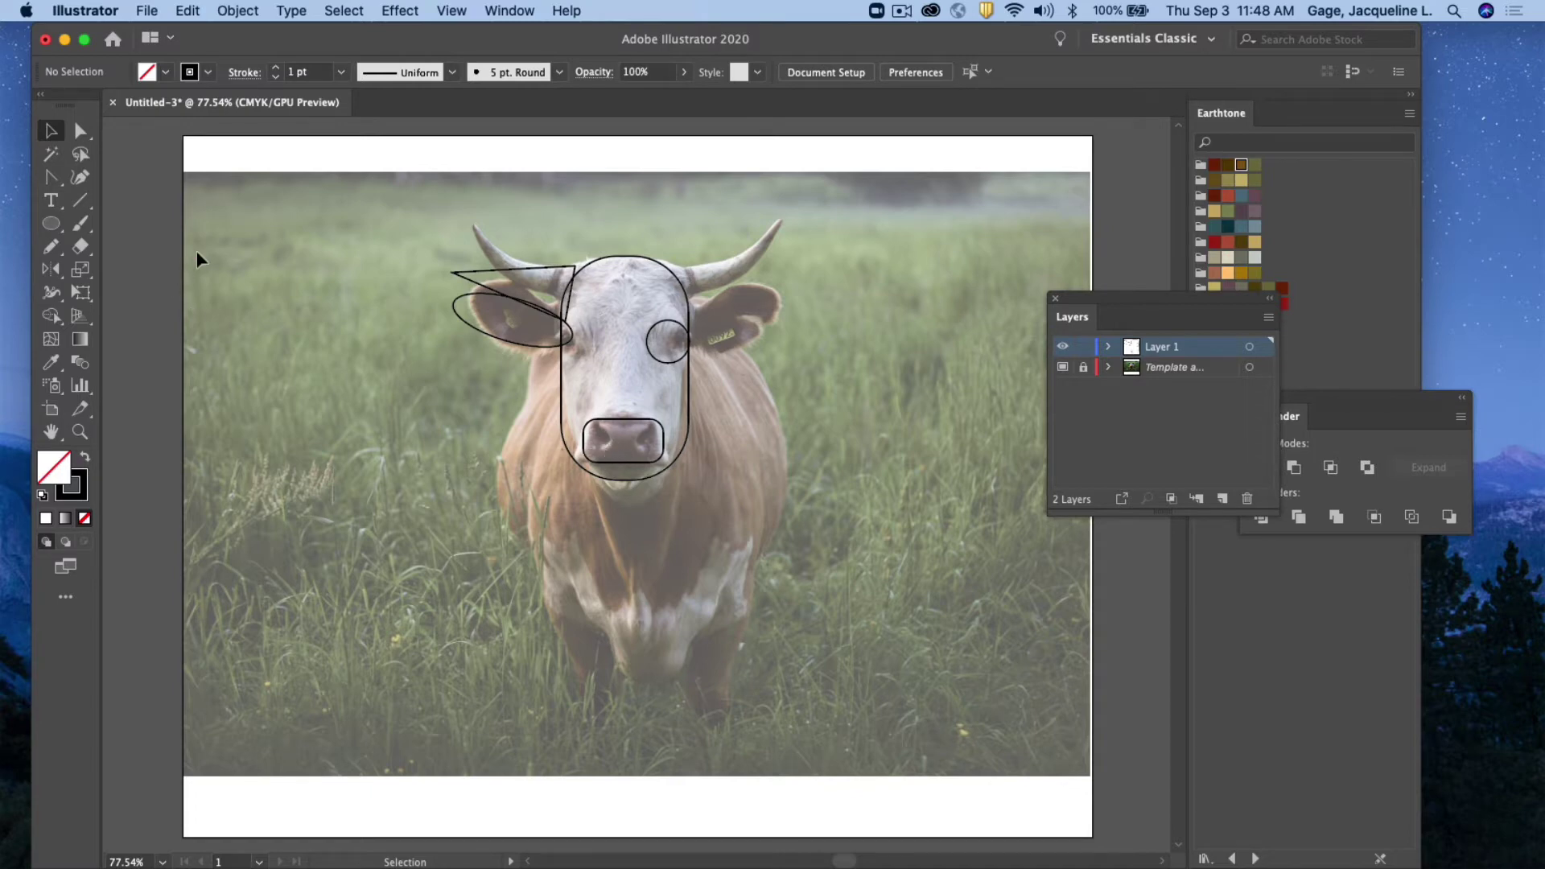
Draw a small circle for the left nostril inside the nose shape and nudge it slightly to the left
{"action": "left_click_drag", "start_coordinate": [55, 228], "coordinate": [121, 264]}
{"action": "left_click_drag", "start_coordinate": [597, 425], "coordinate": [621, 447]}
{"action": "left_click", "coordinate": [50, 130]}
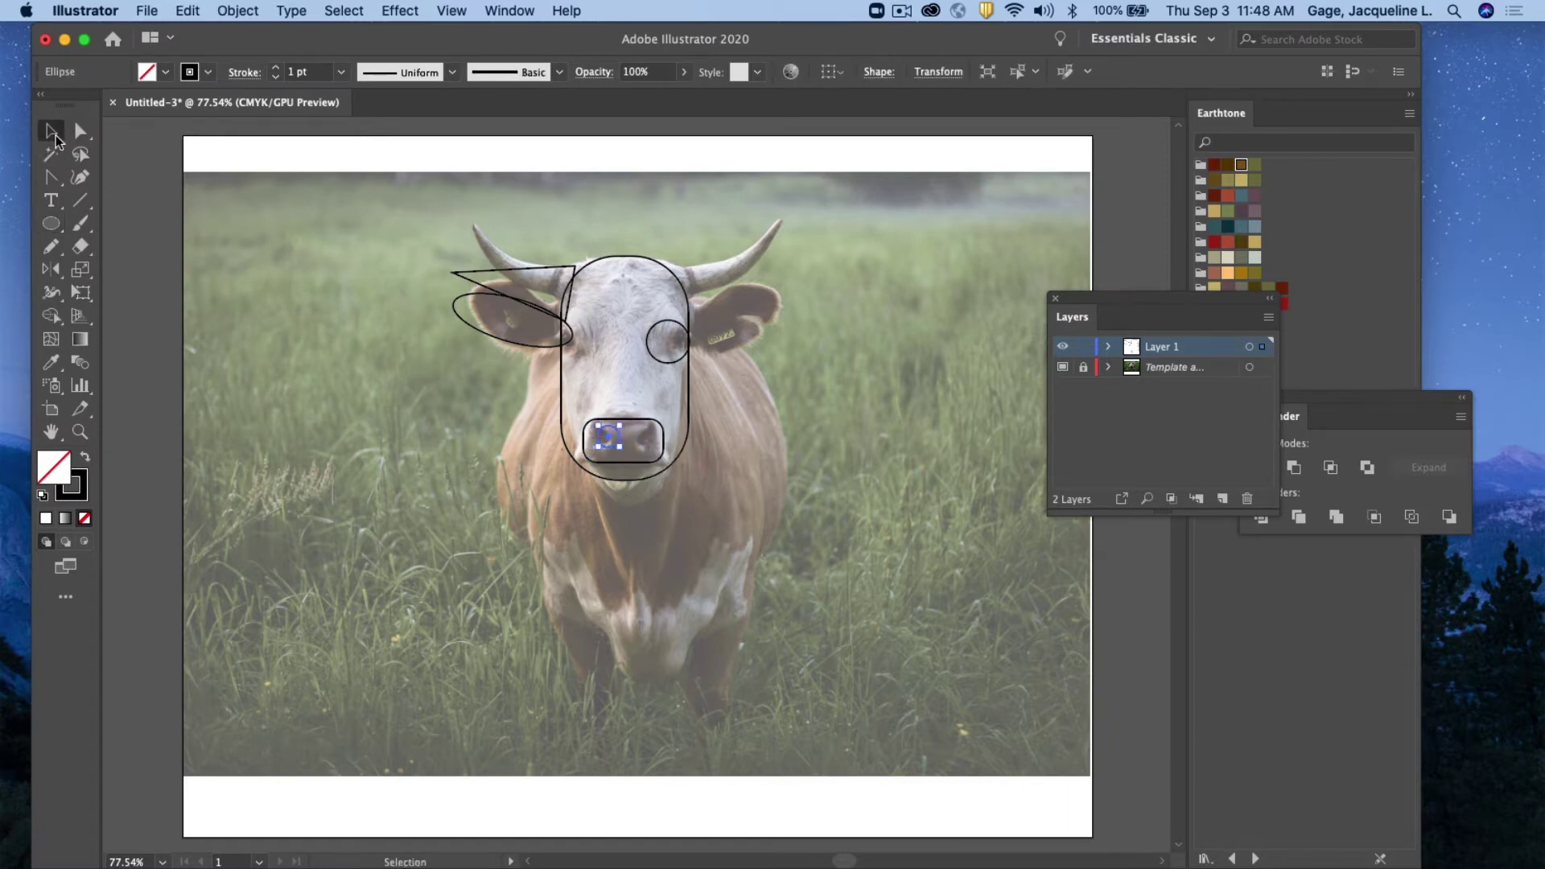
{"action": "left_click", "coordinate": [320, 294]}
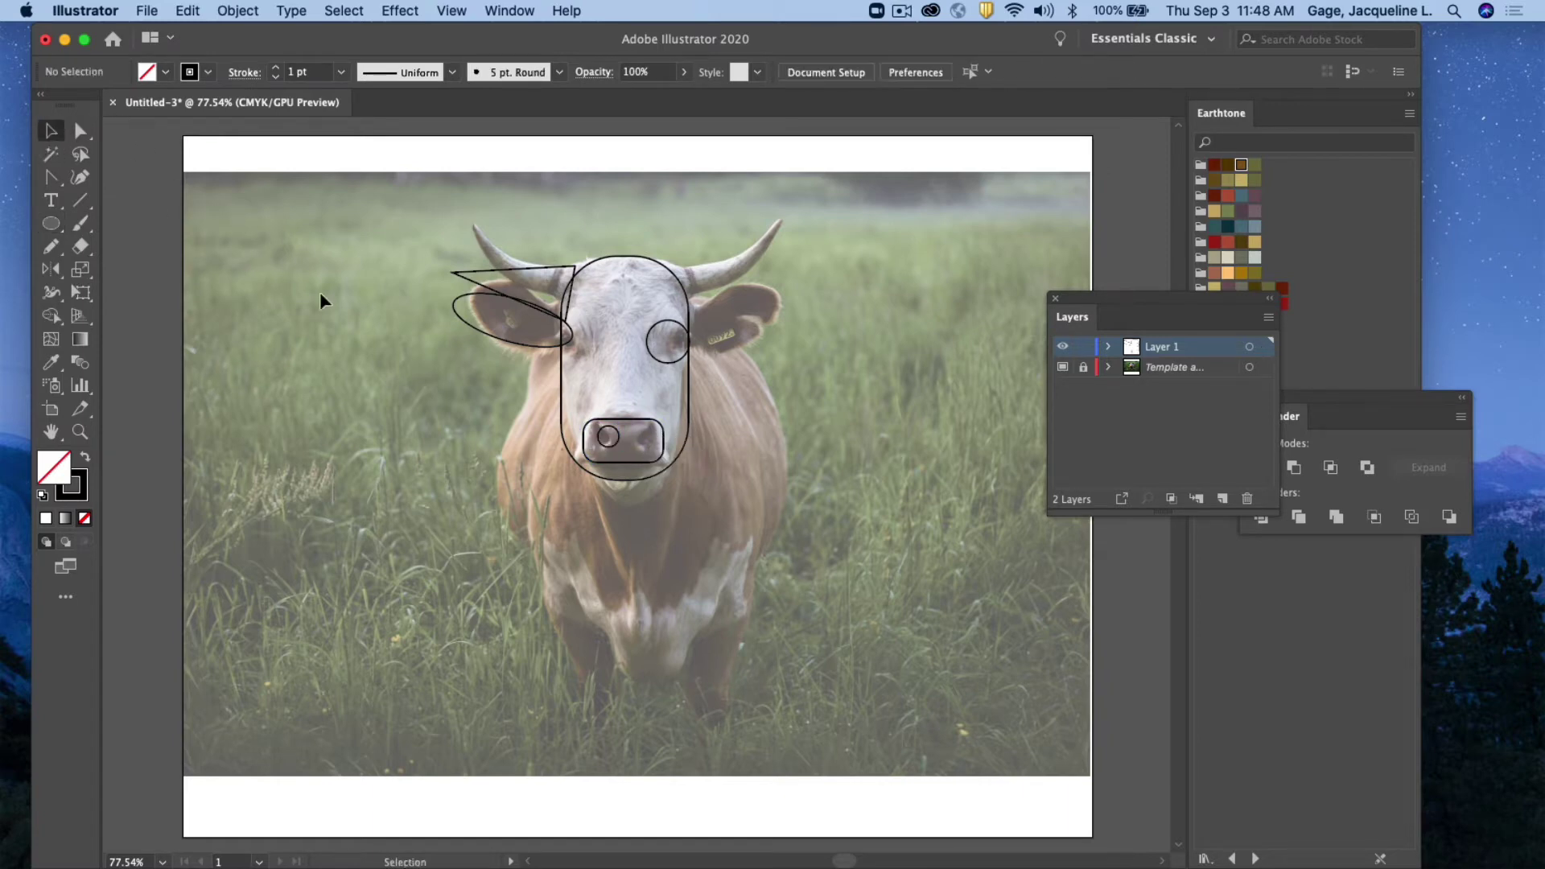
{"action": "left_click", "coordinate": [613, 453]}
{"action": "key", "text": "Left"}
{"action": "key", "text": "Left"}
{"action": "key", "text": "Left"}
{"action": "key", "text": "Left"}
{"action": "key", "text": "Left"}
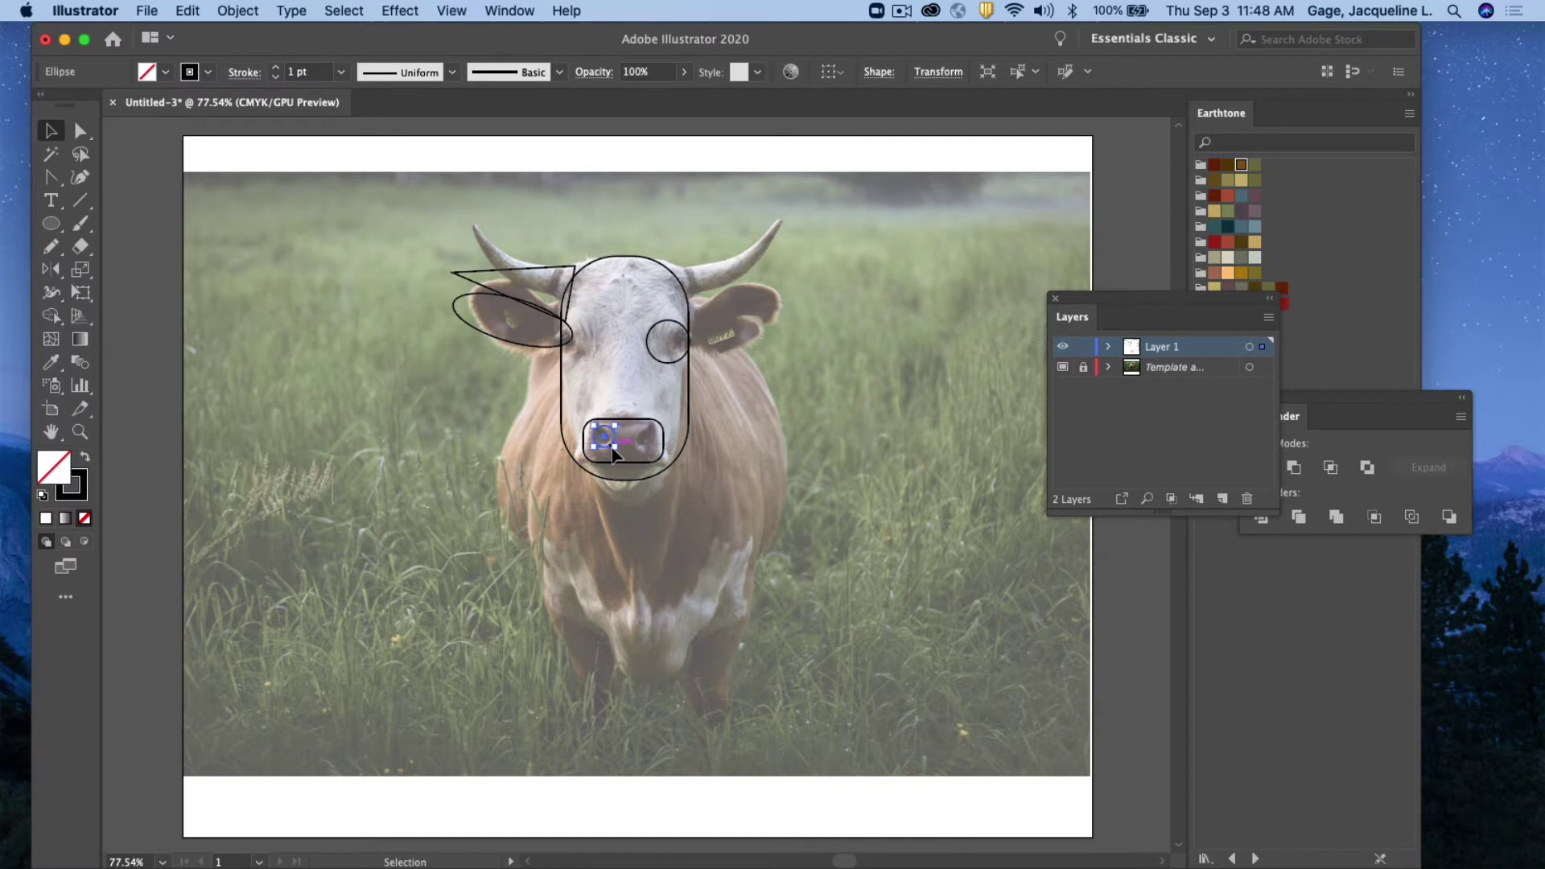
{"action": "left_click", "coordinate": [724, 540]}
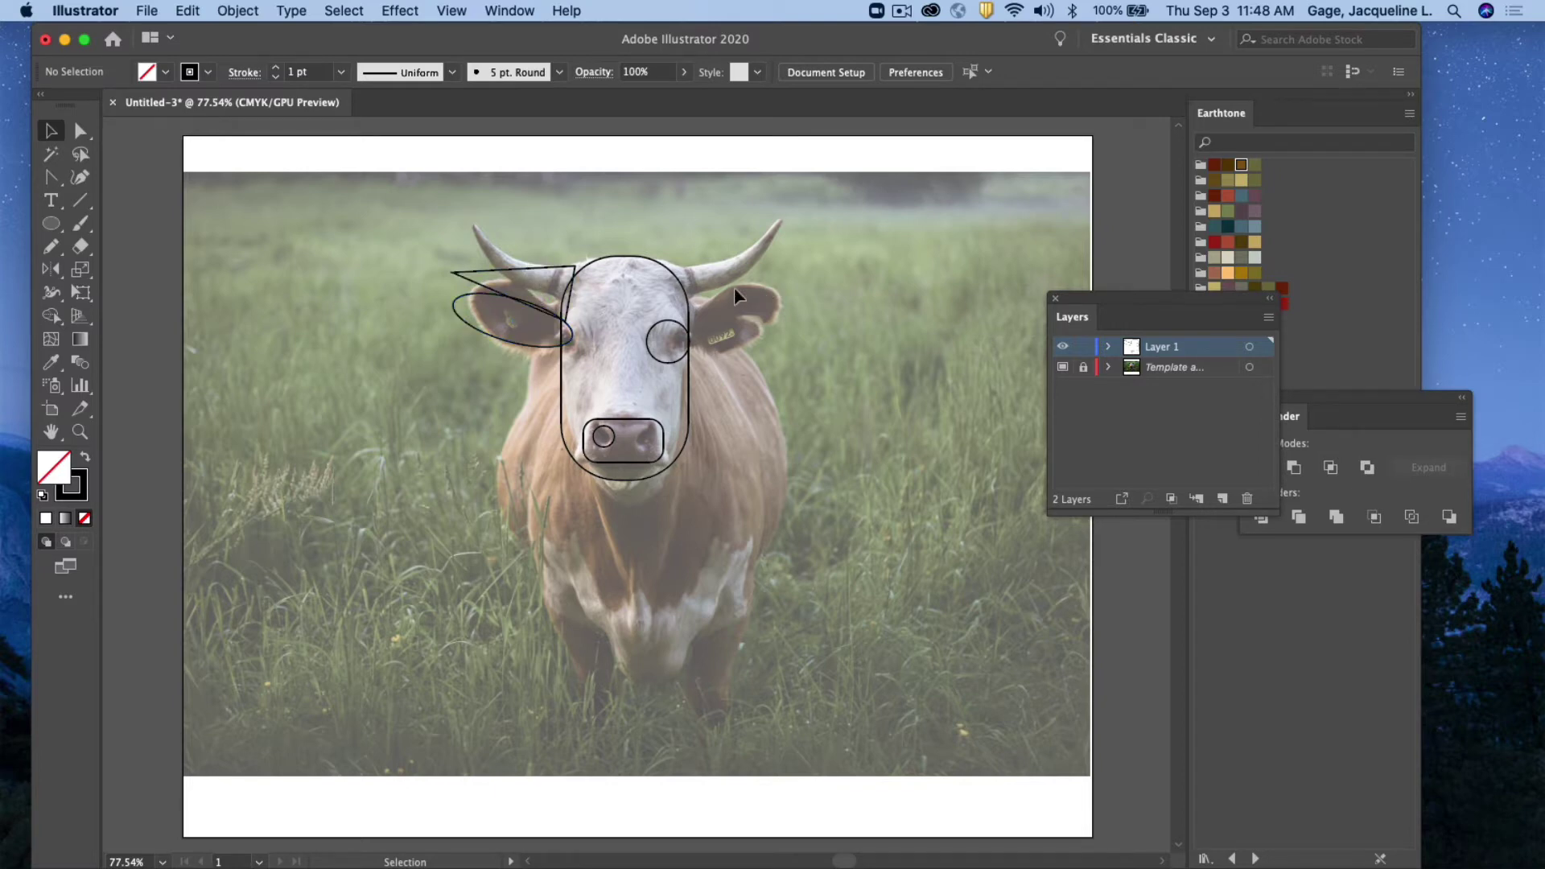
Add an anchor point near the middle of the horn triangle's upper edge
{"action": "left_click", "coordinate": [531, 270]}
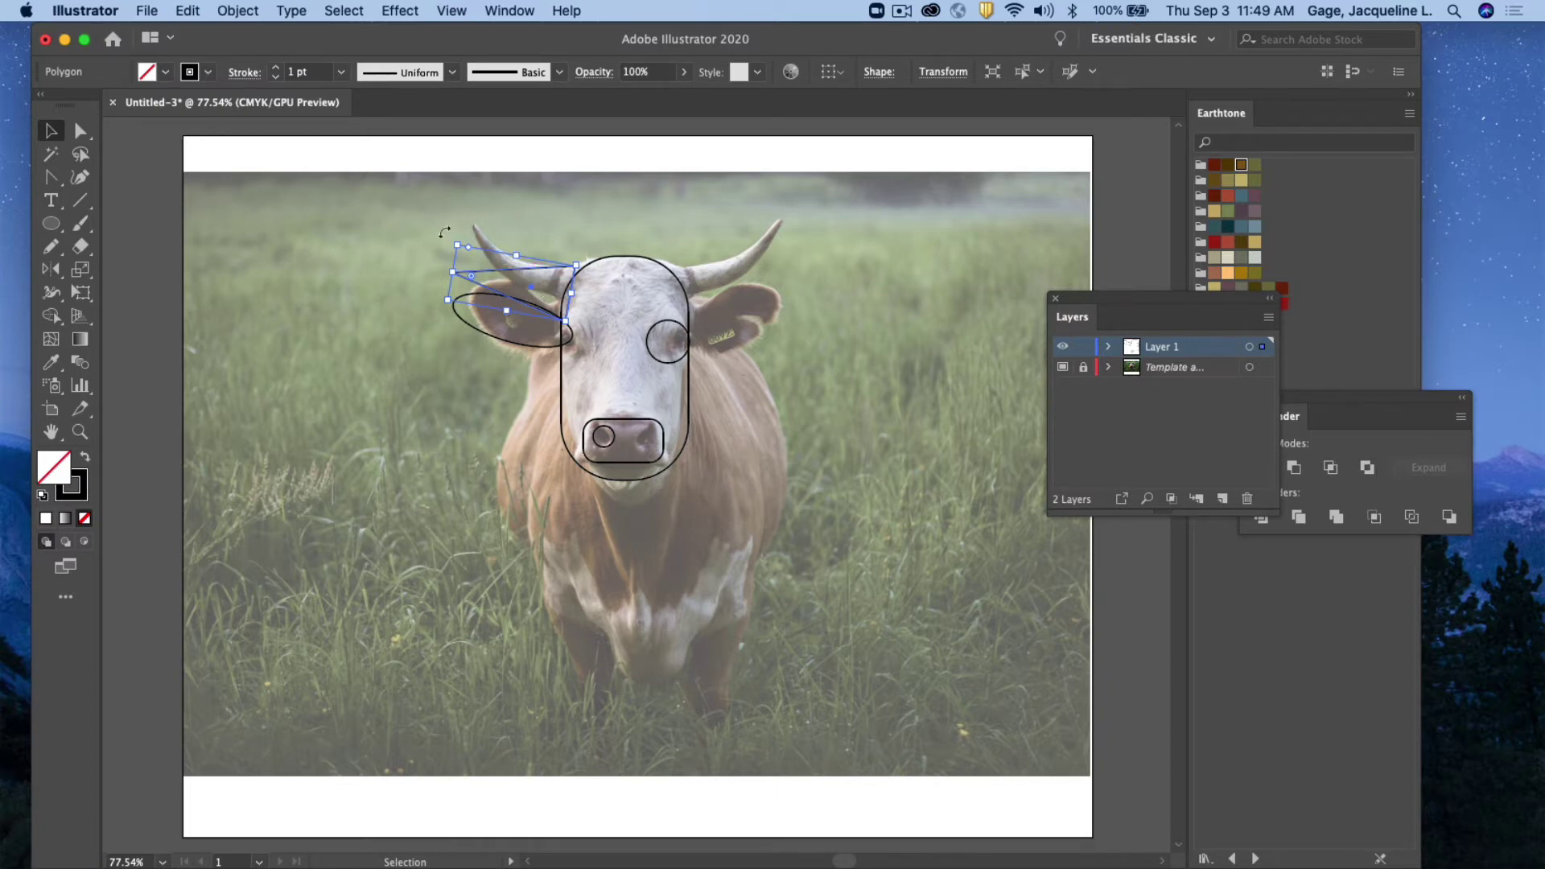
{"action": "left_click", "coordinate": [56, 180]}
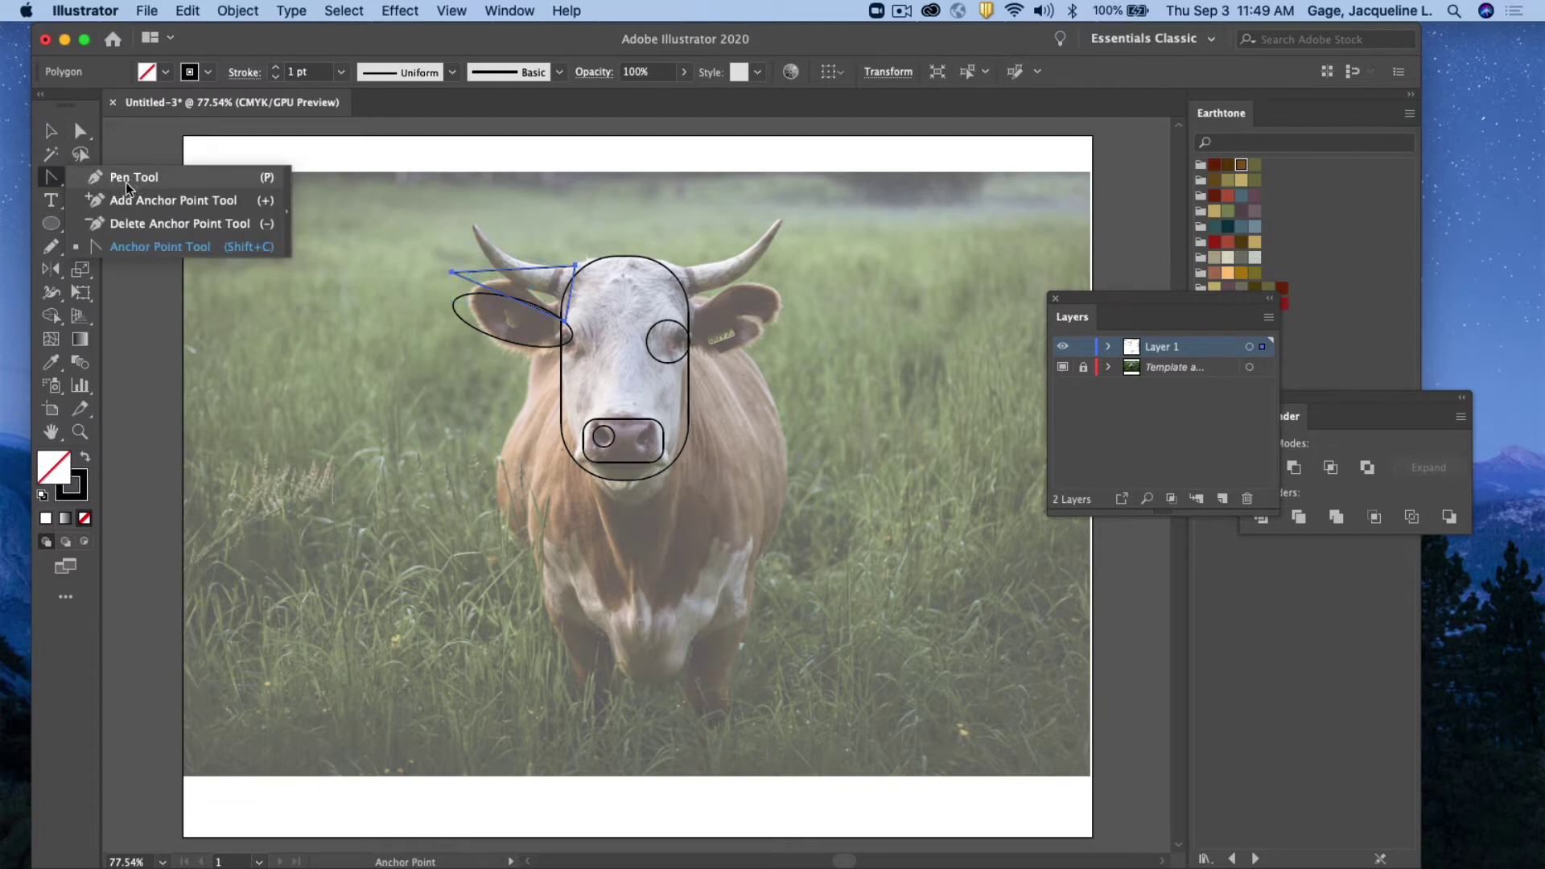
{"action": "left_click", "coordinate": [110, 200]}
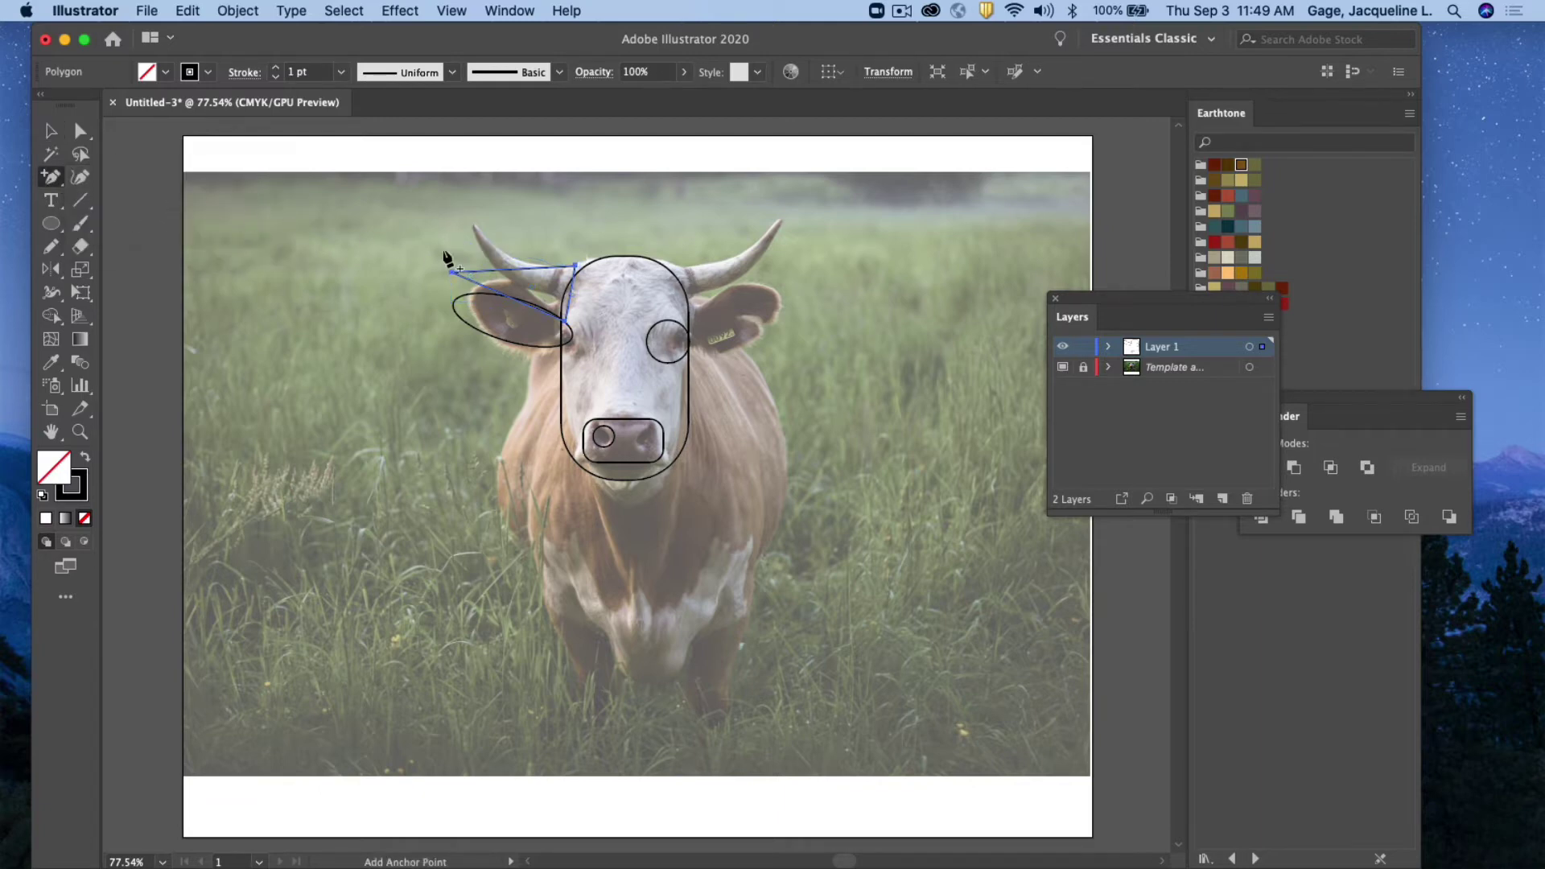
{"action": "left_click", "coordinate": [506, 270]}
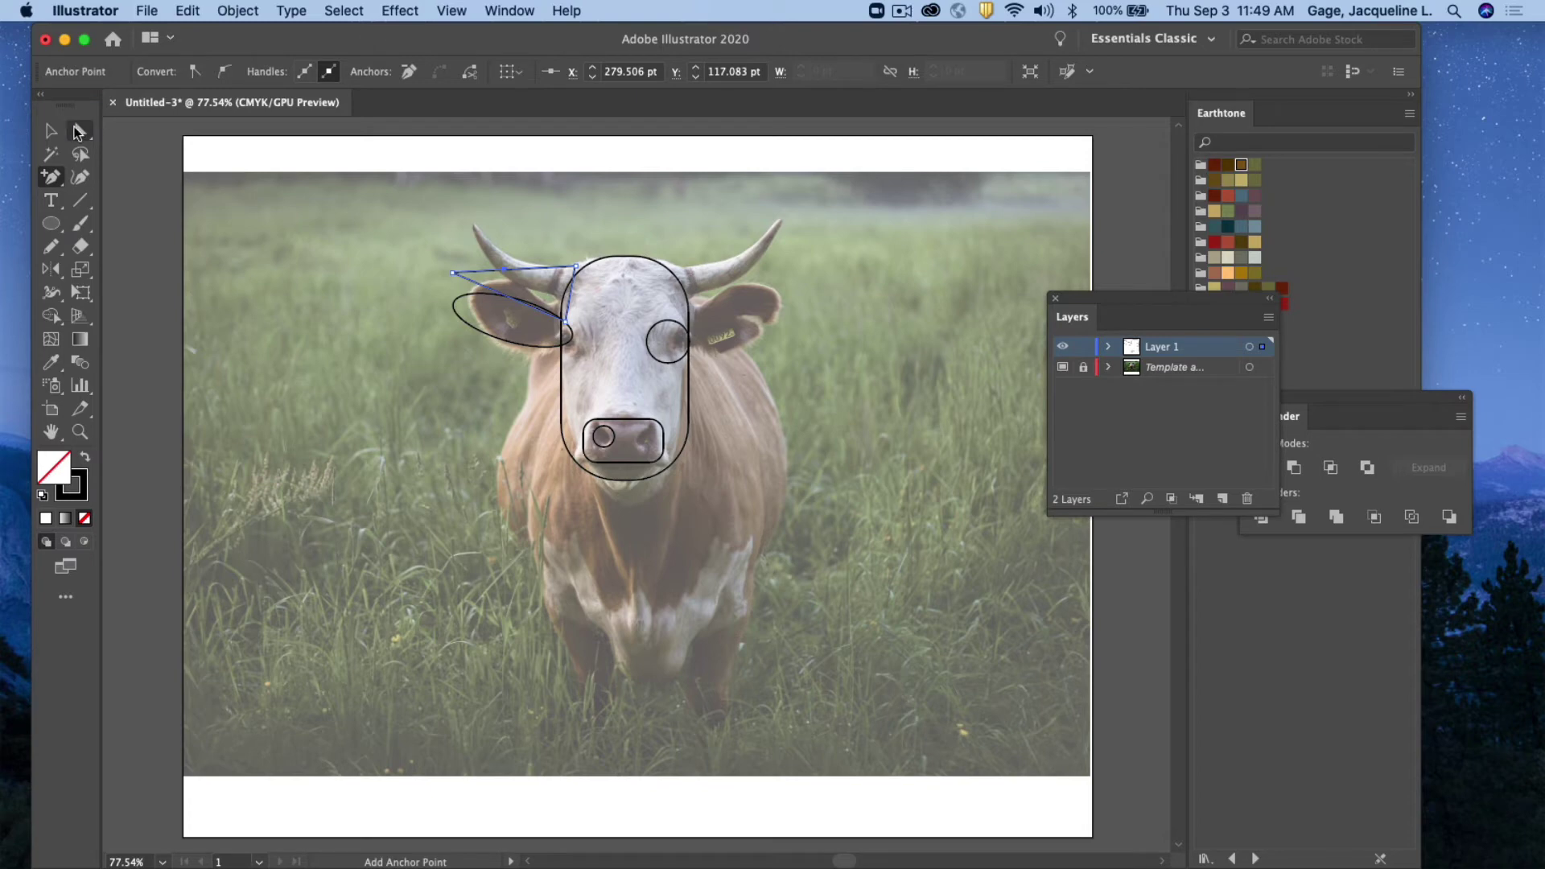
Raise the horn triangle's tip and pull the added anchor point down and inward so the shape bends like a horn
{"action": "left_click", "coordinate": [78, 131]}
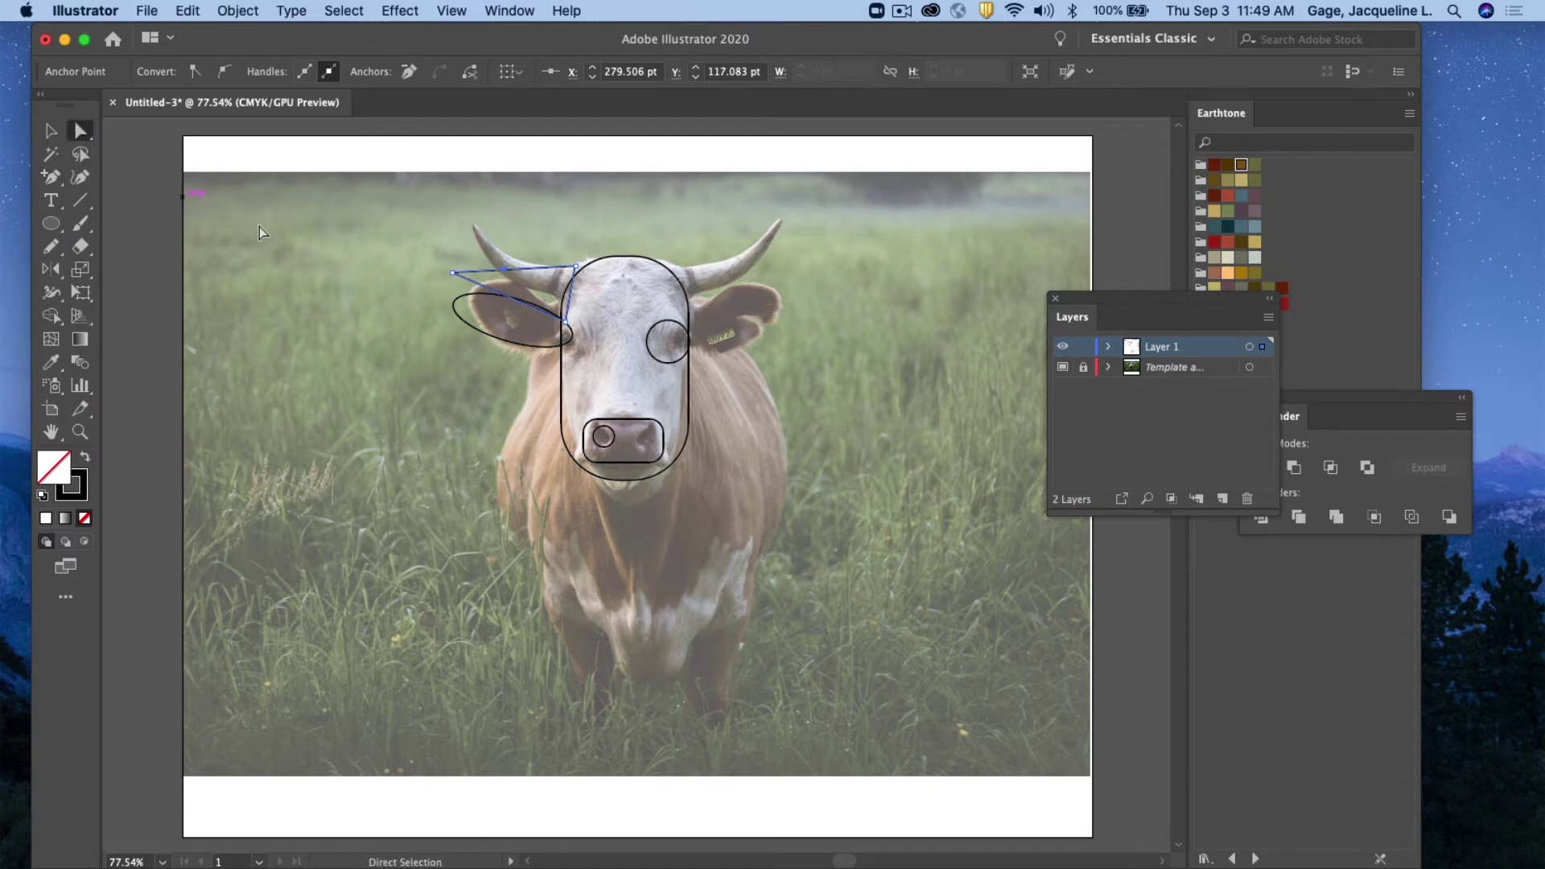
{"action": "left_click", "coordinate": [452, 272]}
{"action": "left_click_drag", "start_coordinate": [452, 278], "coordinate": [456, 247]}
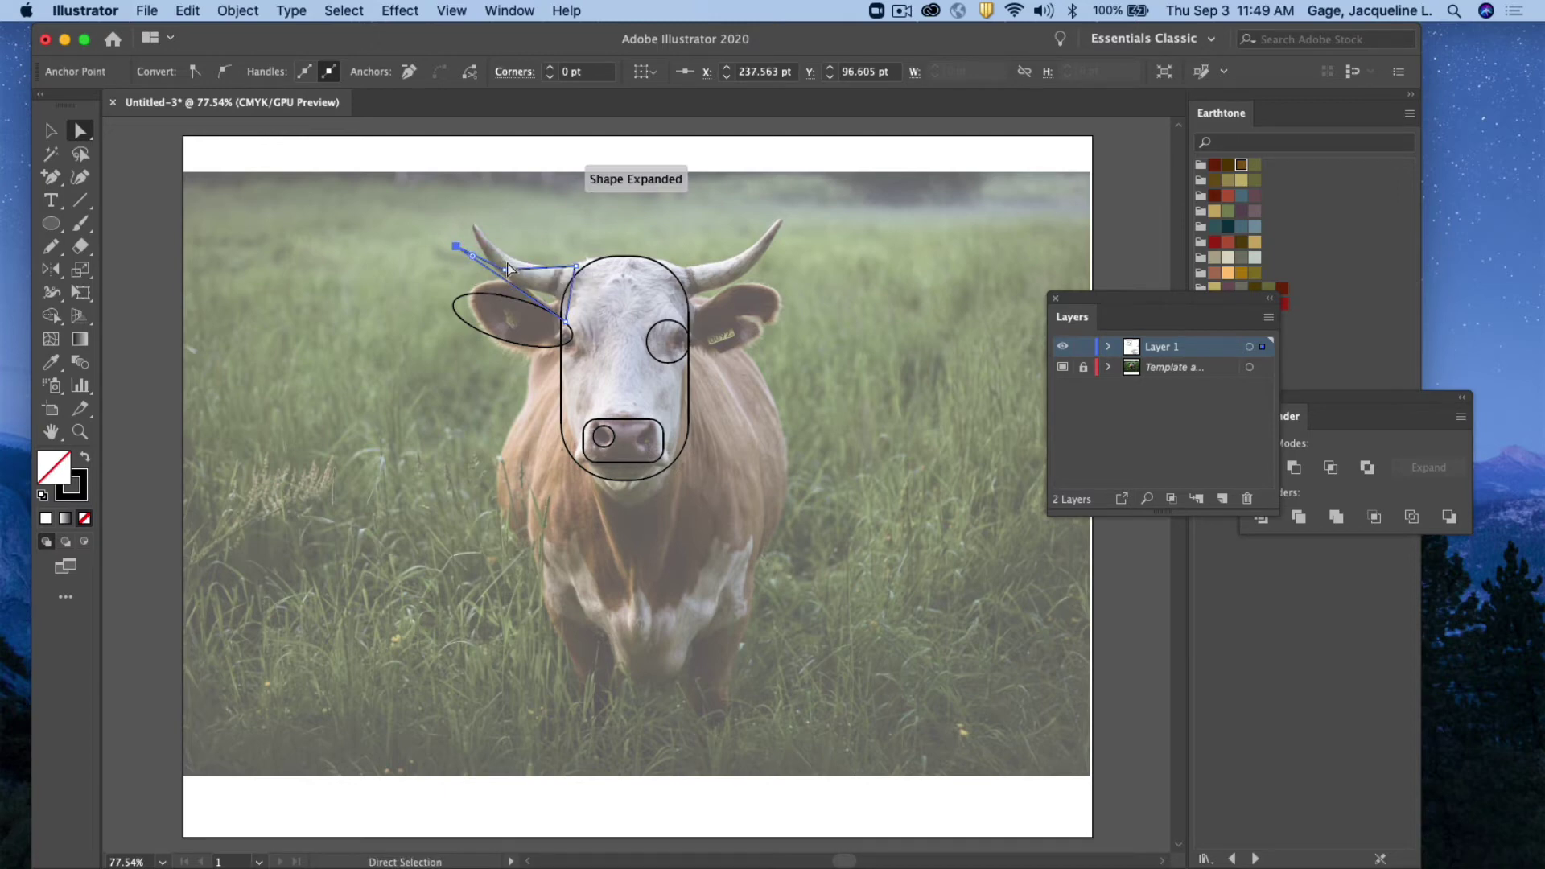
{"action": "left_click_drag", "start_coordinate": [506, 272], "coordinate": [529, 285]}
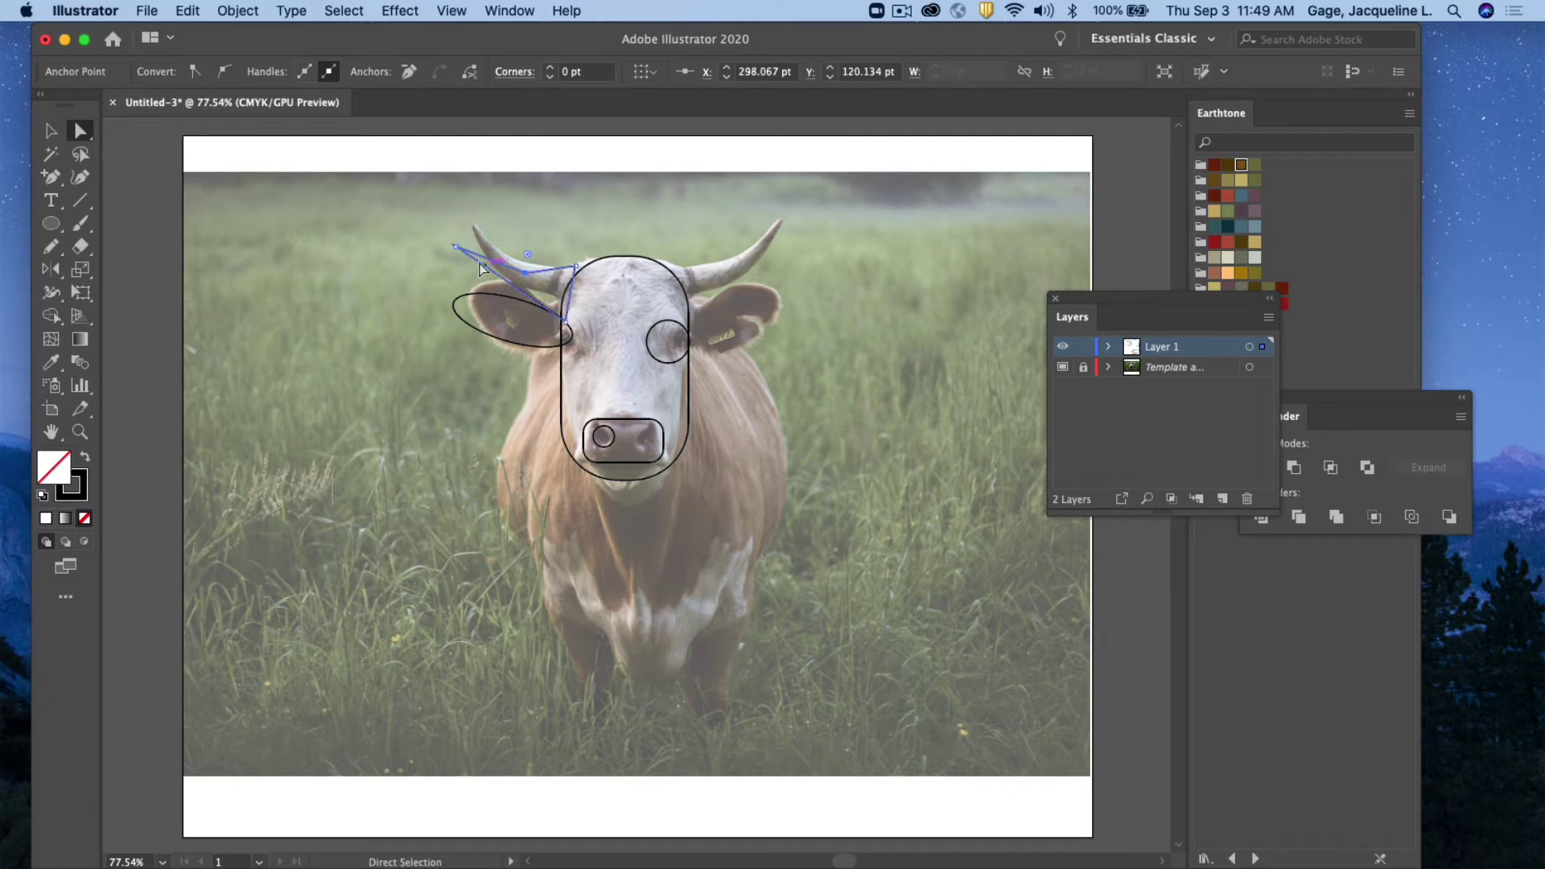
{"action": "left_click_drag", "start_coordinate": [457, 245], "coordinate": [455, 238]}
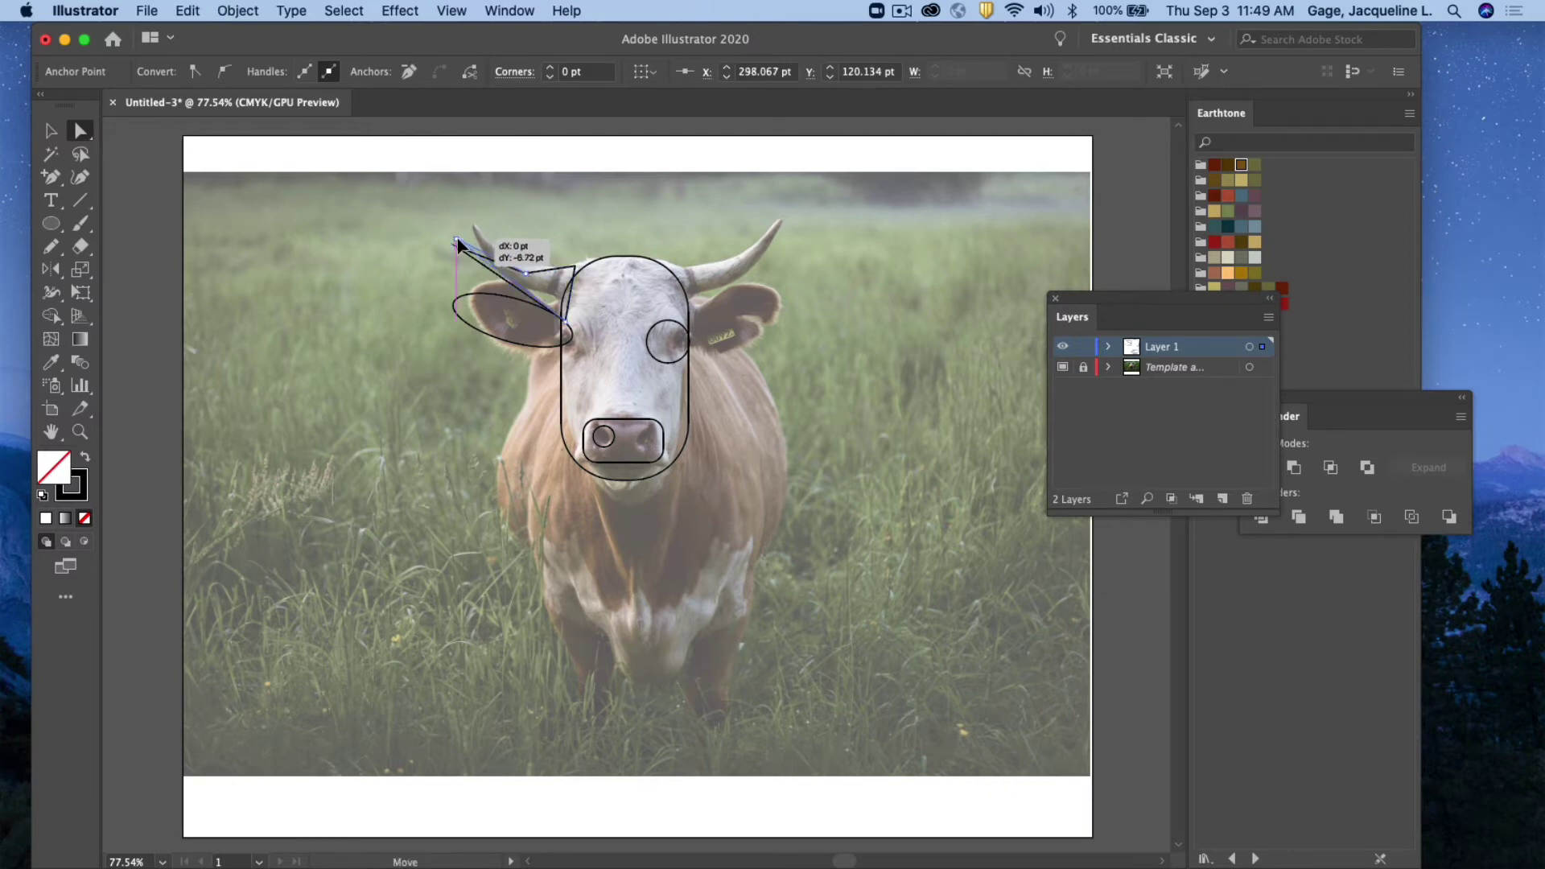
{"action": "left_click_drag", "start_coordinate": [530, 277], "coordinate": [533, 276]}
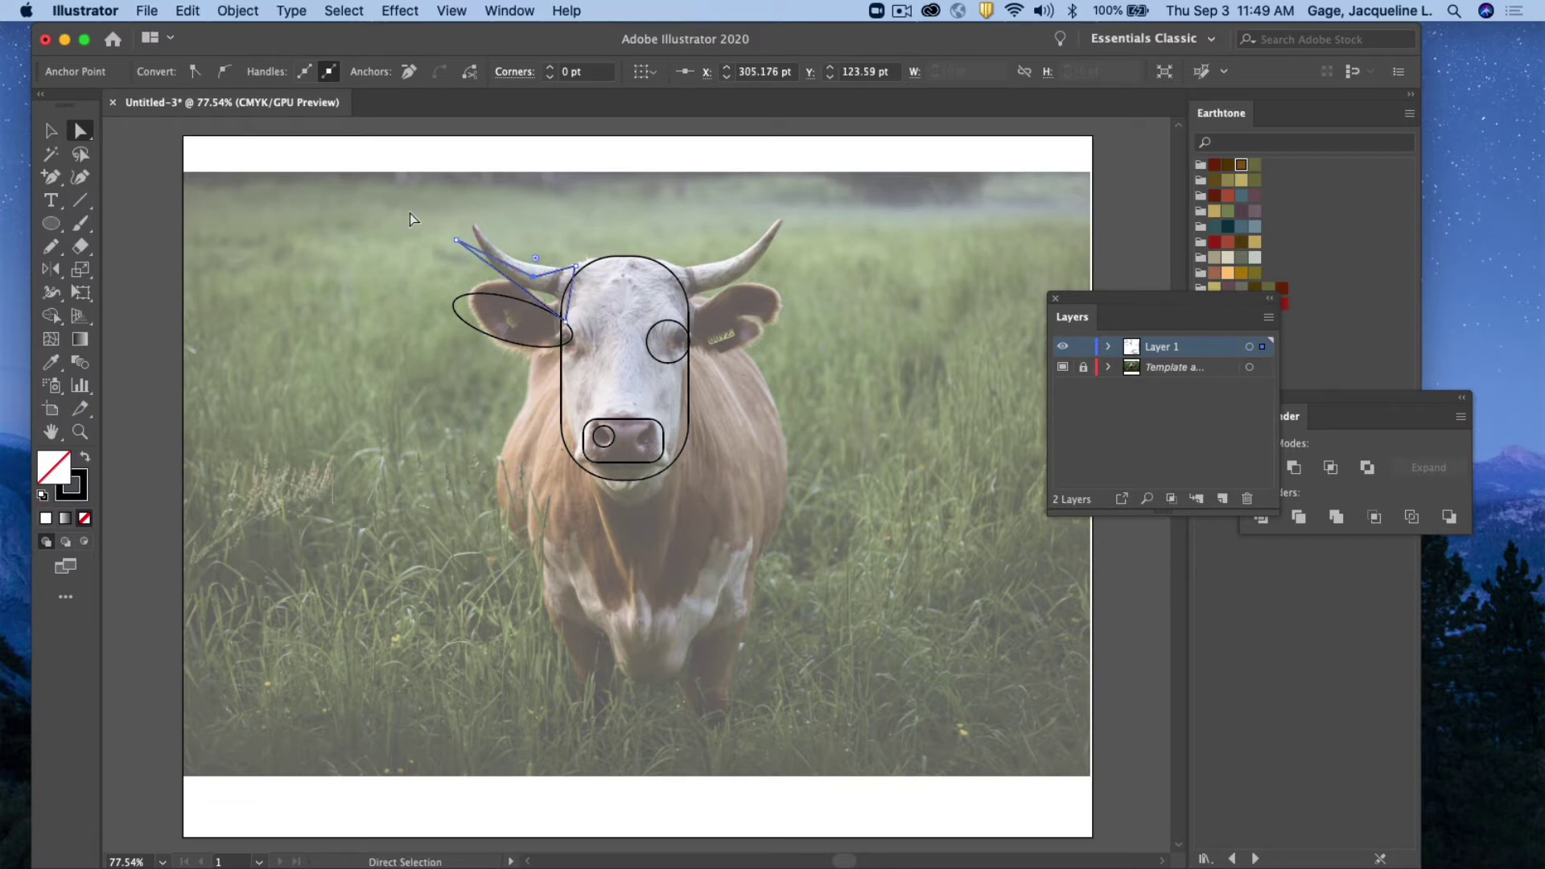
{"action": "left_click", "coordinate": [49, 131]}
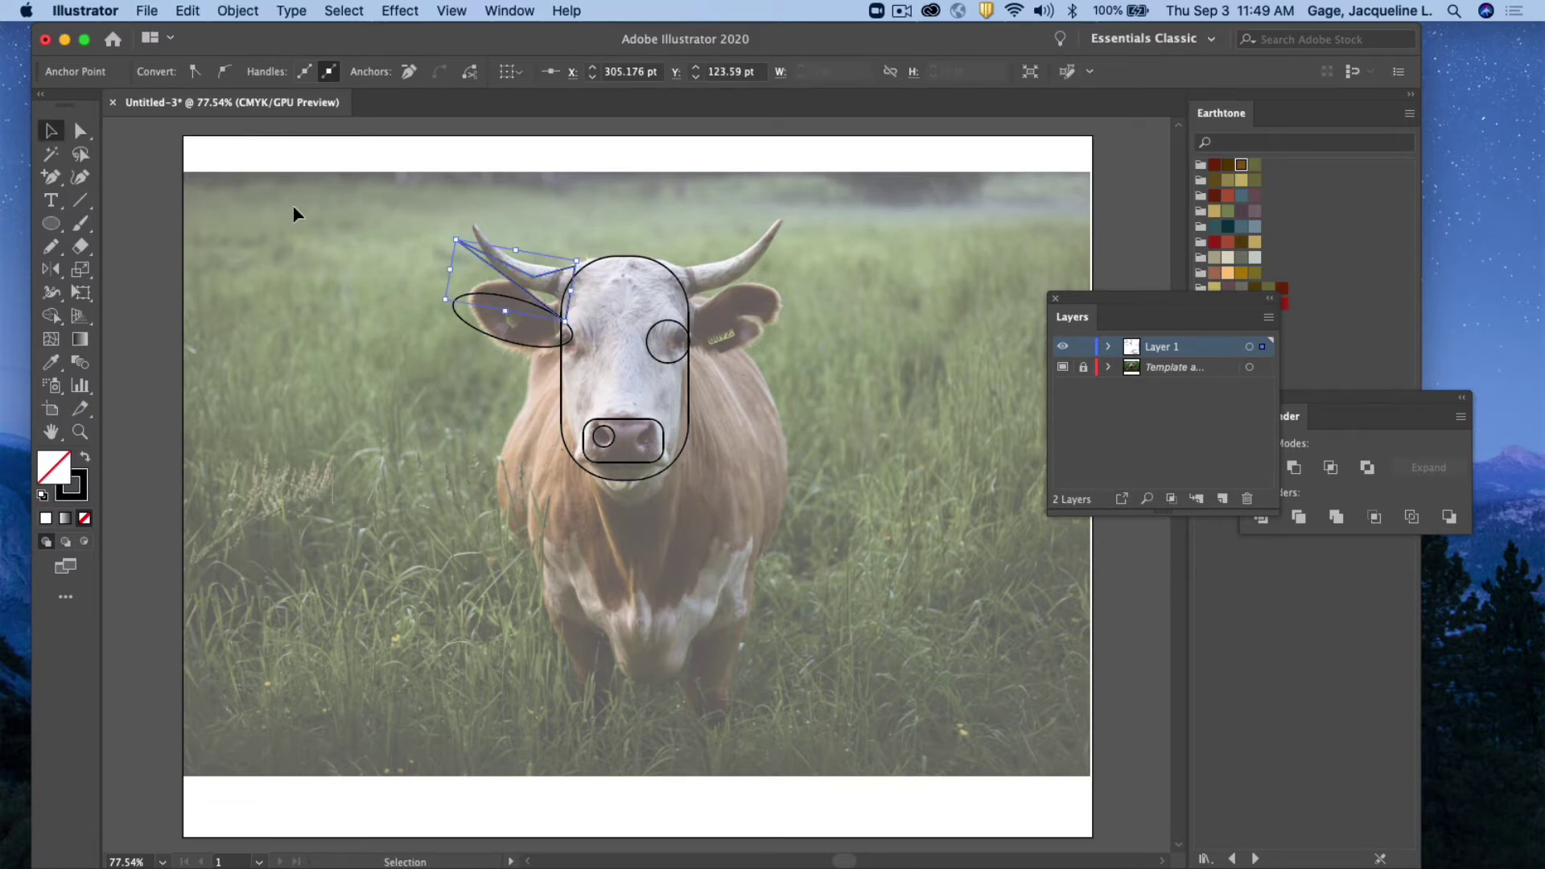
{"action": "left_click", "coordinate": [436, 226]}
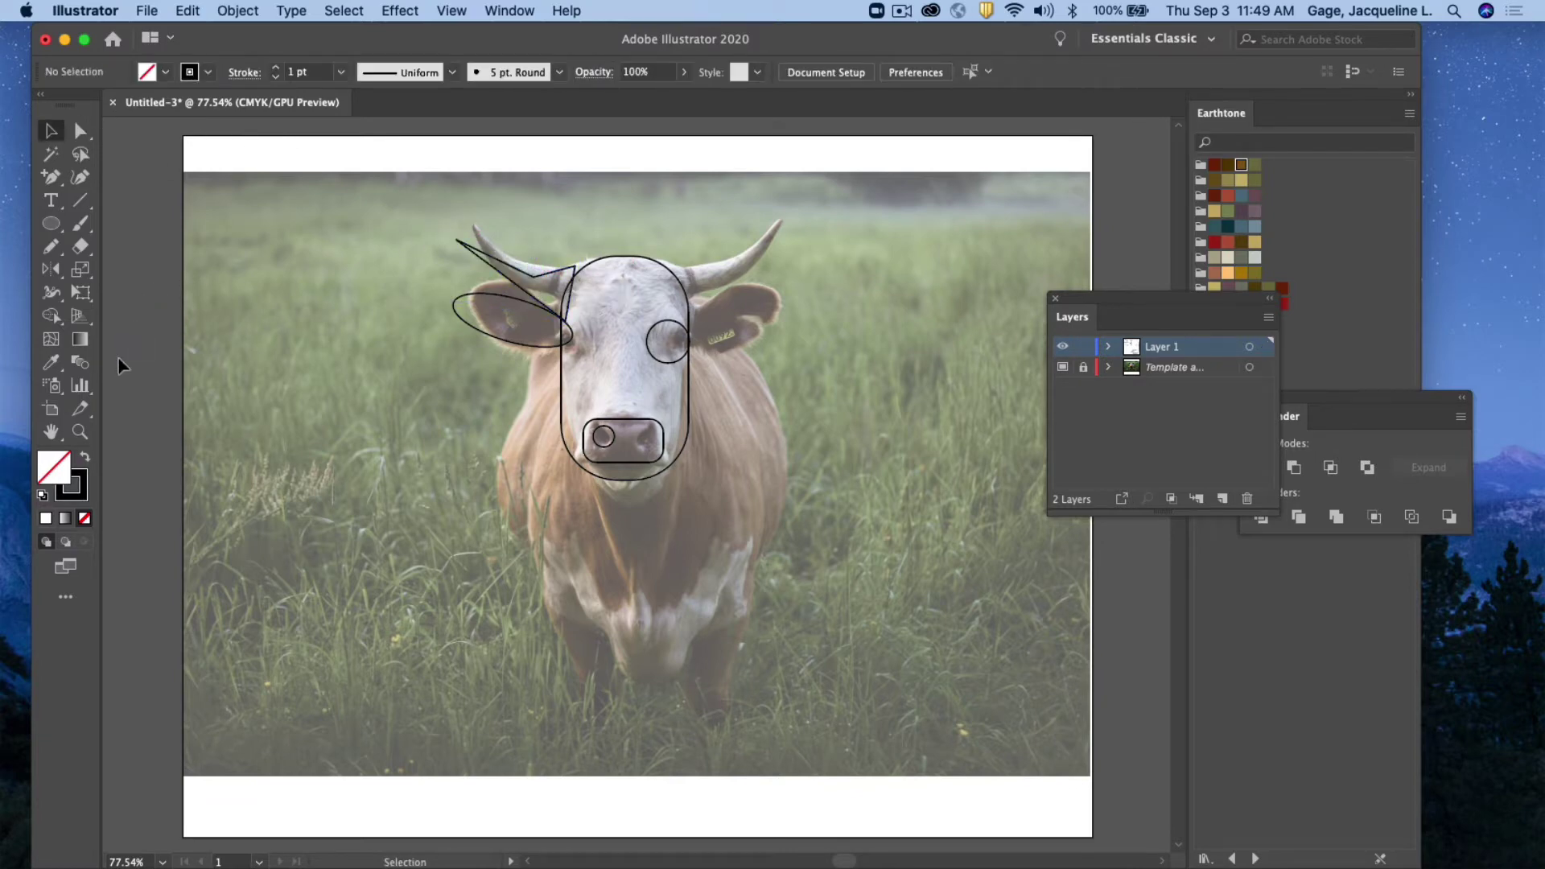
Round the corners of the horn shape by about 2.22 pt
{"action": "left_click", "coordinate": [80, 432]}
{"action": "left_click", "coordinate": [557, 298]}
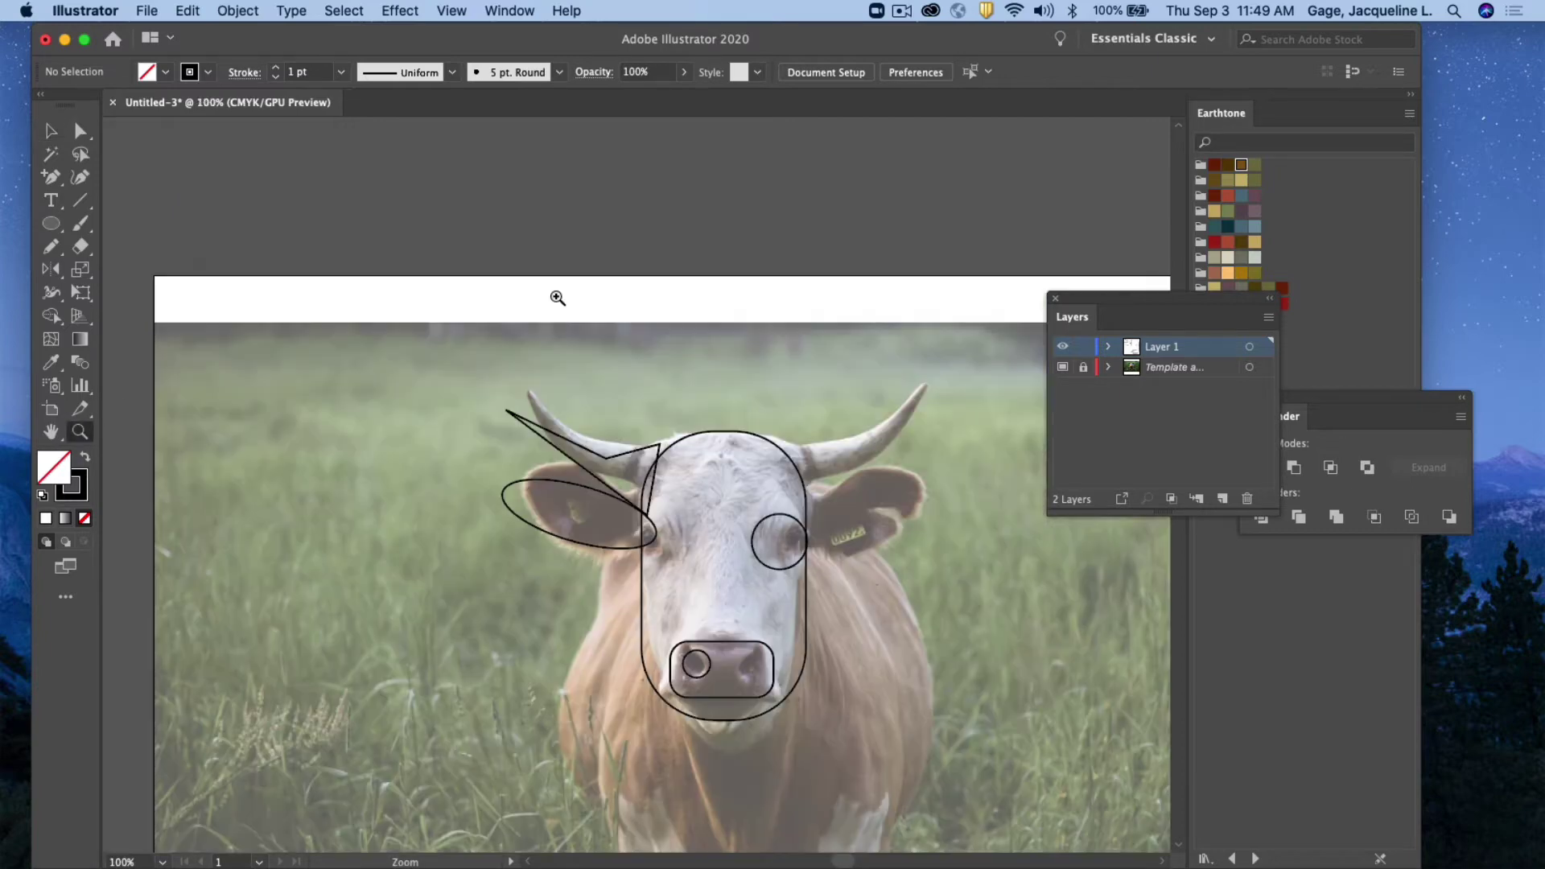
{"action": "left_click", "coordinate": [625, 543]}
{"action": "key", "text": "v"}
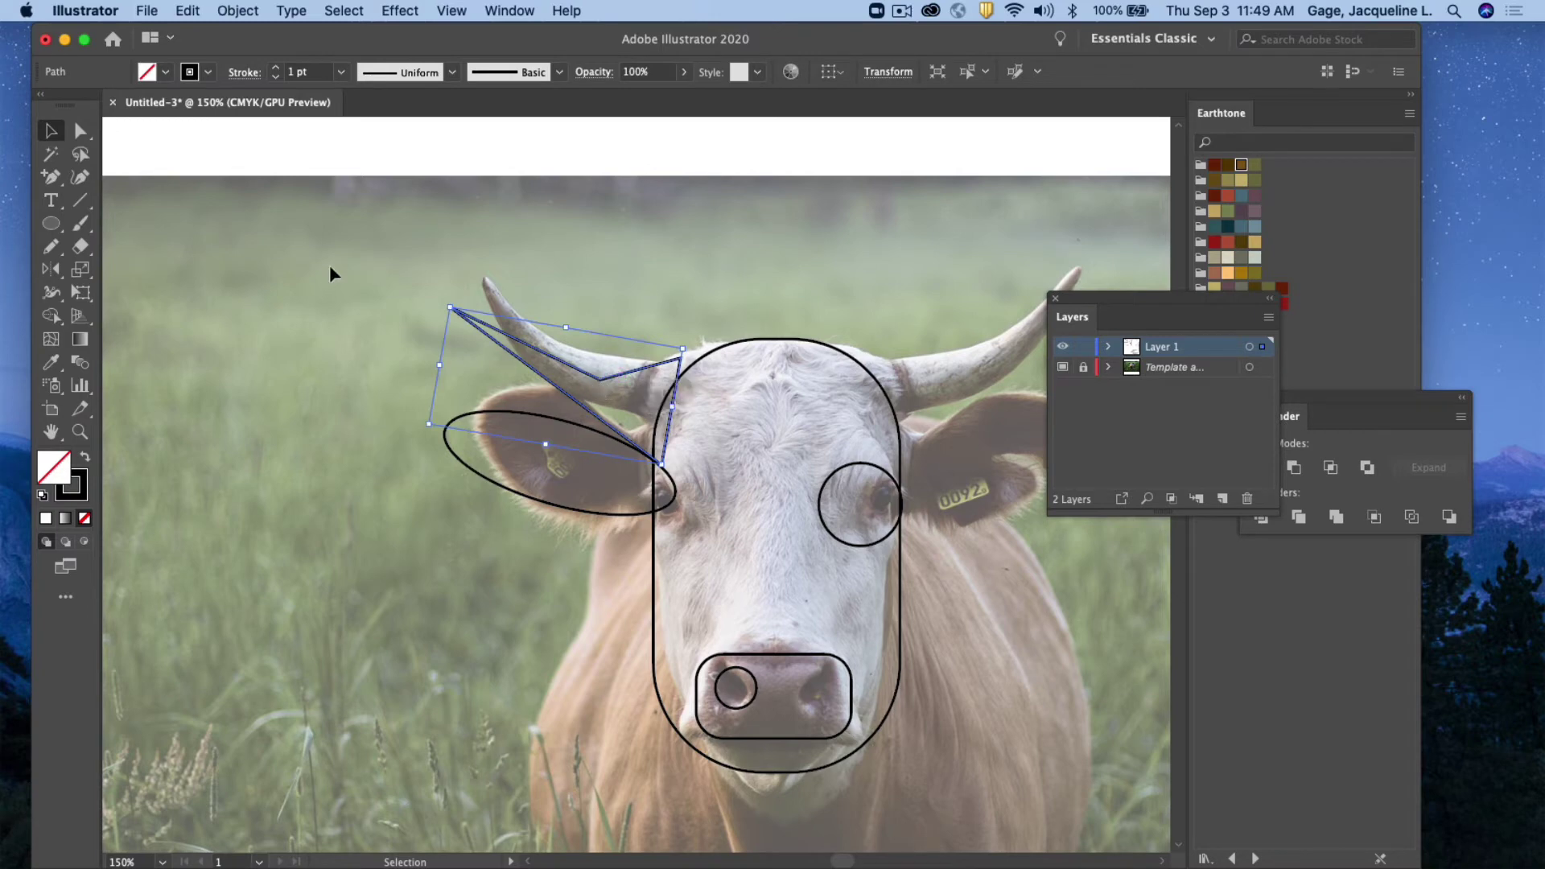
{"action": "left_click", "coordinate": [80, 131]}
{"action": "left_click", "coordinate": [599, 378]}
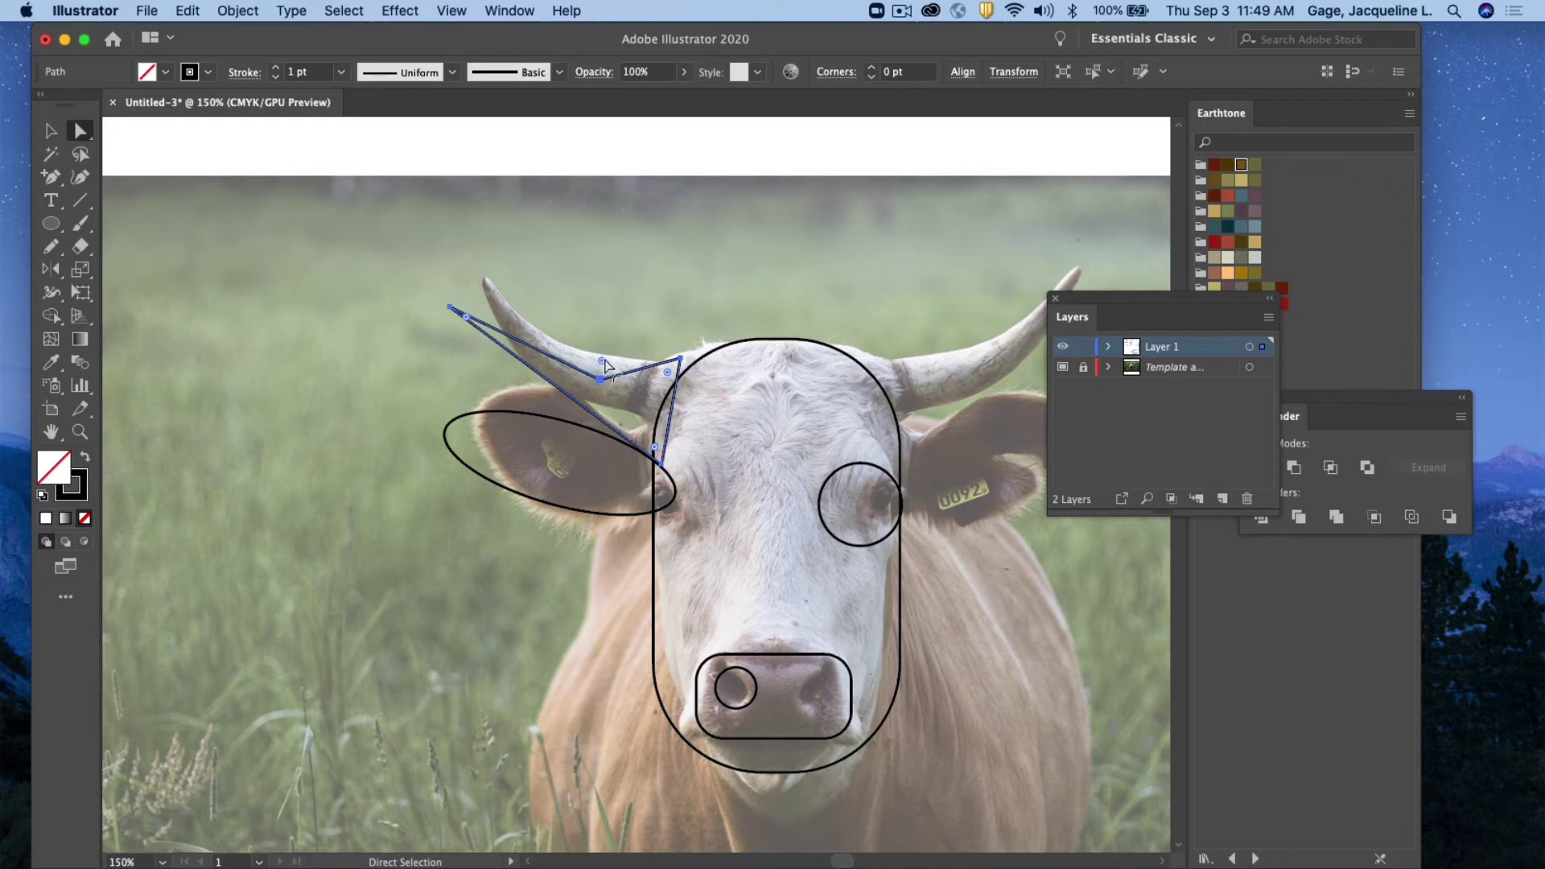
{"action": "left_click_drag", "start_coordinate": [602, 361], "coordinate": [604, 380]}
{"action": "key", "text": "v"}
{"action": "left_click", "coordinate": [611, 311]}
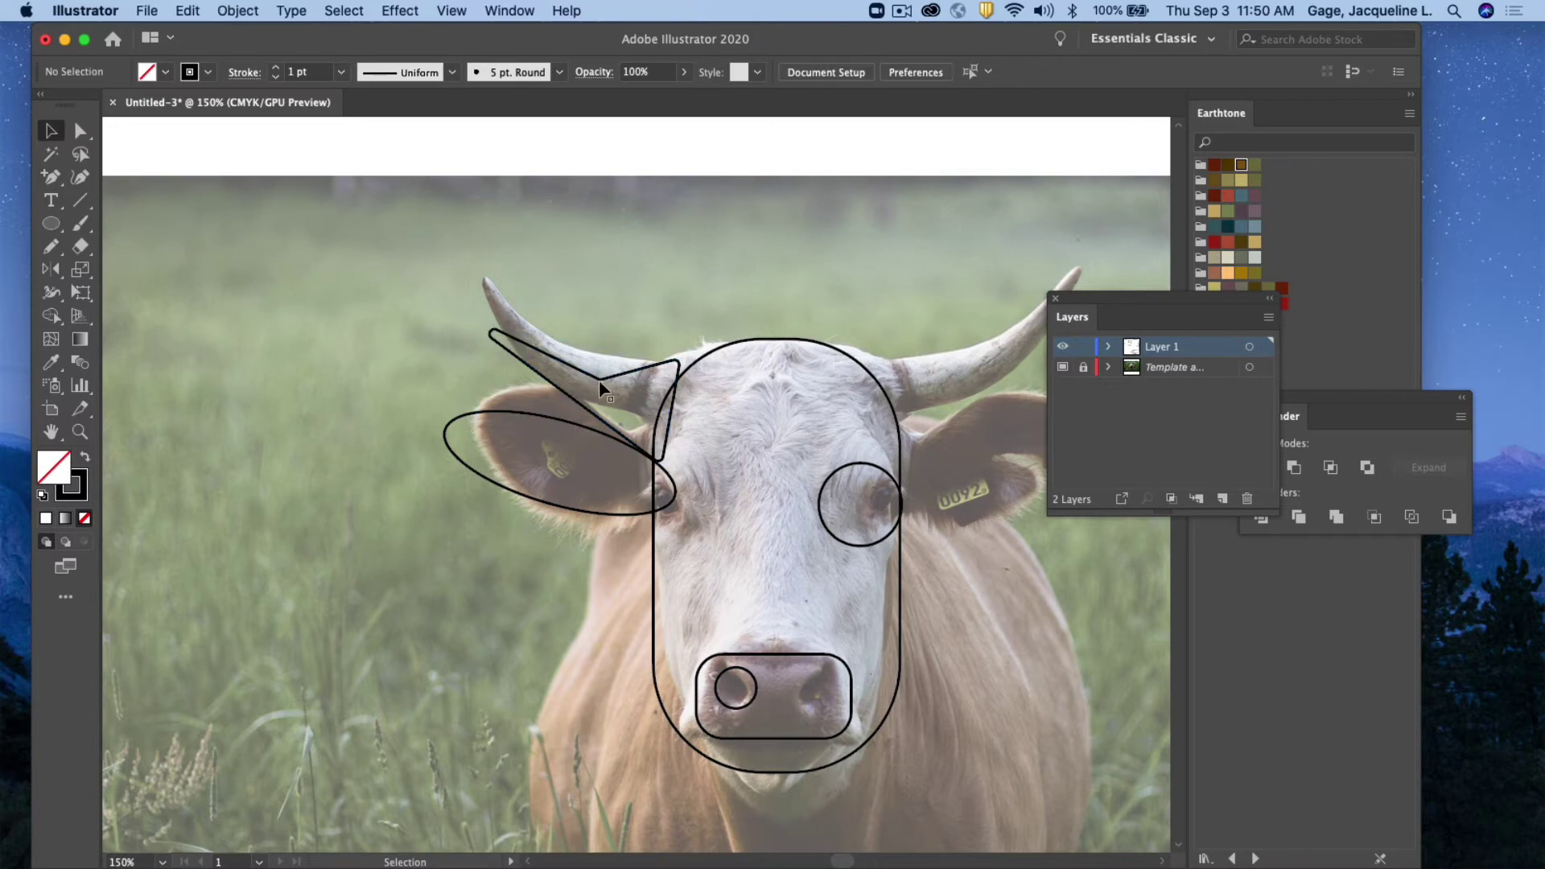
Nudge the anchor point at the bend of the horn's upper edge slightly upward
{"action": "left_click", "coordinate": [600, 377]}
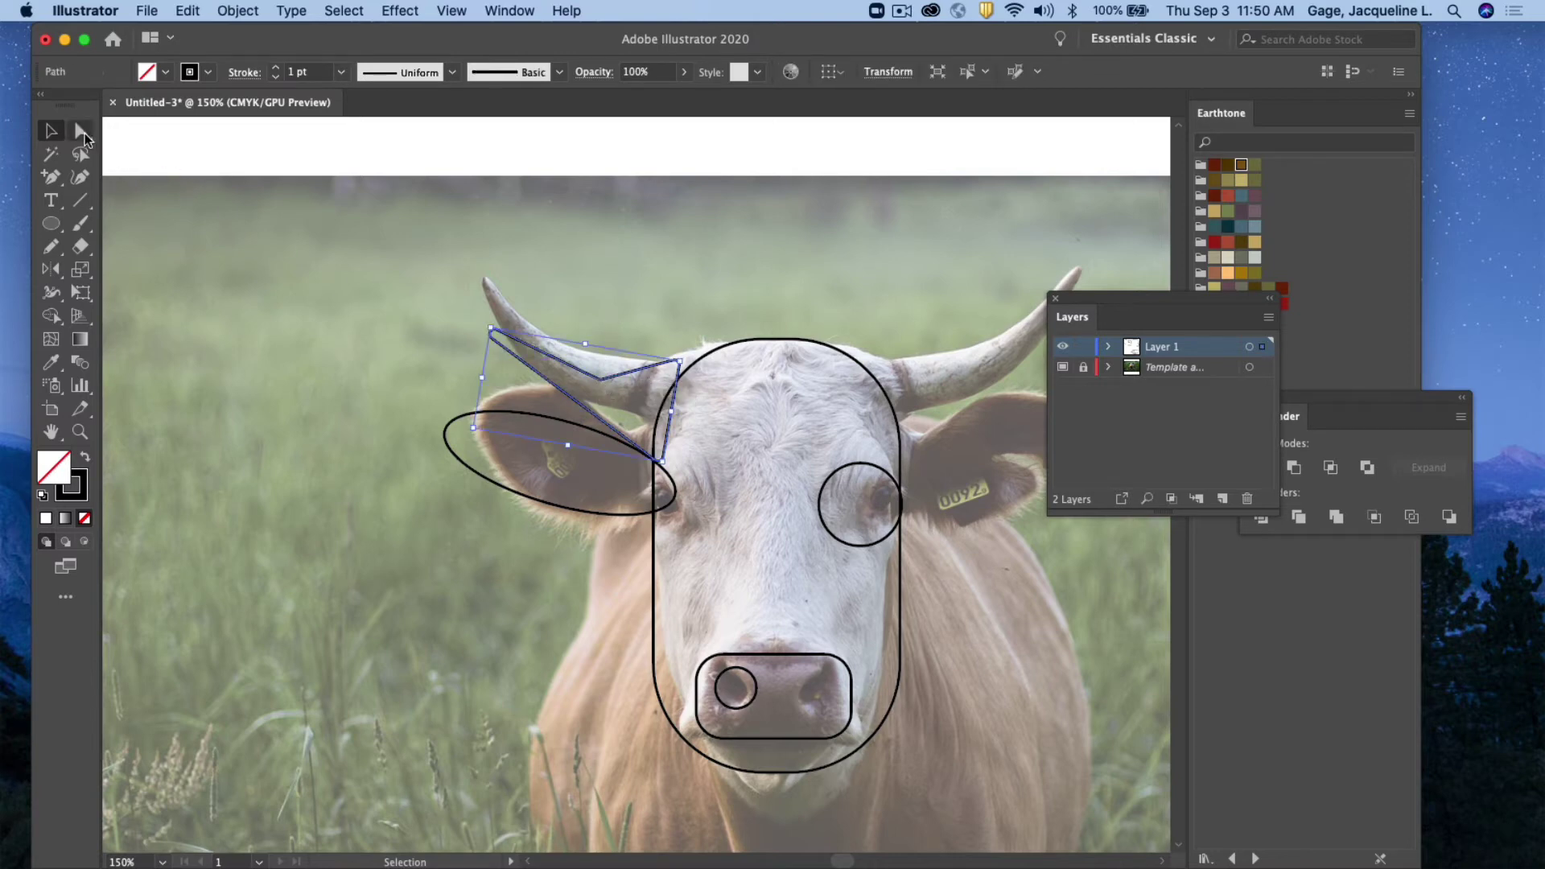
{"action": "left_click", "coordinate": [80, 131]}
{"action": "left_click", "coordinate": [602, 378]}
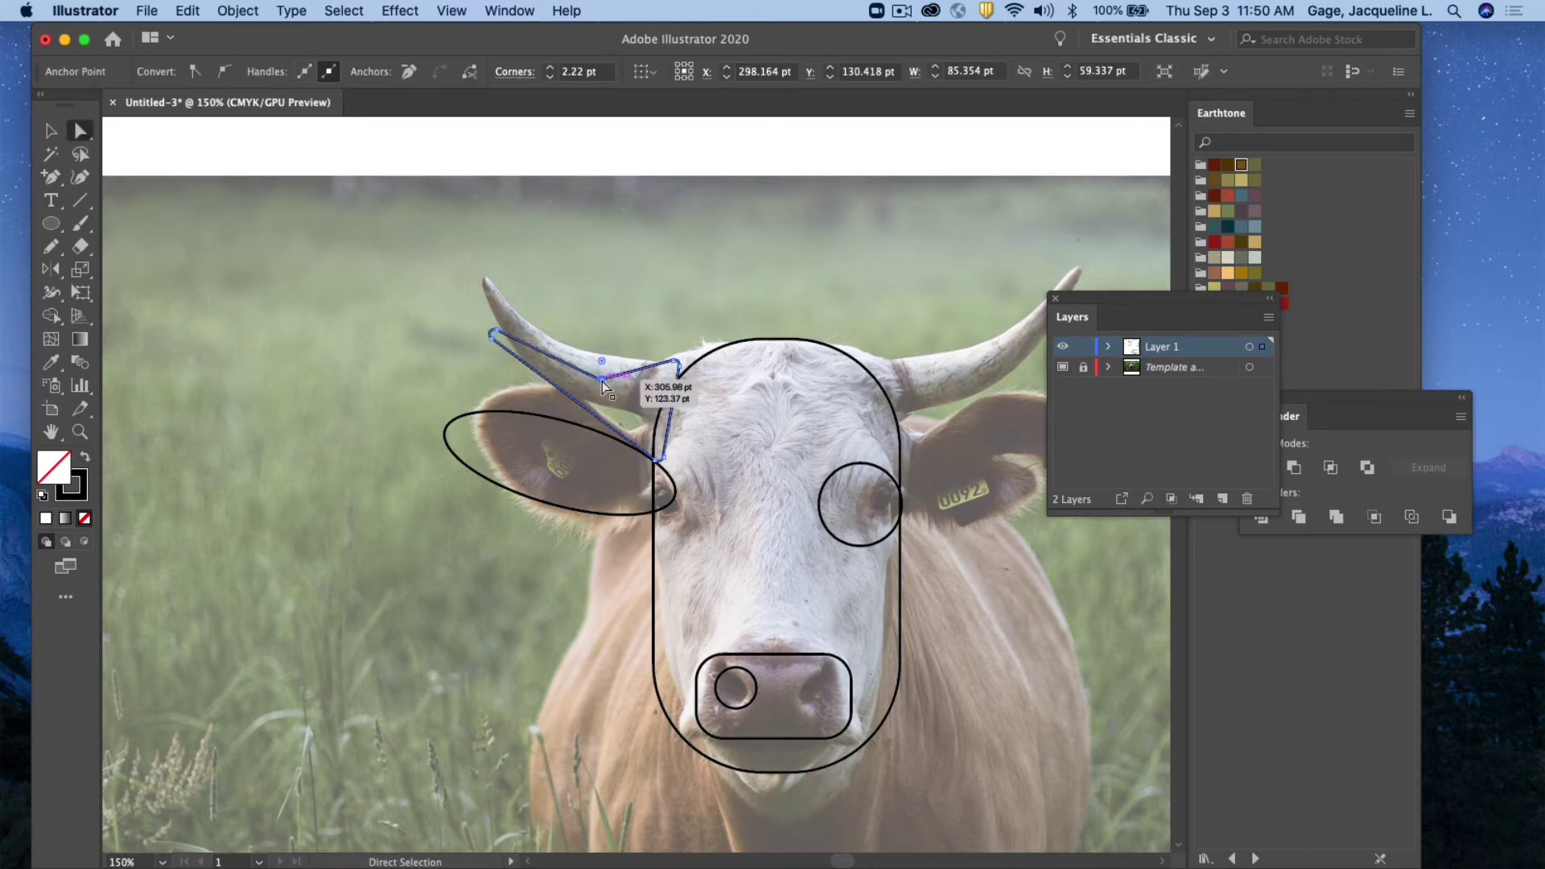
{"action": "key", "text": "Up"}
{"action": "key", "text": "Up"}
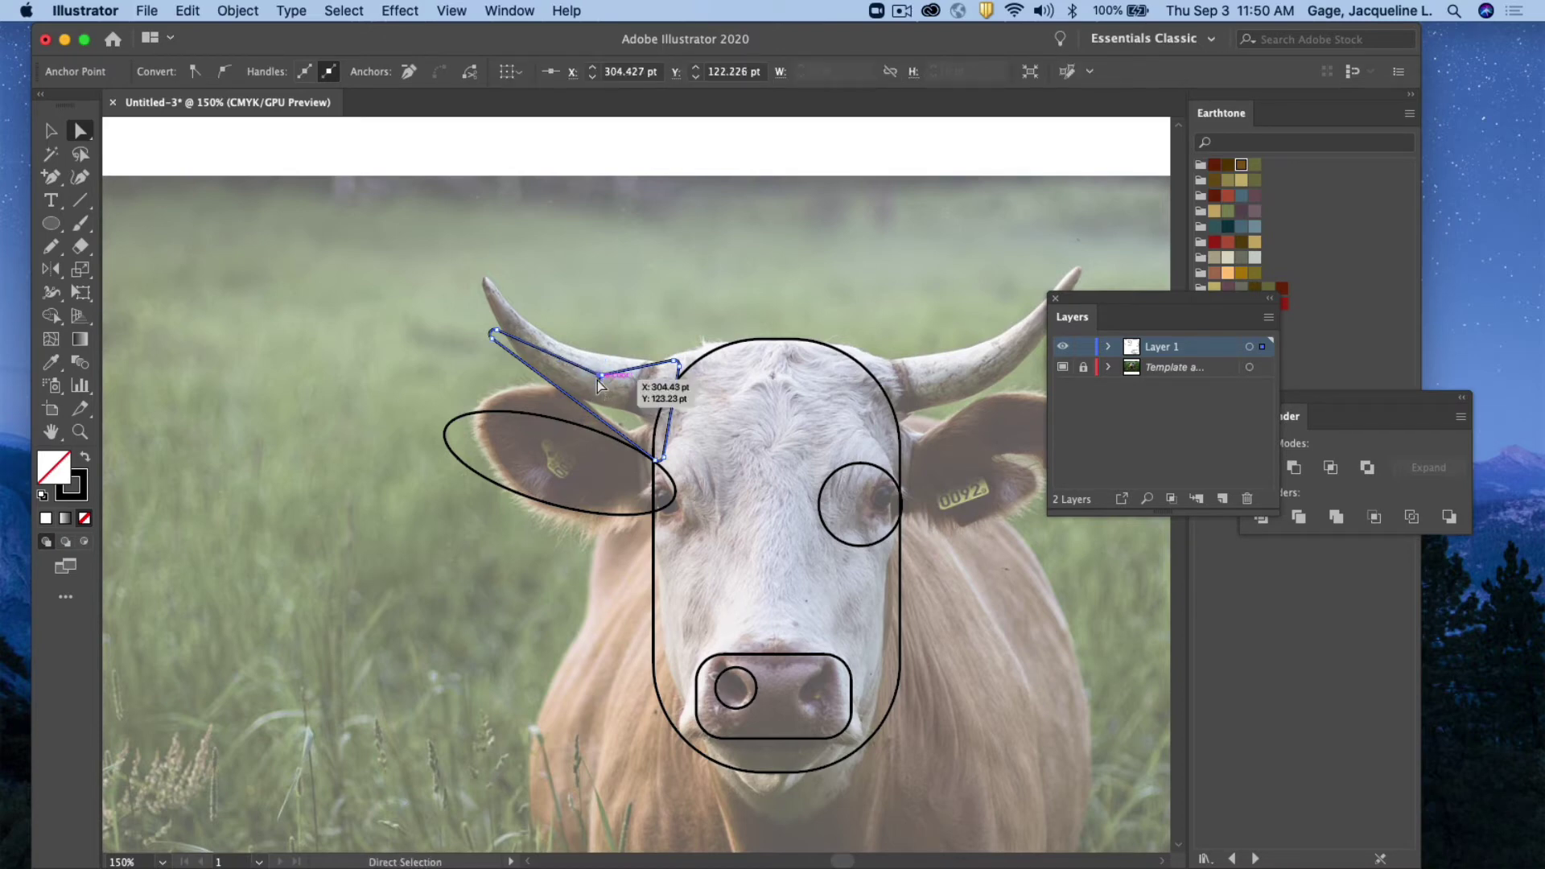
{"action": "left_click", "coordinate": [609, 316]}
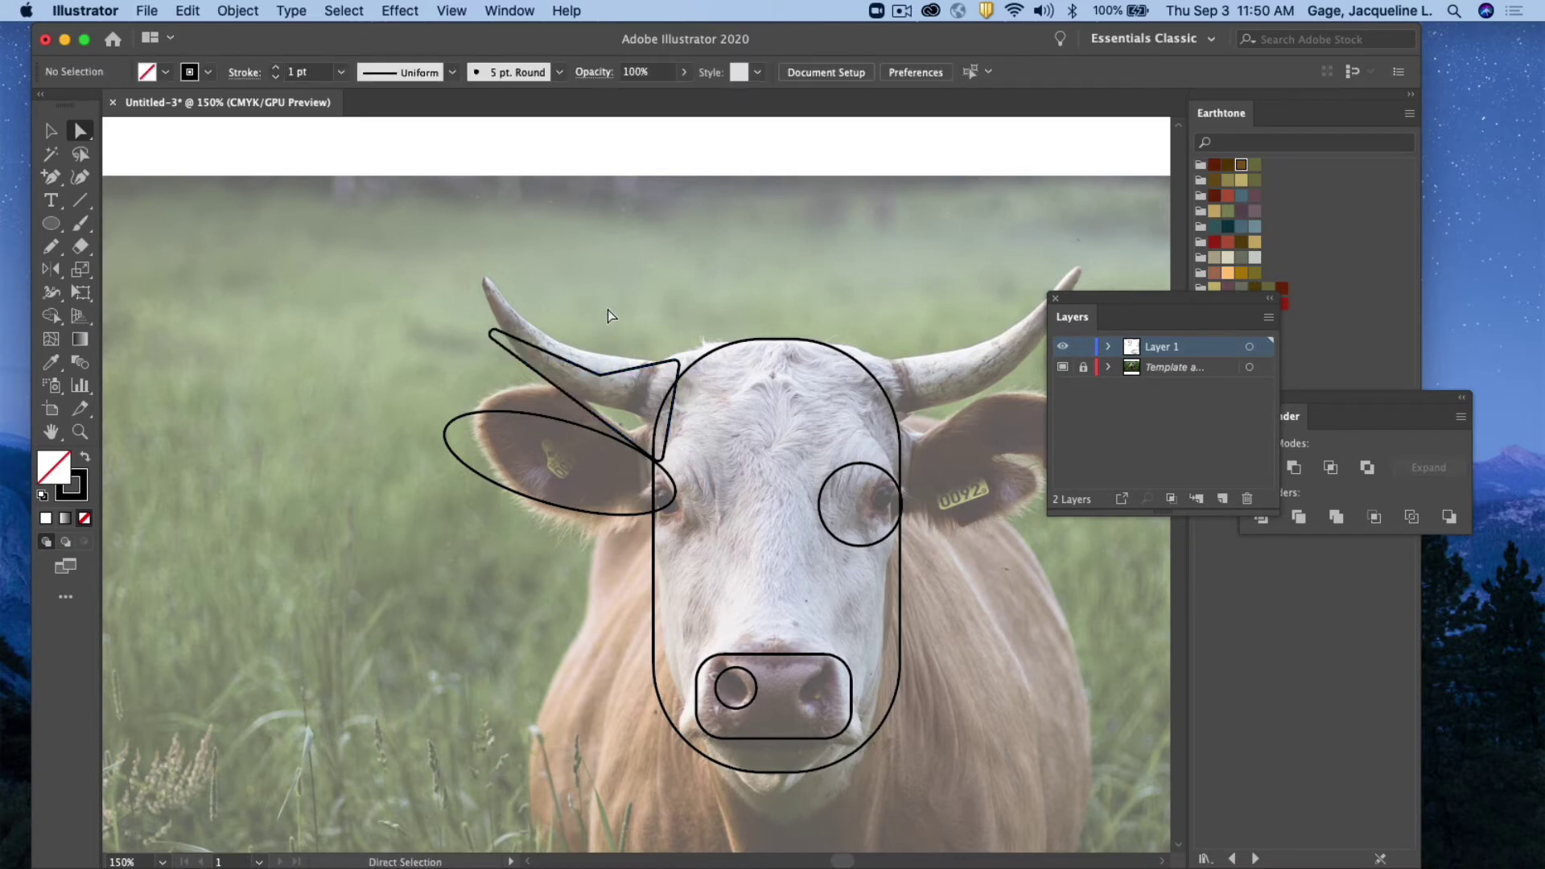
Lengthen the horn shape slightly by stretching its outer side away from the head
{"action": "left_click", "coordinate": [51, 130]}
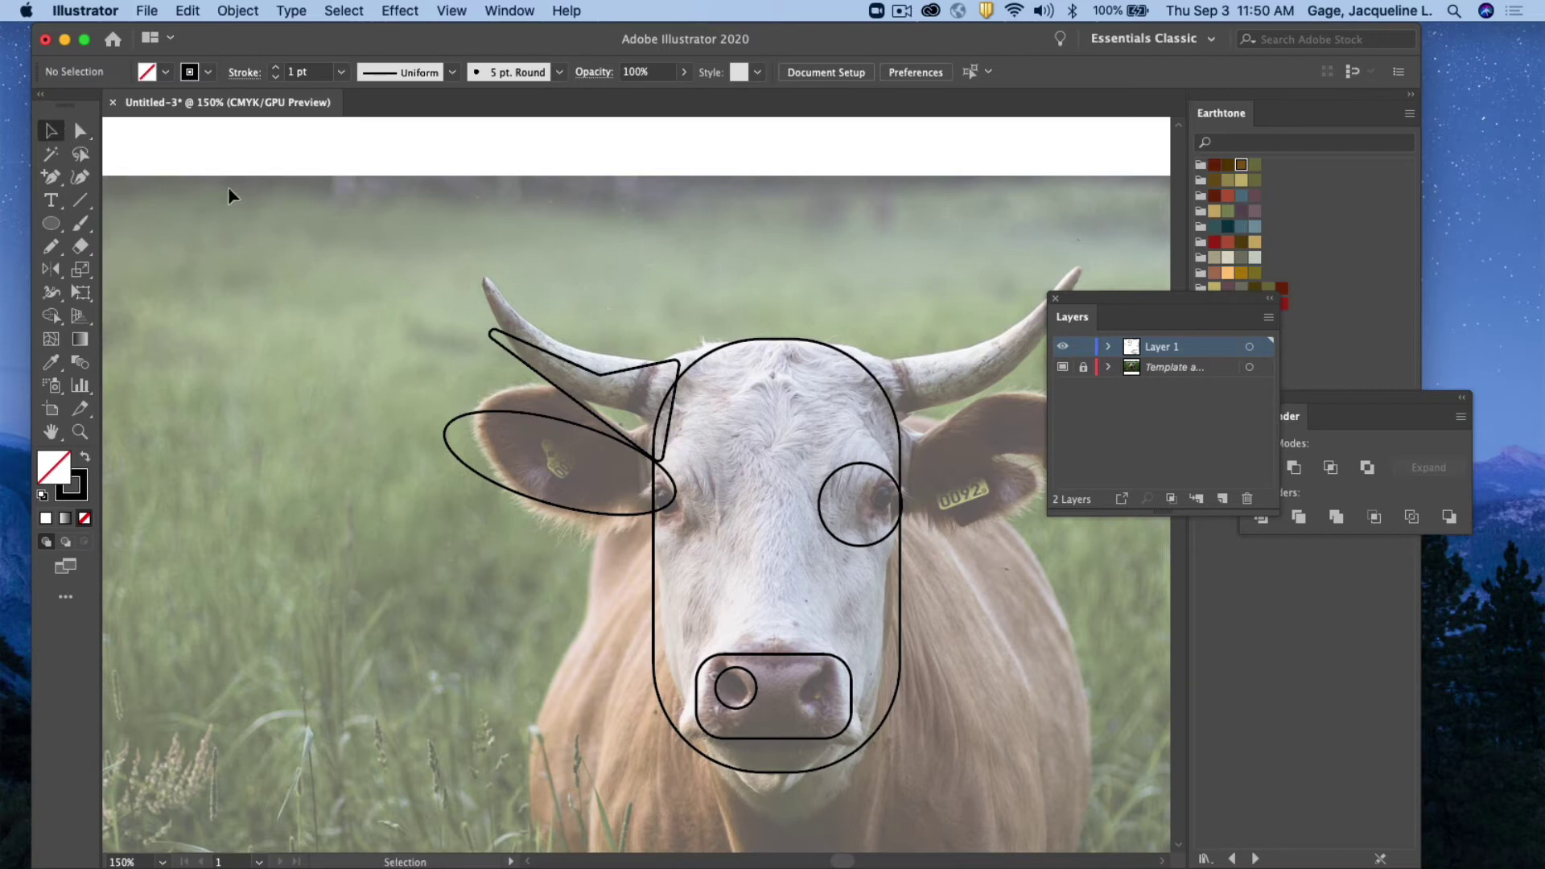
{"action": "left_click", "coordinate": [531, 346]}
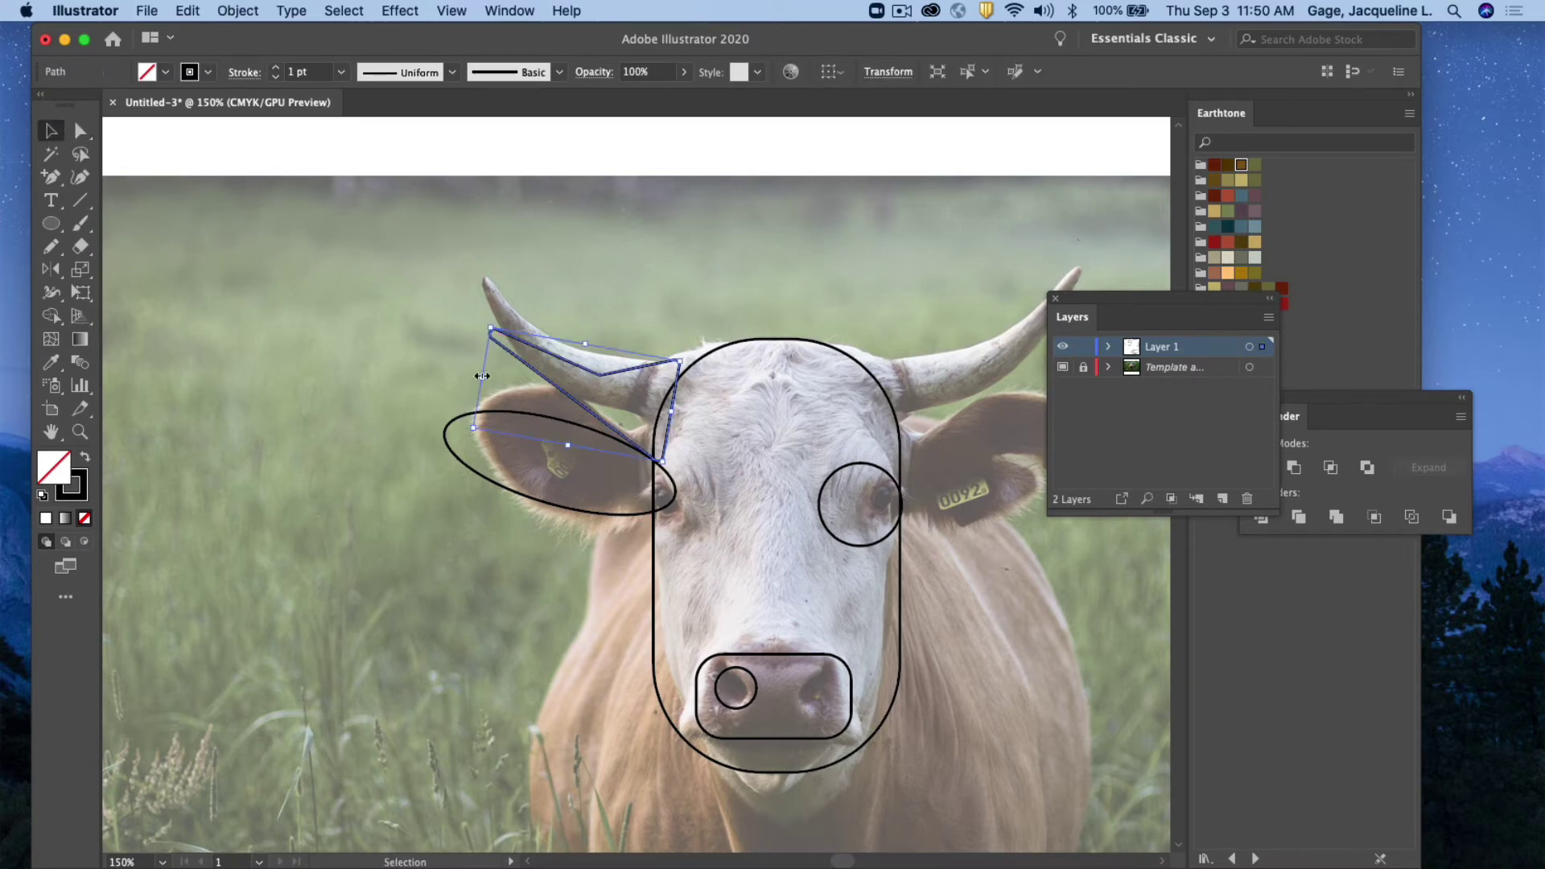
{"action": "left_click_drag", "start_coordinate": [482, 376], "coordinate": [463, 375]}
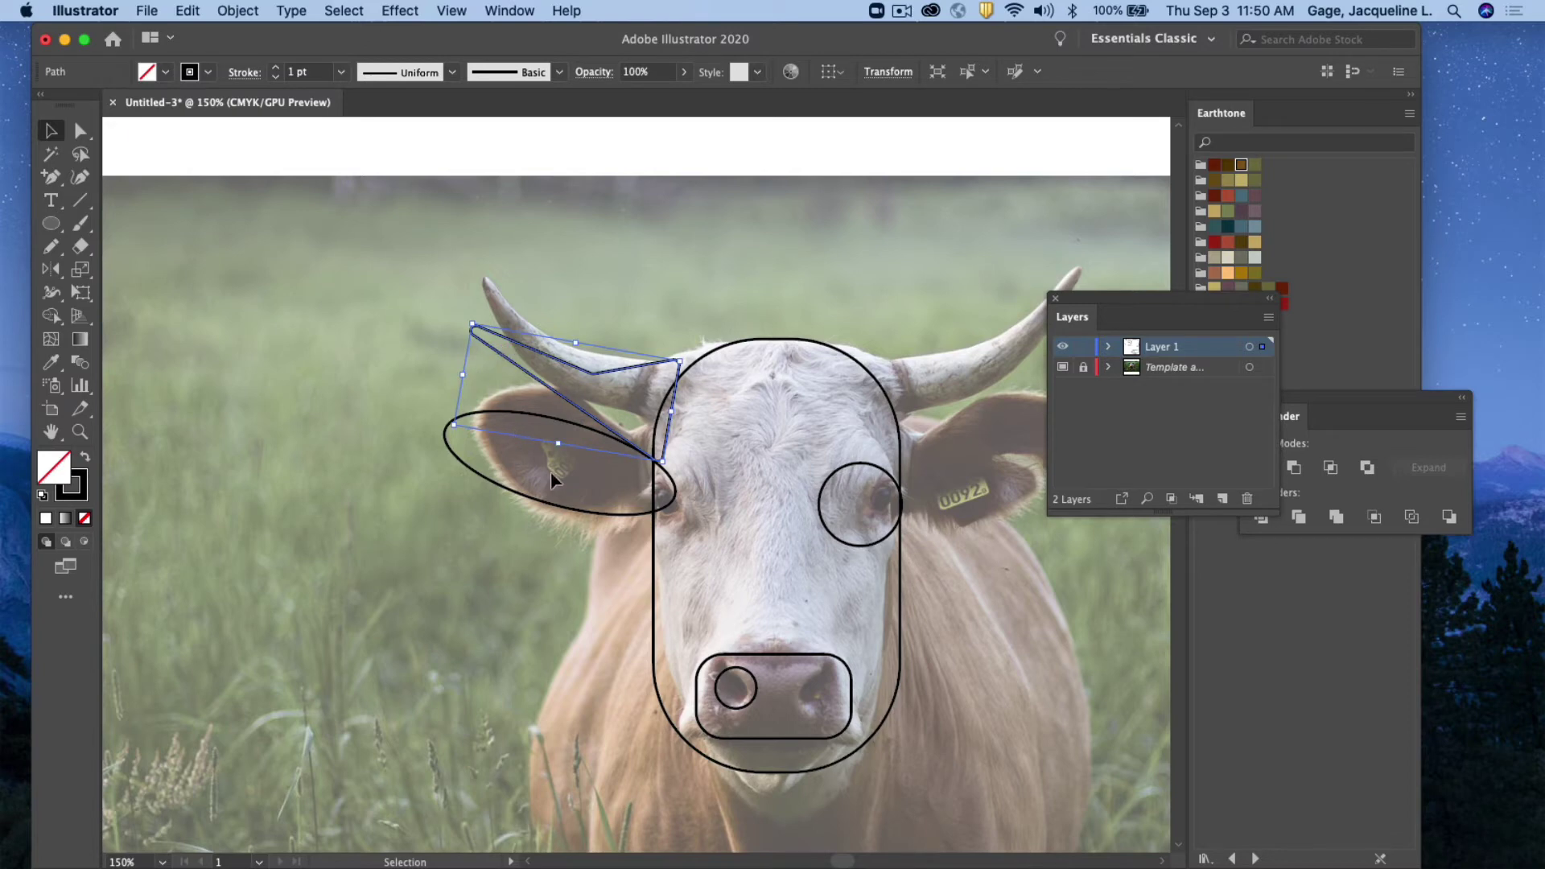
{"action": "left_click", "coordinate": [564, 504]}
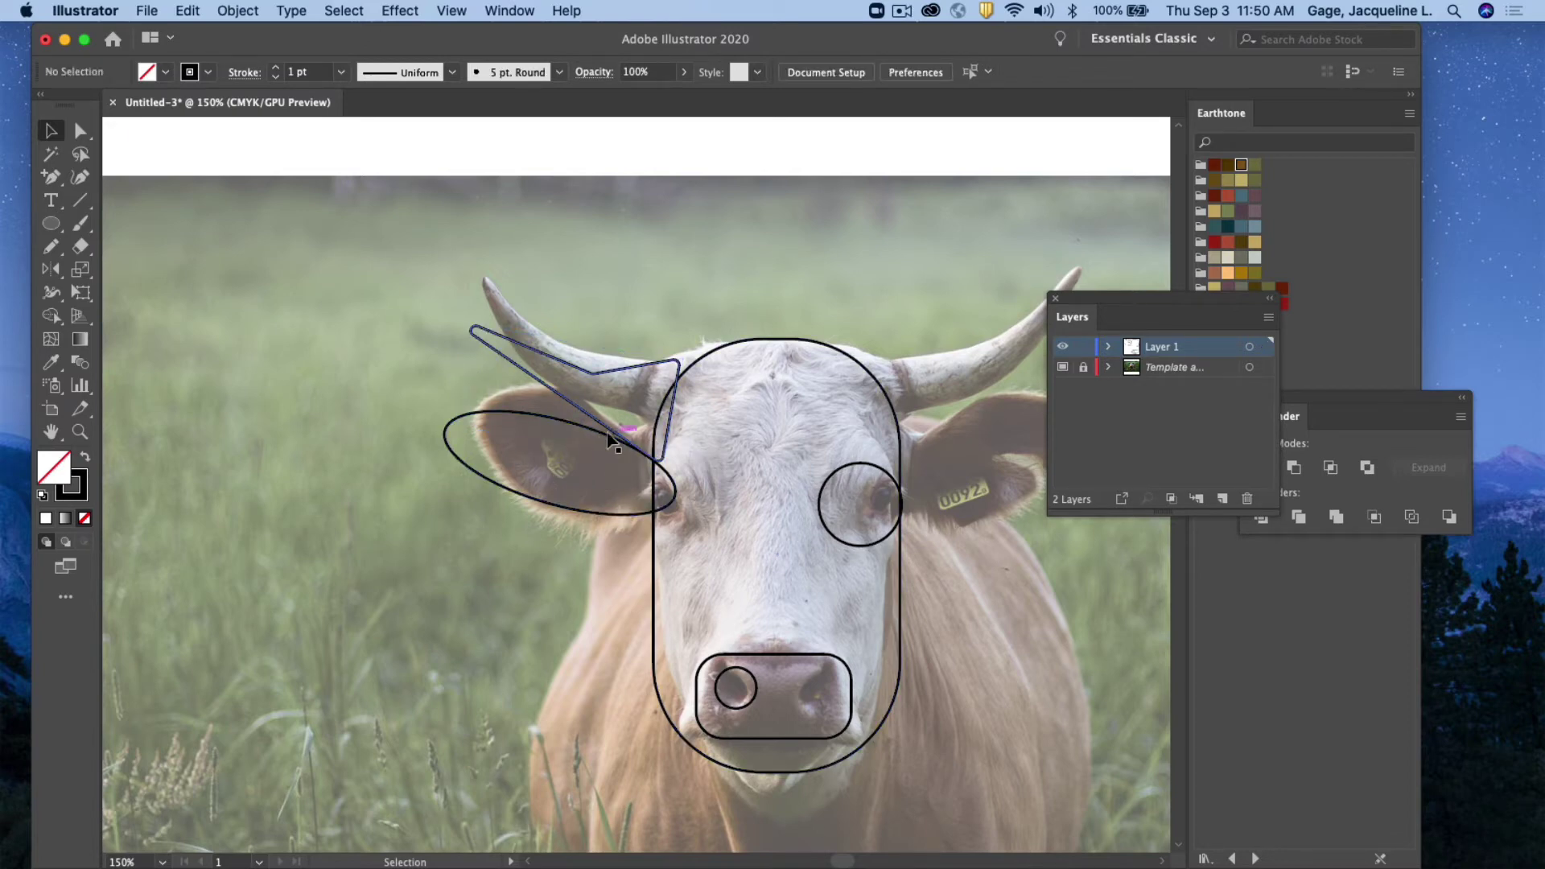
Make the ear ellipse slightly taller and pull its outer end inward to better match the cow's ear
{"action": "left_click", "coordinate": [486, 414]}
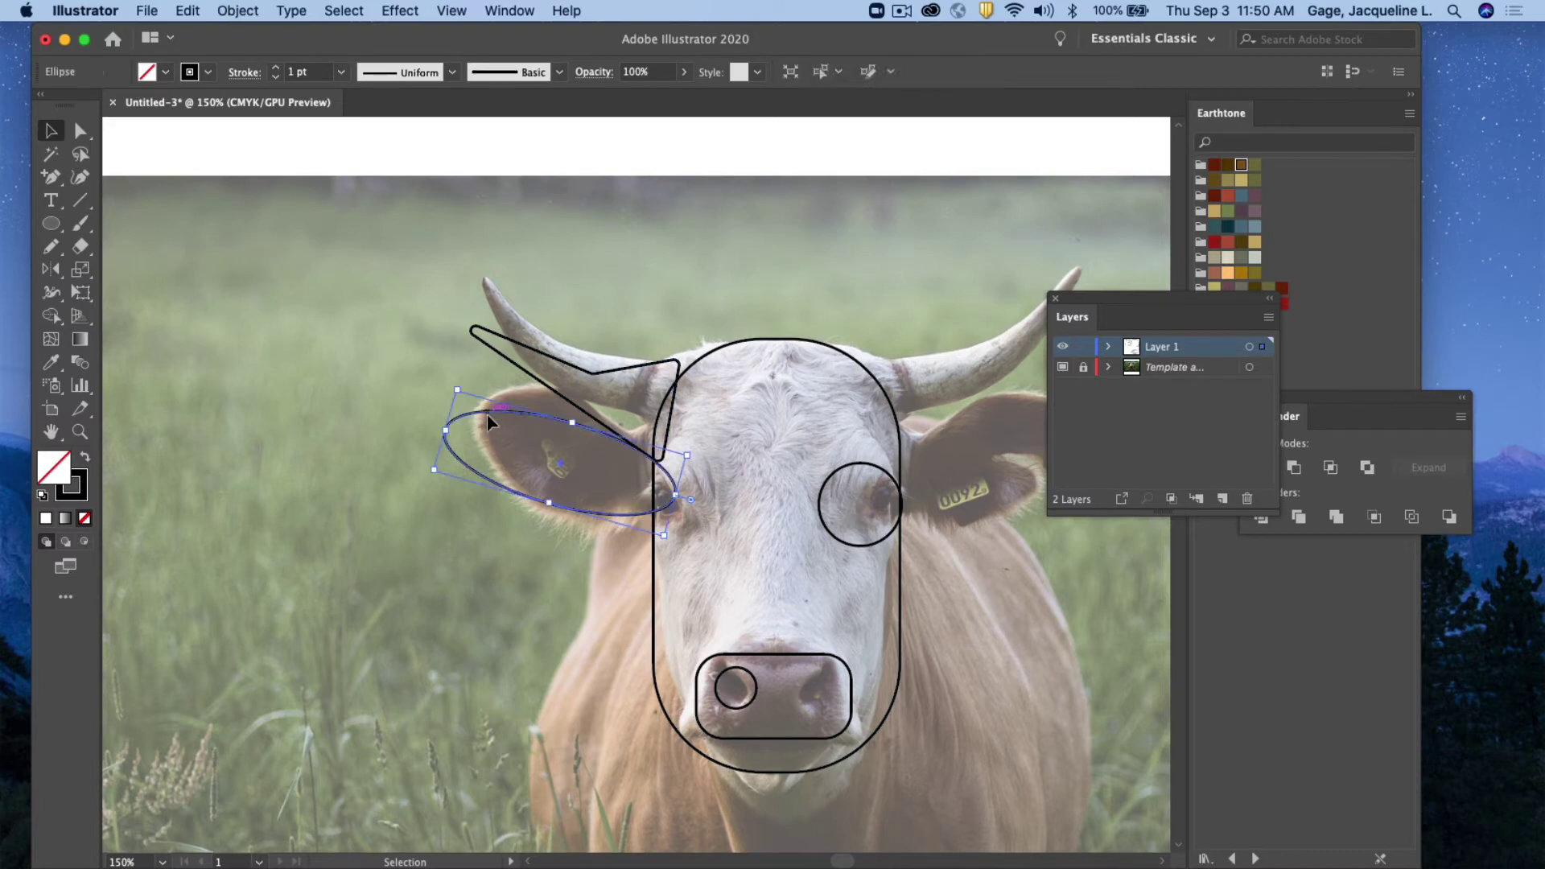
{"action": "left_click_drag", "start_coordinate": [576, 424], "coordinate": [575, 413]}
{"action": "left_click_drag", "start_coordinate": [448, 428], "coordinate": [463, 431]}
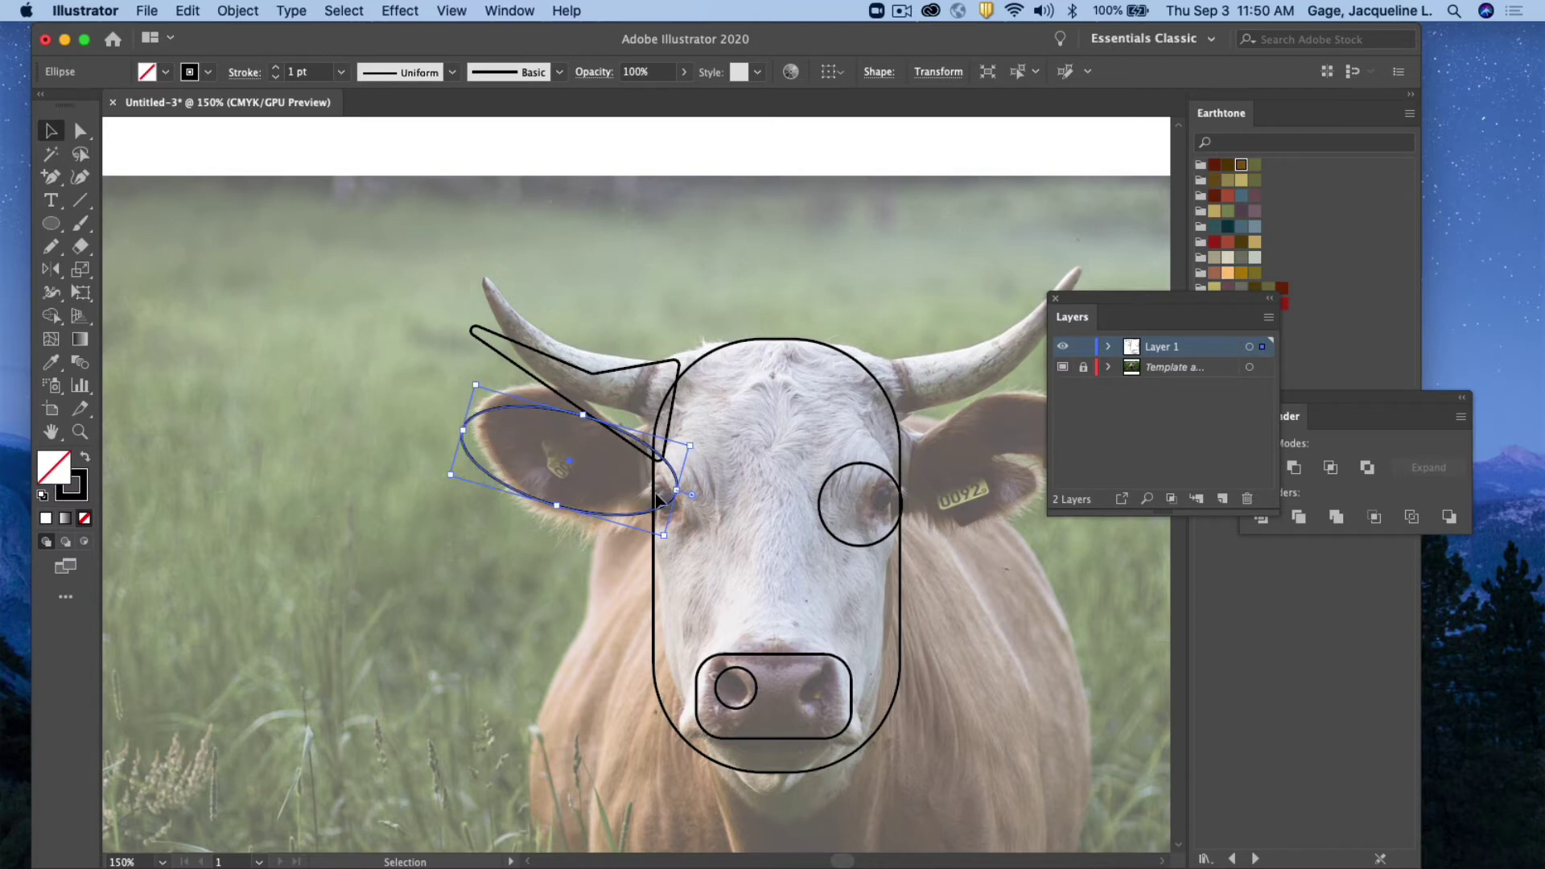
Move the ear ellipse out onto the grass and convert its inner end anchor point to a sharp corner
{"action": "left_click_drag", "start_coordinate": [597, 515], "coordinate": [427, 528]}
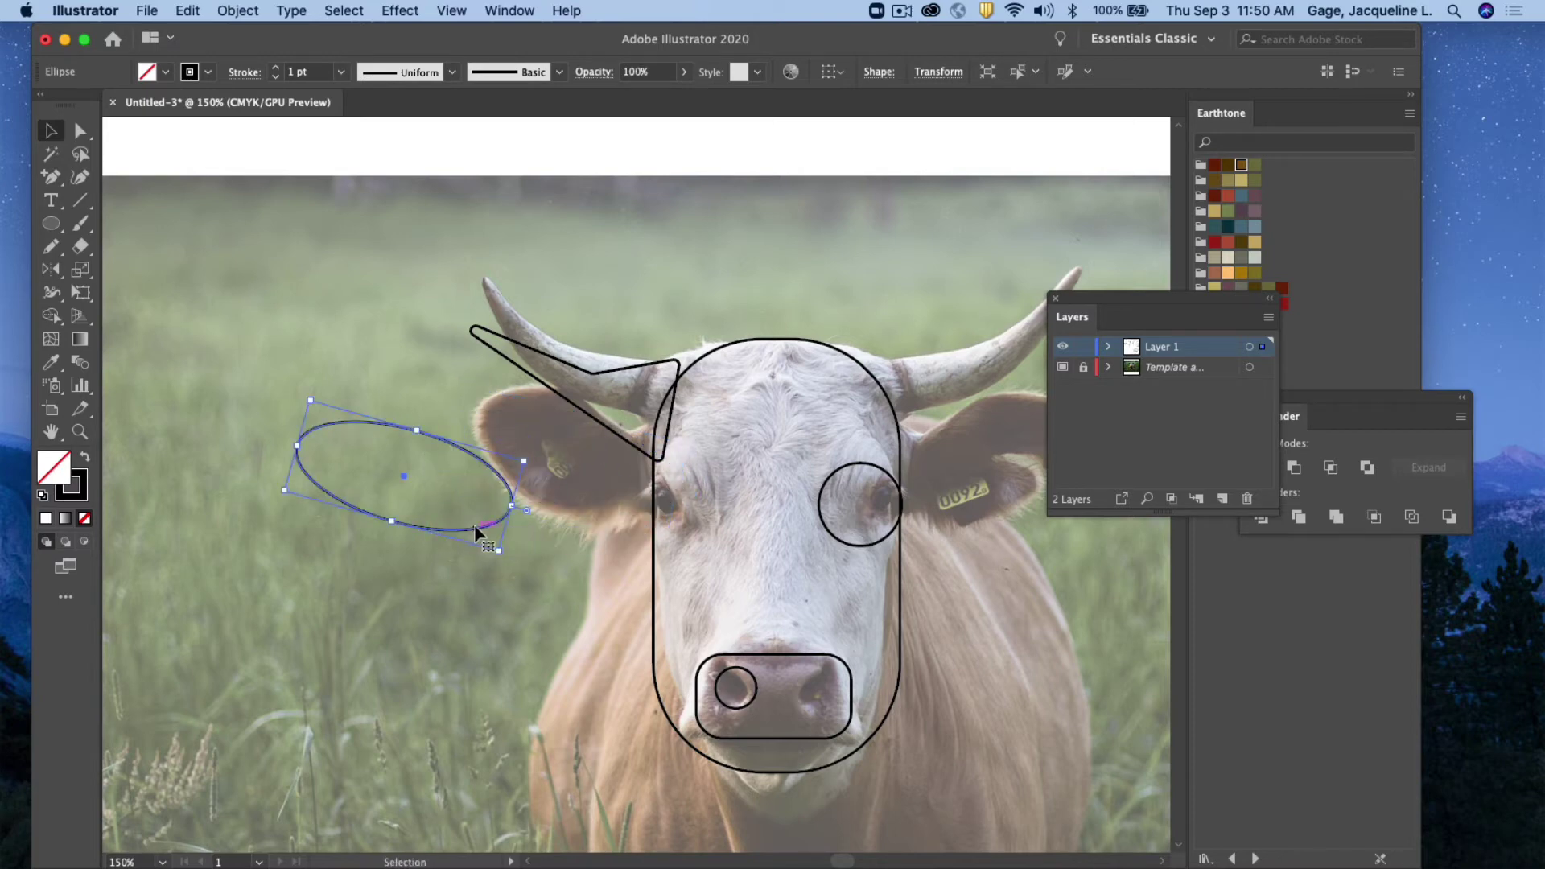
{"action": "left_click", "coordinate": [53, 183]}
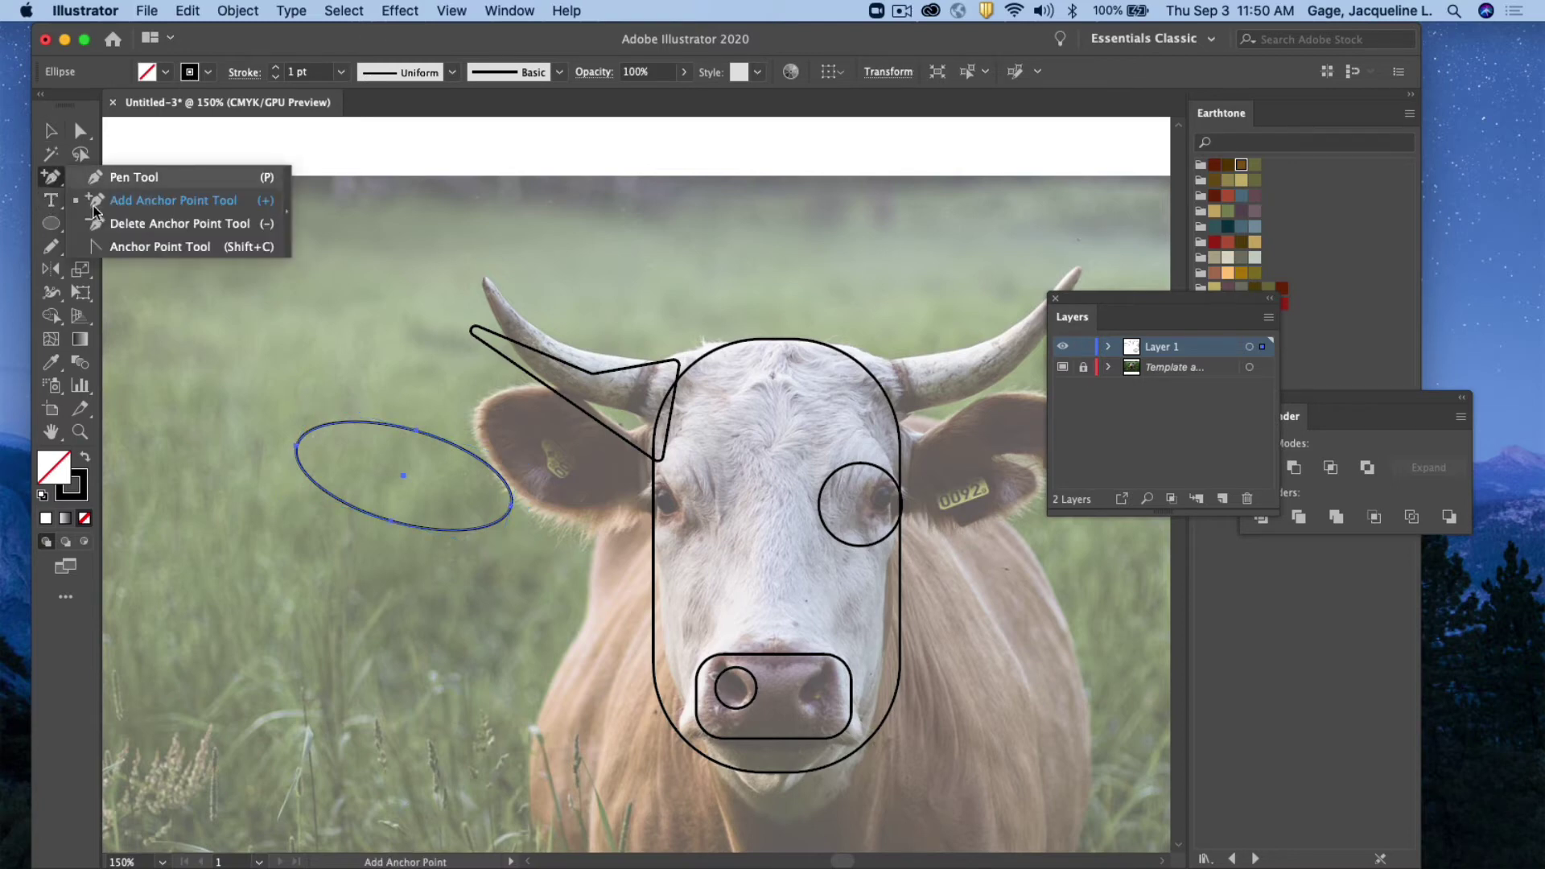
{"action": "left_click", "coordinate": [153, 247]}
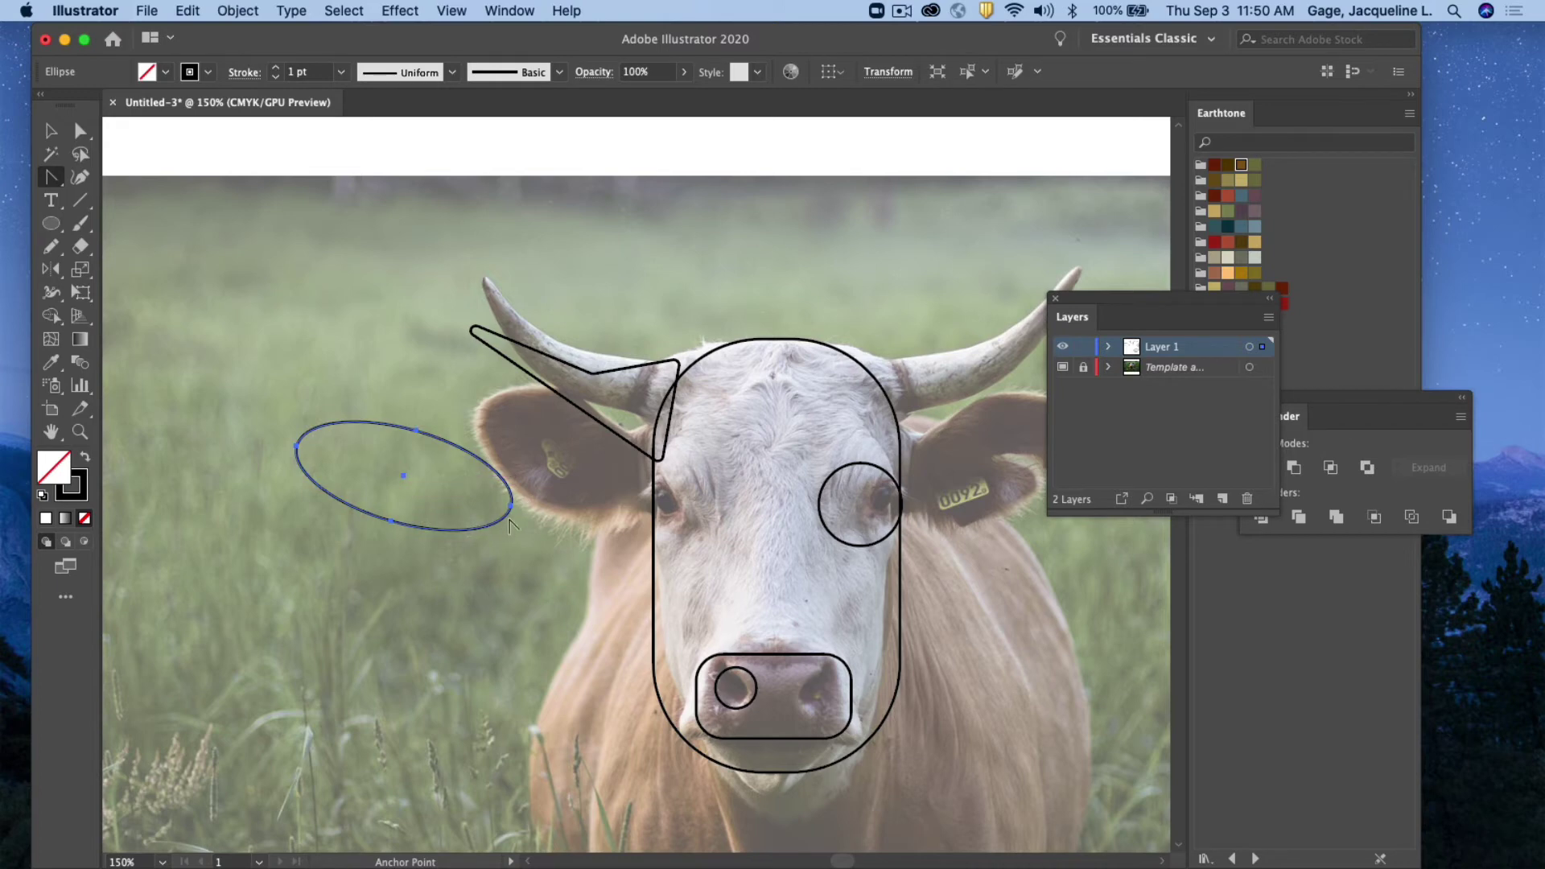
{"action": "left_click_drag", "start_coordinate": [512, 507], "coordinate": [514, 531]}
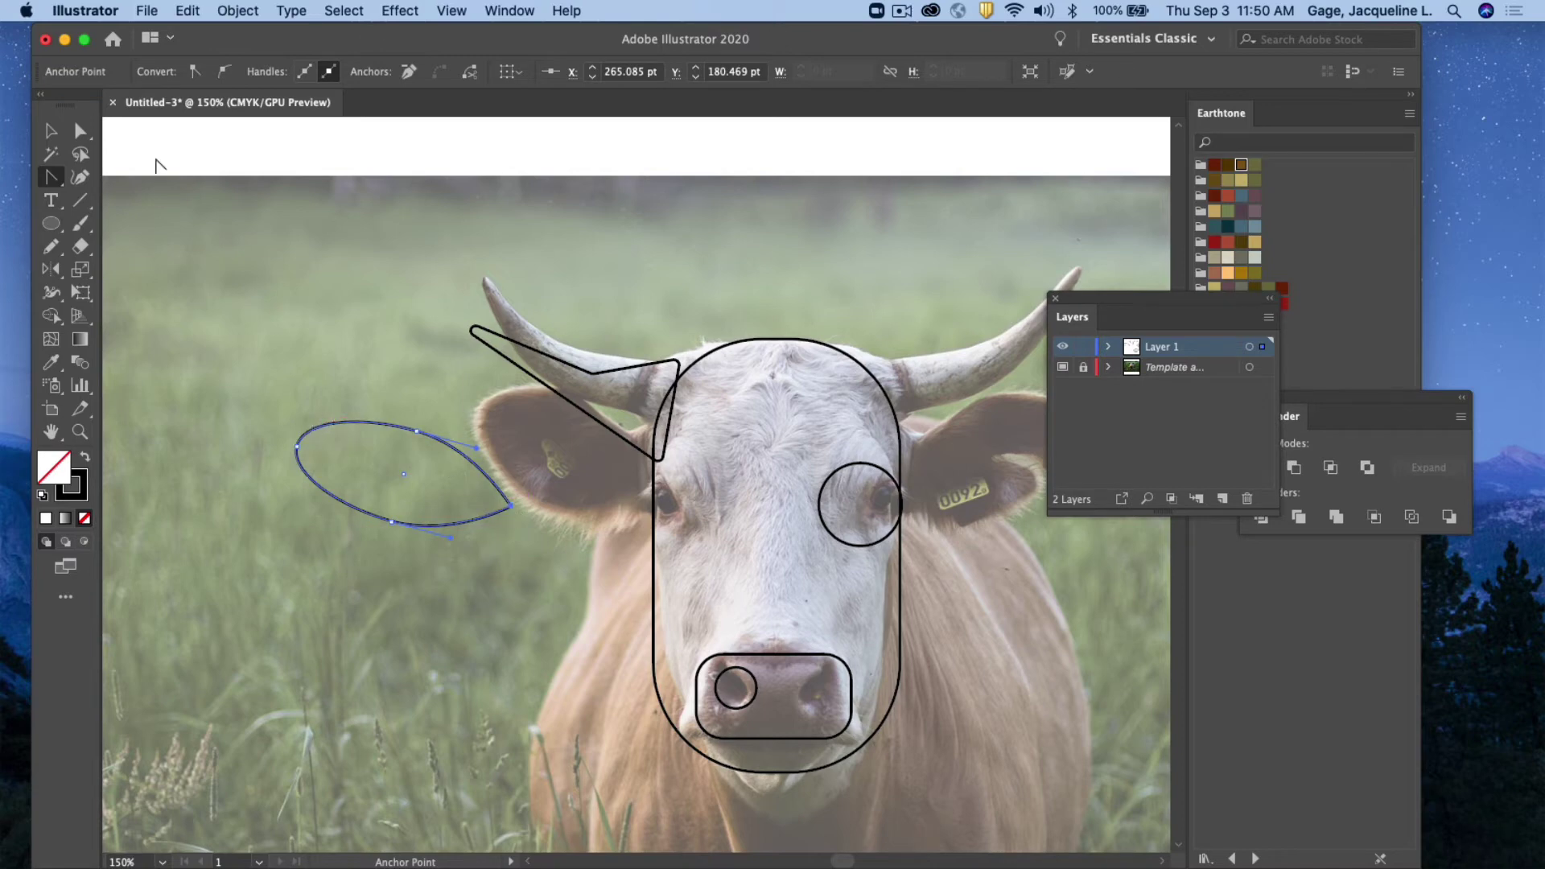
Move the pointed ear shape back over the cow's ear so its tip meets the face outline
{"action": "left_click", "coordinate": [51, 130]}
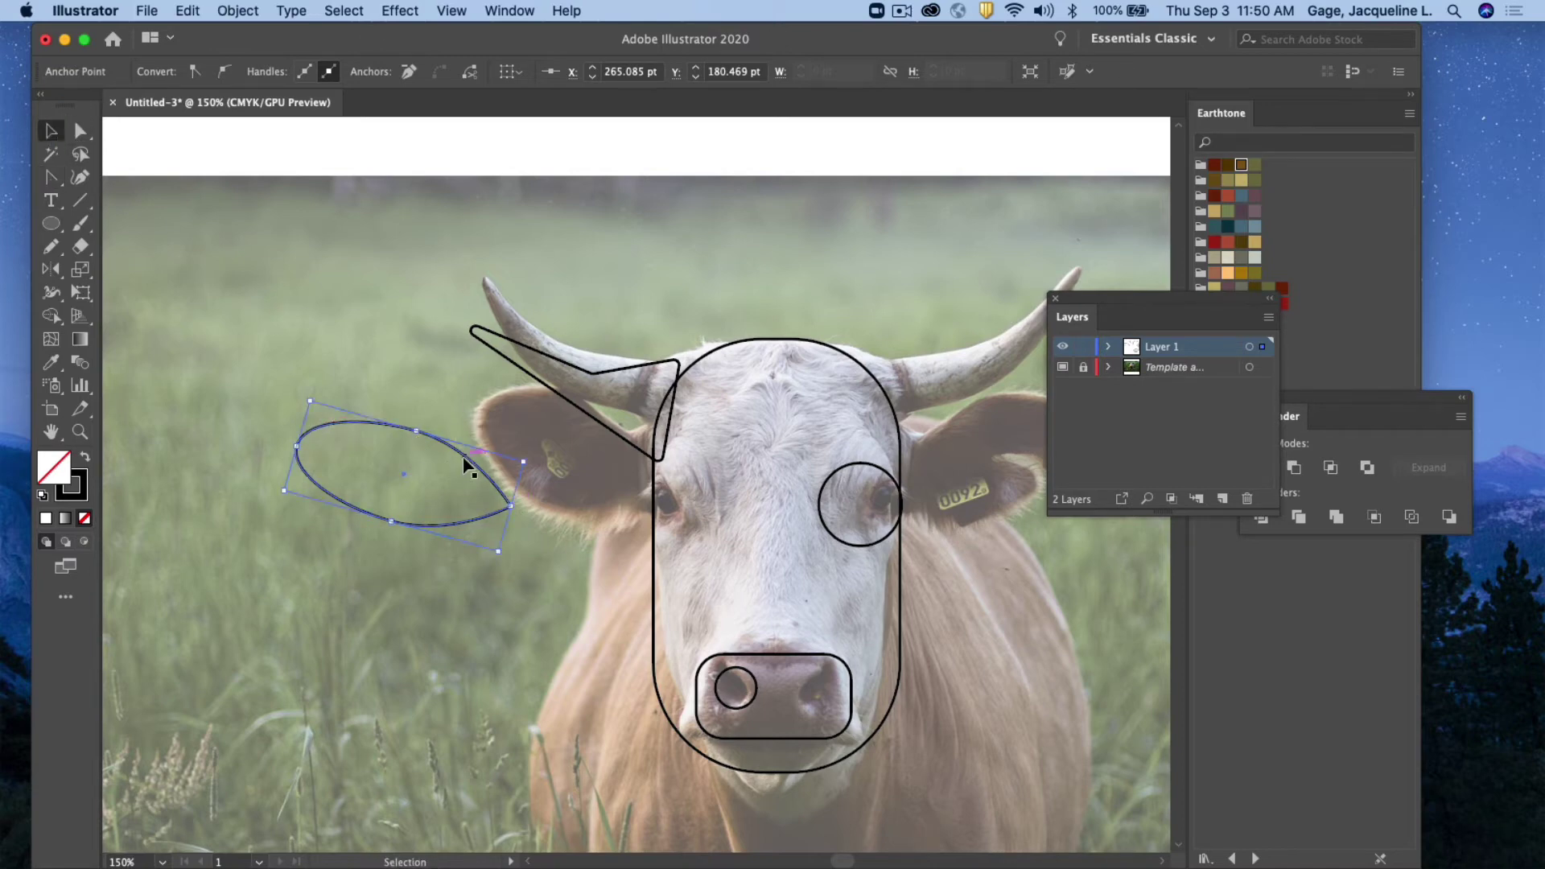
{"action": "left_click_drag", "start_coordinate": [465, 459], "coordinate": [626, 440]}
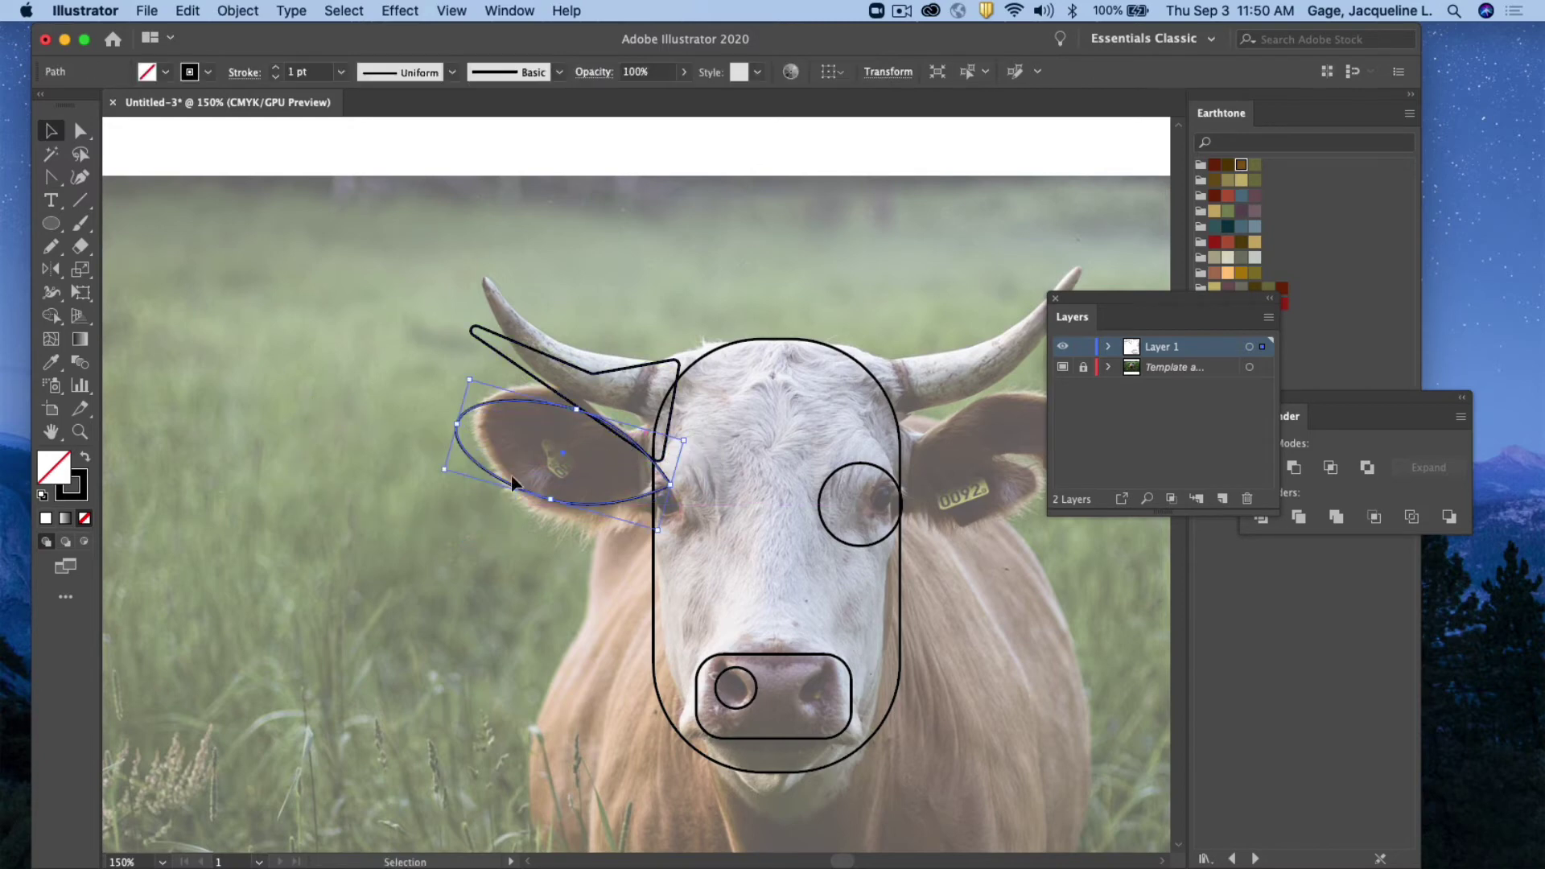
{"action": "left_click", "coordinate": [509, 582]}
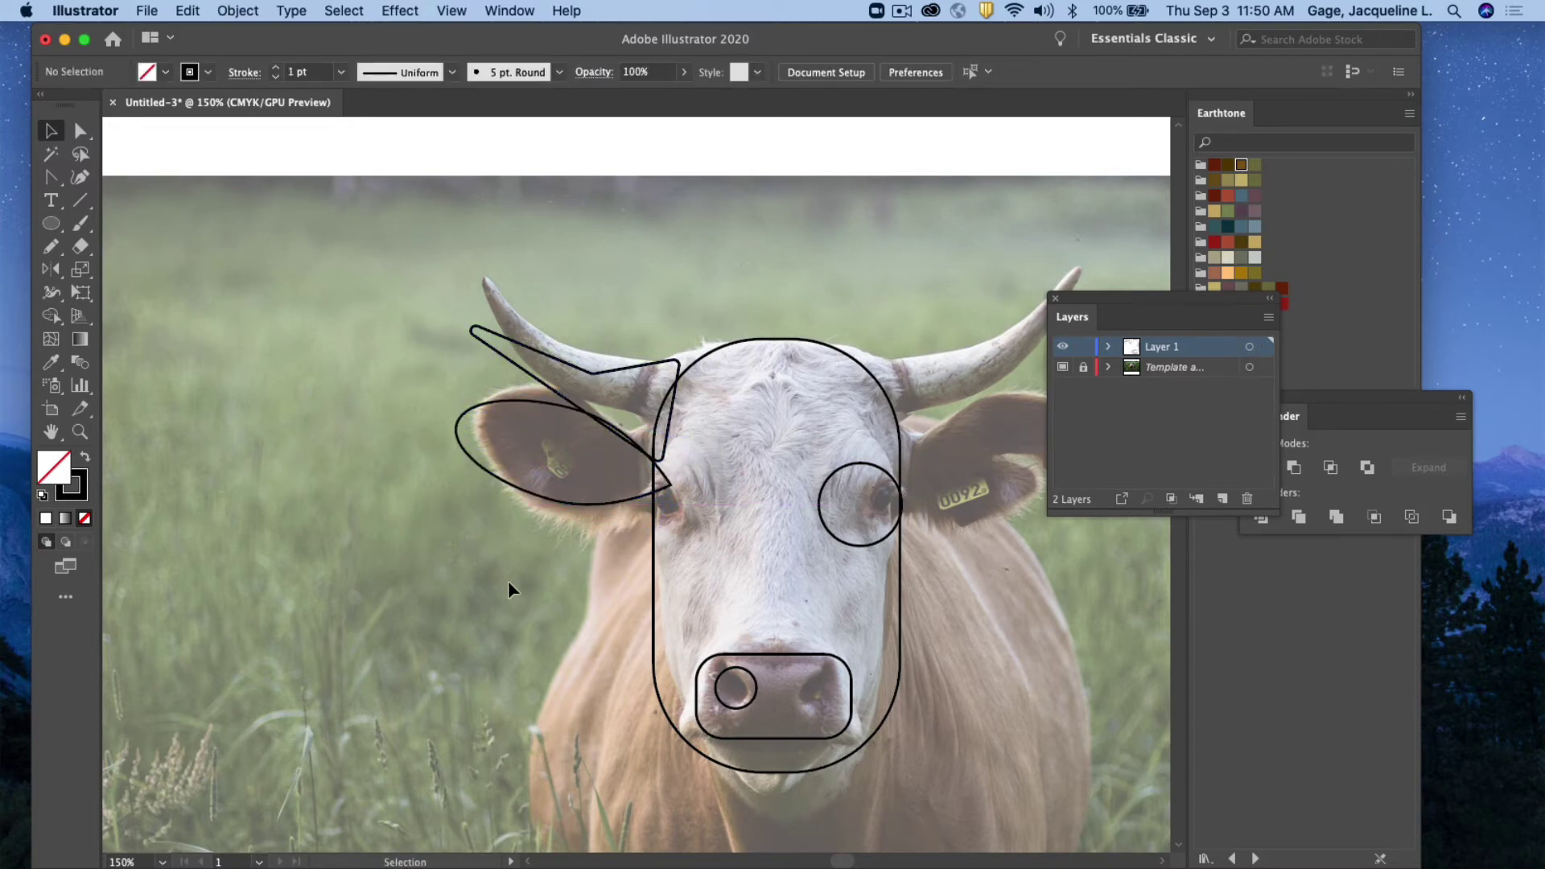
Duplicate the horn shape by copying and pasting it
{"action": "left_click", "coordinate": [53, 431]}
{"action": "left_click_drag", "start_coordinate": [993, 689], "coordinate": [773, 573]}
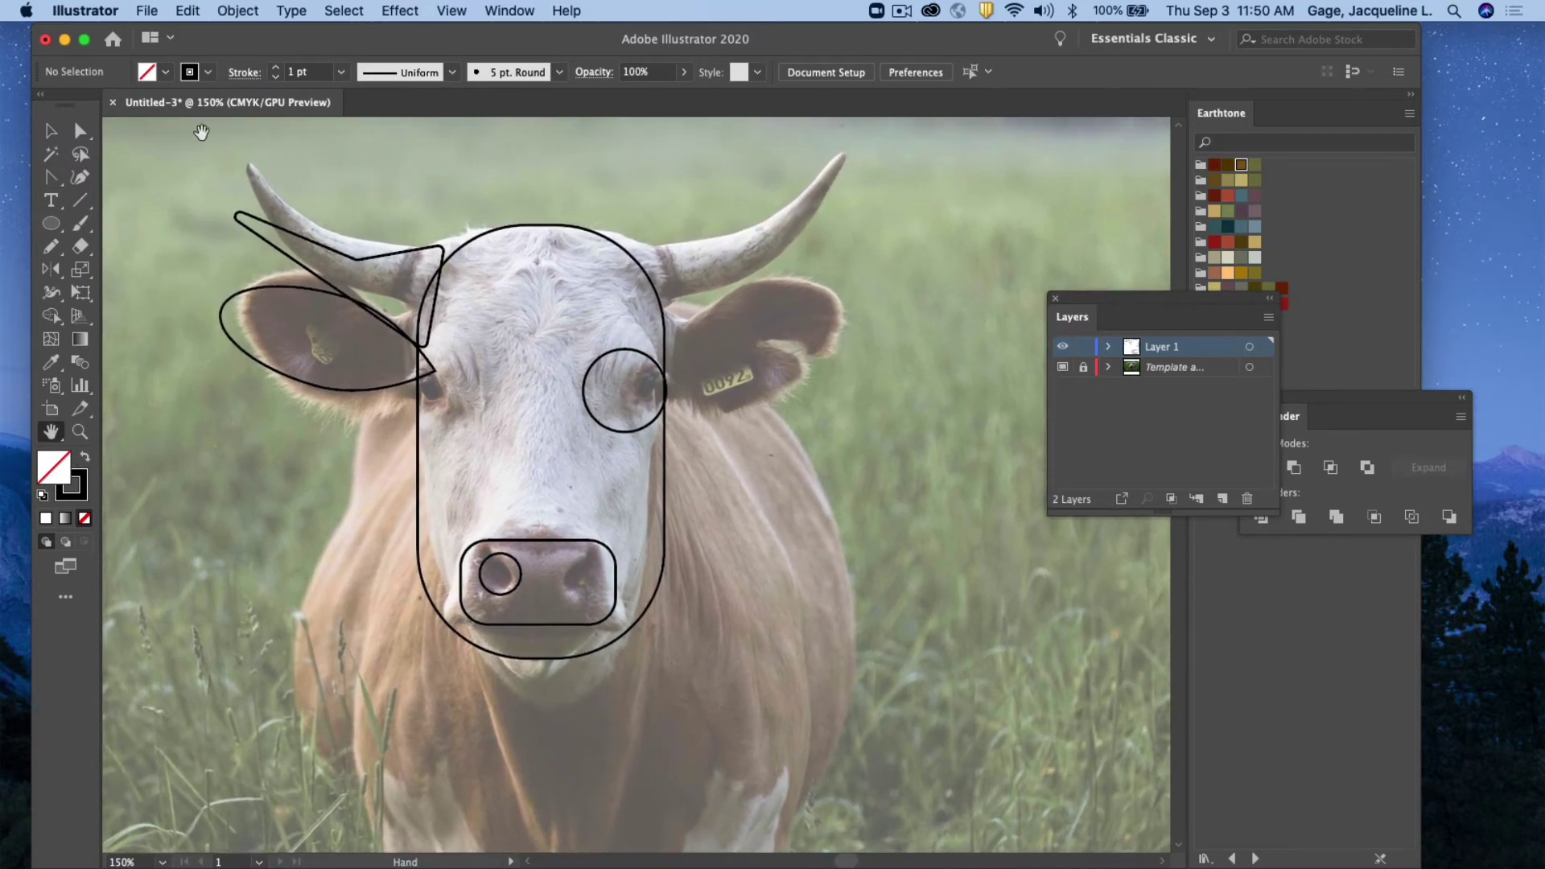
{"action": "left_click", "coordinate": [51, 131]}
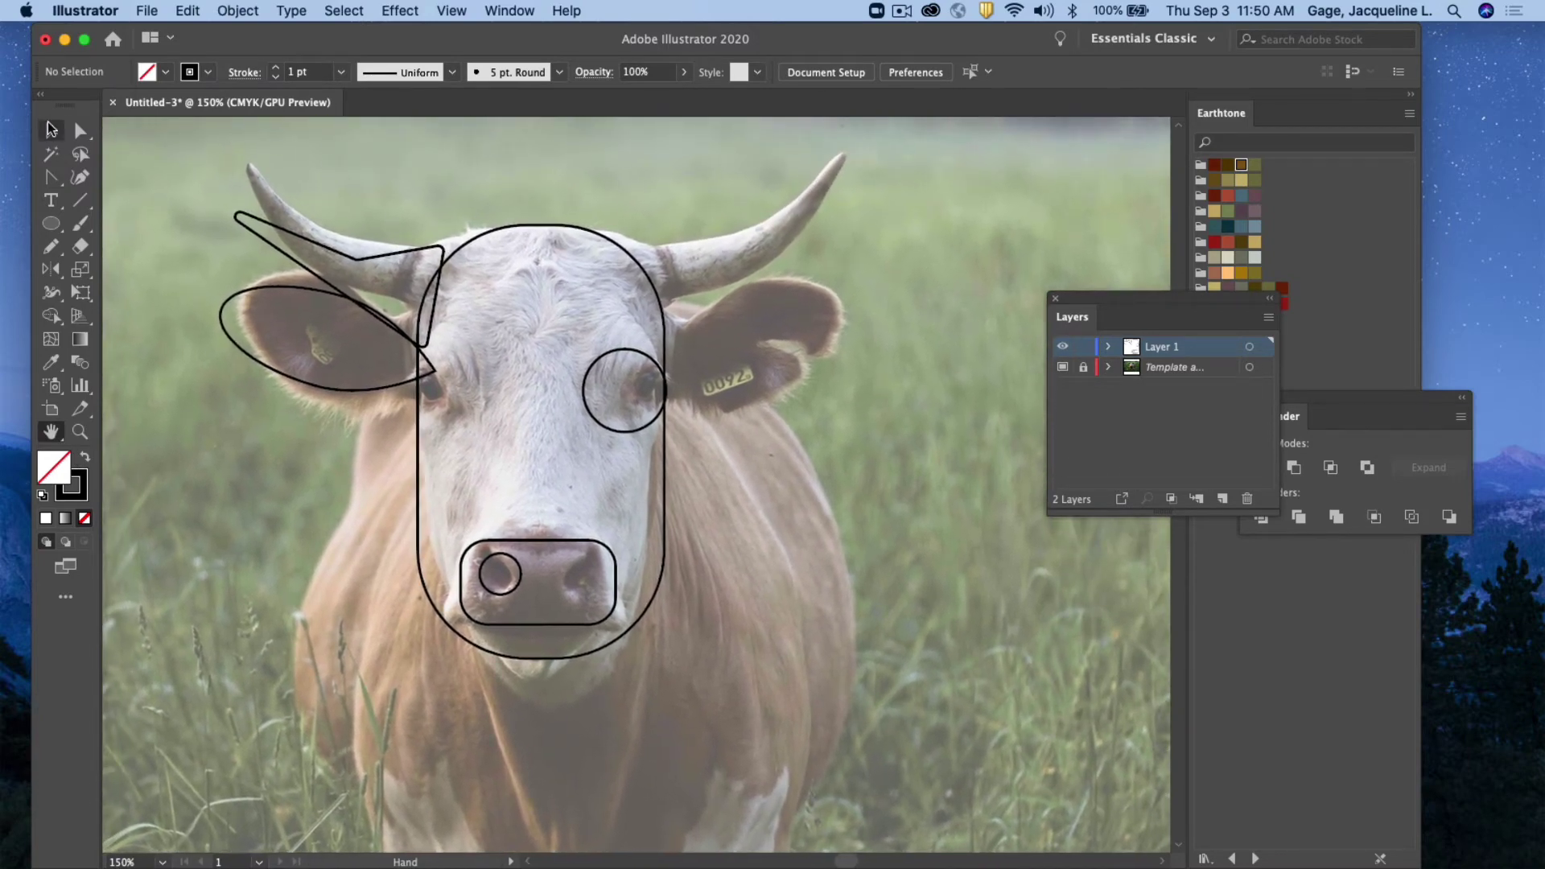
{"action": "left_click", "coordinate": [293, 234]}
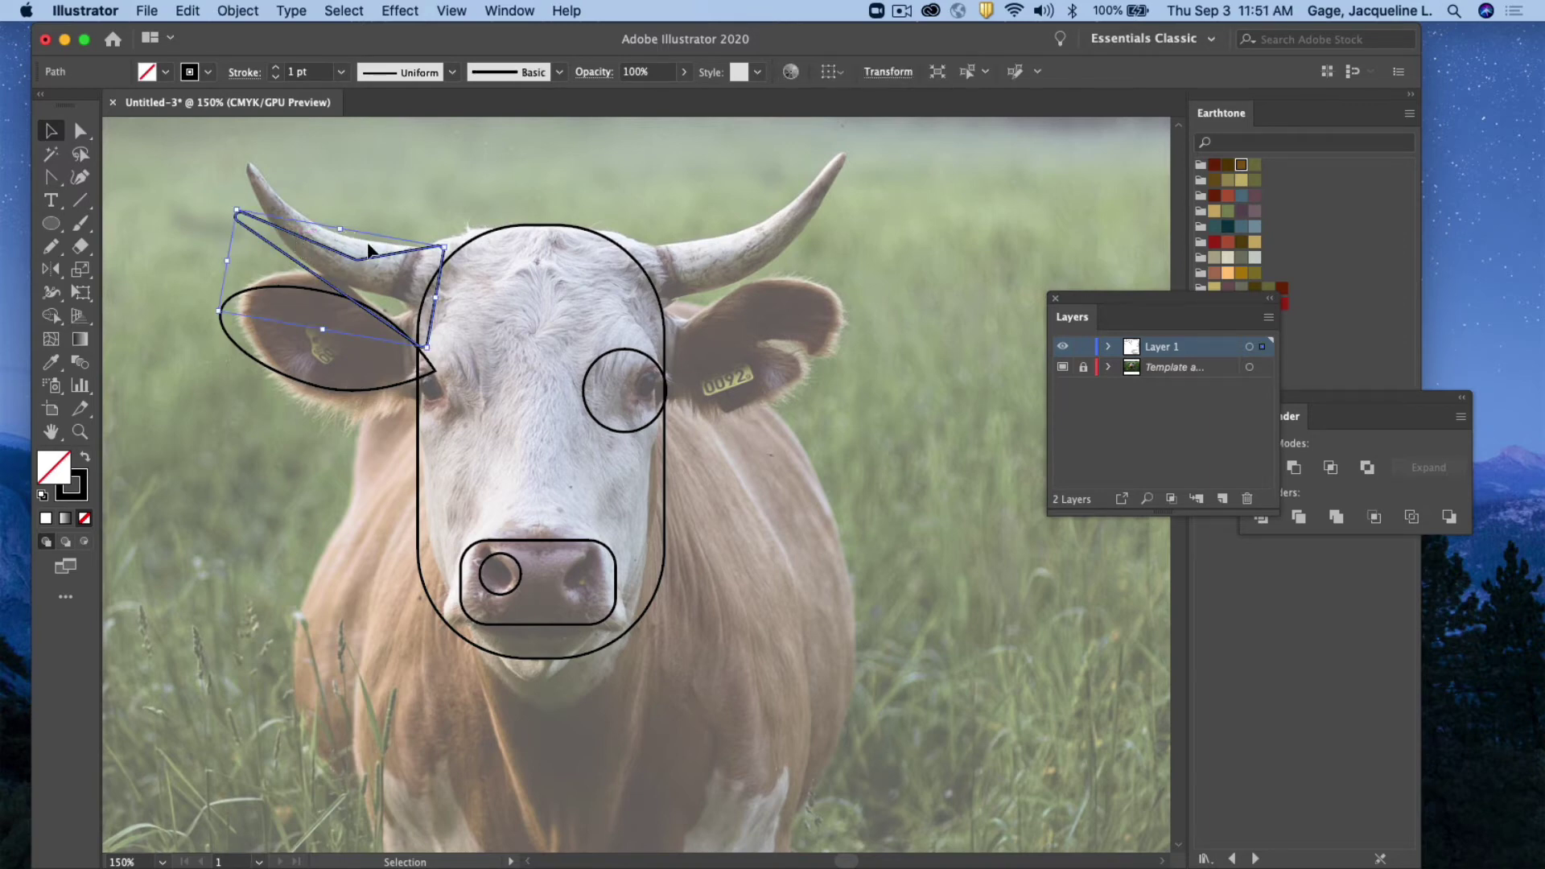
{"action": "left_click", "coordinate": [189, 11]}
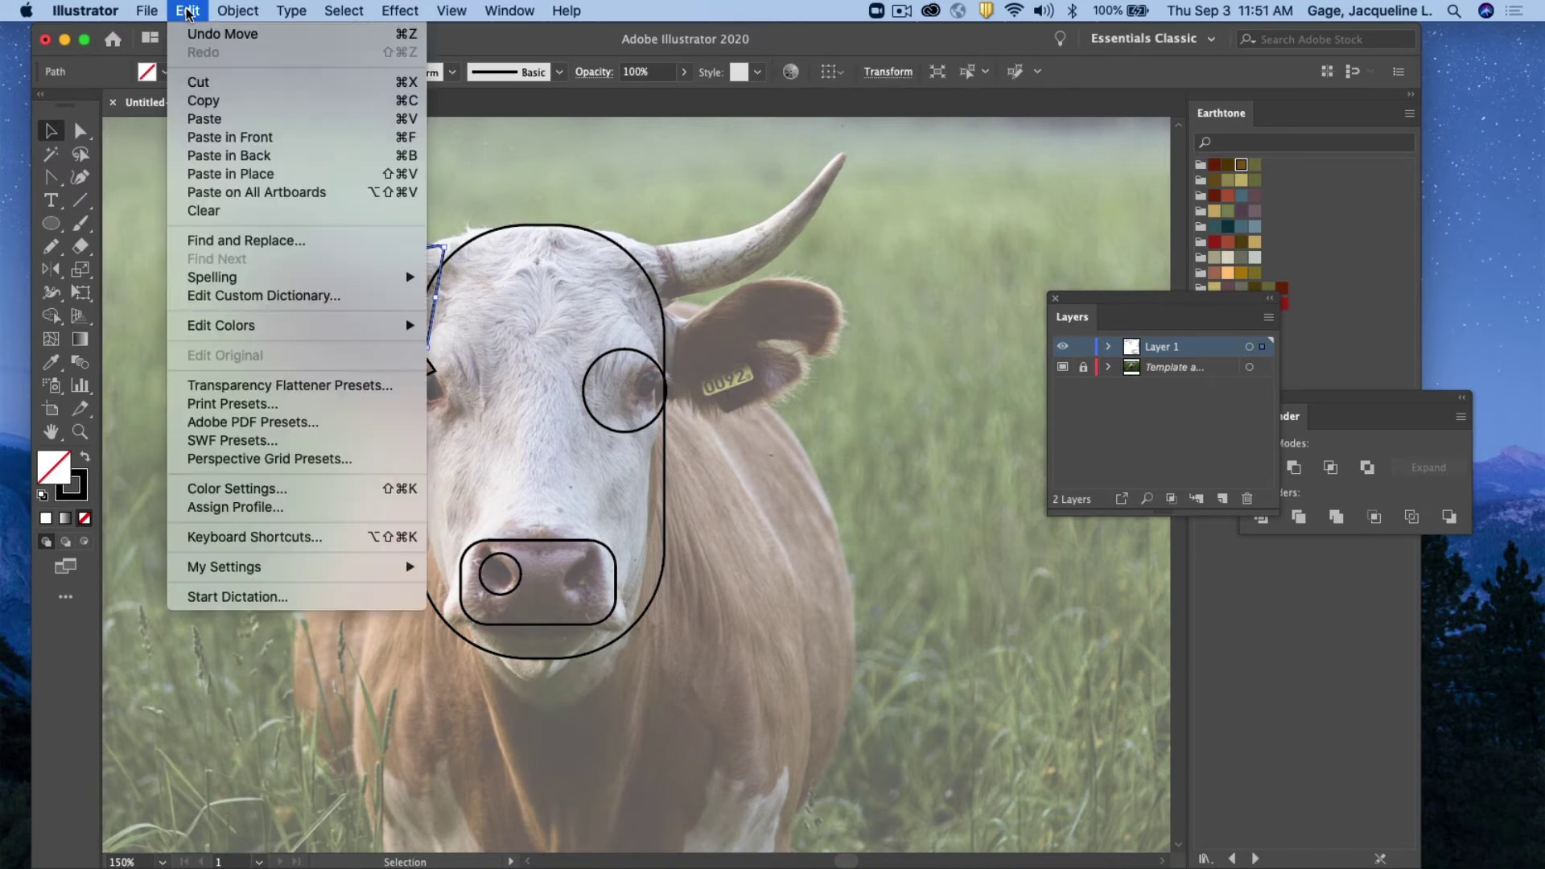
{"action": "left_click", "coordinate": [217, 109]}
{"action": "left_click", "coordinate": [189, 11]}
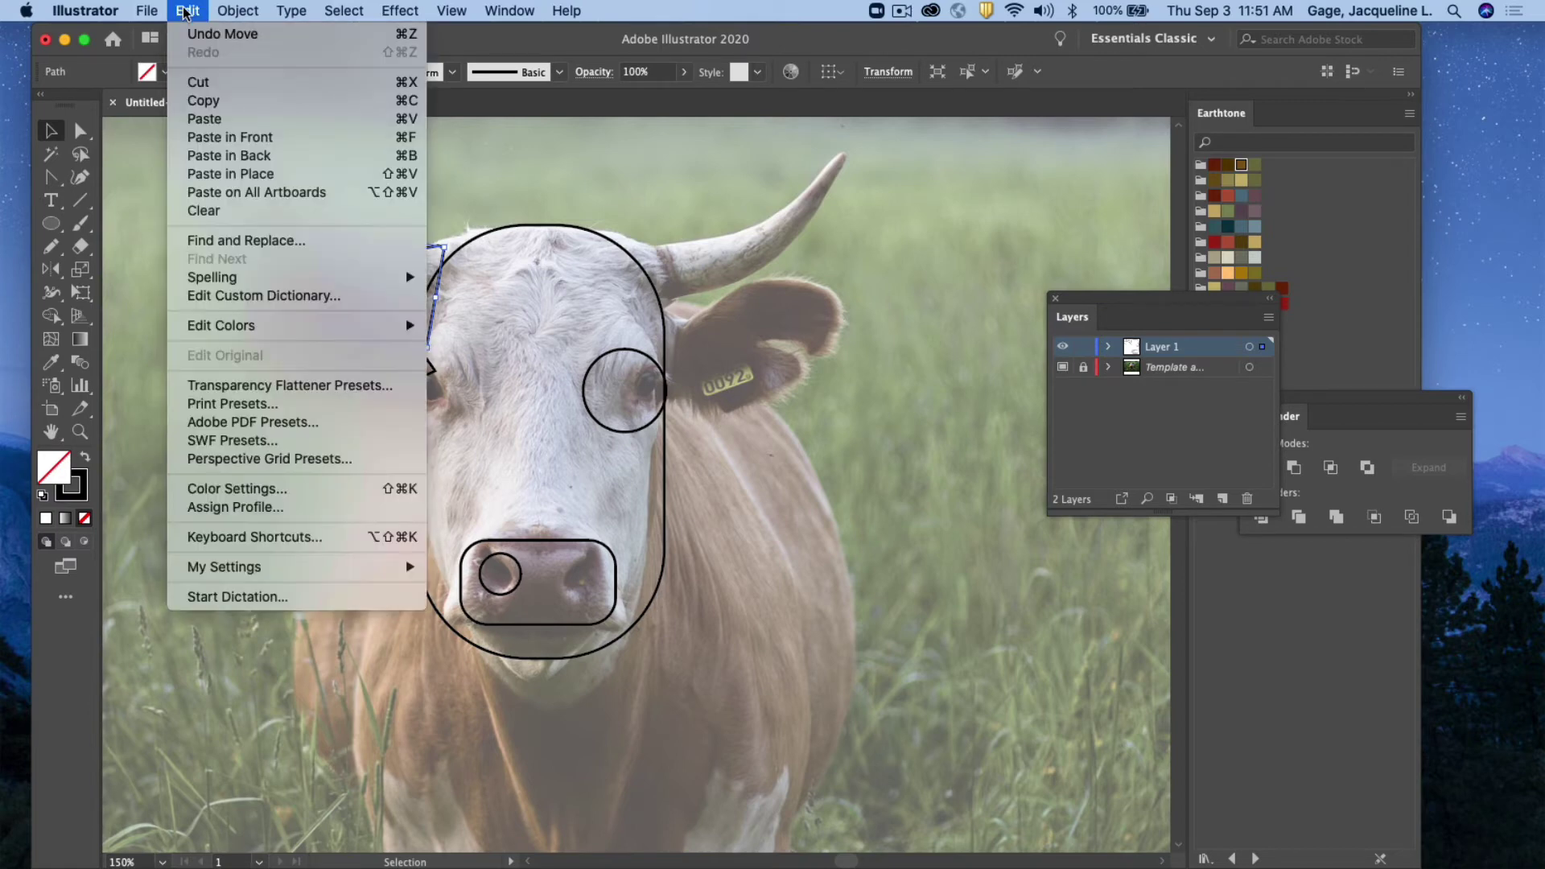
{"action": "left_click", "coordinate": [228, 121]}
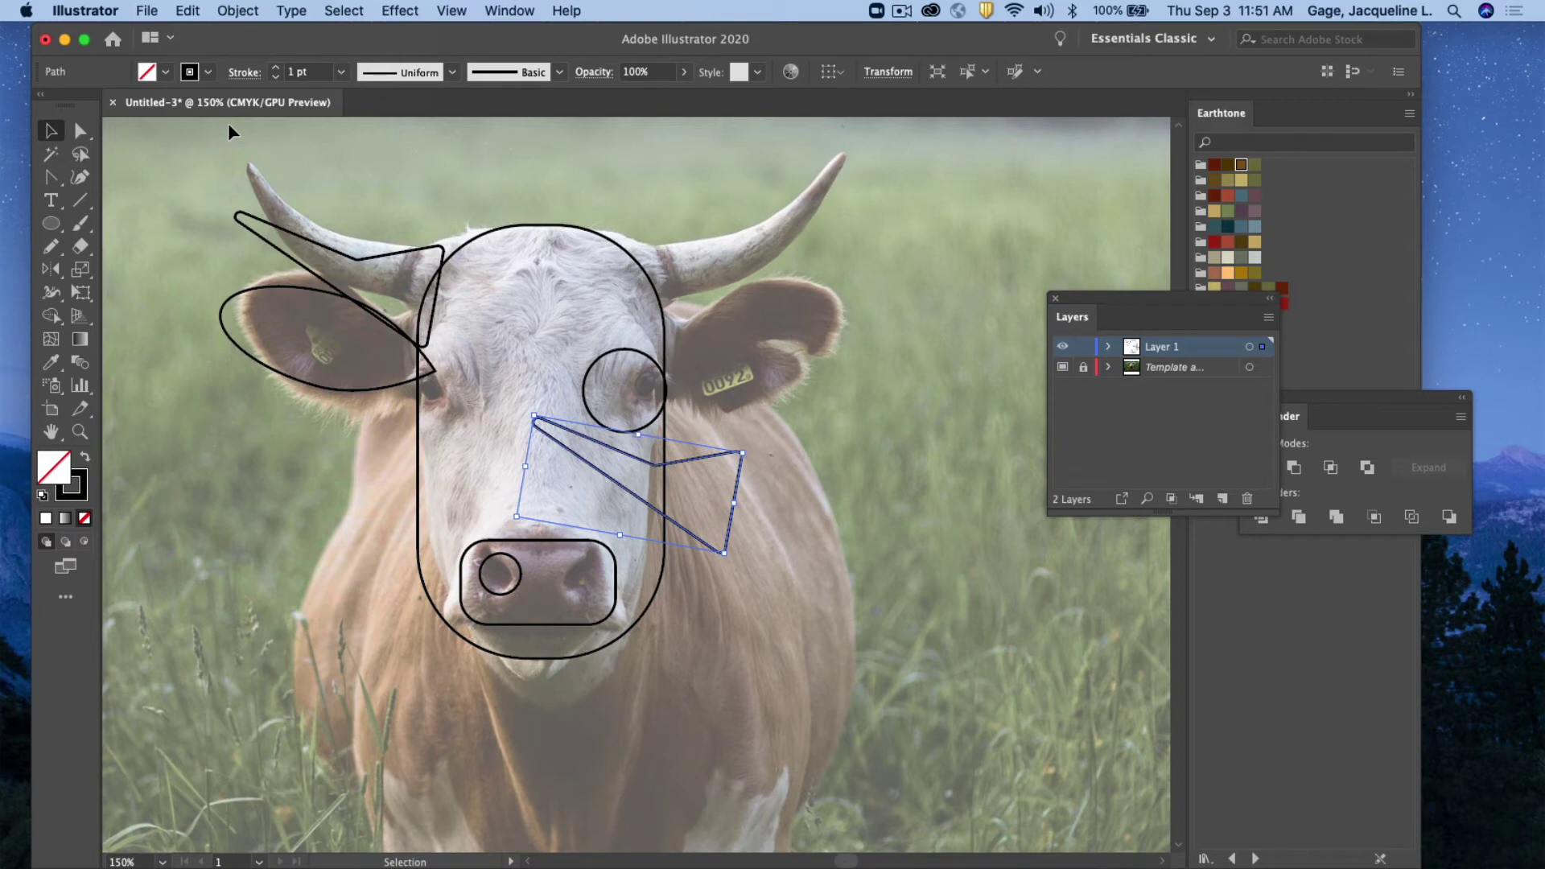
Reflect the pasted horn across the vertical axis and place it on the opposite side of the head, level with the original
{"action": "left_click", "coordinate": [51, 269]}
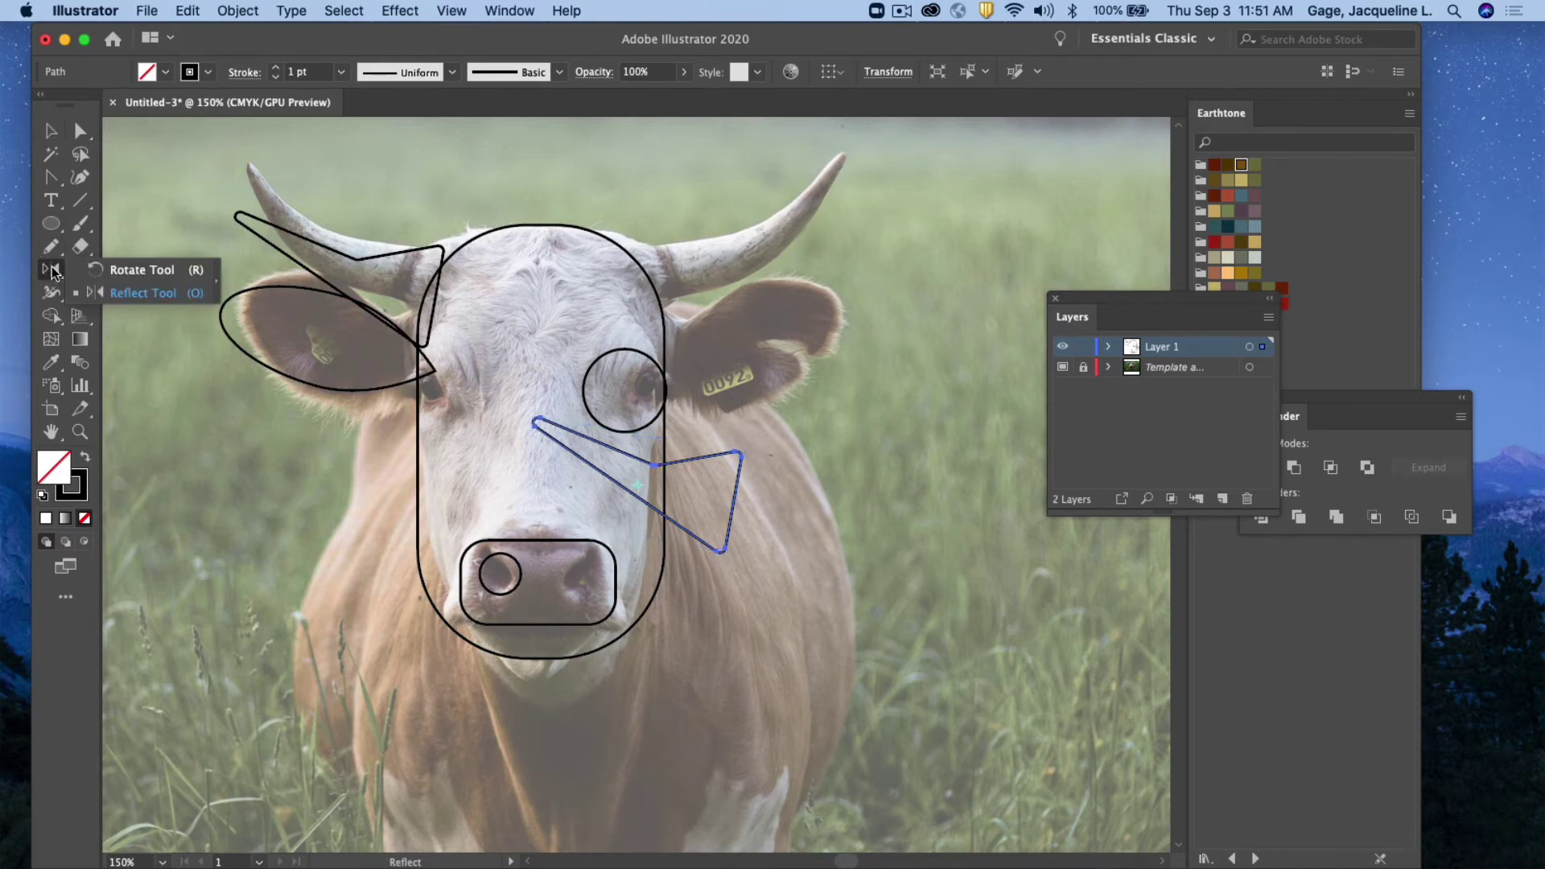
{"action": "double_click", "coordinate": [51, 269]}
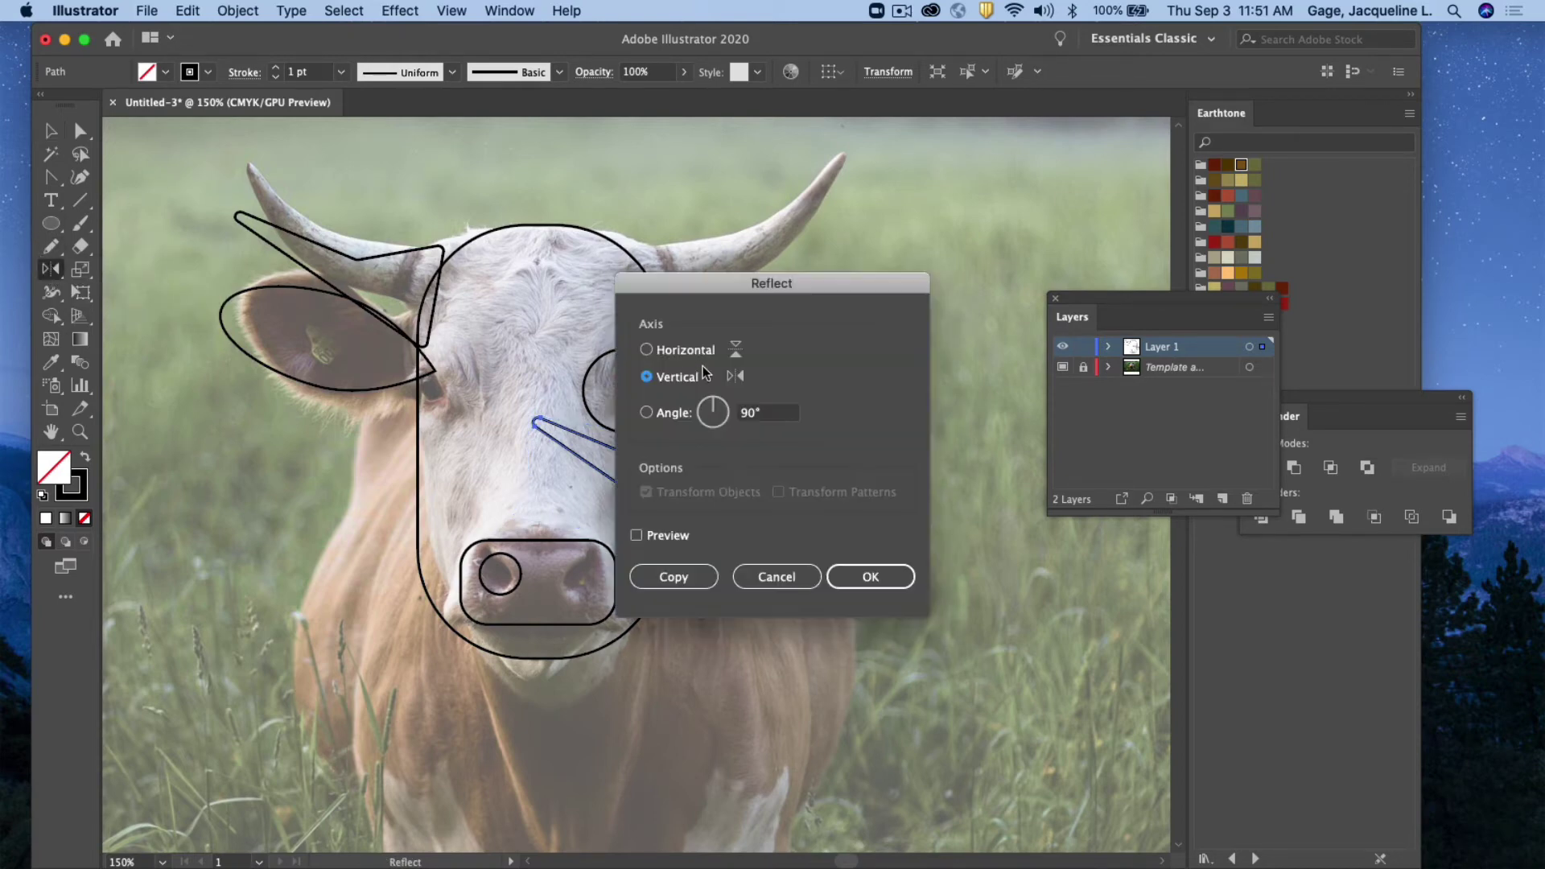
{"action": "left_click", "coordinate": [883, 576]}
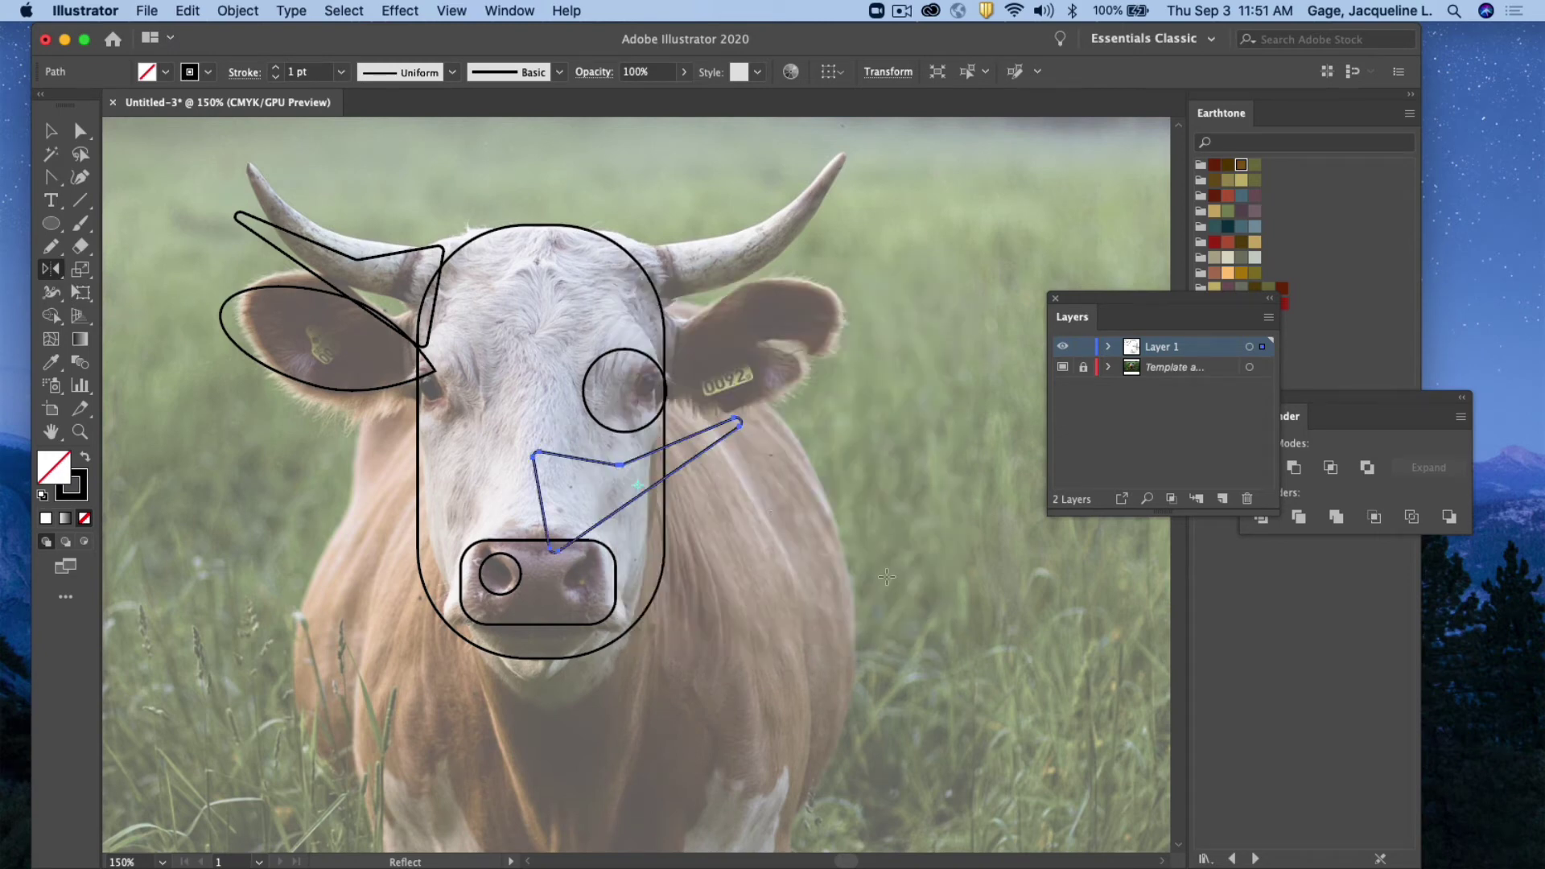
{"action": "left_click", "coordinate": [51, 130]}
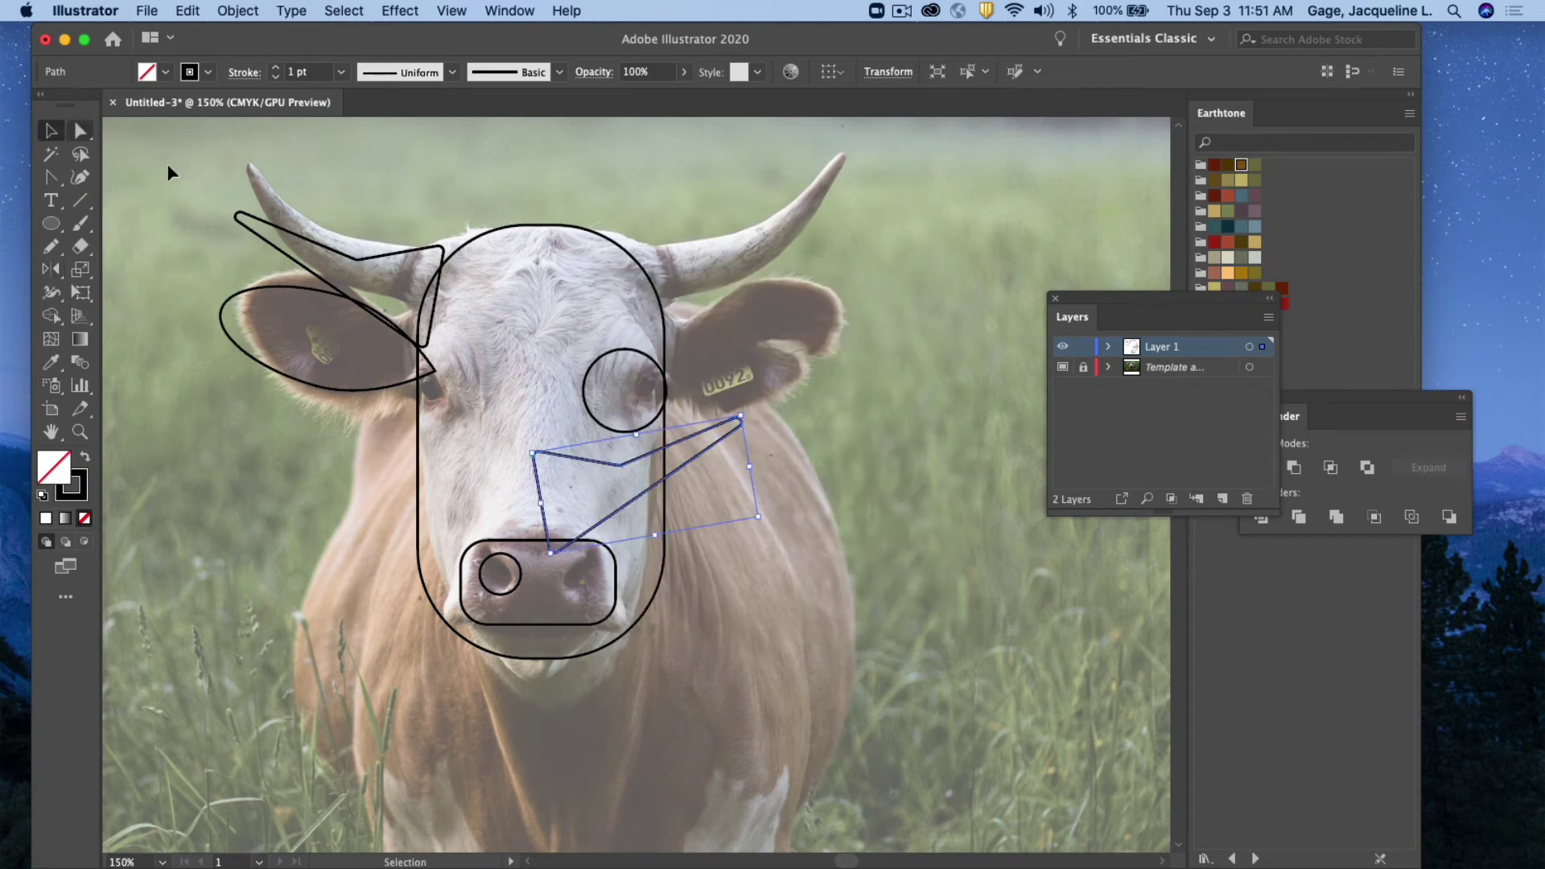
{"action": "left_click", "coordinate": [891, 456]}
{"action": "left_click_drag", "start_coordinate": [729, 441], "coordinate": [820, 233]}
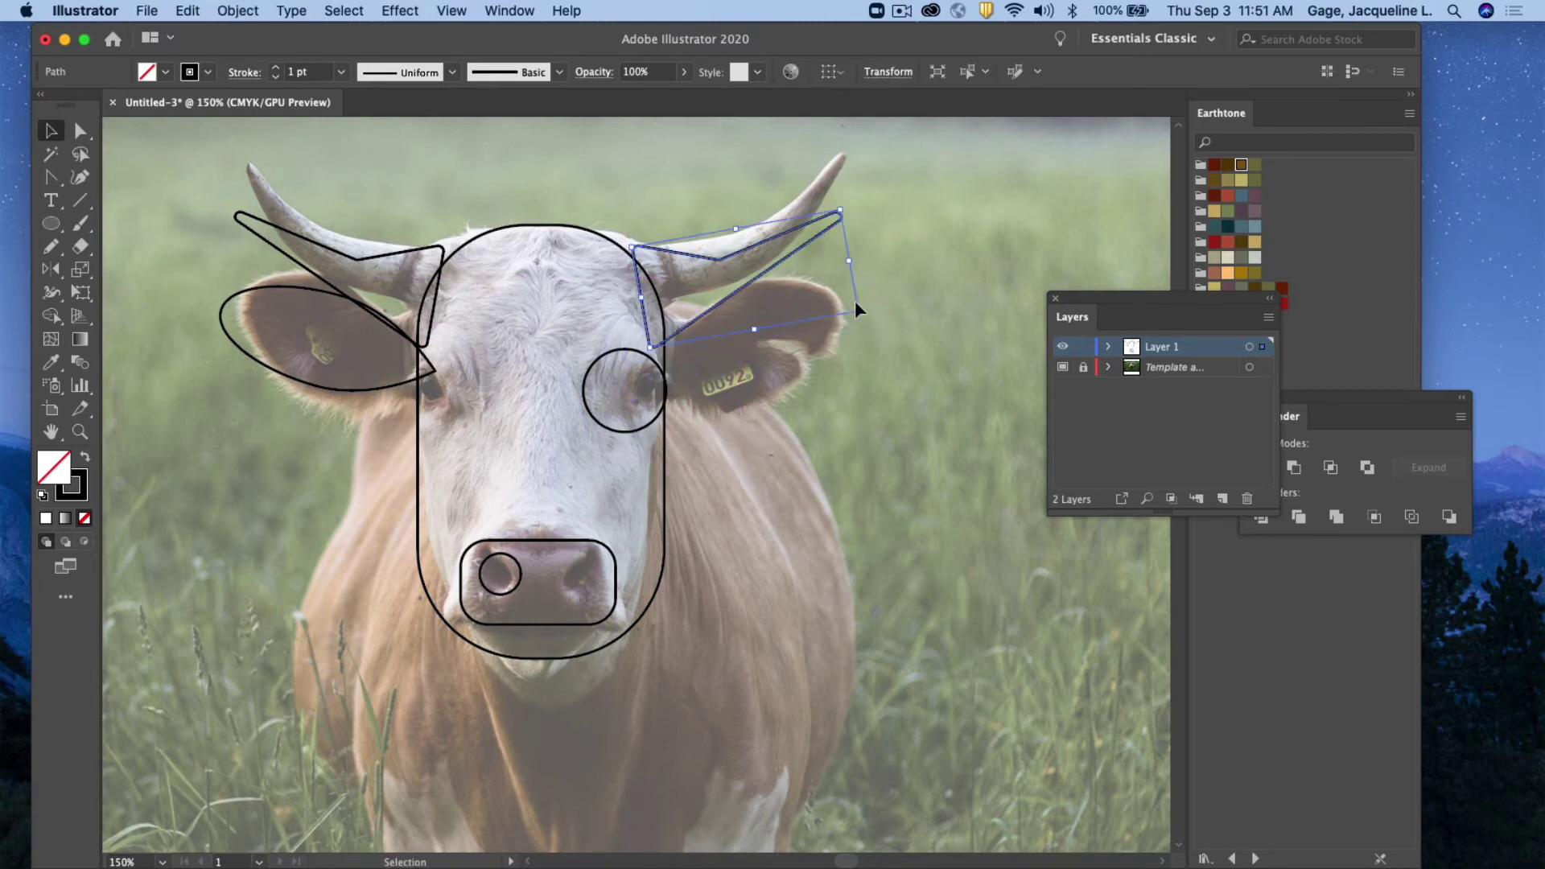
{"action": "left_click", "coordinate": [438, 251]}
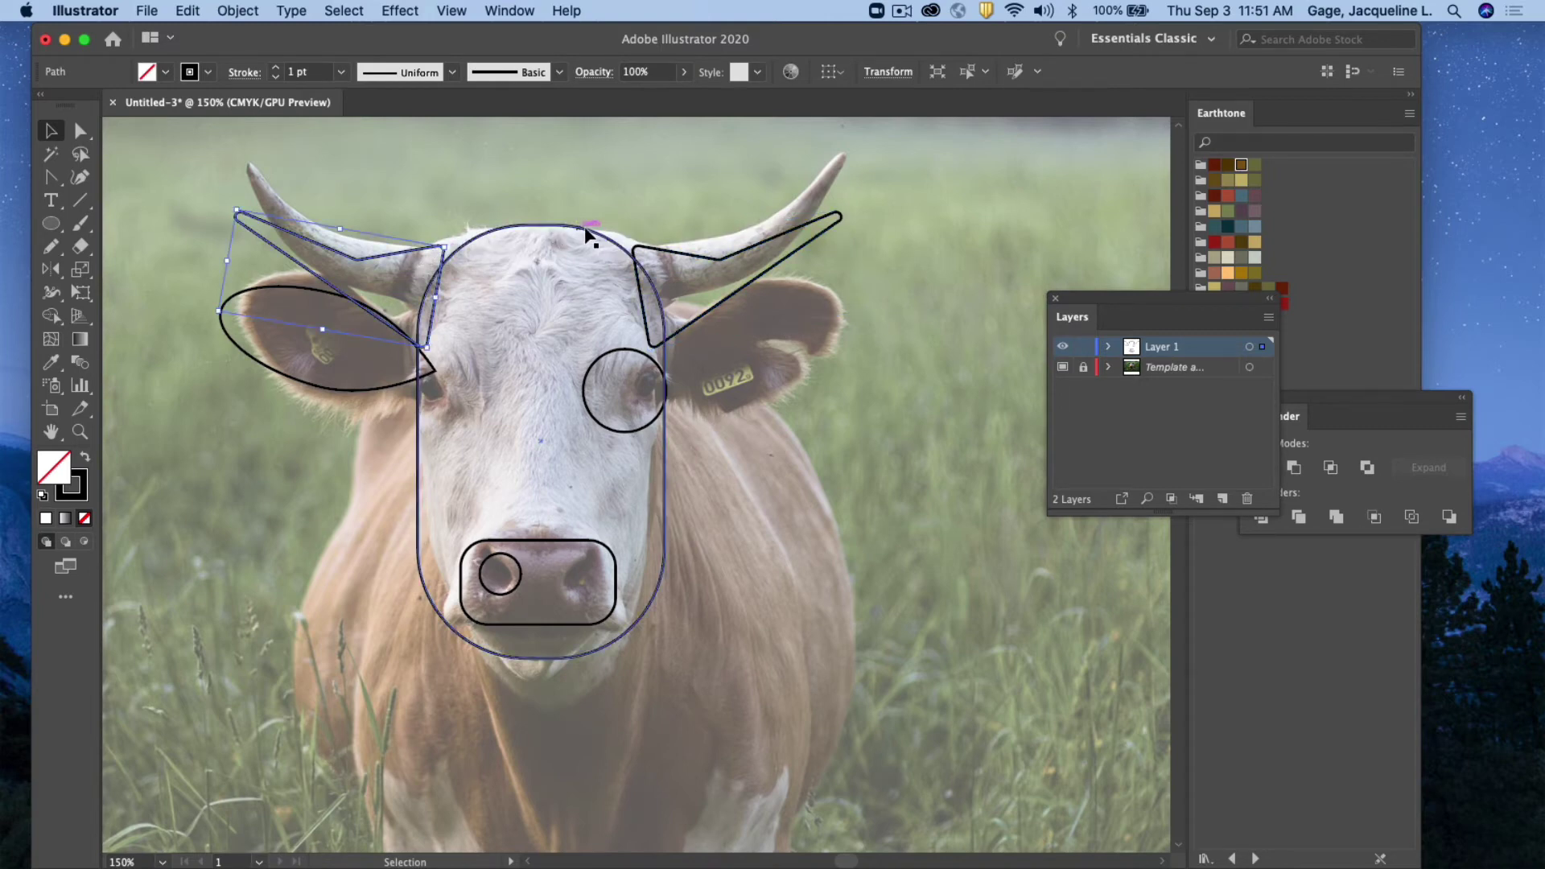
{"action": "left_click", "coordinate": [654, 255], "text": "shift"}
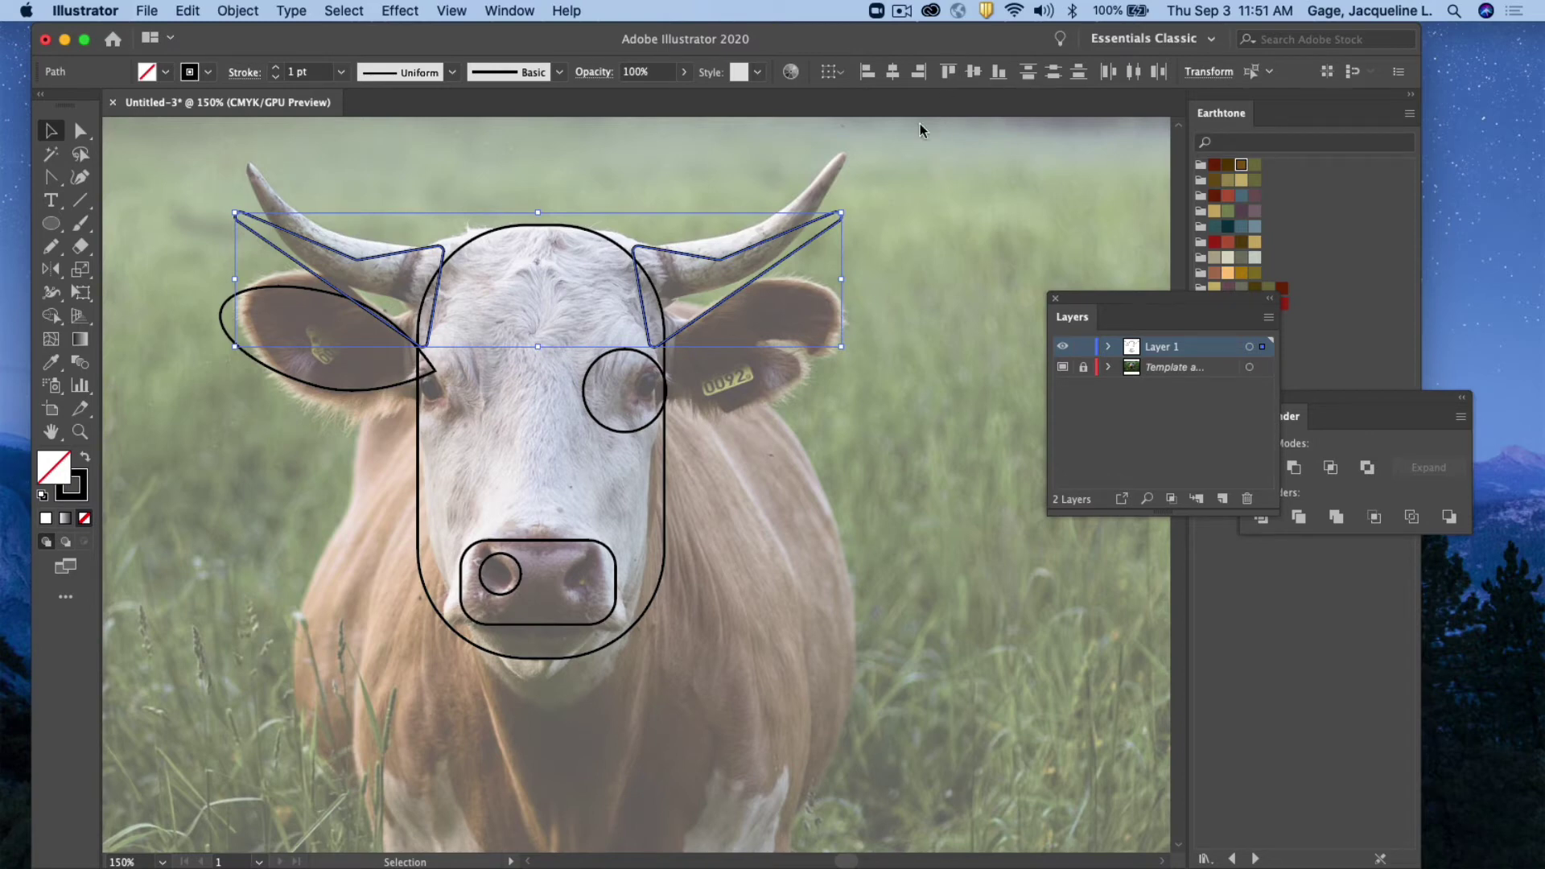
{"action": "left_click", "coordinate": [935, 477]}
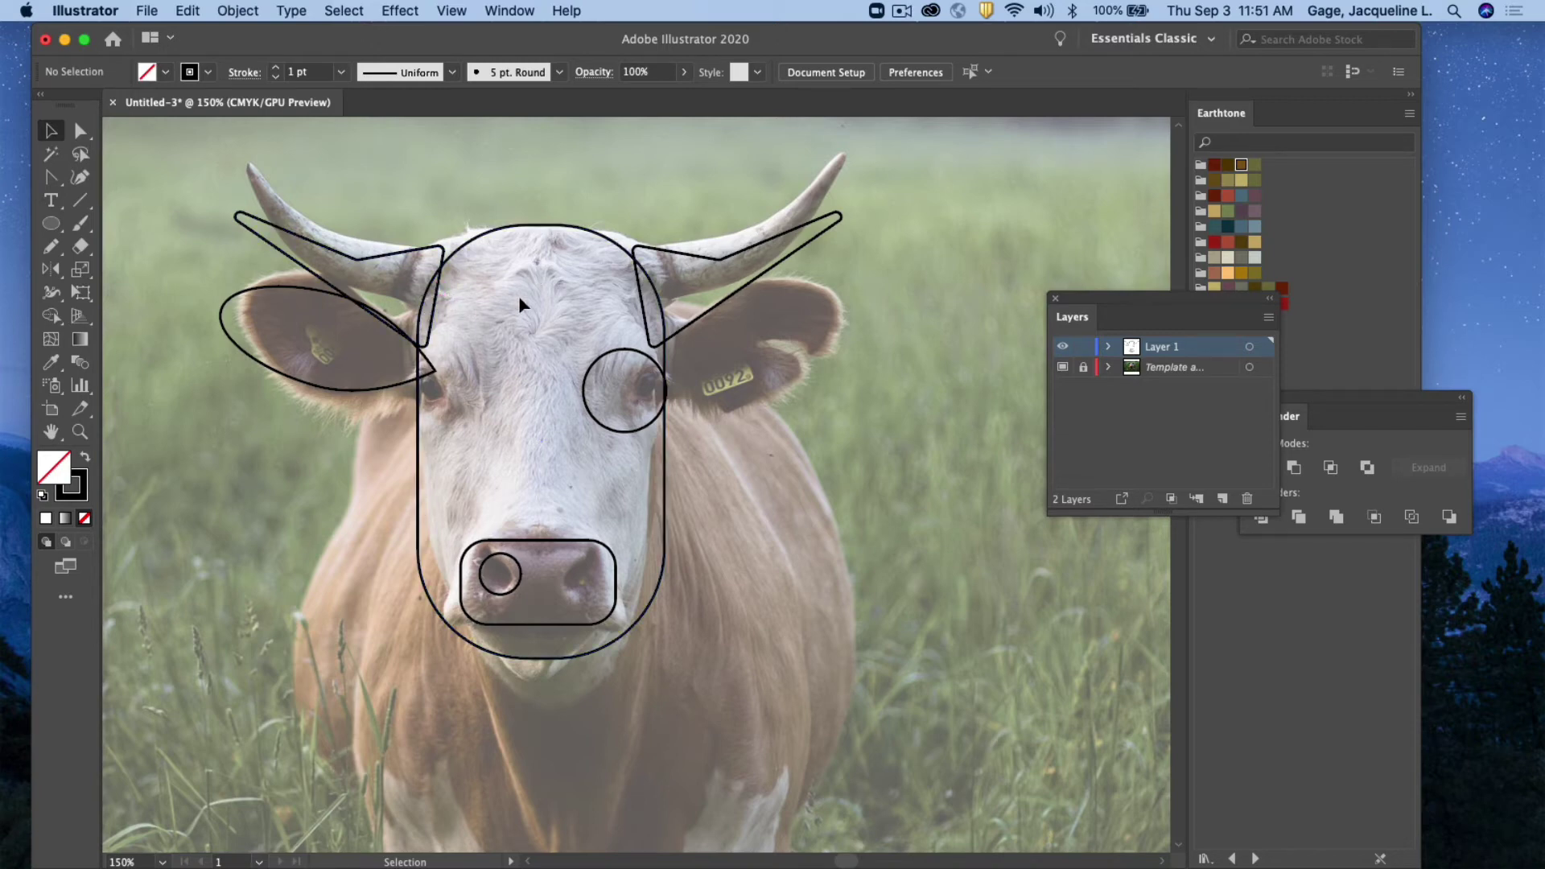
Nudge the original horn slightly inward toward the center of the face
{"action": "left_click", "coordinate": [434, 299]}
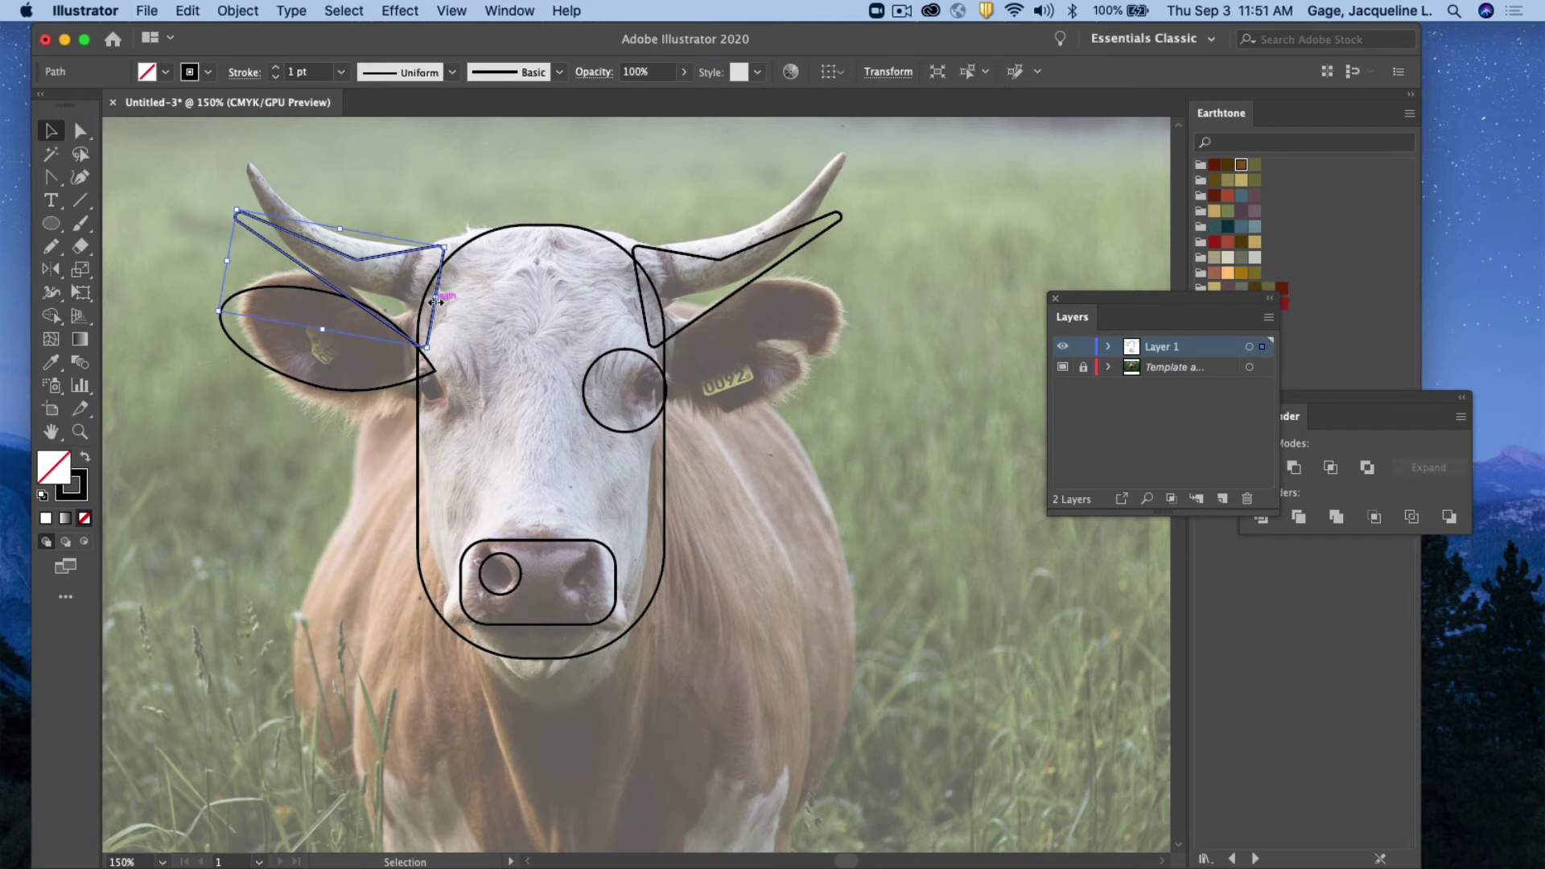
{"action": "key", "text": "Right"}
{"action": "key", "text": "Right"}
{"action": "key", "text": "Right"}
{"action": "key", "text": "Right"}
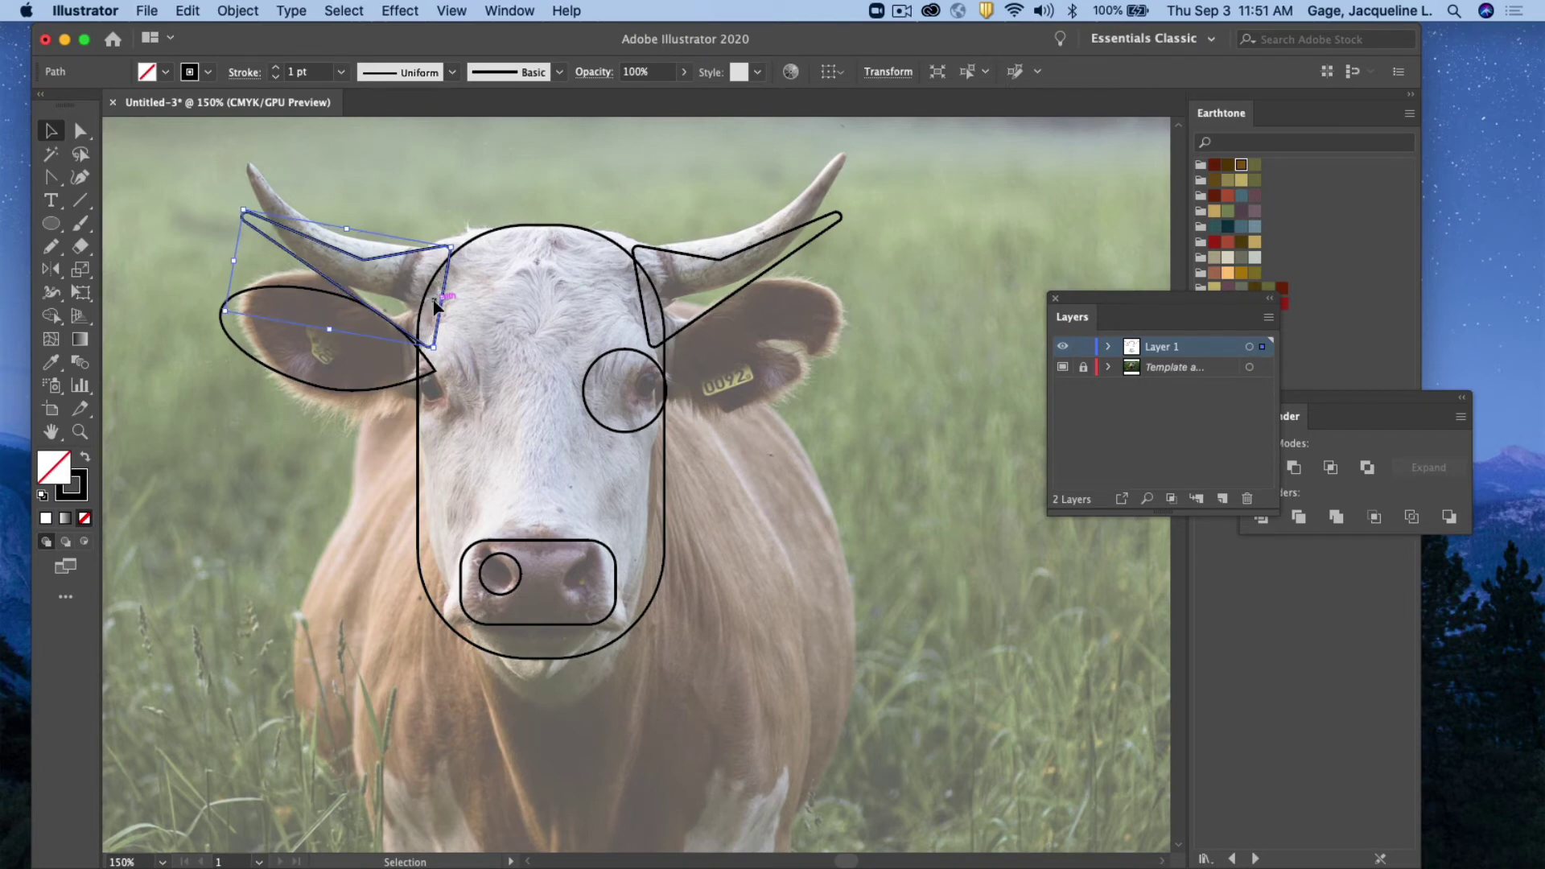
Duplicate the ear shape by copying and pasting it, and reflect the copy across the vertical axis
{"action": "left_click", "coordinate": [332, 391]}
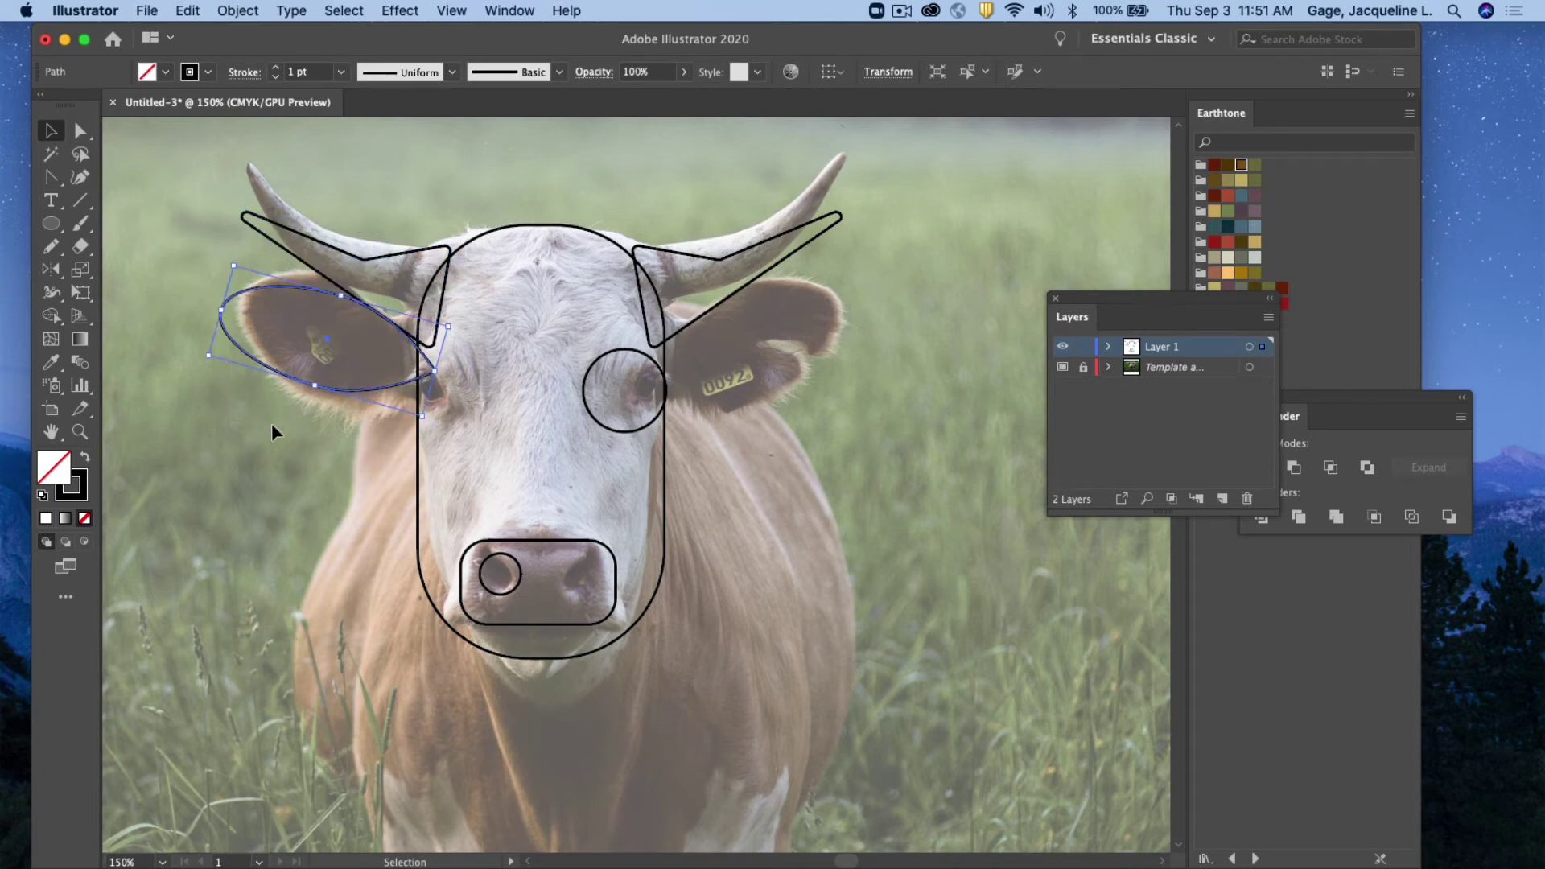
{"action": "left_click", "coordinate": [187, 11]}
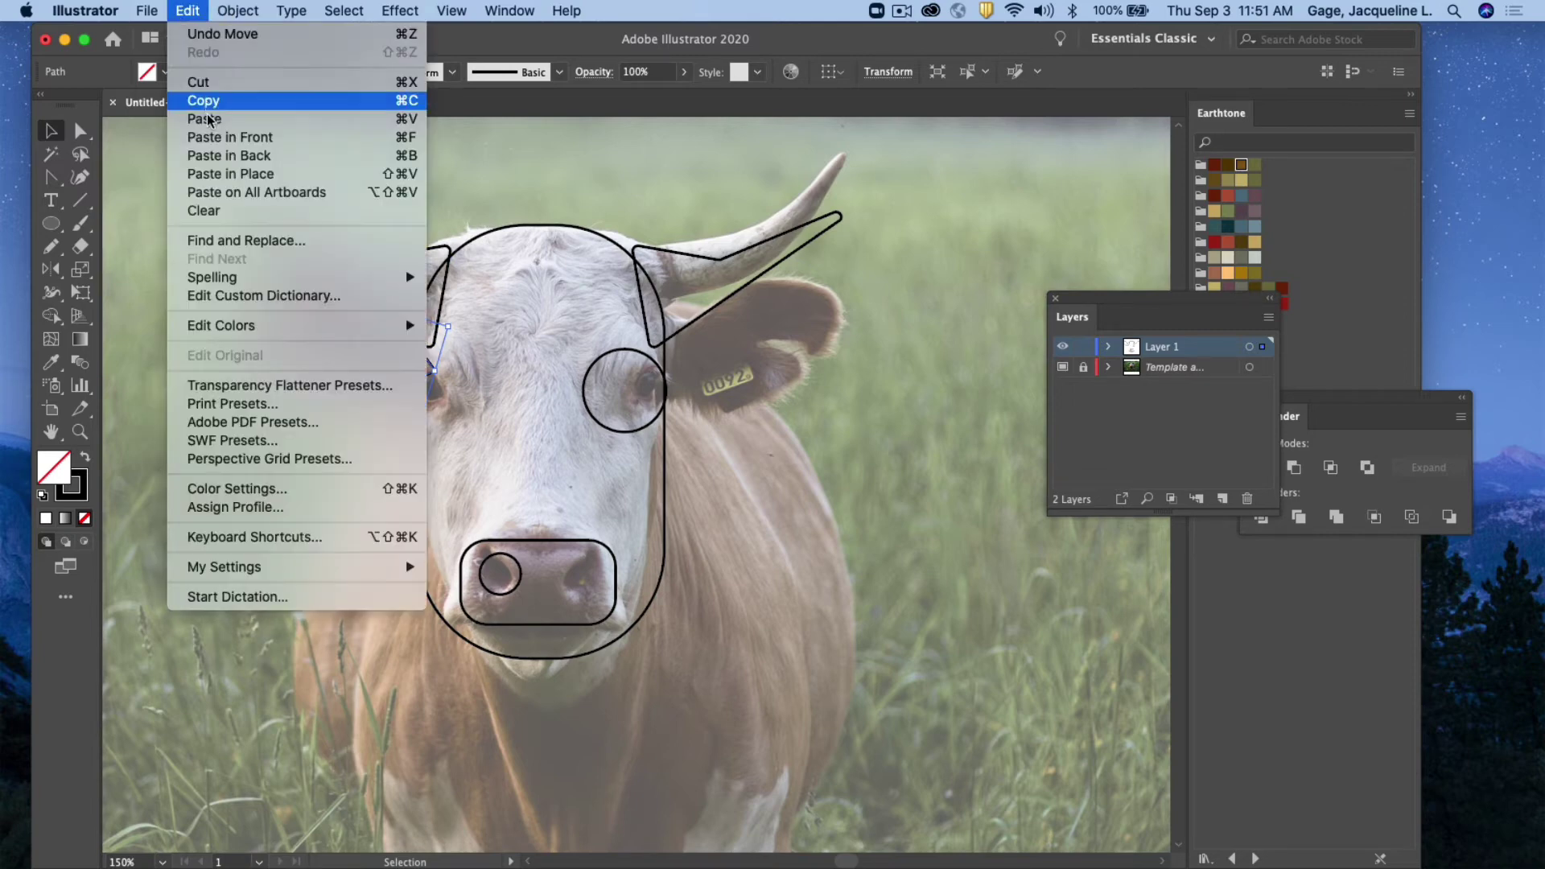
{"action": "left_click", "coordinate": [190, 6]}
{"action": "left_click", "coordinate": [191, 7]}
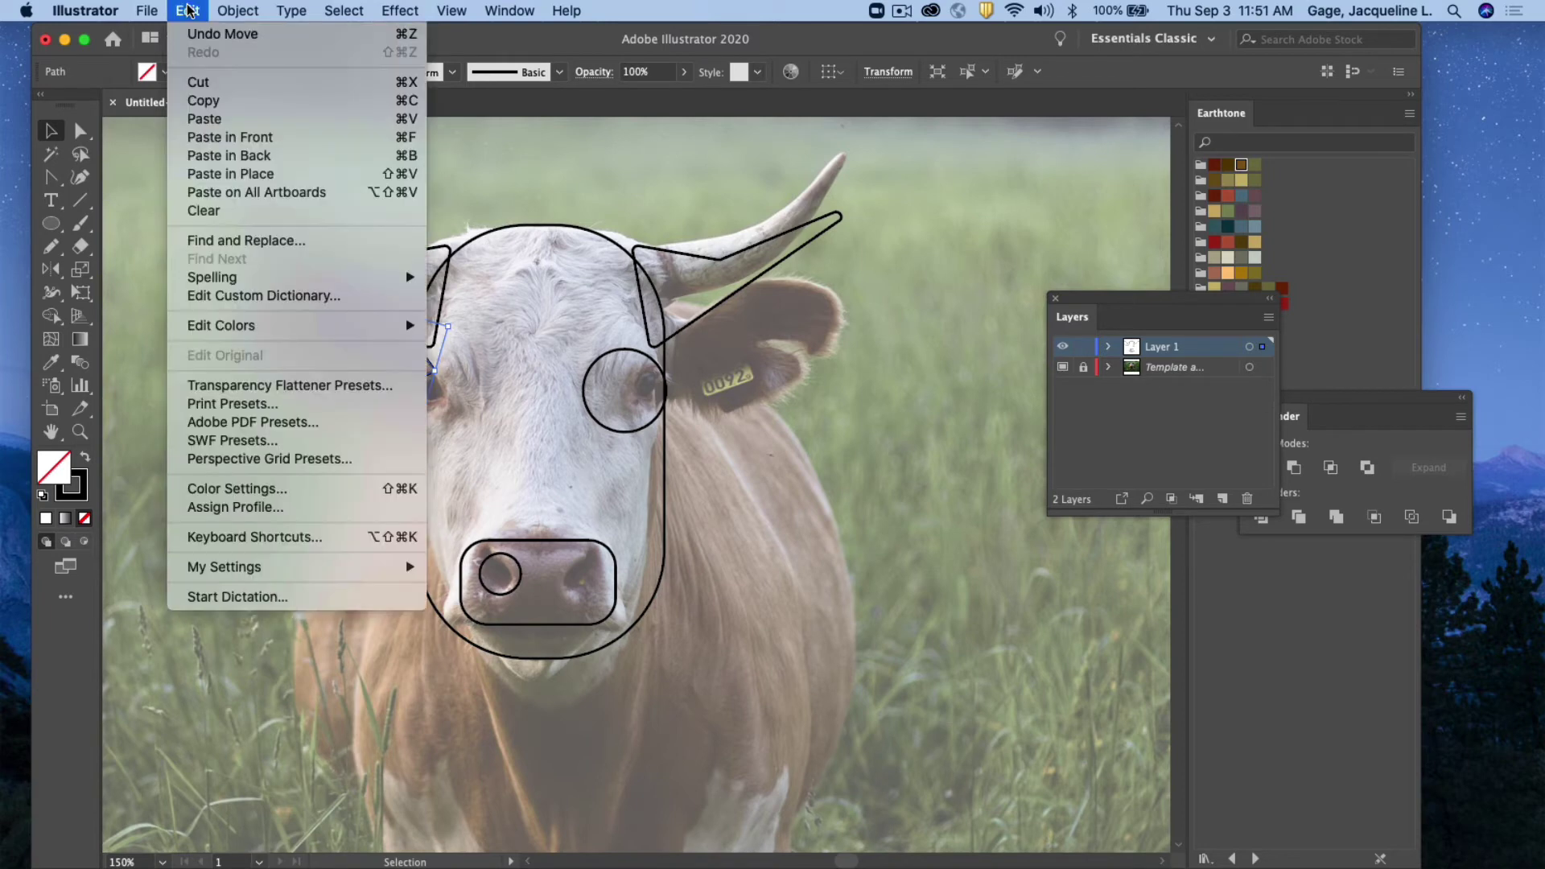
{"action": "left_click", "coordinate": [217, 119]}
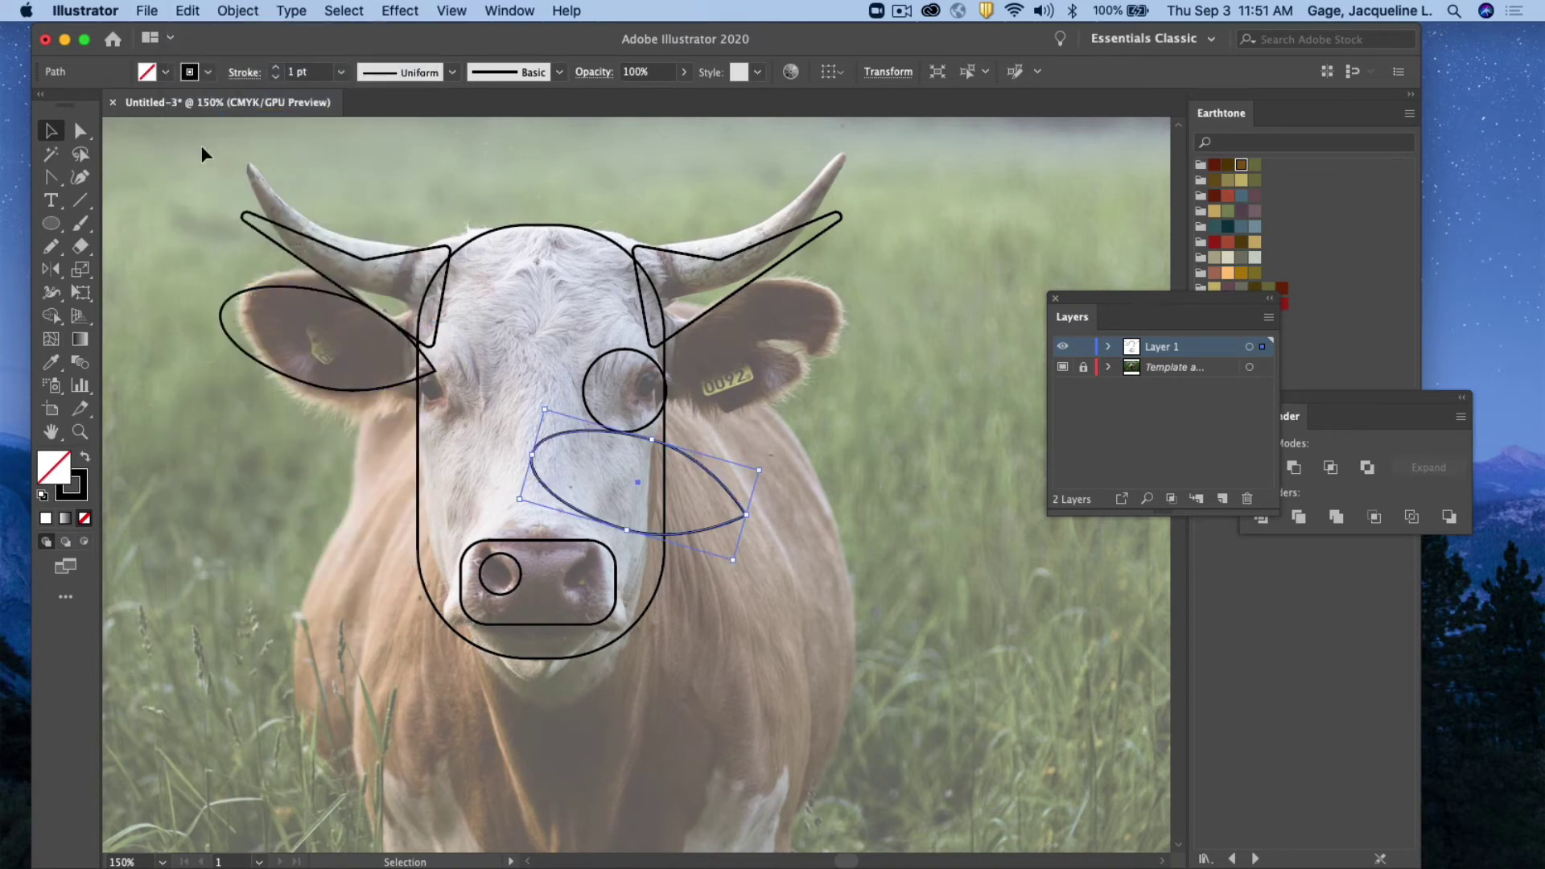
{"action": "double_click", "coordinate": [53, 272]}
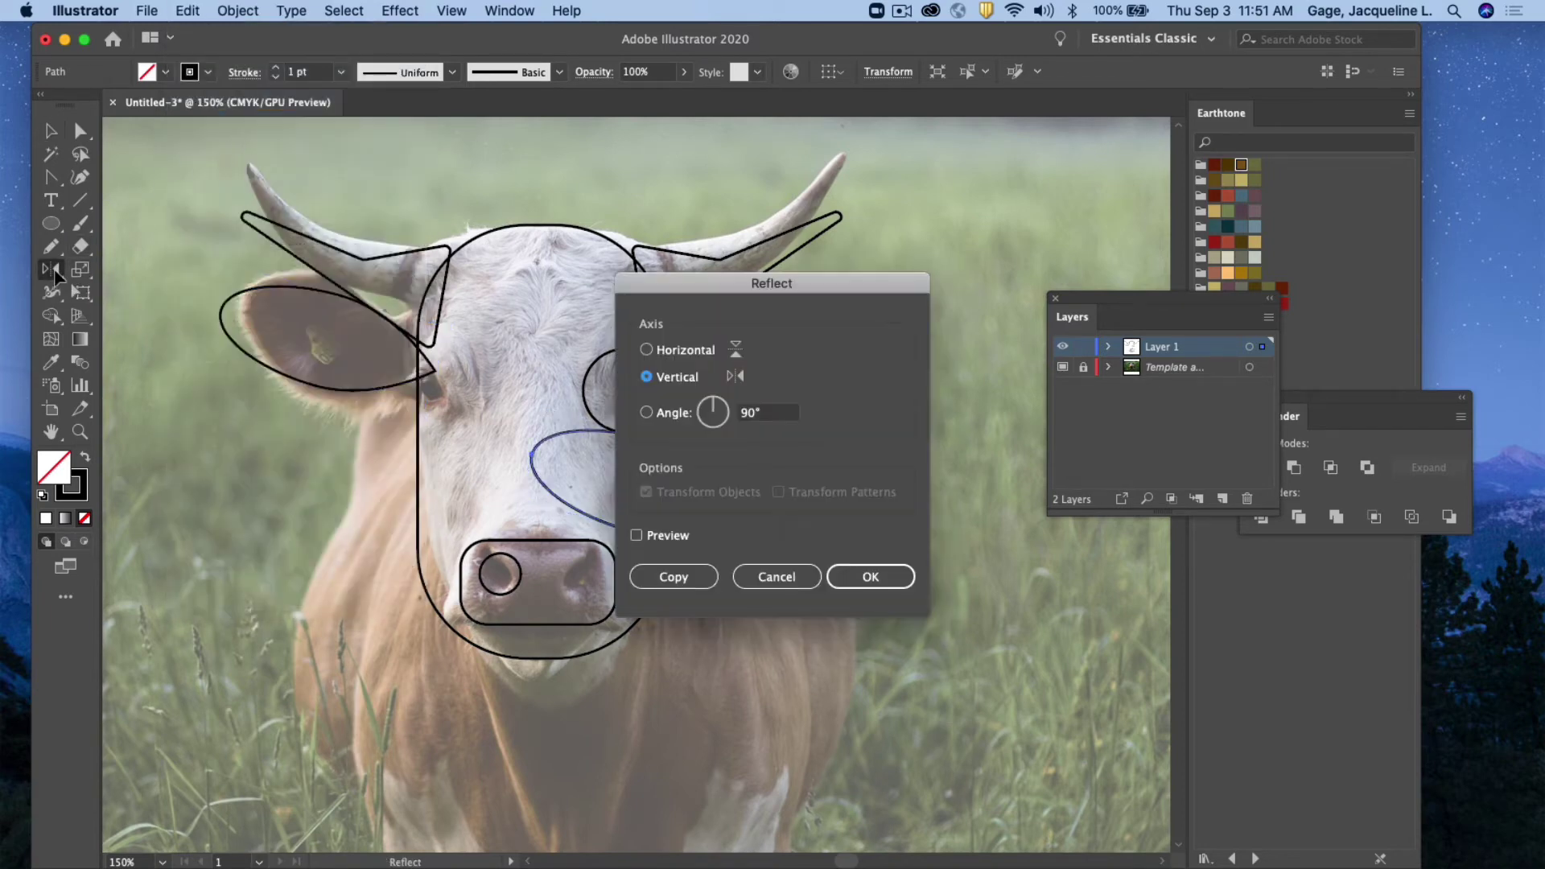
{"action": "left_click", "coordinate": [898, 577]}
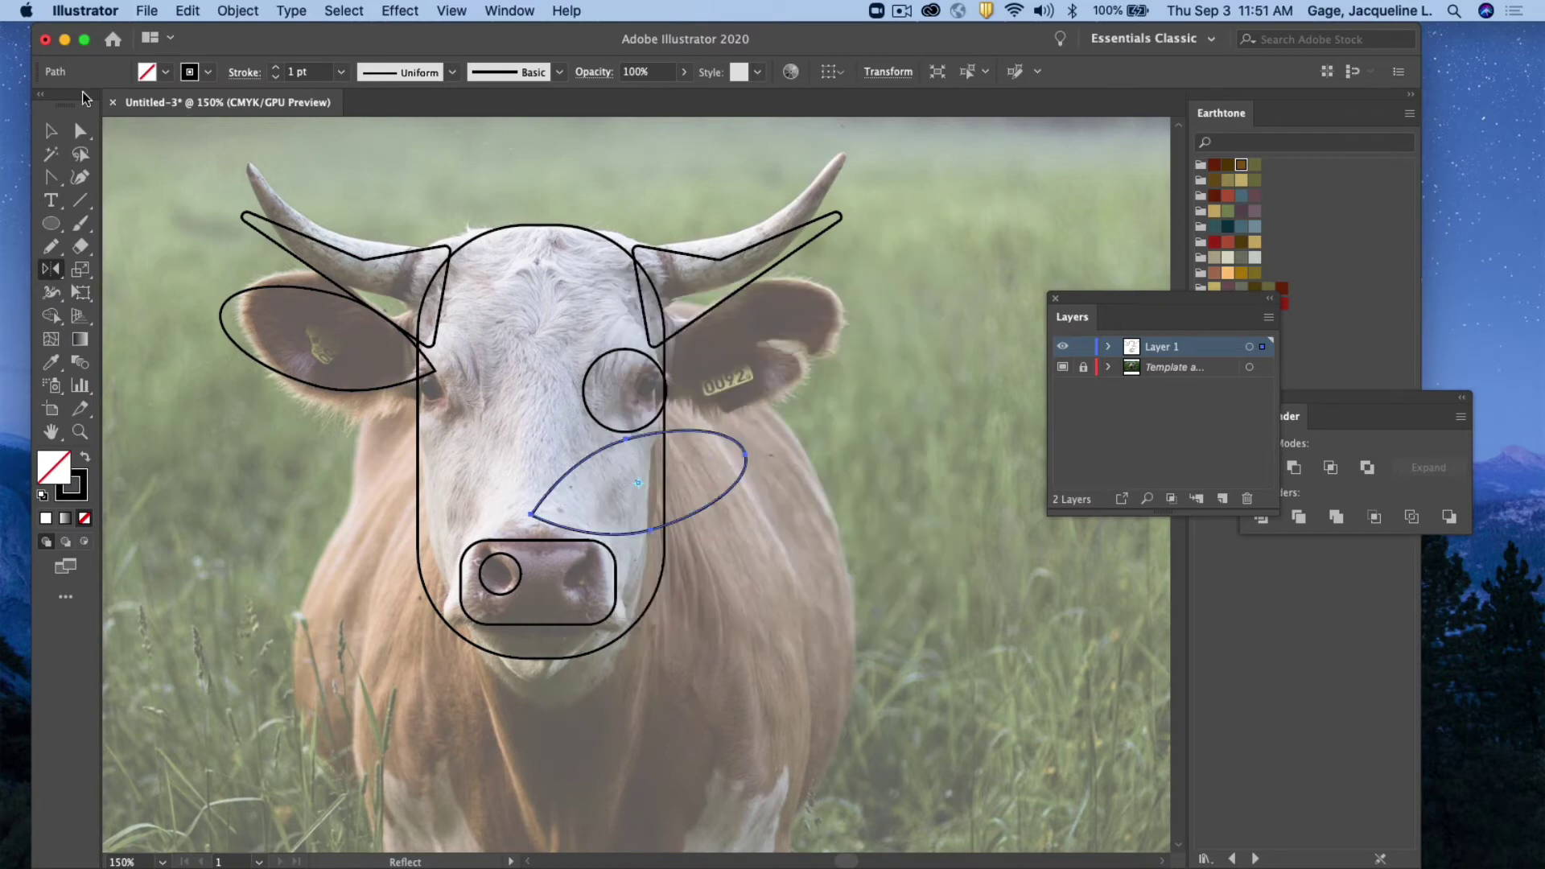
Place the reflected ear copy on the opposite side of the head, over the photo's ear
{"action": "left_click", "coordinate": [52, 132]}
{"action": "left_click", "coordinate": [785, 510]}
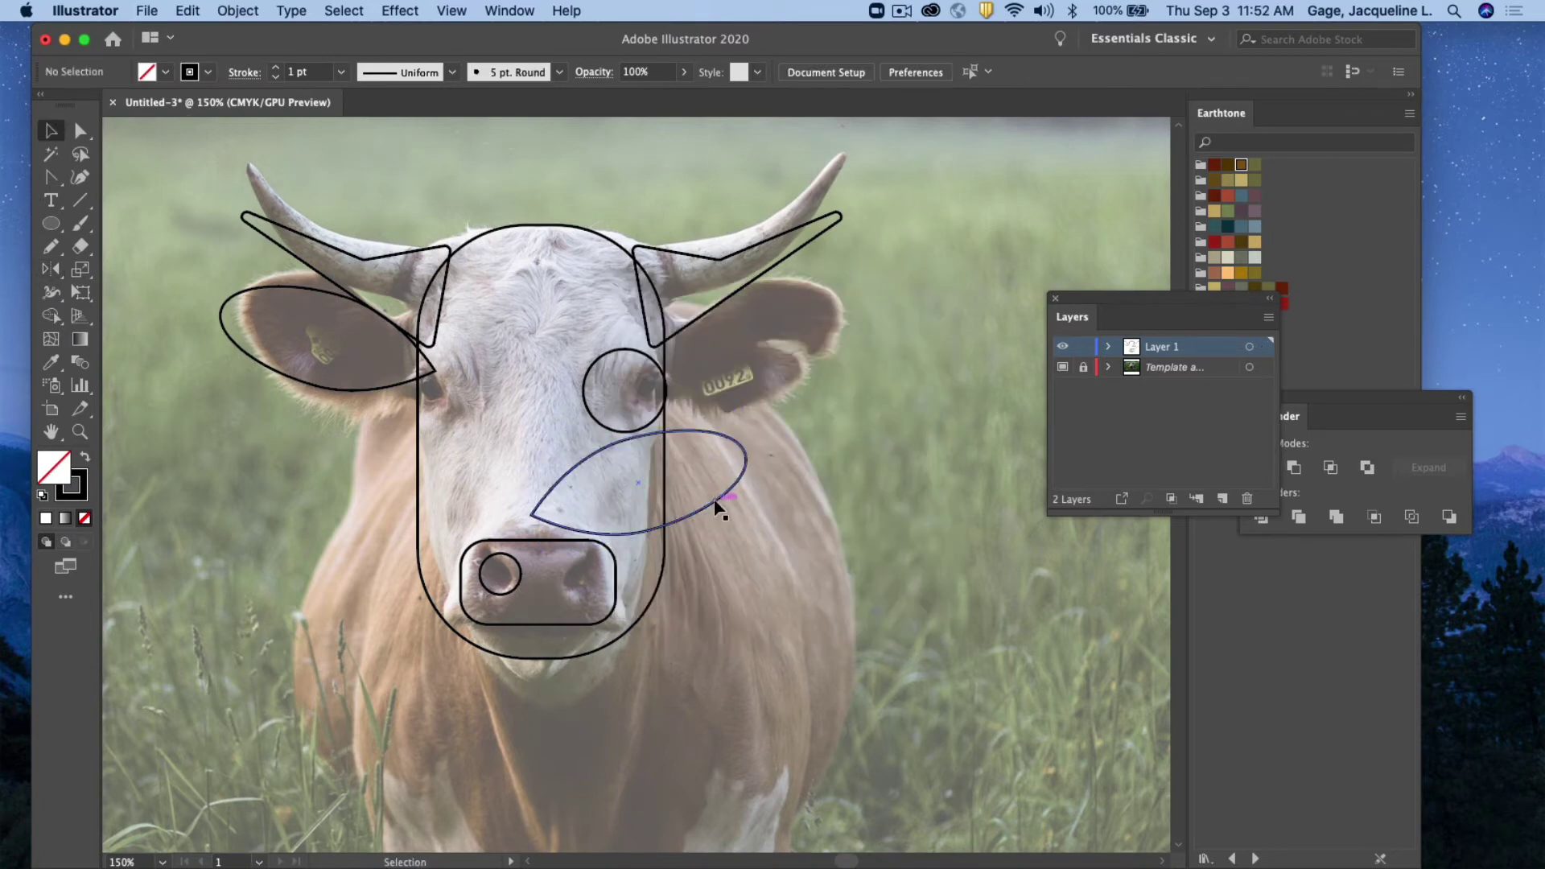
{"action": "mouse_move", "coordinate": [719, 493]}
{"action": "left_mouse_down"}
{"action": "mouse_move", "coordinate": [790, 367]}
{"action": "mouse_move", "coordinate": [828, 365]}
{"action": "left_mouse_up"}
{"action": "left_click", "coordinate": [827, 474]}
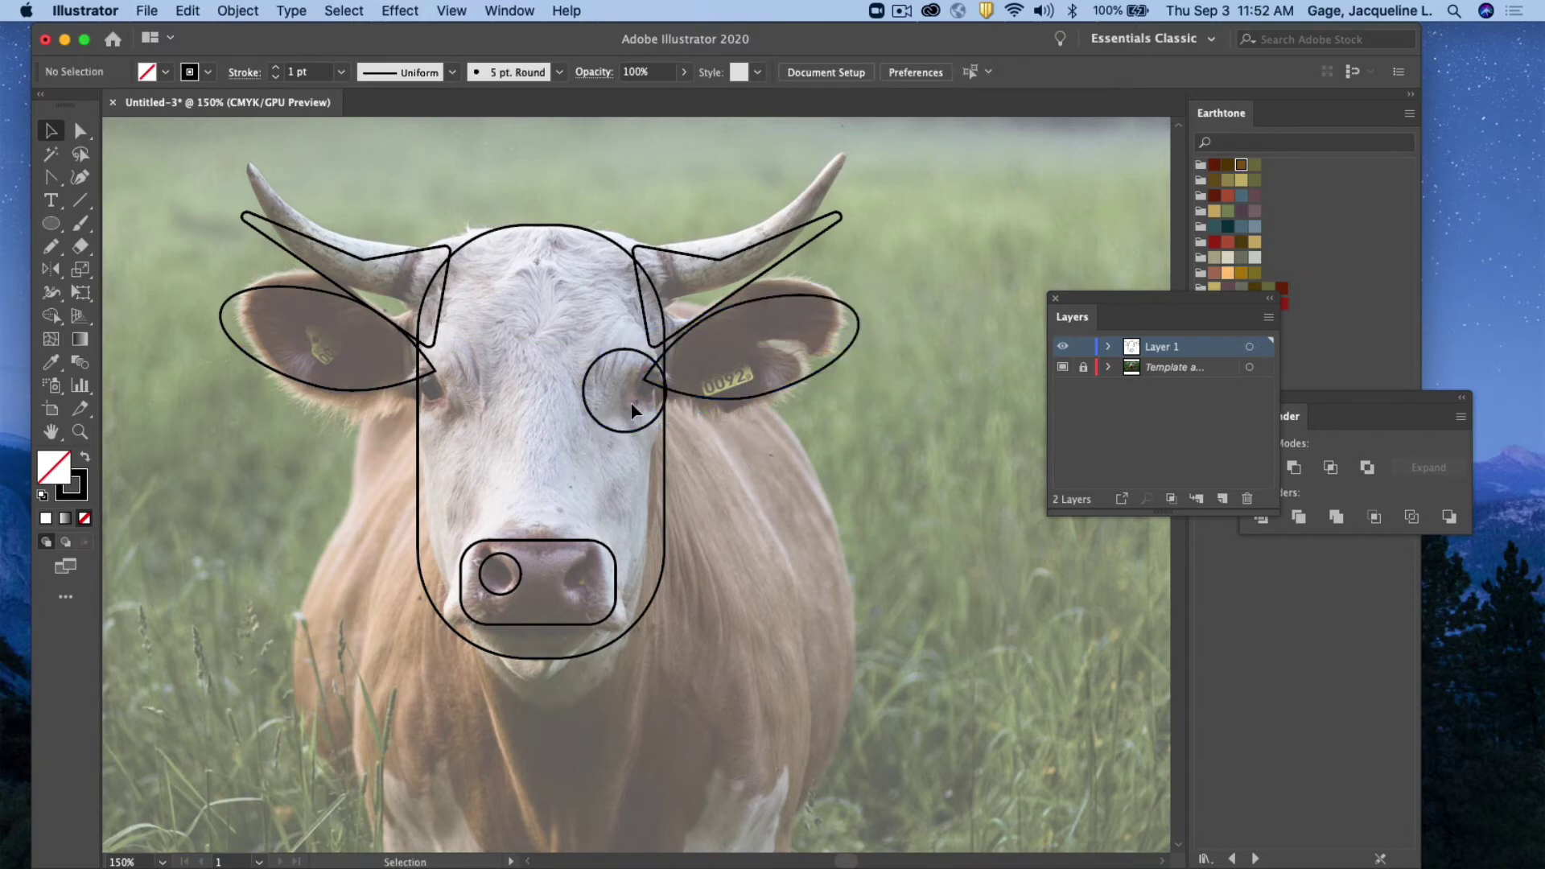
Duplicate the eye circle by copying and pasting it
{"action": "left_click", "coordinate": [613, 427]}
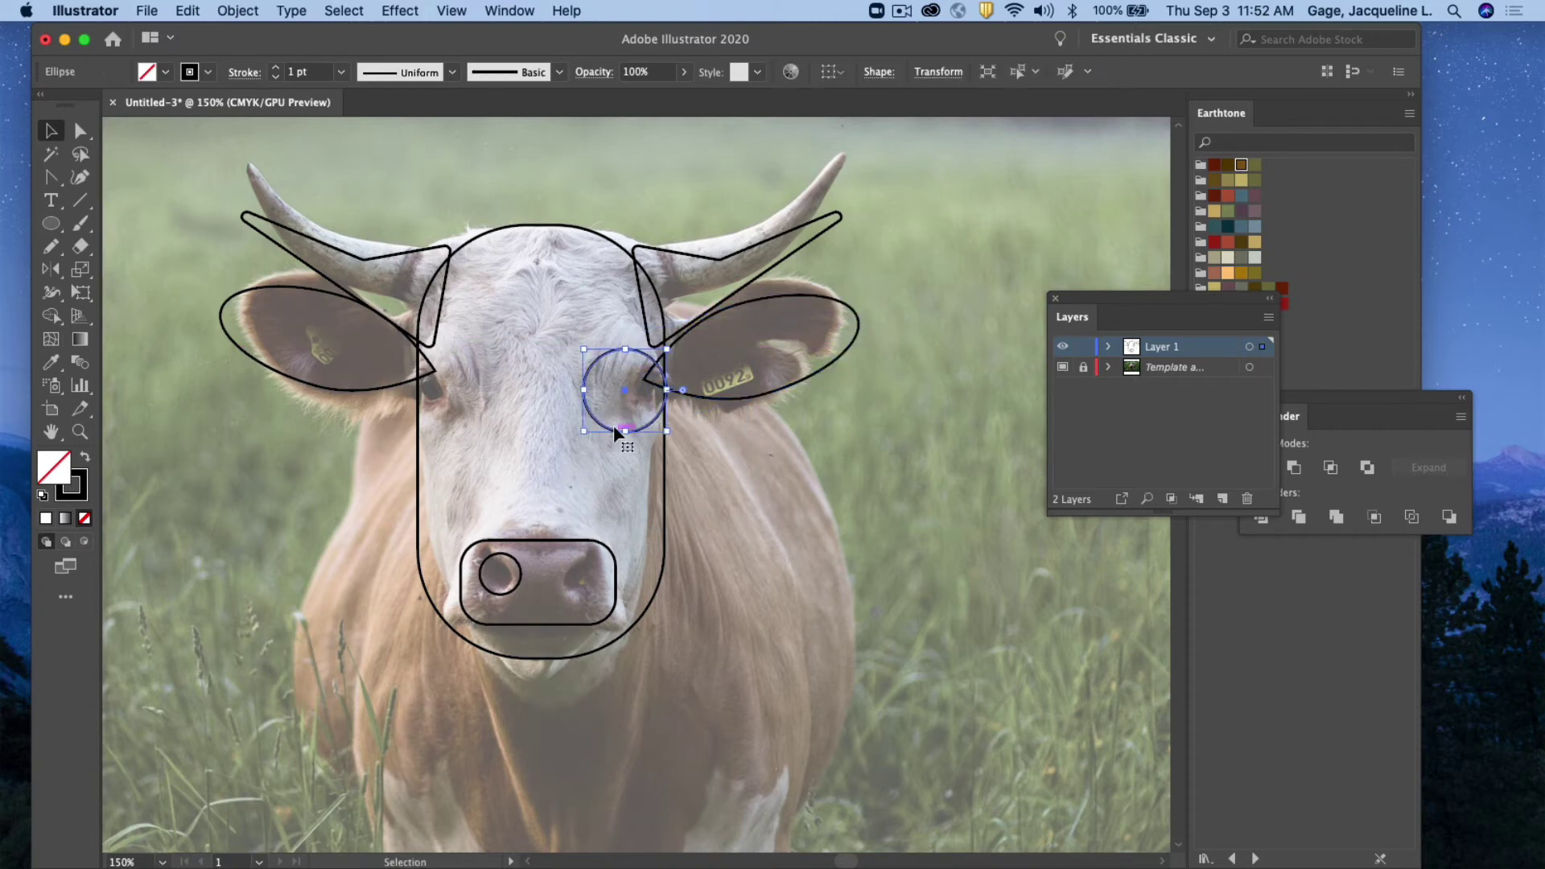
{"action": "left_click", "coordinate": [188, 11]}
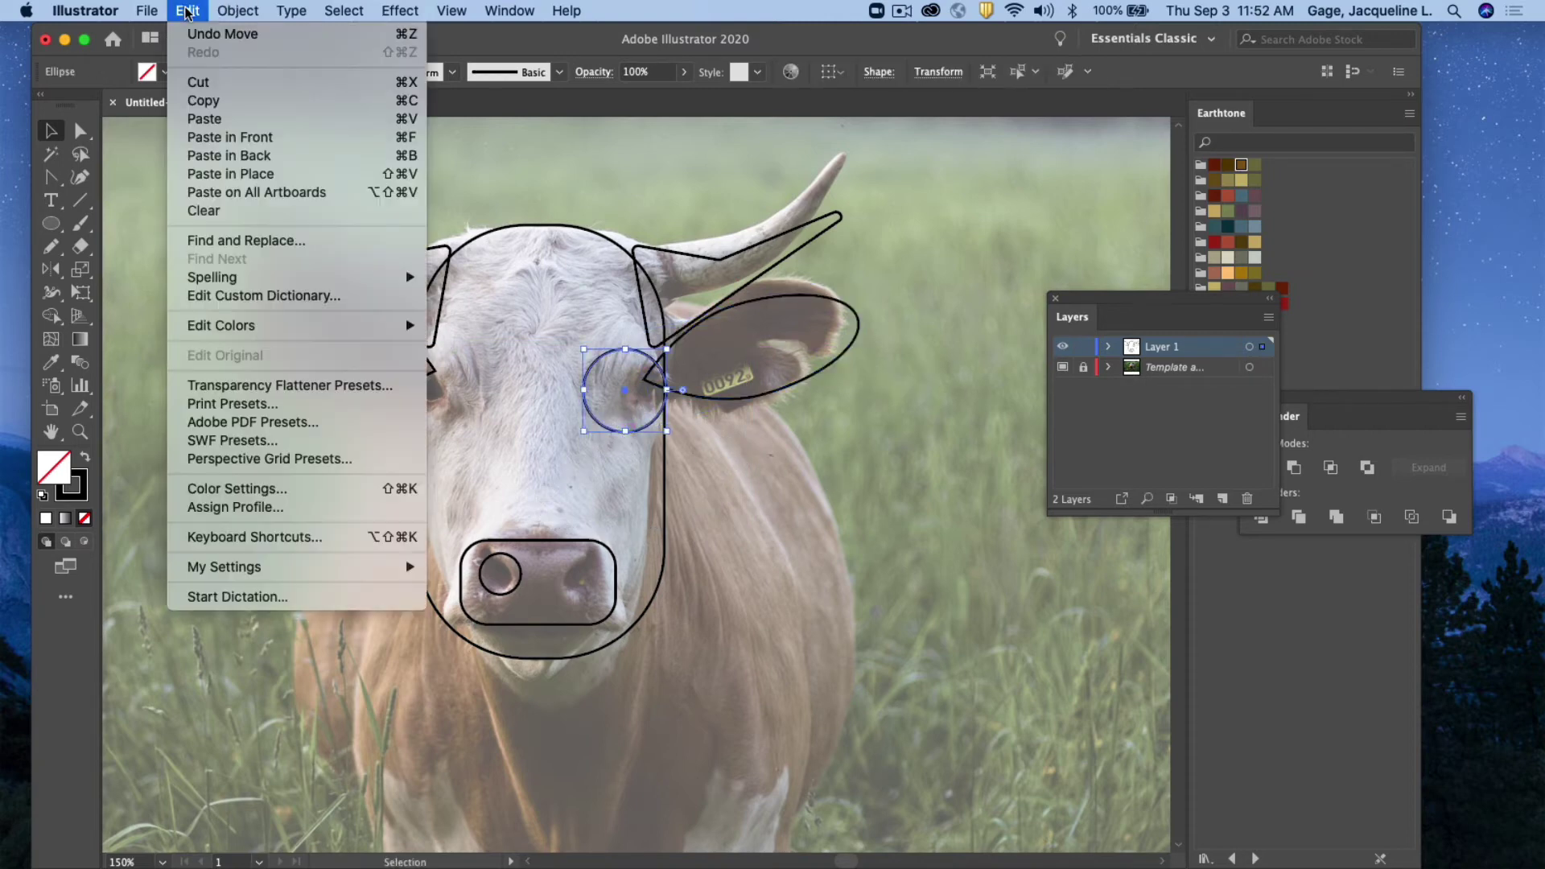
{"action": "left_click", "coordinate": [211, 103]}
{"action": "left_click", "coordinate": [188, 10]}
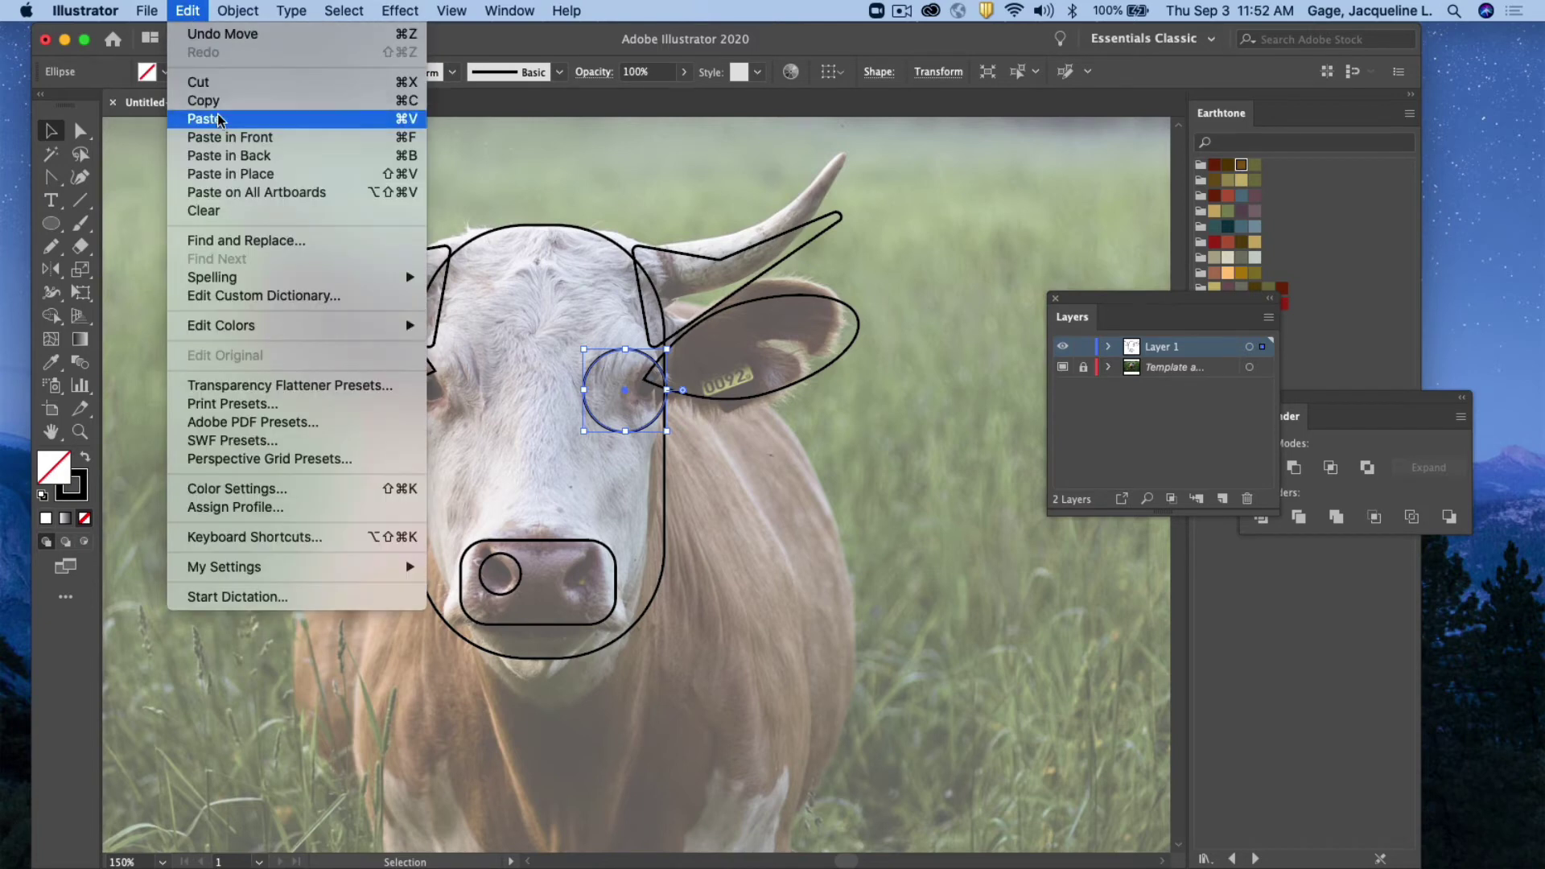
{"action": "left_click", "coordinate": [219, 119]}
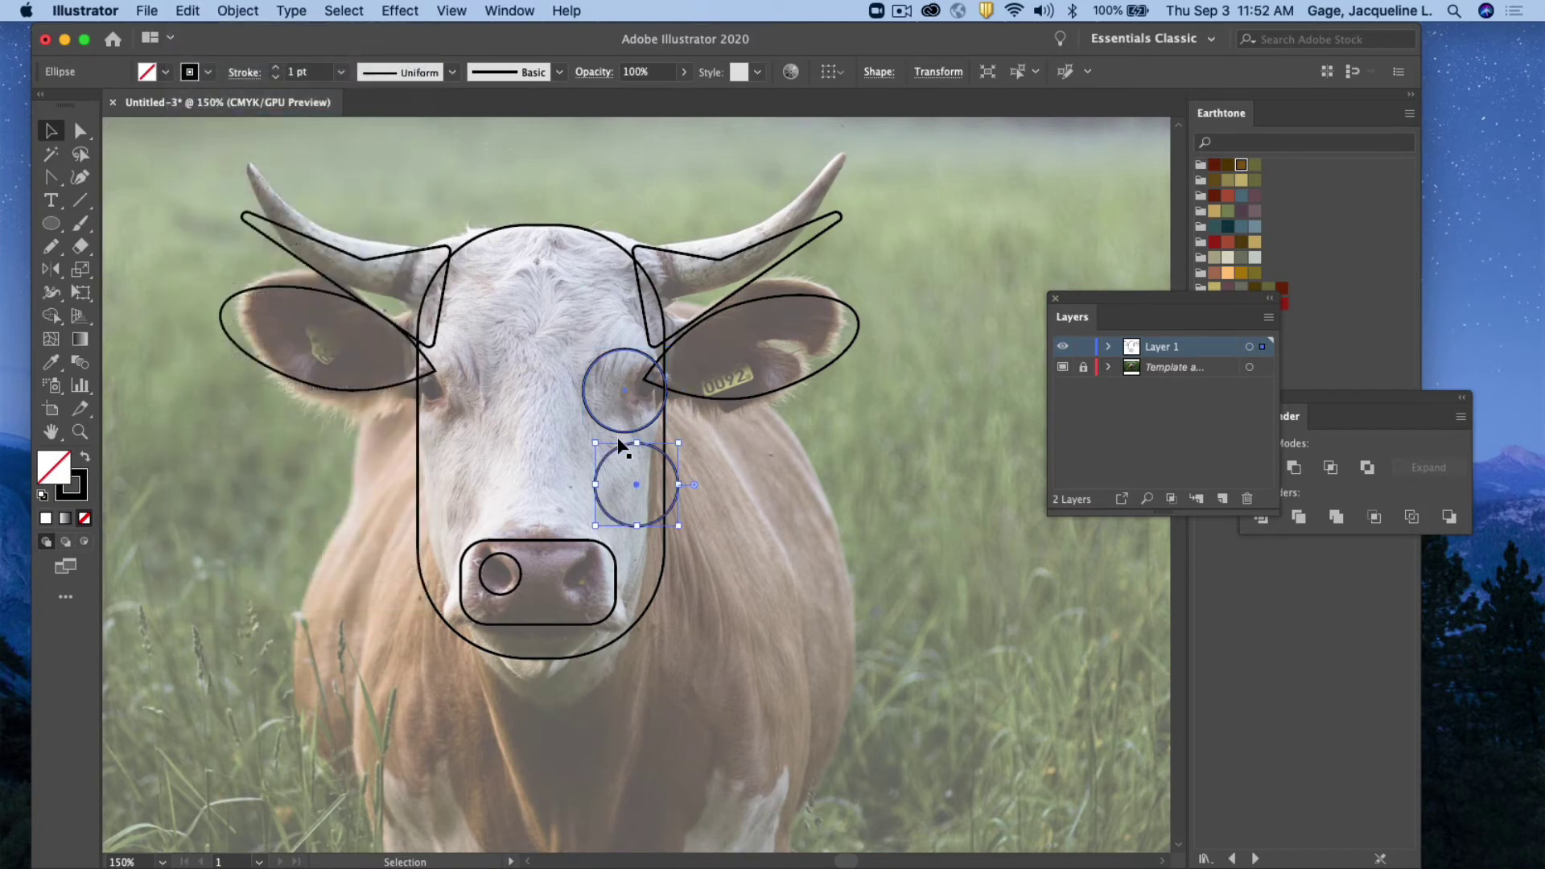
Place the pasted eye circle over the cow's other eye, level with the original, and nudge it outward to the edge of the head
{"action": "left_click", "coordinate": [818, 551]}
{"action": "left_click_drag", "start_coordinate": [674, 509], "coordinate": [493, 412]}
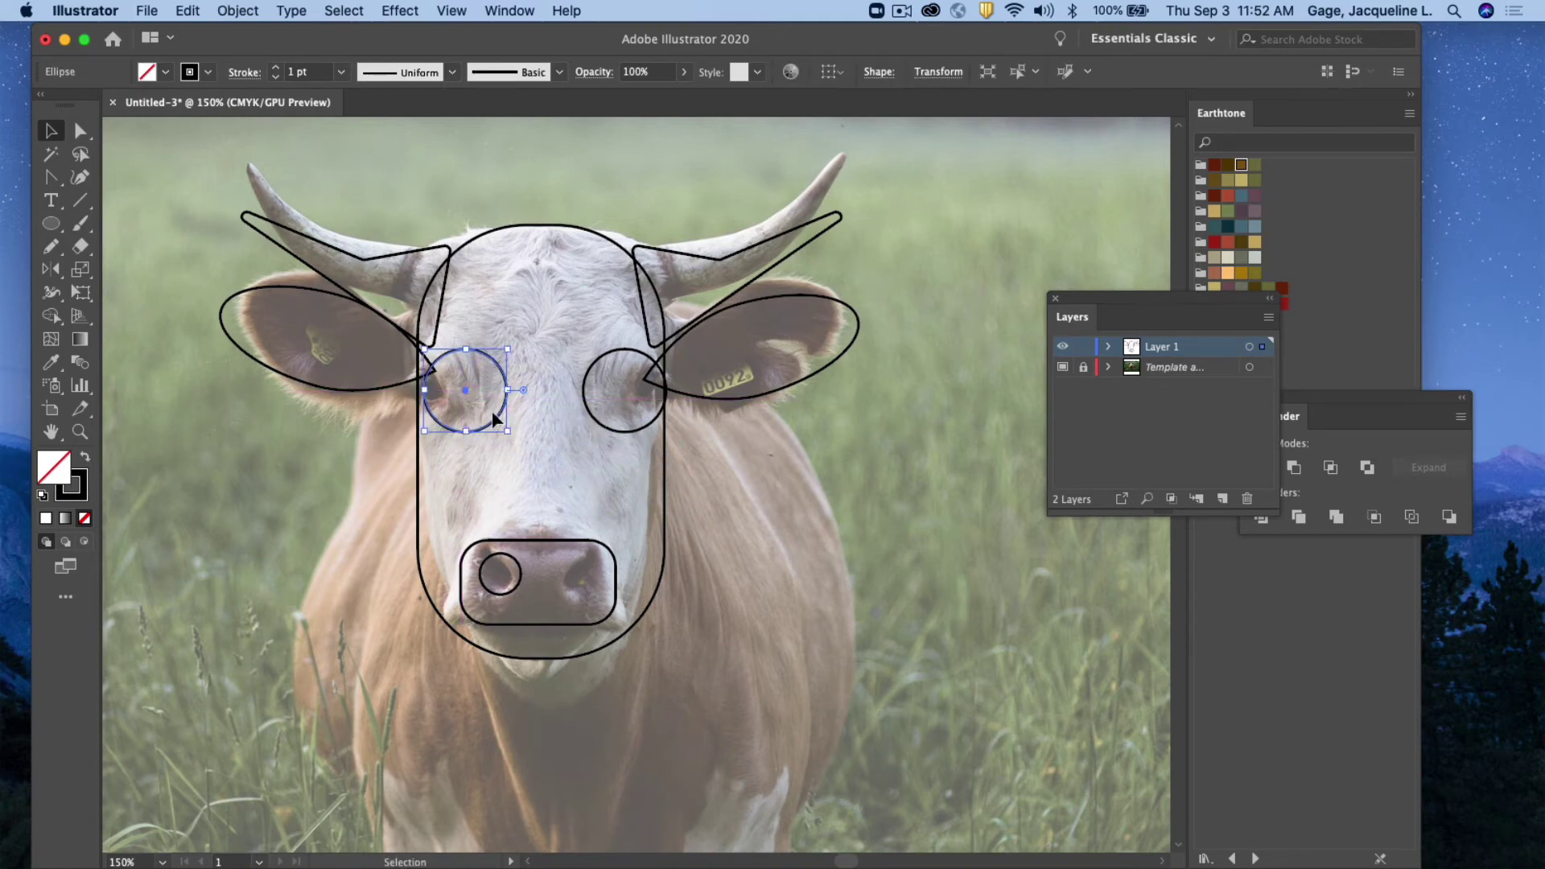
{"action": "key", "text": "Left"}
{"action": "key", "text": "Left"}
{"action": "key", "text": "Left"}
{"action": "key", "text": "Left"}
{"action": "key", "text": "Left"}
{"action": "key", "text": "Left"}
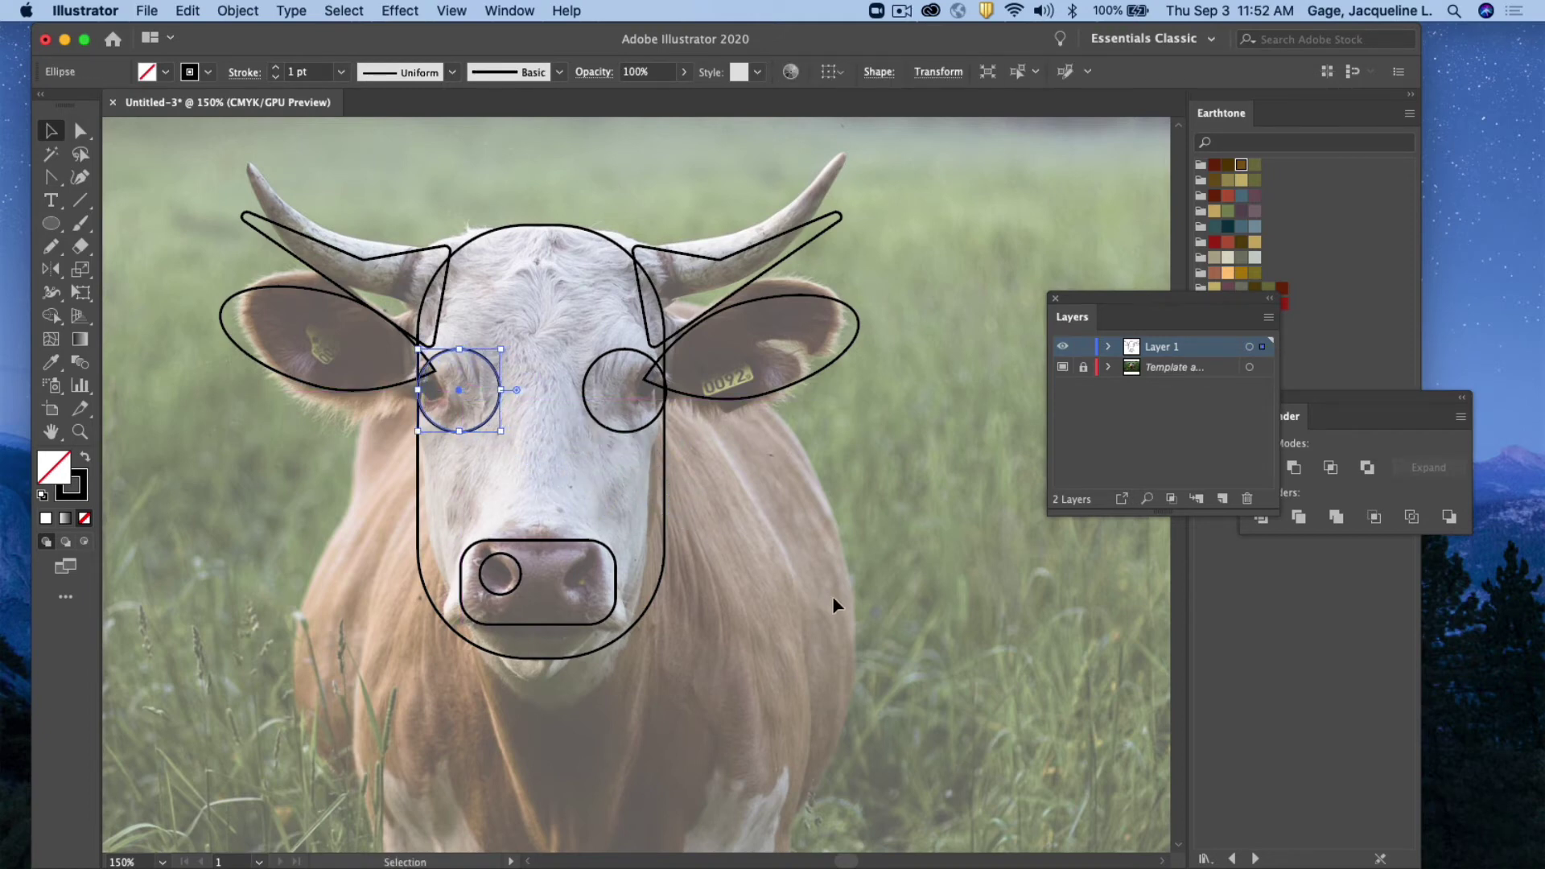
{"action": "left_click", "coordinate": [693, 602]}
Duplicate the nostril circle by copying and pasting it, and place the copy over the other nostril, level with the original
{"action": "left_click", "coordinate": [521, 579]}
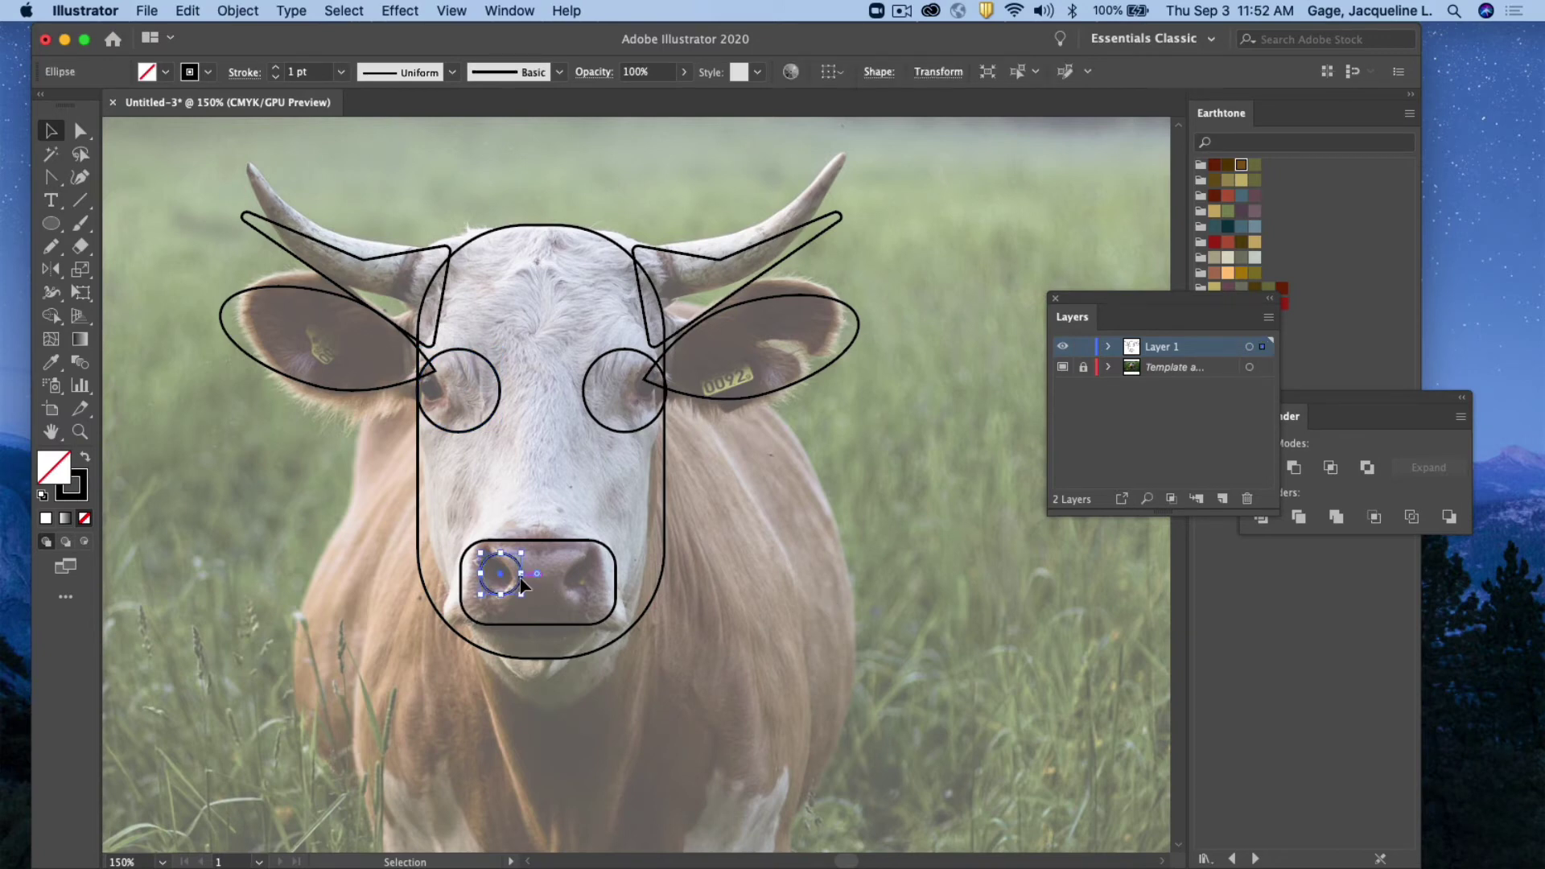
{"action": "left_click", "coordinate": [186, 12]}
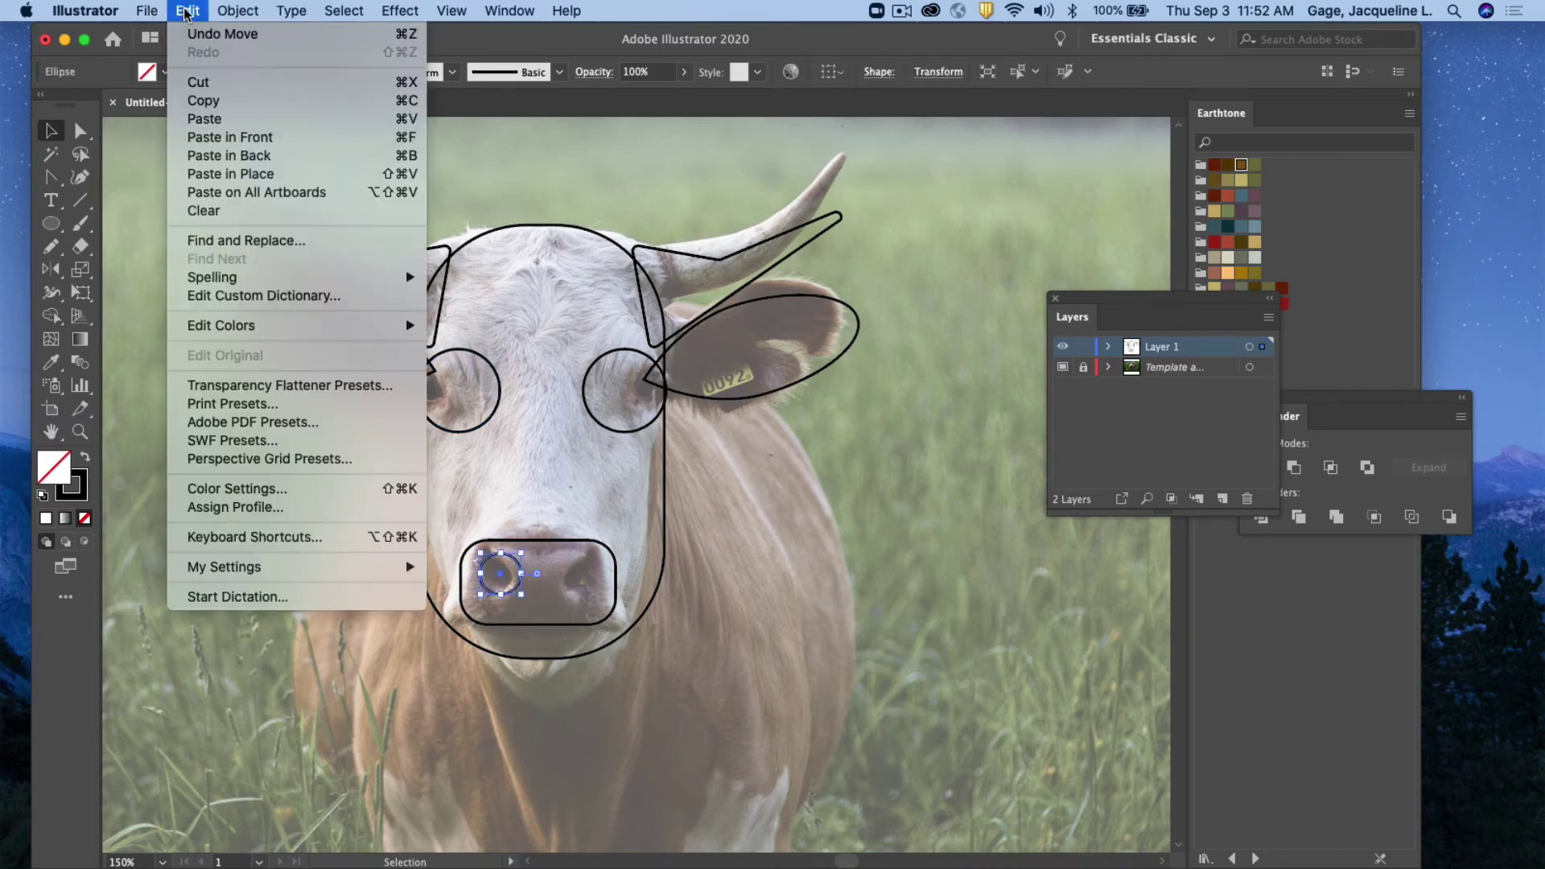
{"action": "left_click", "coordinate": [205, 101]}
{"action": "left_click", "coordinate": [194, 11]}
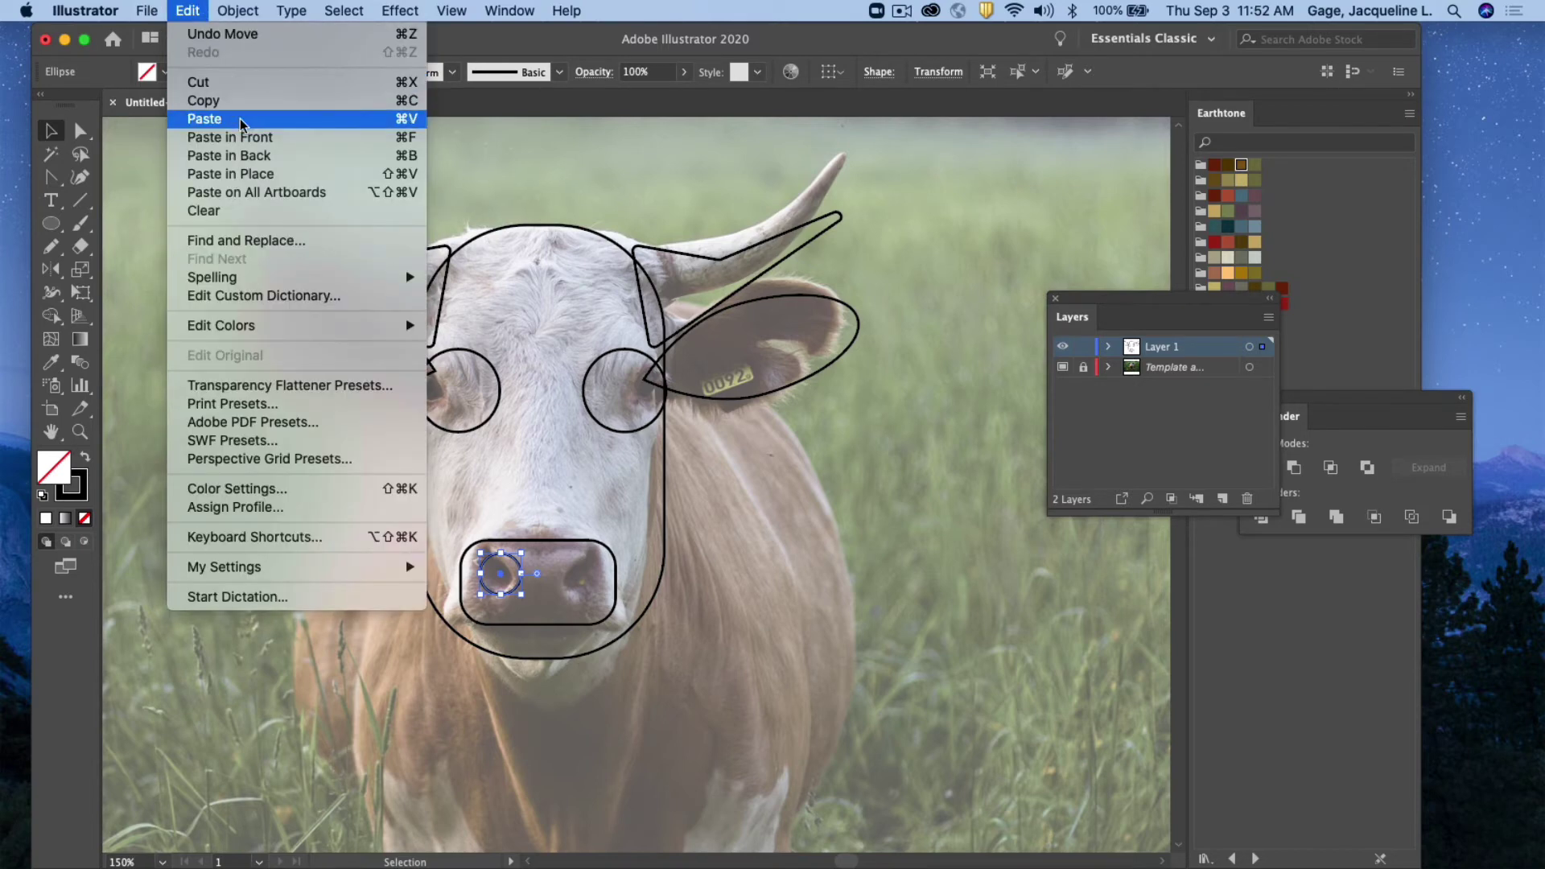
{"action": "left_click", "coordinate": [205, 118]}
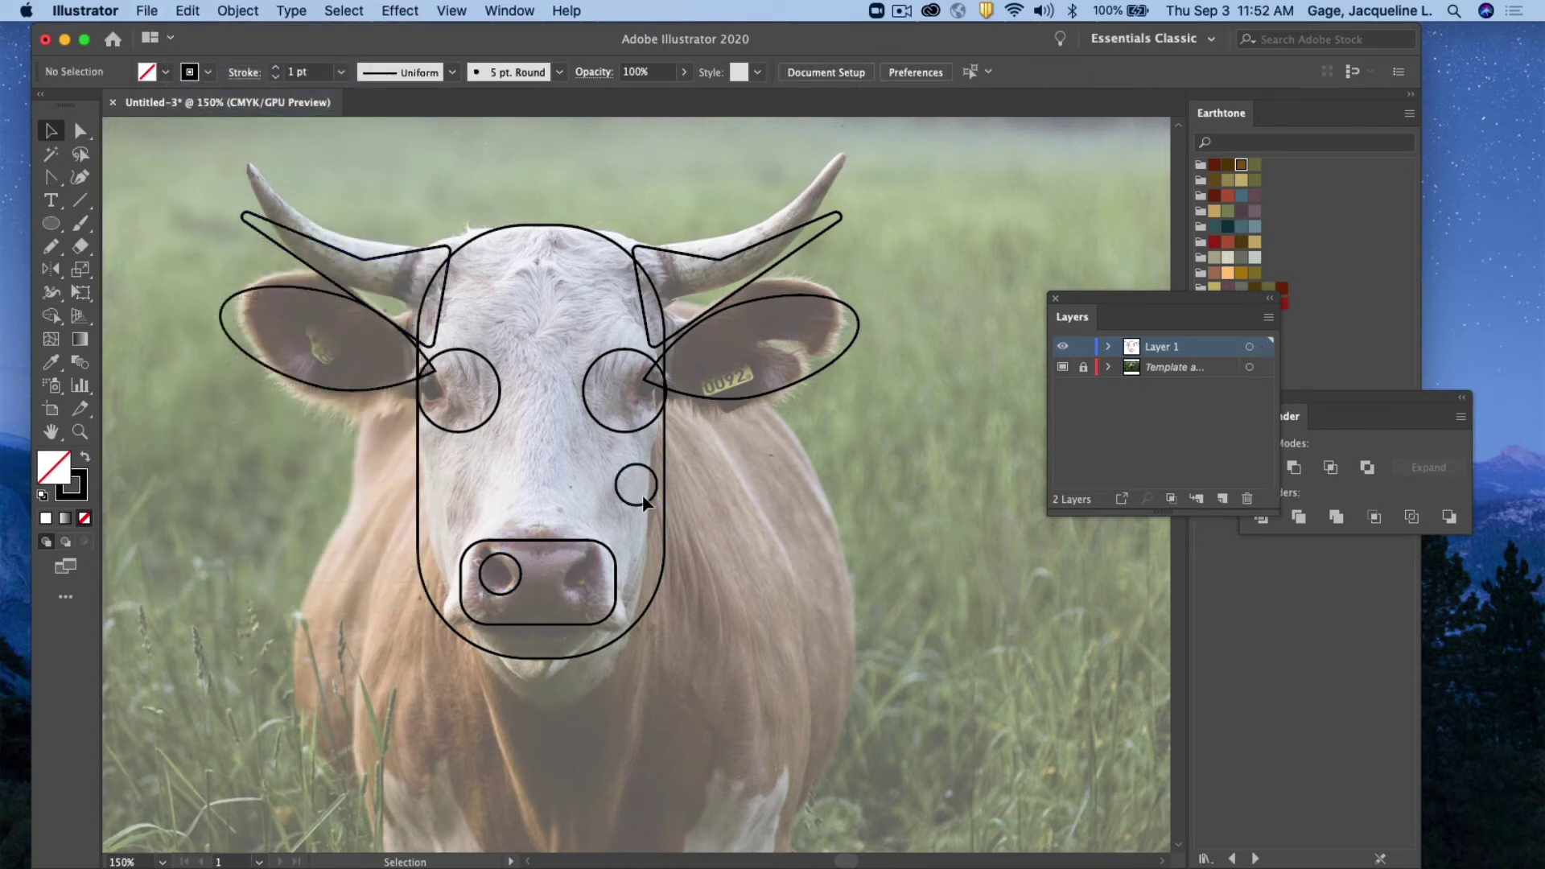
{"action": "left_click_drag", "start_coordinate": [643, 494], "coordinate": [587, 583]}
{"action": "left_click", "coordinate": [752, 548]}
{"action": "left_click_drag", "start_coordinate": [643, 504], "coordinate": [588, 592]}
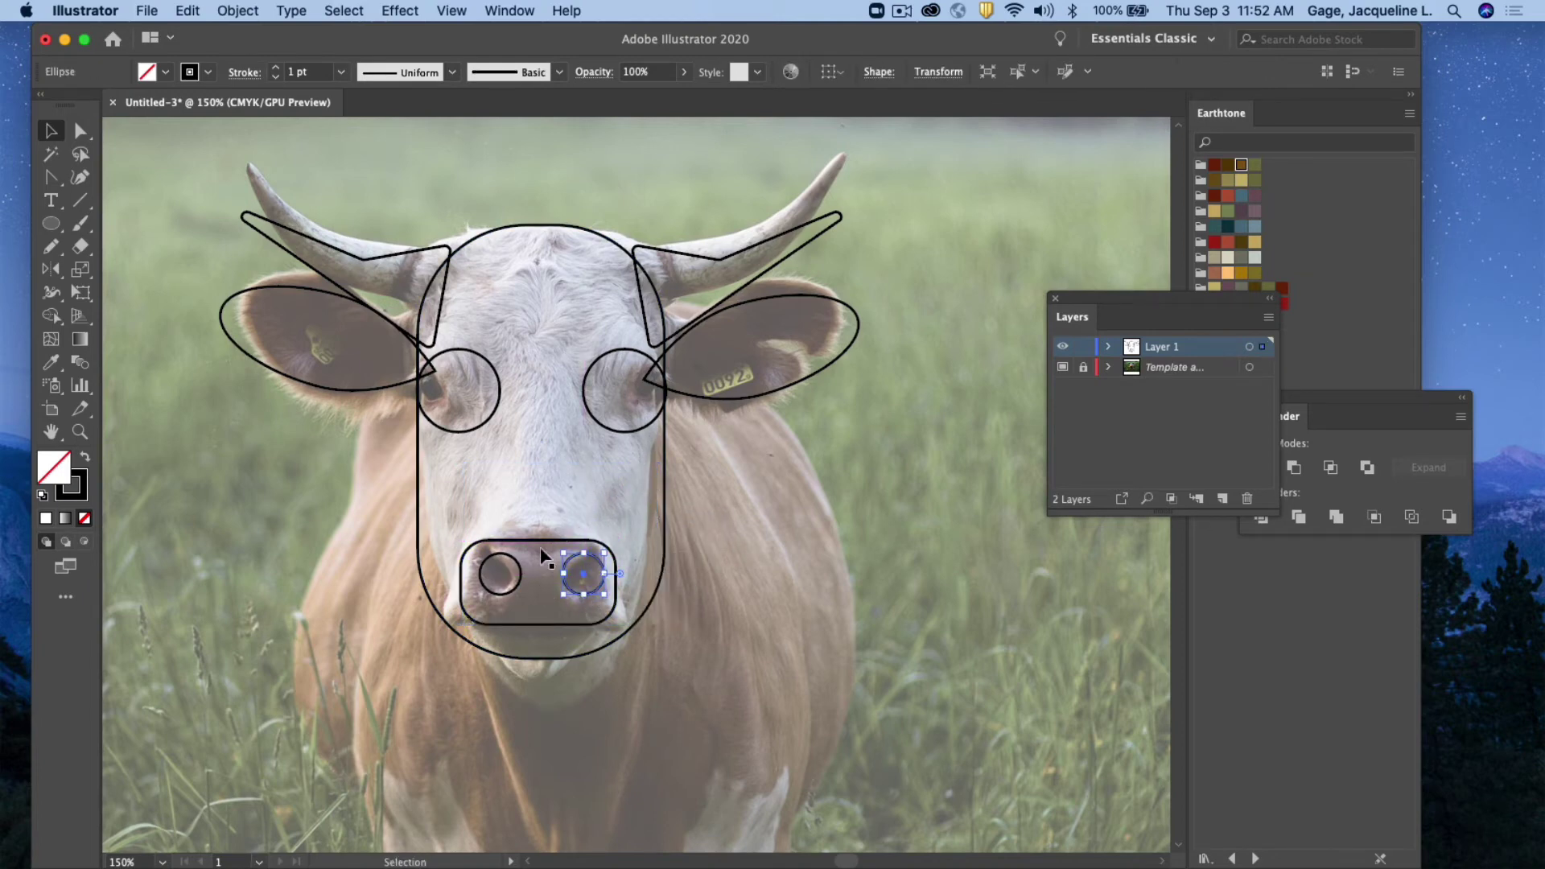
Select both nostril circles and nudge them slightly left and down to center them within the muzzle shape
{"action": "left_click", "coordinate": [517, 587], "text": "shift"}
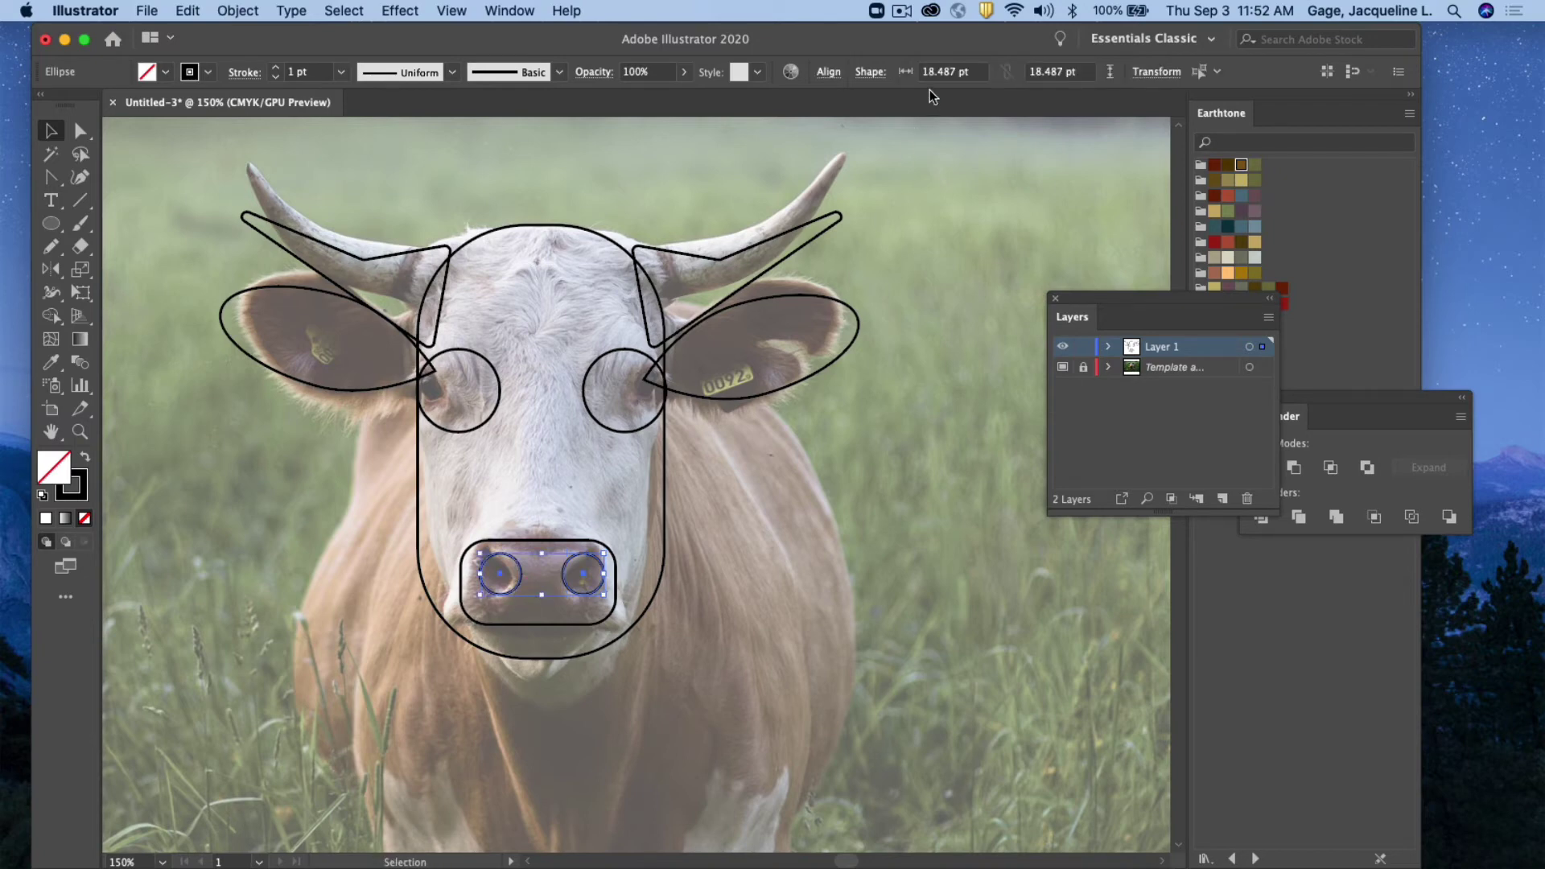
{"action": "left_click", "coordinate": [828, 74]}
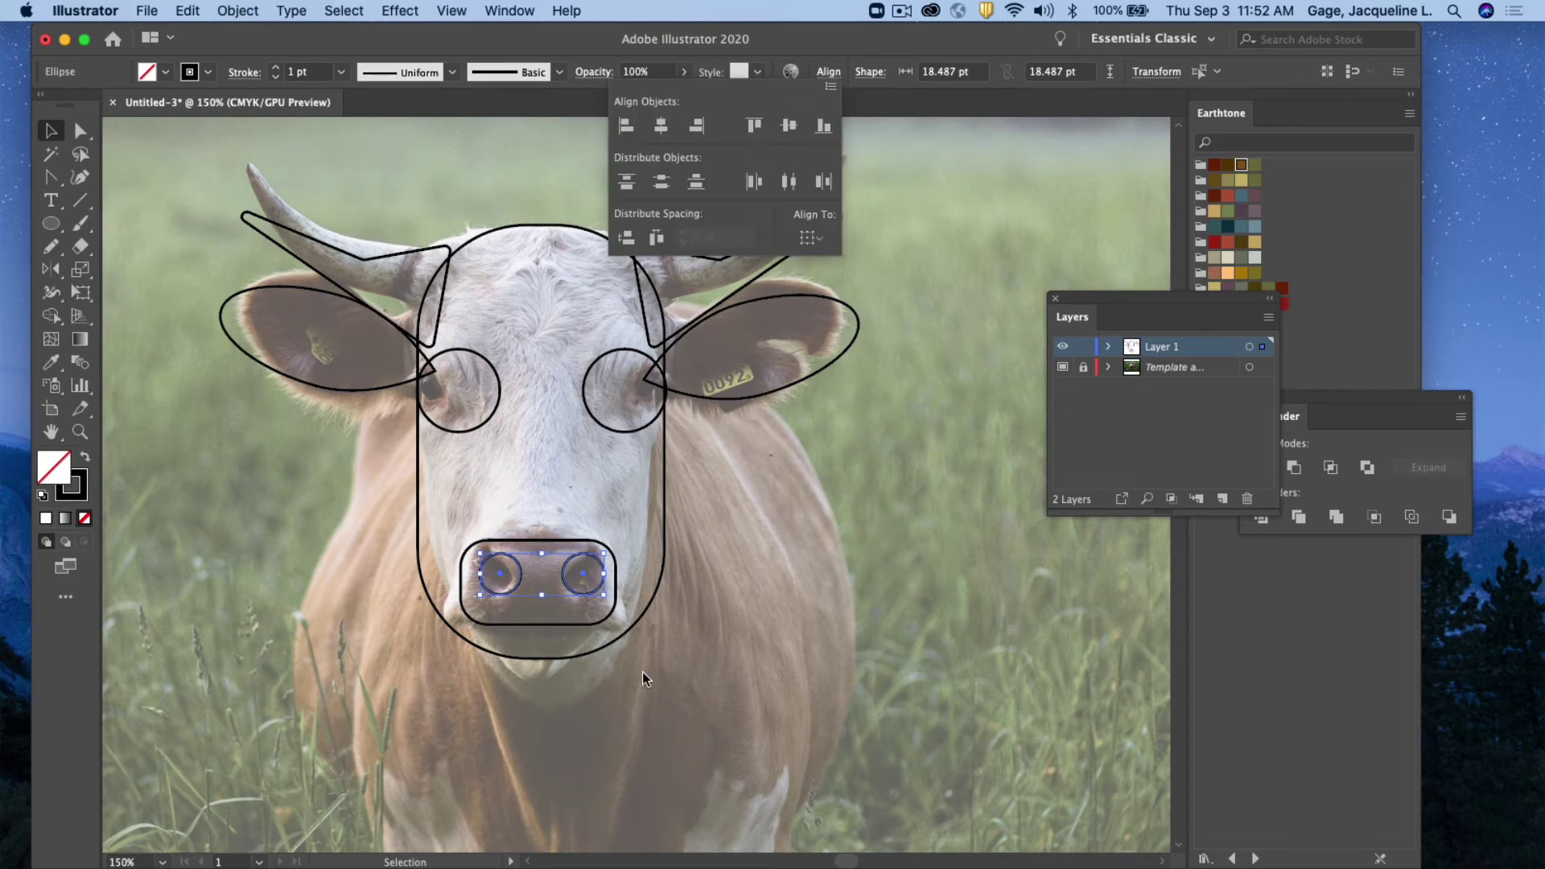
{"action": "key", "text": "Escape"}
{"action": "key", "text": "Left"}
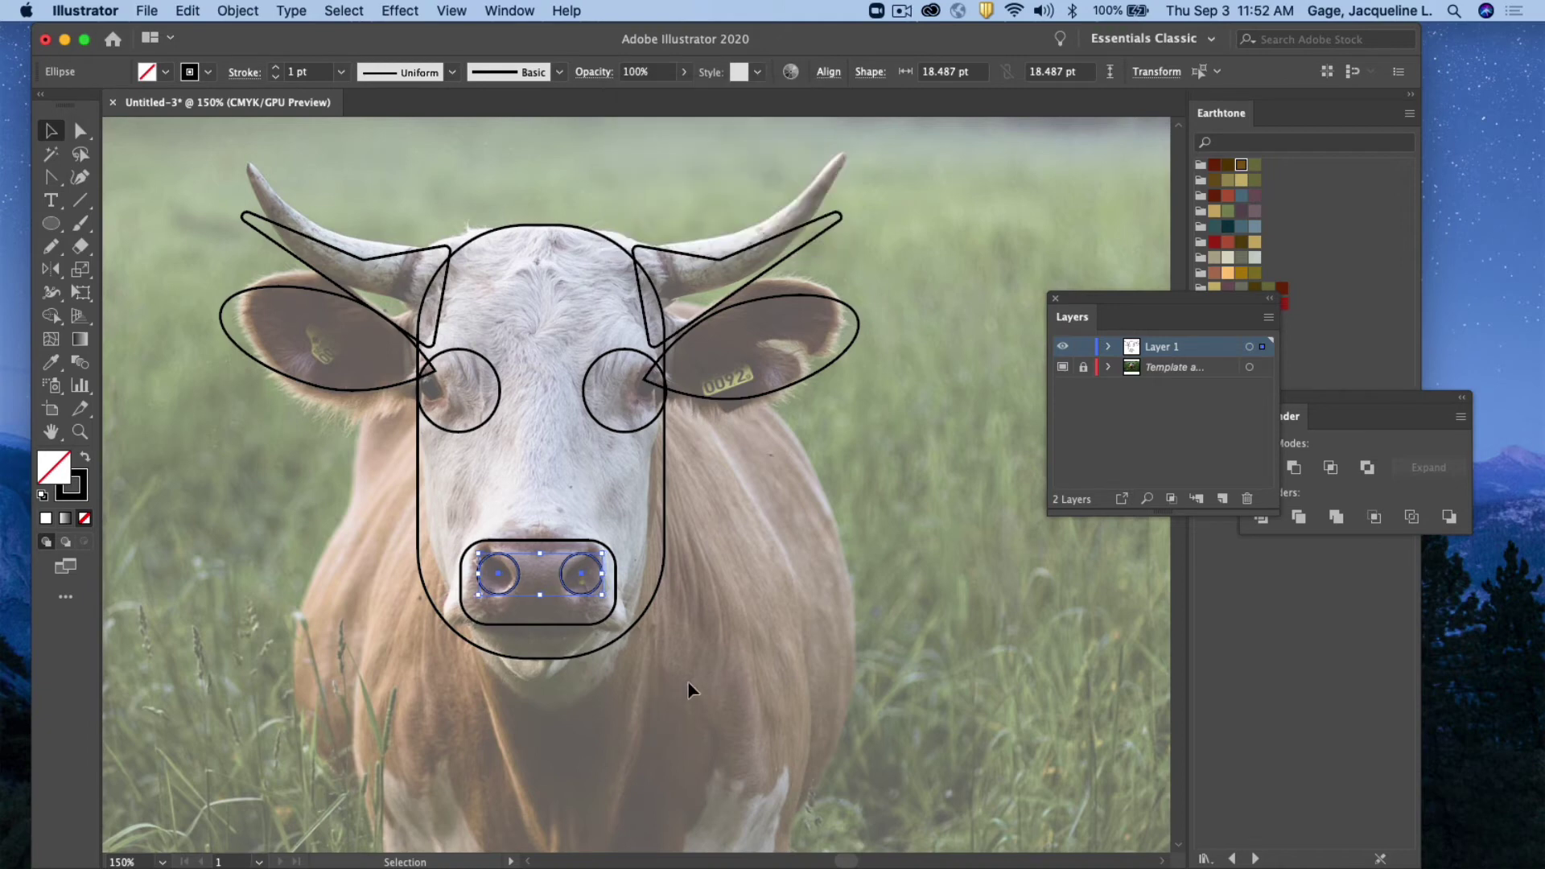
{"action": "key", "text": "Down"}
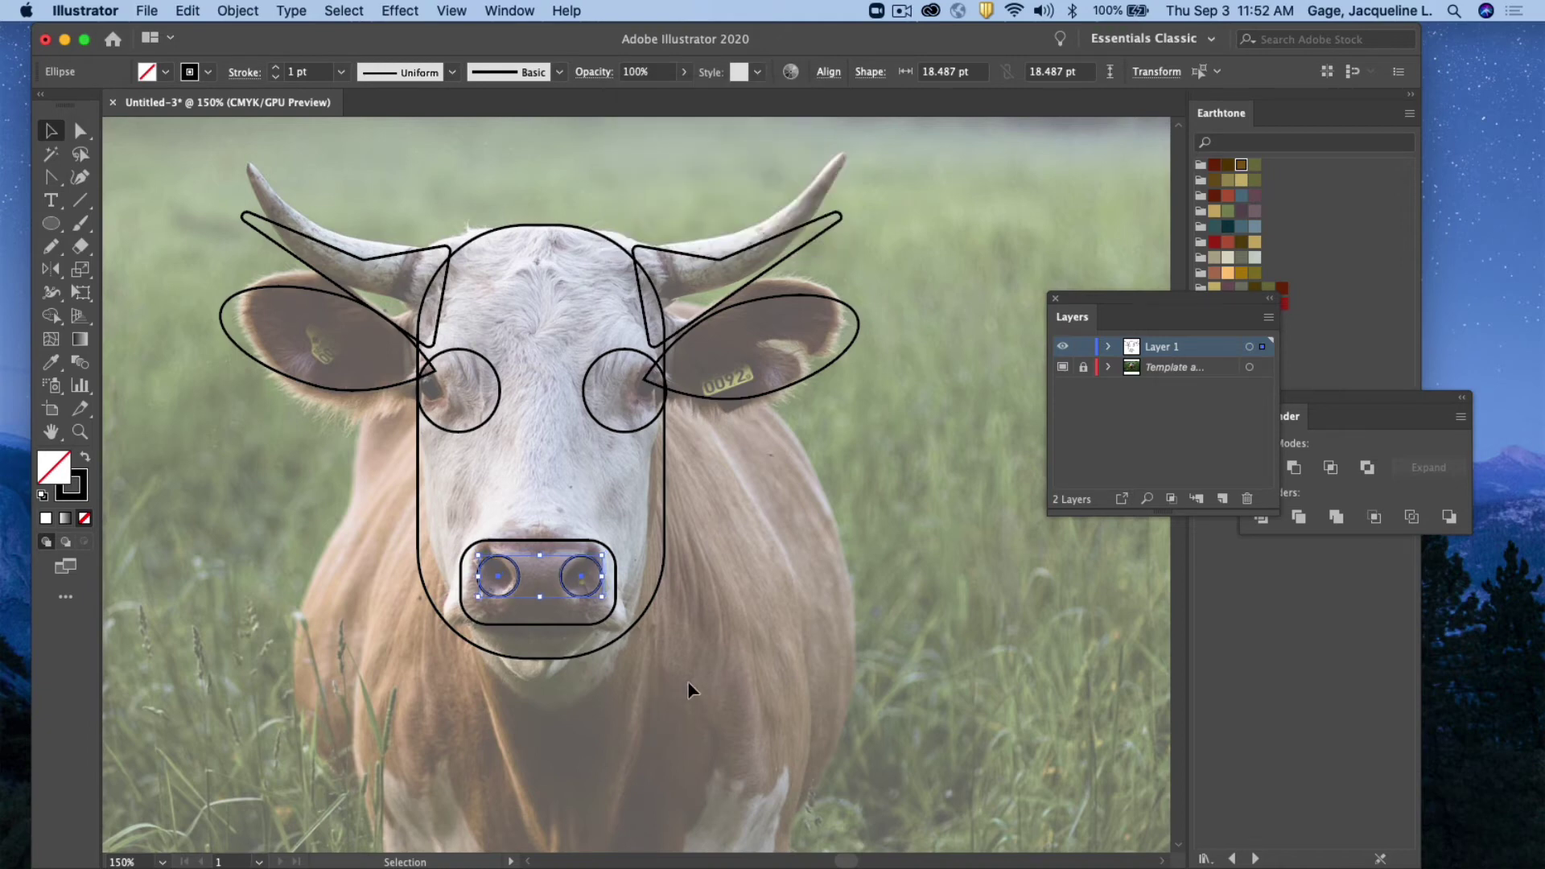
{"action": "left_click", "coordinate": [737, 676]}
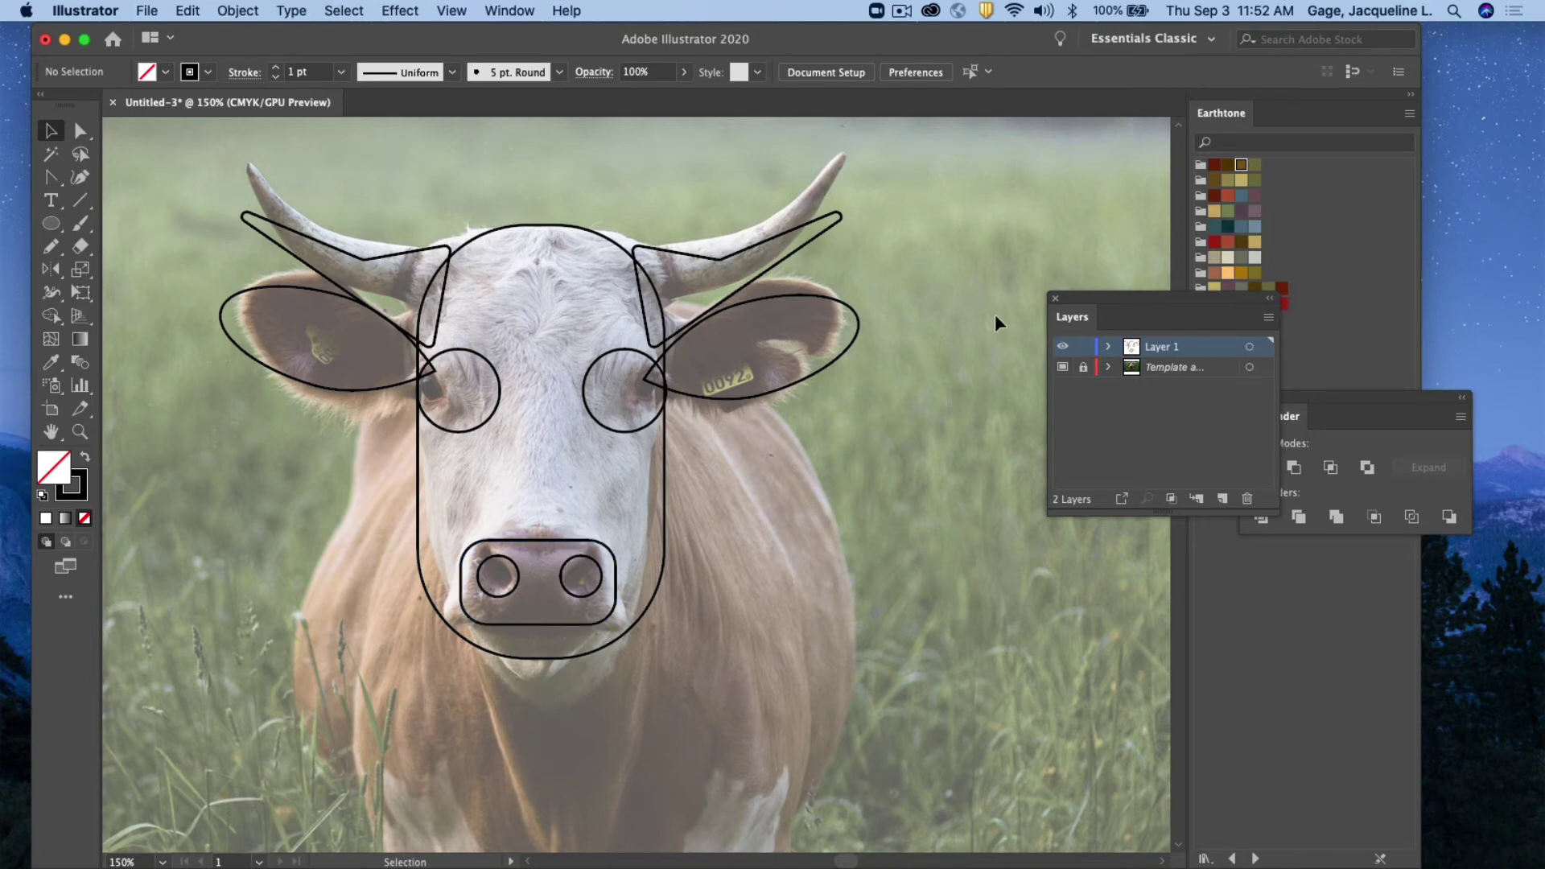
Hide the template photo layer to check the traced outlines alone, and show it again
{"action": "left_click", "coordinate": [1060, 368]}
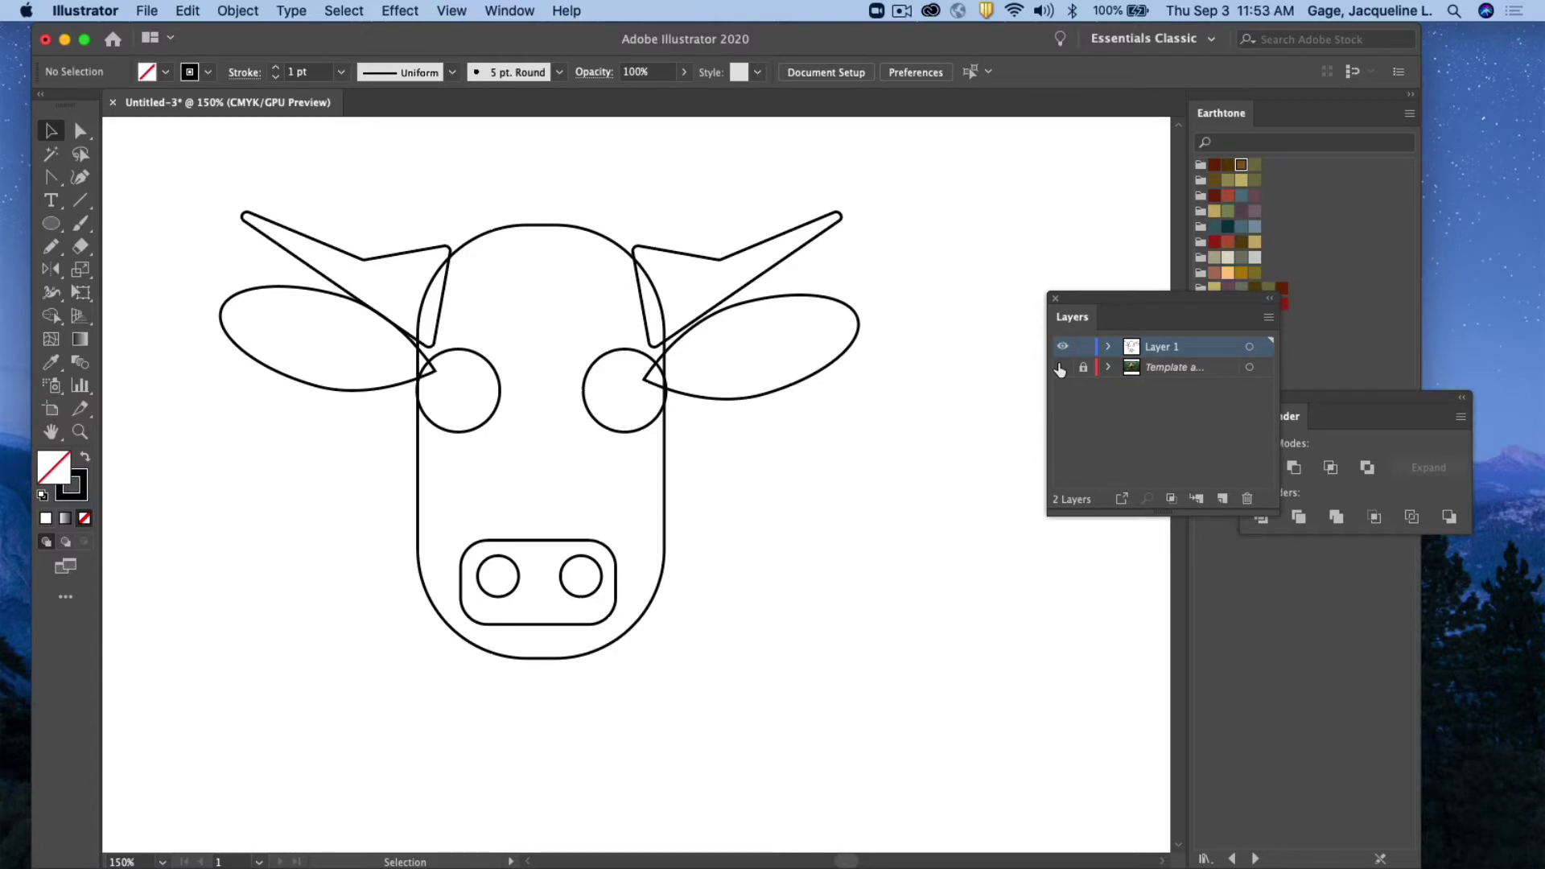
{"action": "left_click", "coordinate": [1061, 368]}
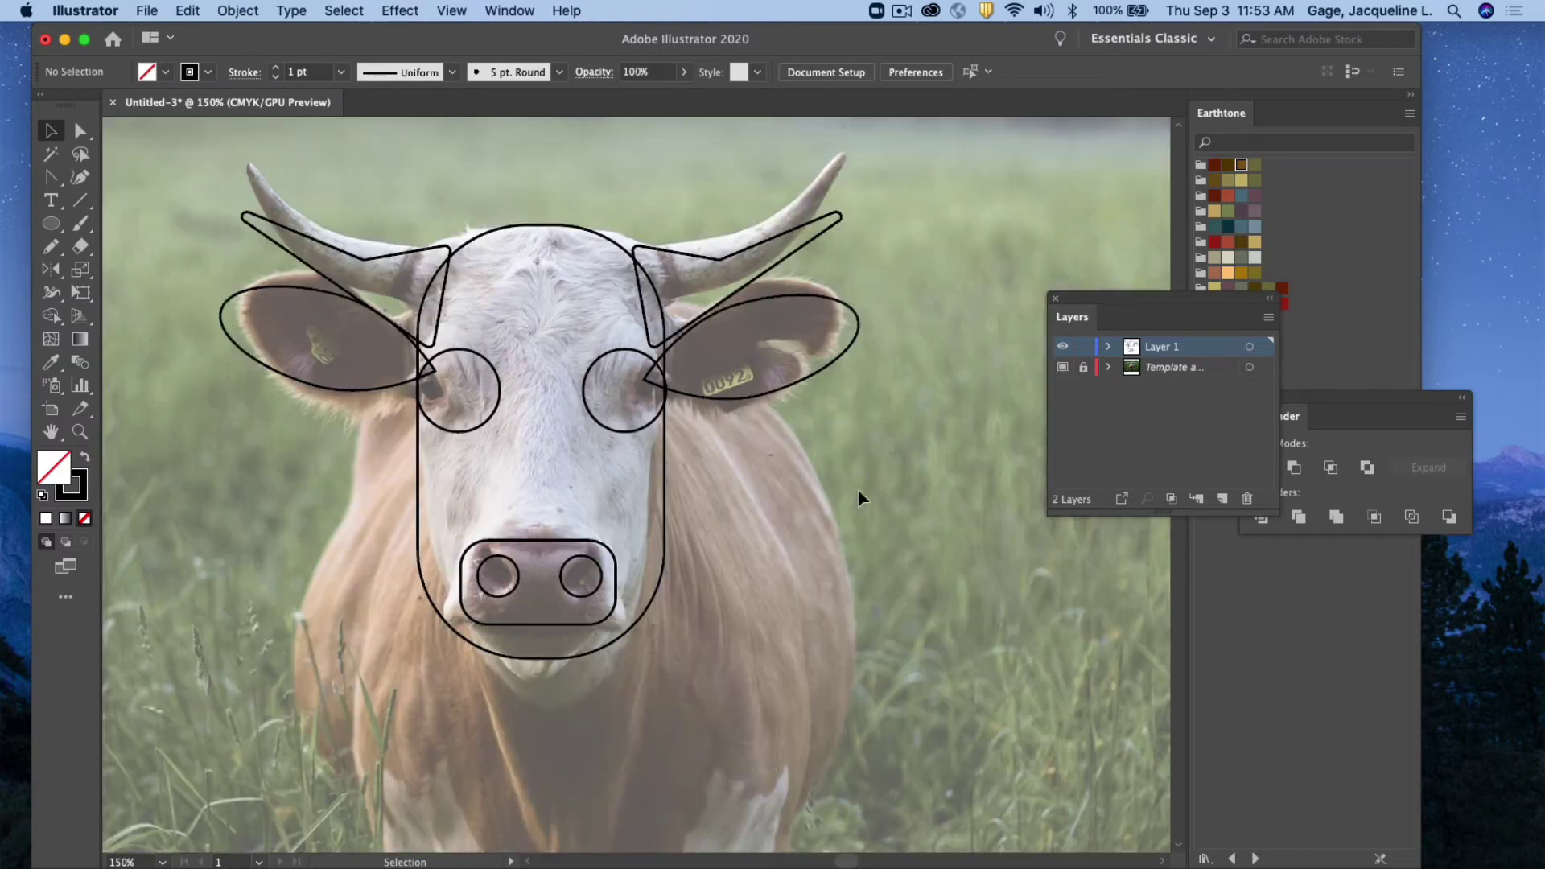
{"action": "scroll", "coordinate": [842, 528], "scroll_direction": "down", "scroll_amount": 3}
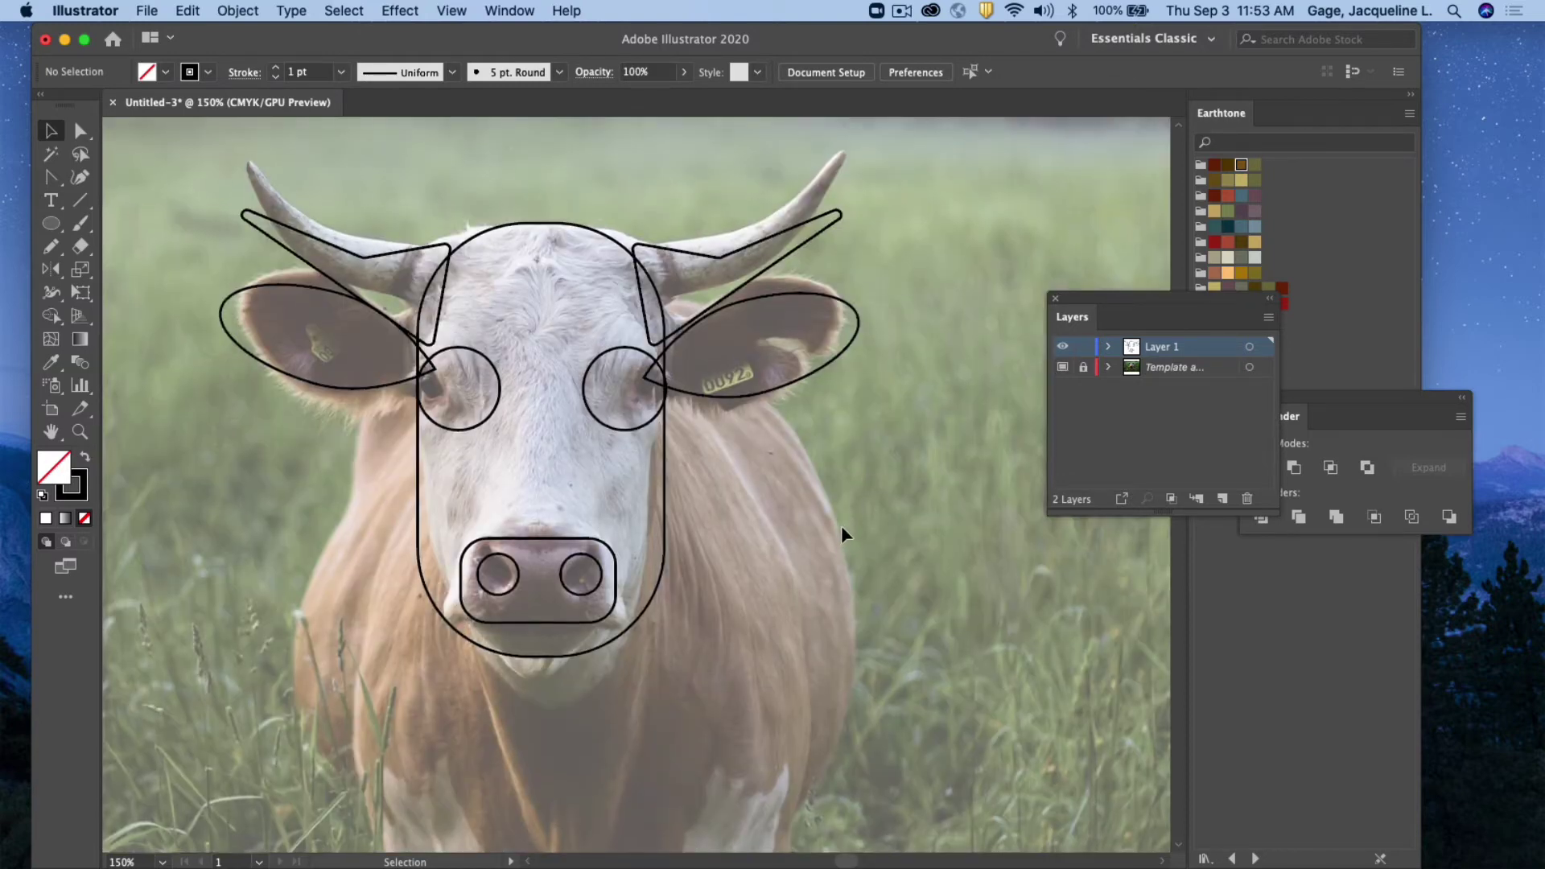
{"action": "scroll", "coordinate": [842, 534], "scroll_direction": "down", "scroll_amount": 1}
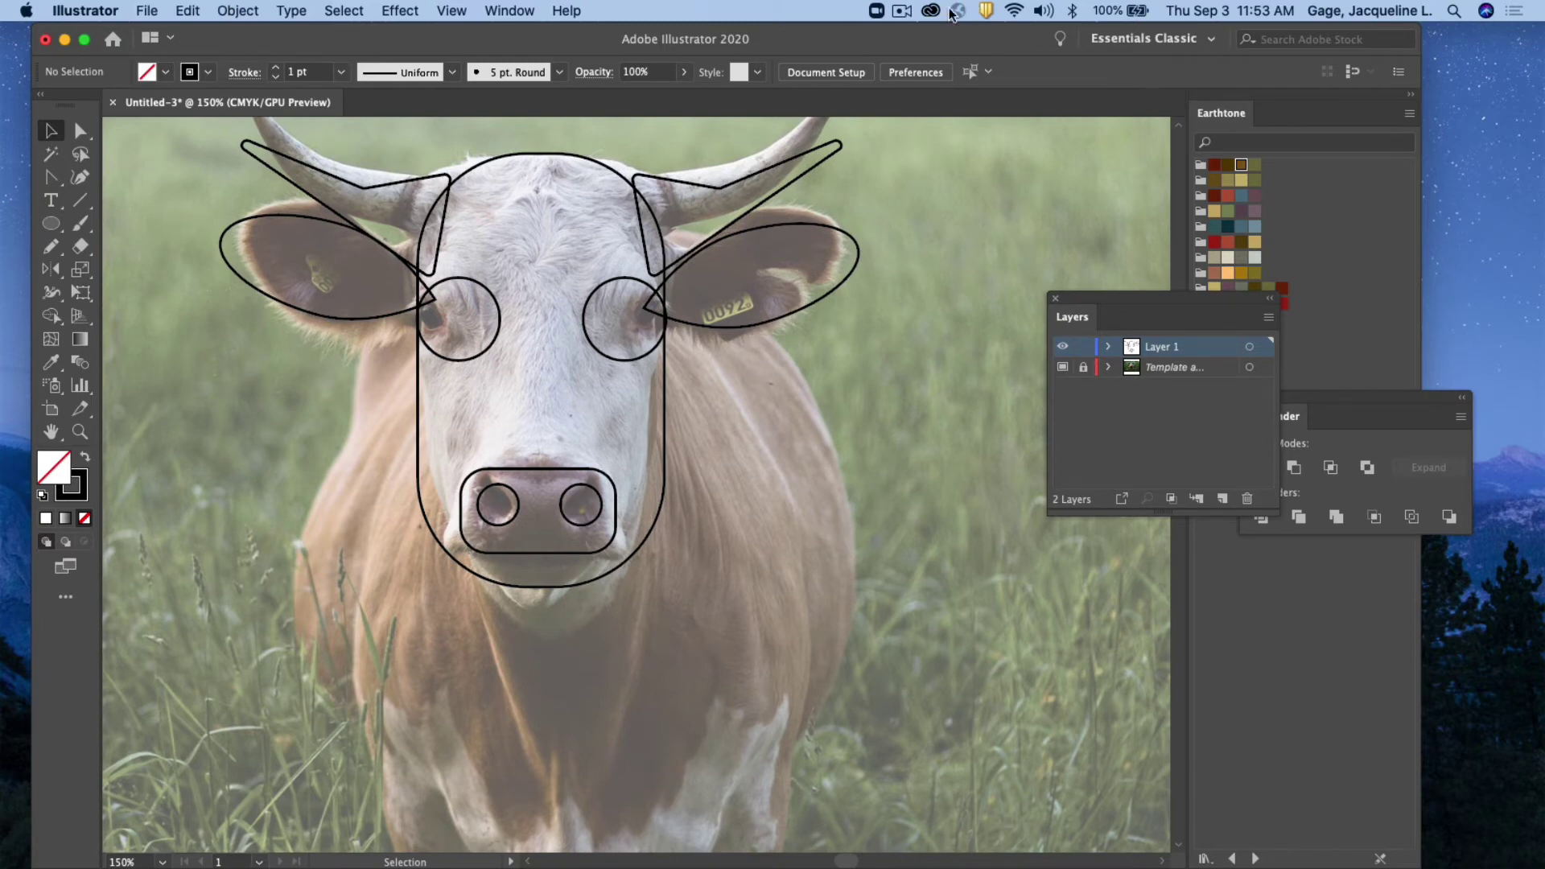
{"action": "left_click", "coordinate": [902, 11]}
{"action": "left_click", "coordinate": [929, 53]}
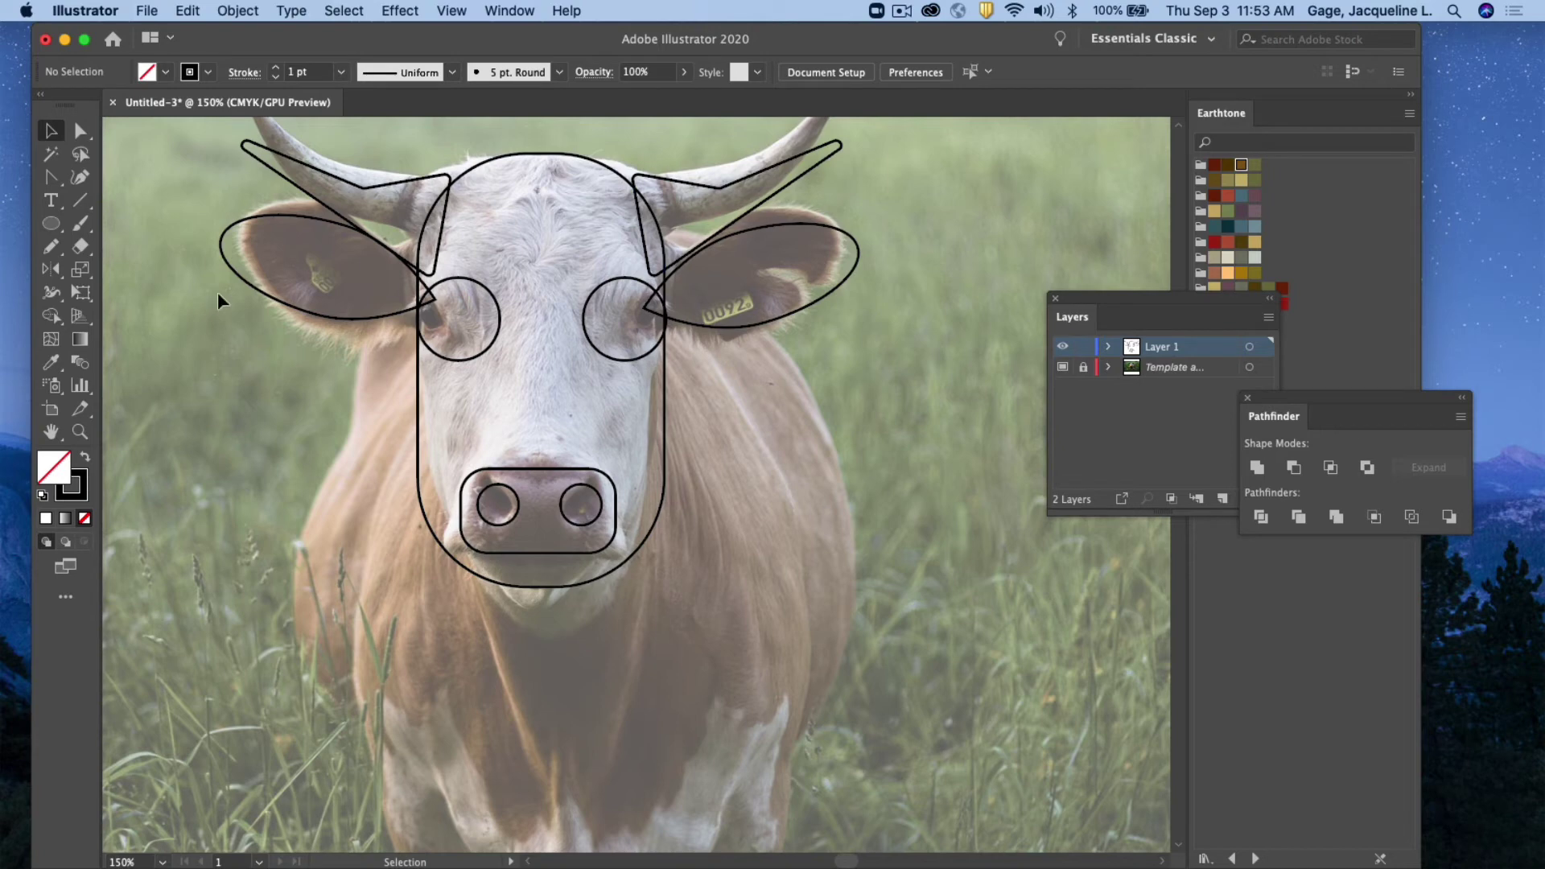
Draw a tall ellipse over the cow's body with the Ellipse tool, reaching from the eyes down to the chest
{"action": "left_click", "coordinate": [82, 431]}
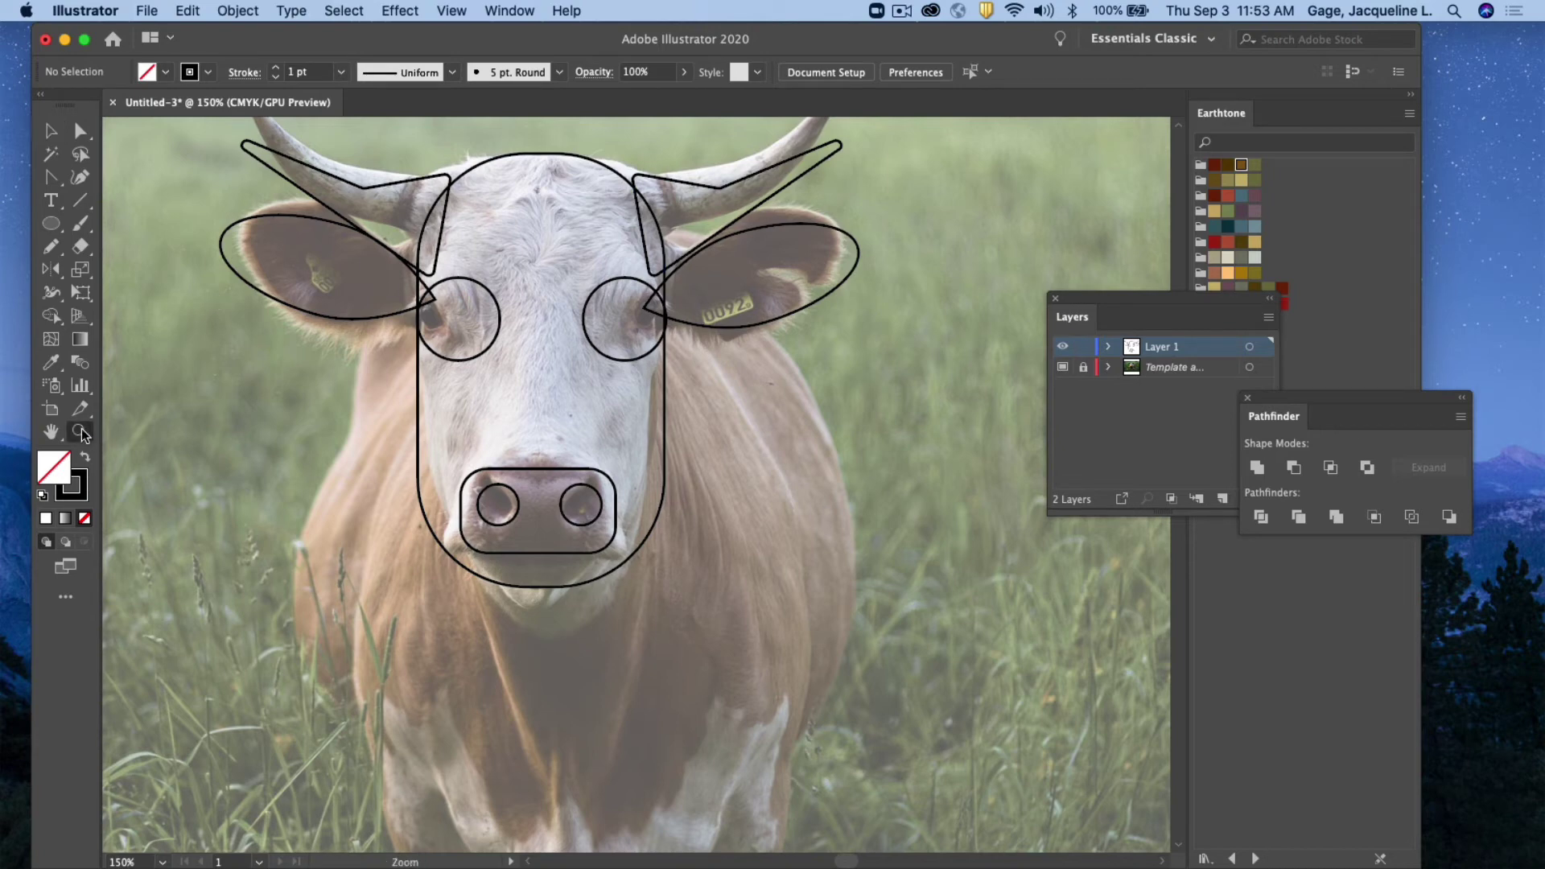
{"action": "left_click", "coordinate": [260, 457], "text": "alt"}
{"action": "left_click", "coordinate": [619, 553], "text": "alt"}
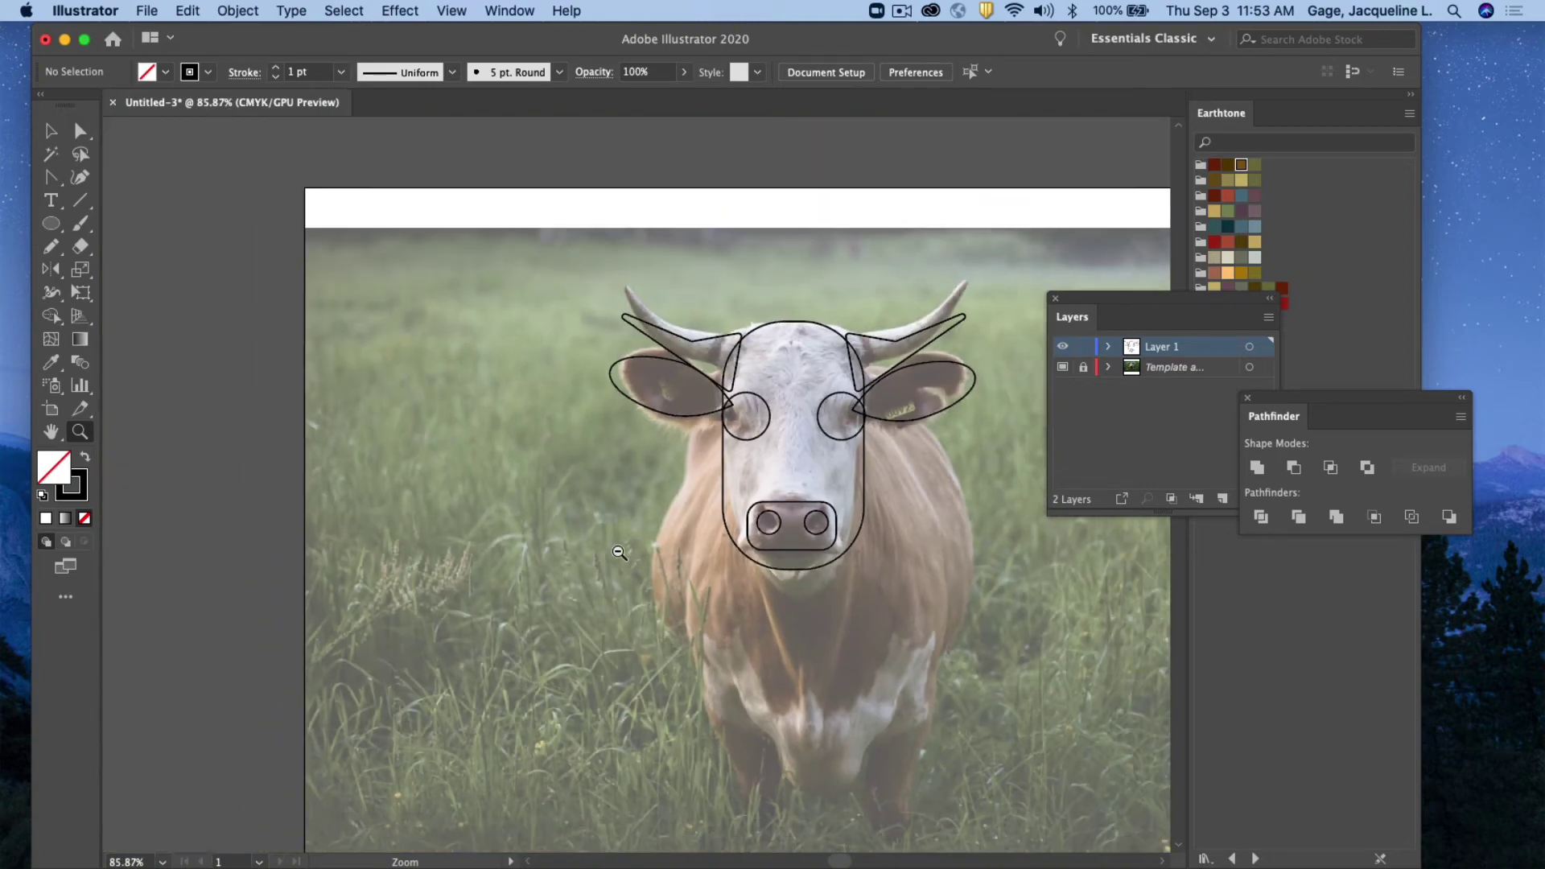
{"action": "left_click", "coordinate": [619, 552], "text": "alt"}
{"action": "left_click", "coordinate": [51, 431]}
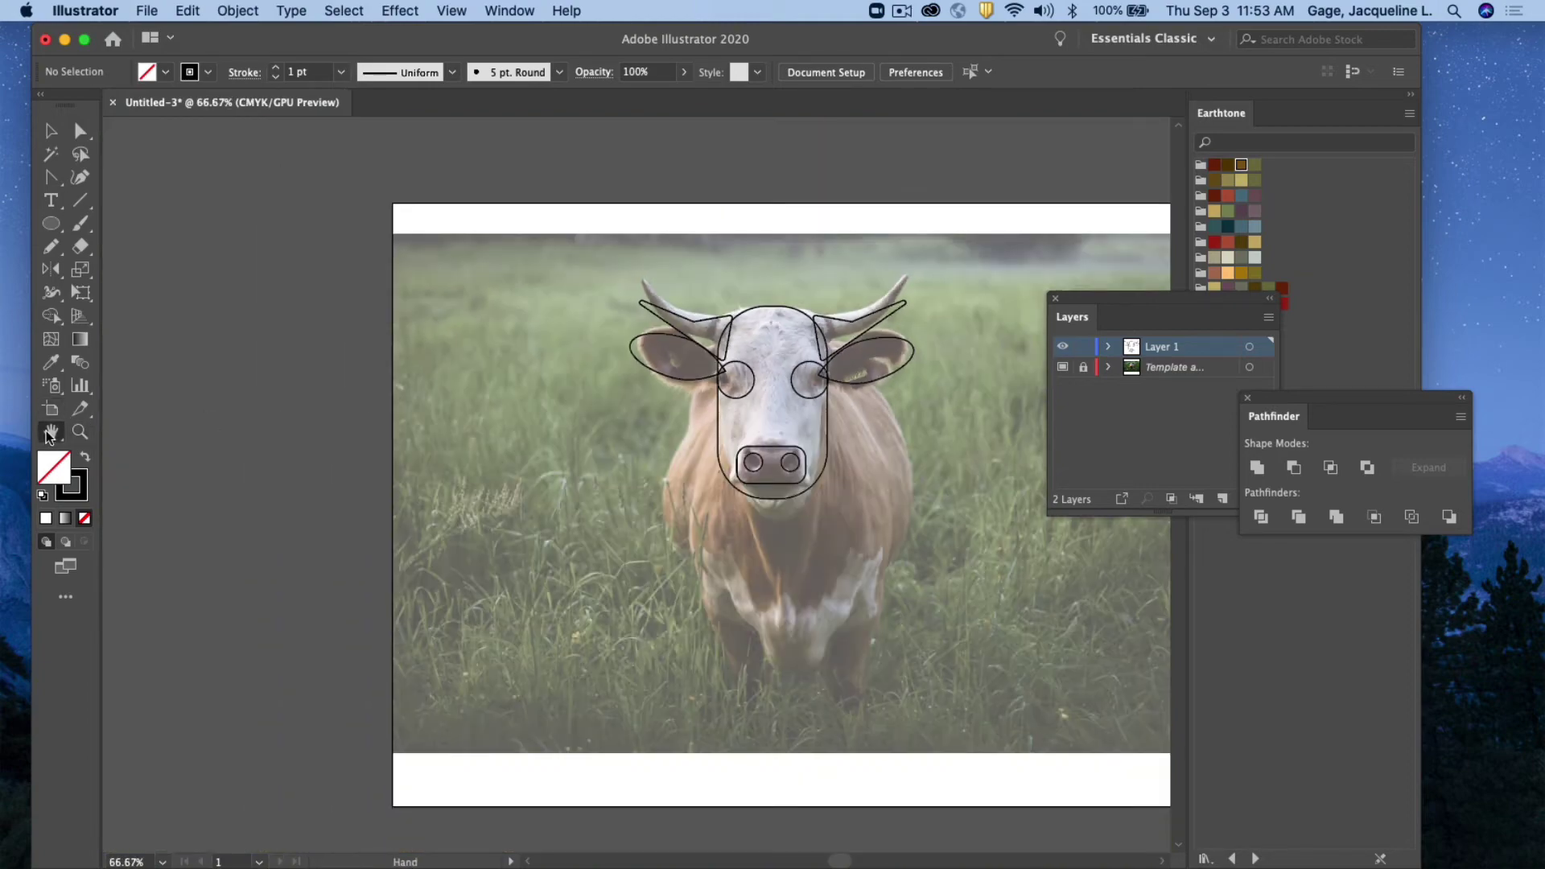
{"action": "mouse_move", "coordinate": [594, 467]}
{"action": "left_mouse_down"}
{"action": "mouse_move", "coordinate": [376, 421]}
{"action": "mouse_move", "coordinate": [389, 417]}
{"action": "left_mouse_up"}
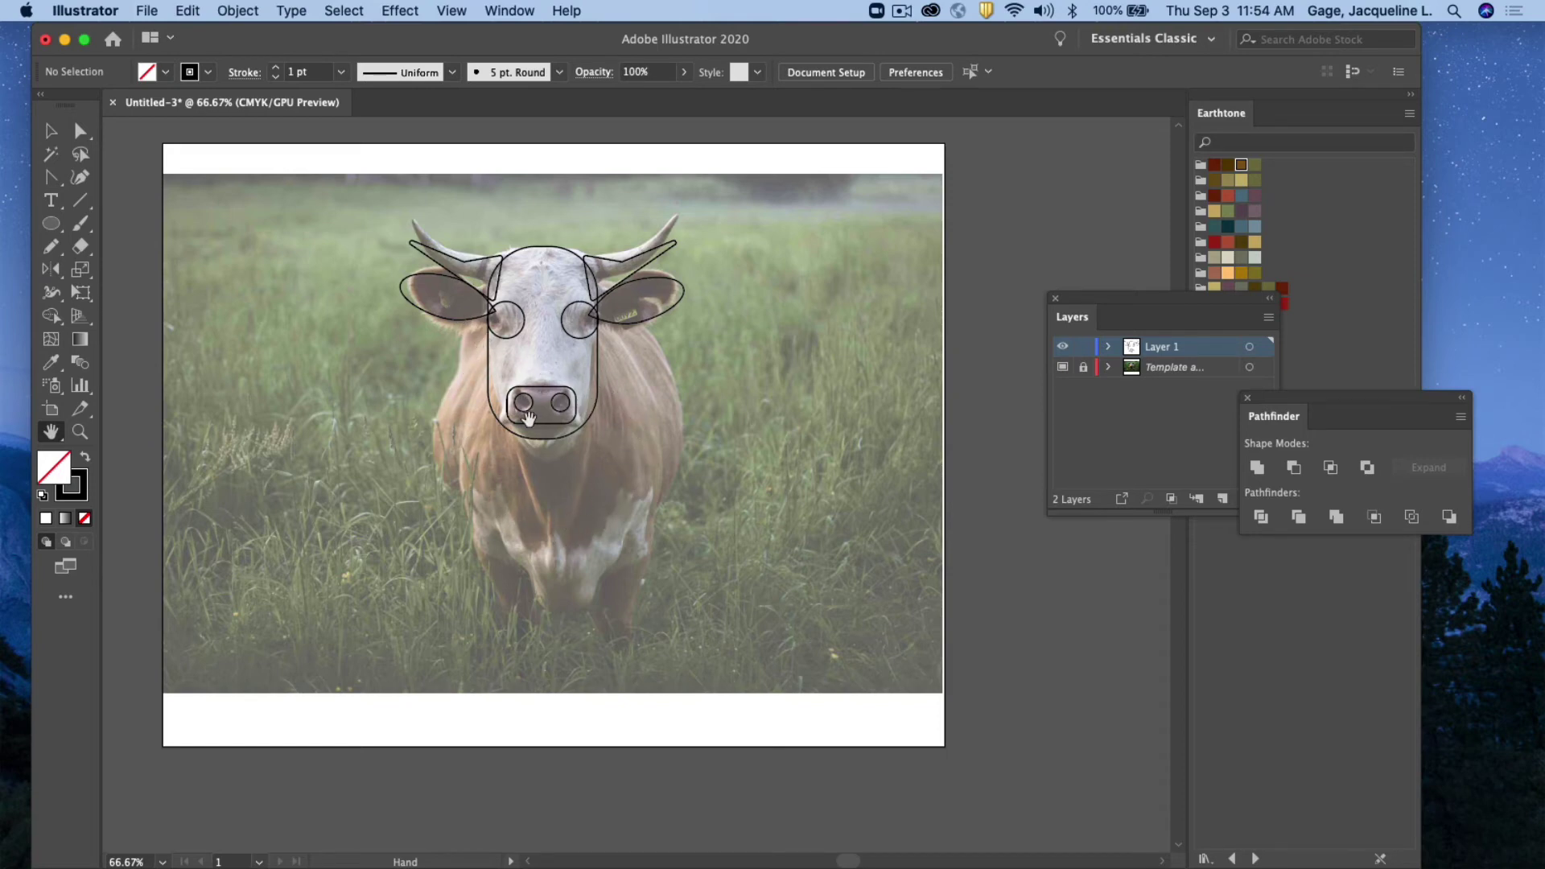
{"action": "left_click", "coordinate": [51, 224]}
{"action": "left_click", "coordinate": [51, 225]}
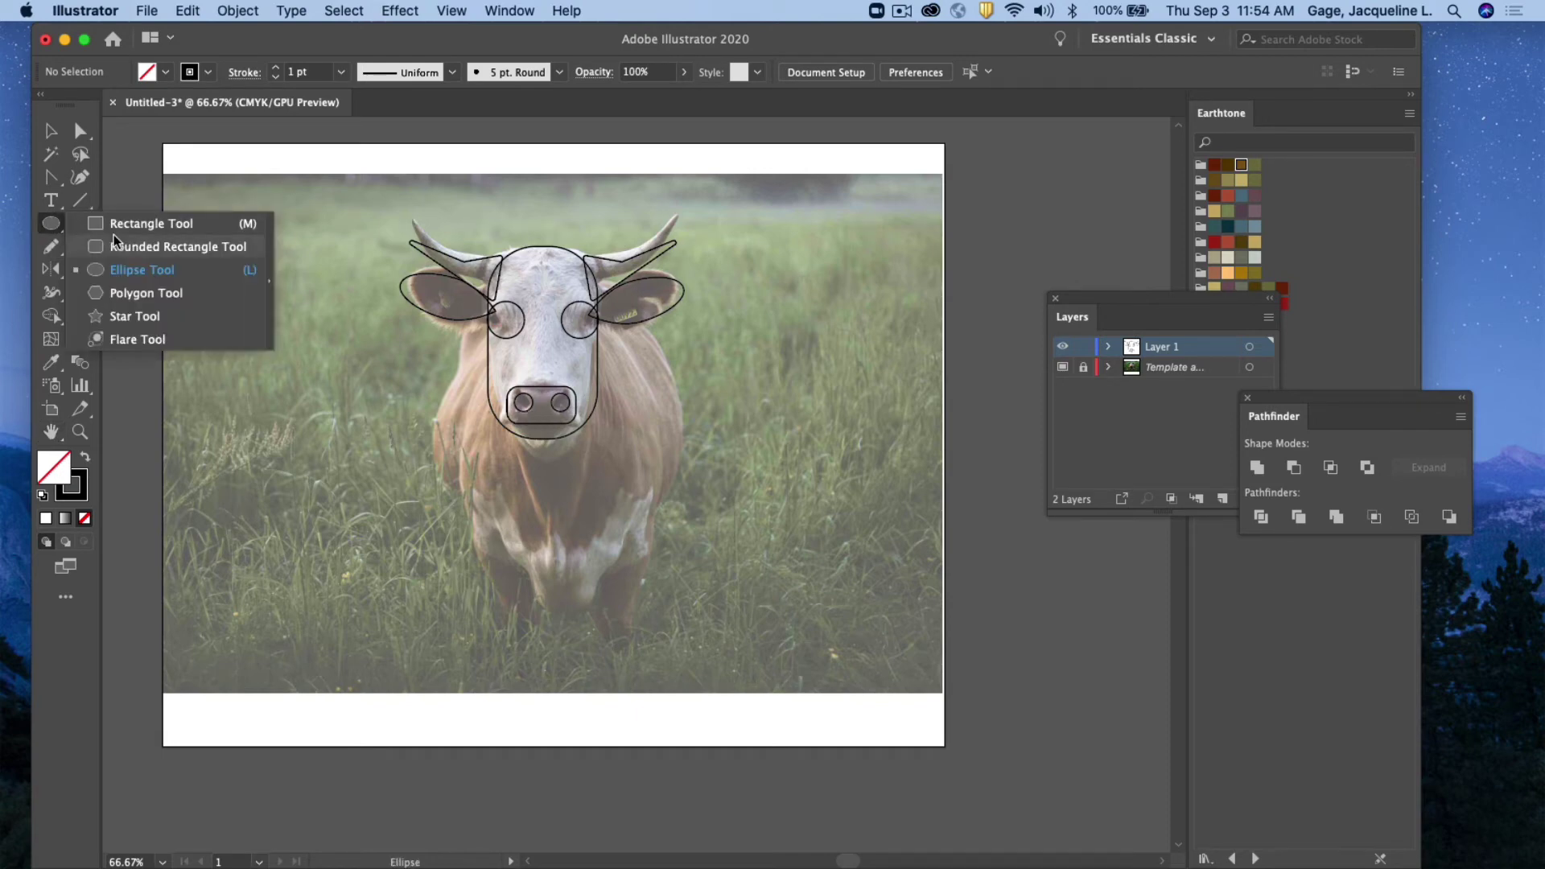
{"action": "left_click", "coordinate": [118, 273]}
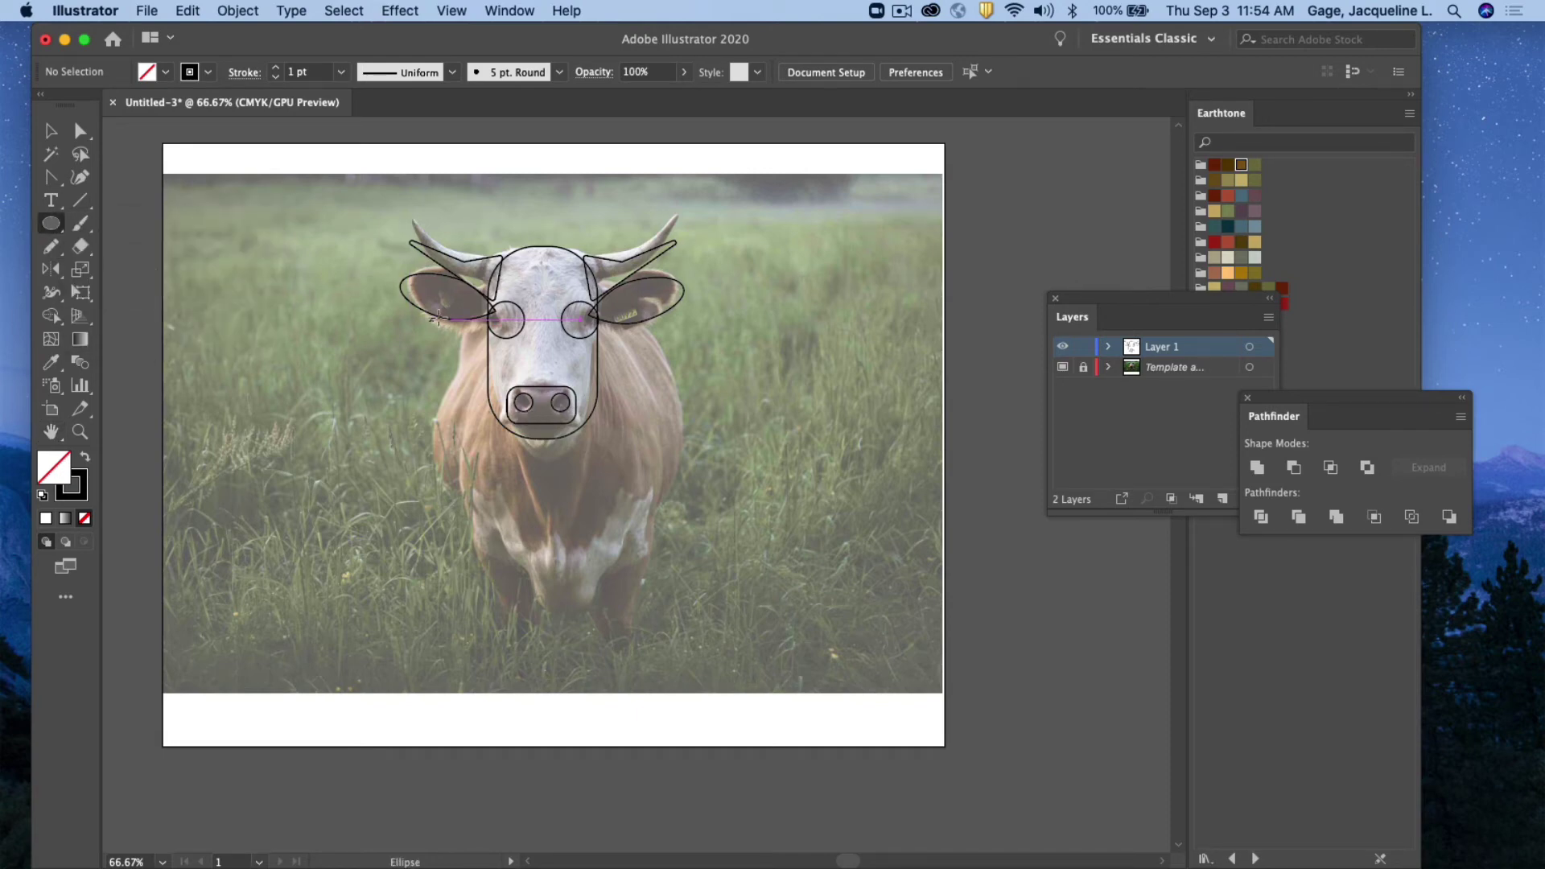
{"action": "left_click_drag", "start_coordinate": [476, 277], "coordinate": [684, 595]}
Widen the body ellipse on its left side to reach the edge of the cow's body in the photo
{"action": "left_click", "coordinate": [50, 131]}
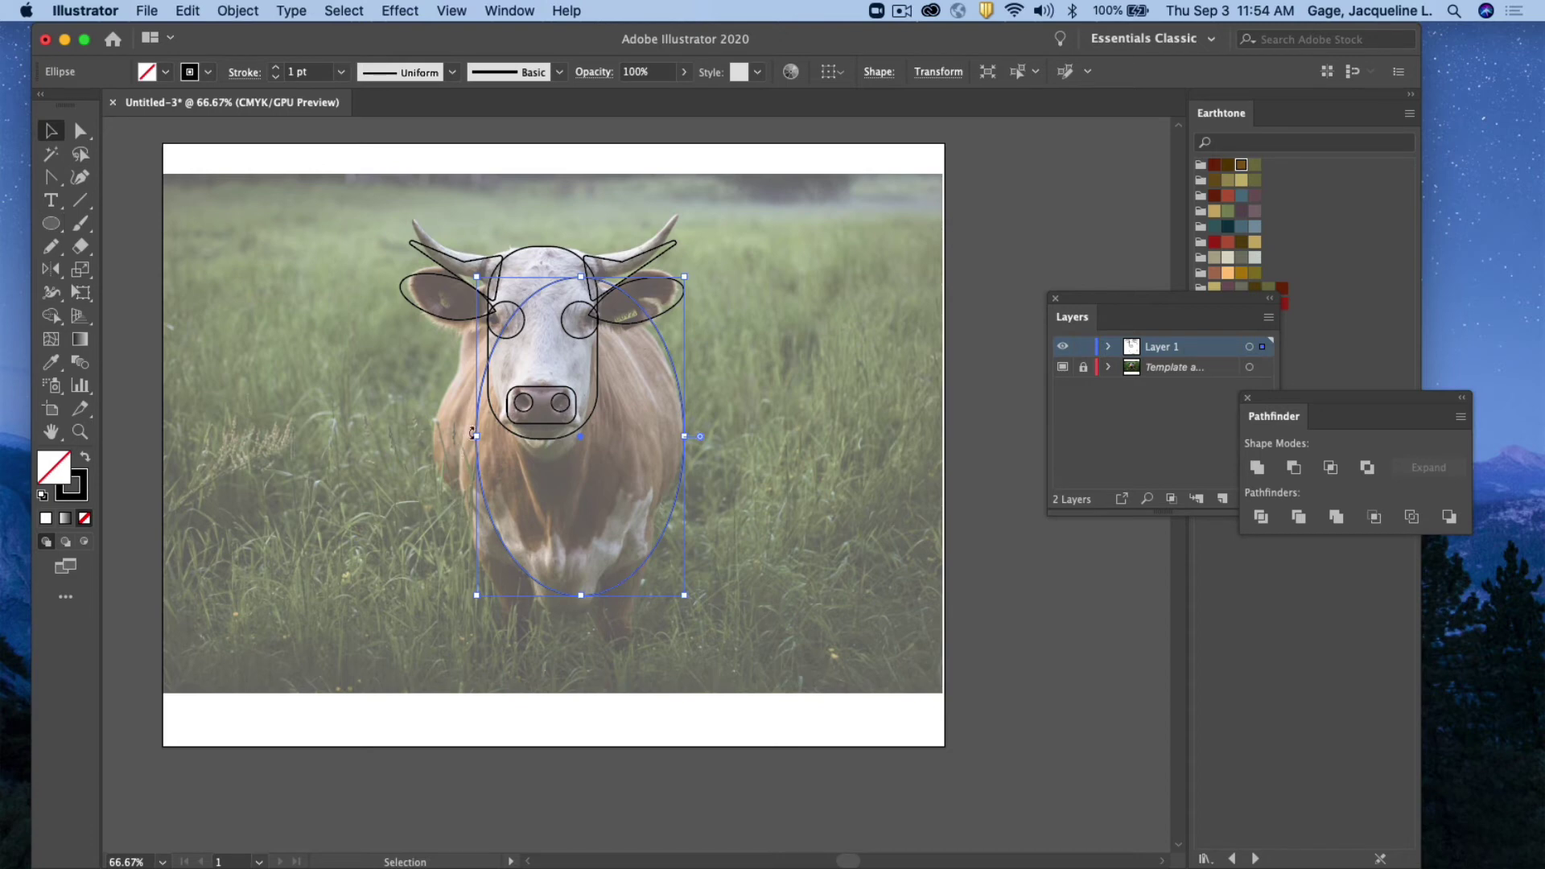
{"action": "left_click_drag", "start_coordinate": [477, 437], "coordinate": [434, 434]}
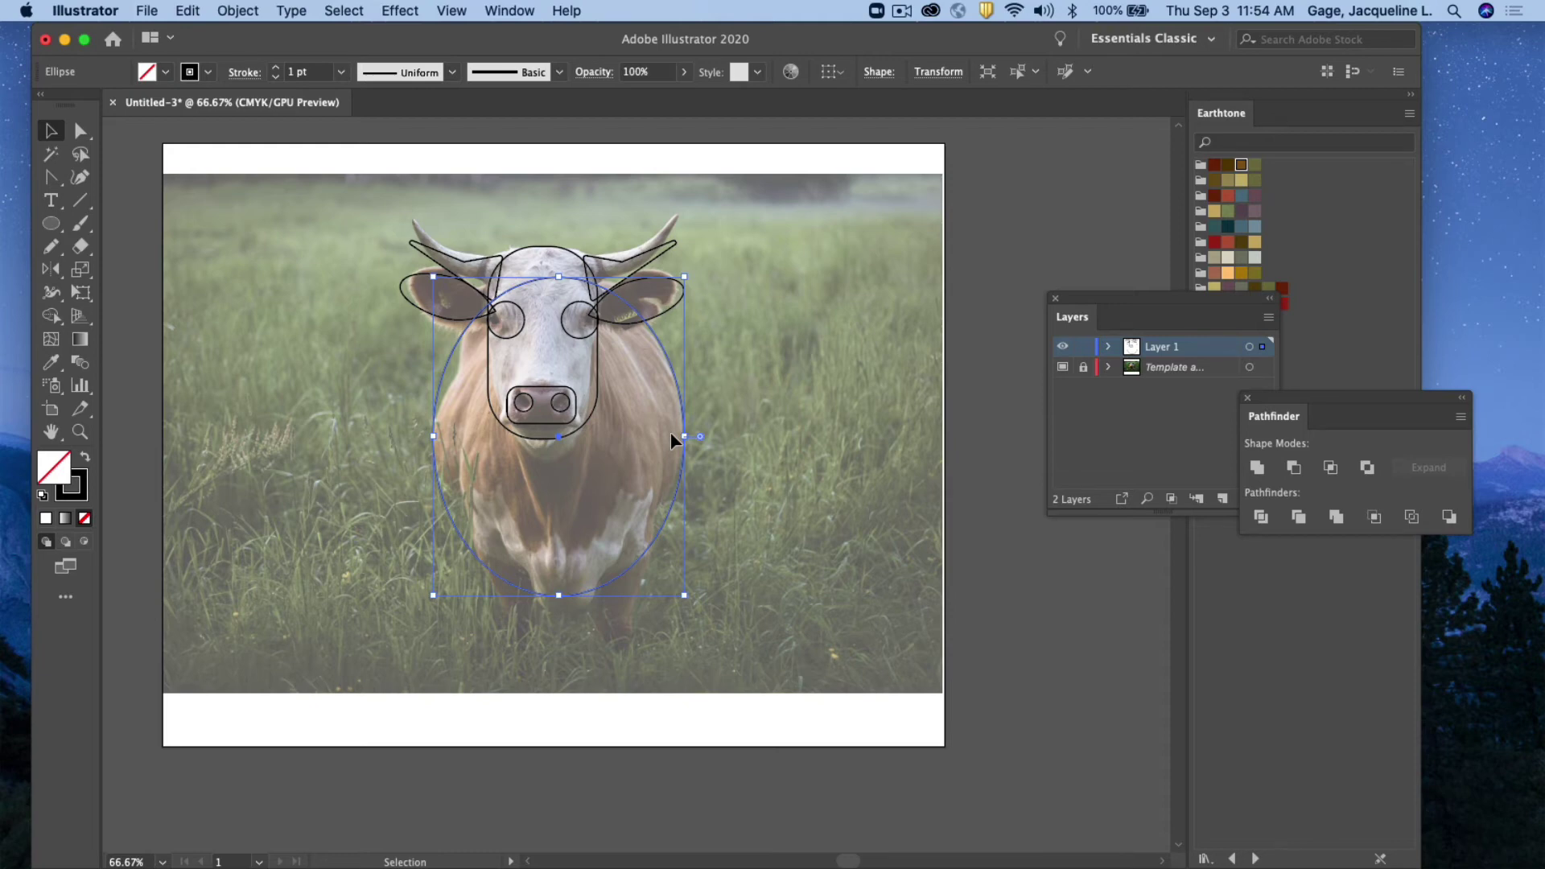
{"action": "left_click", "coordinate": [587, 643]}
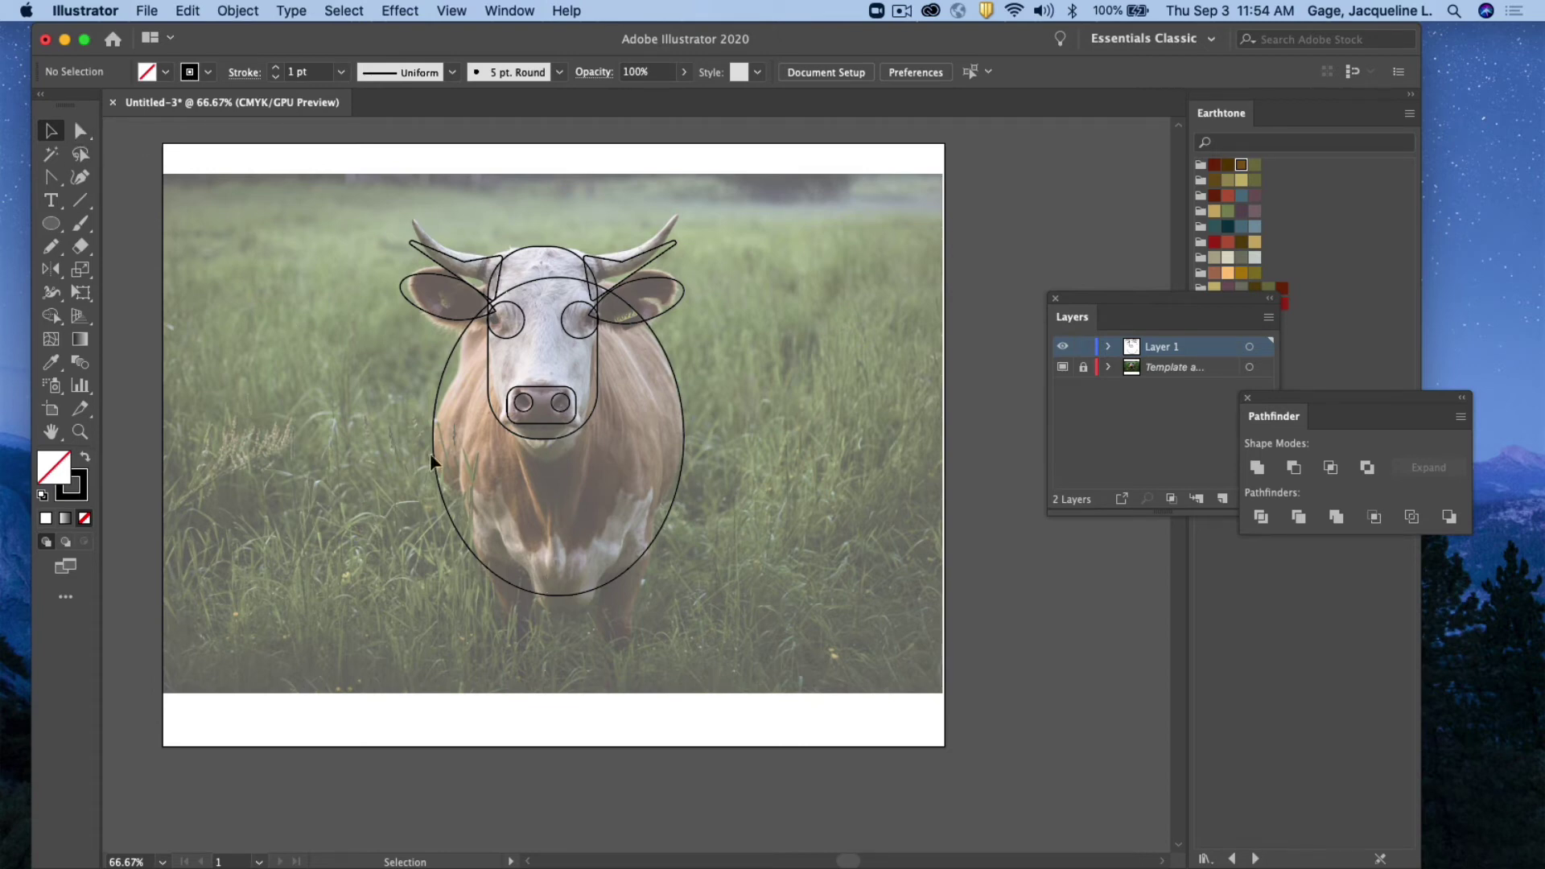
Convert the body ellipse's bottom anchor point to a corner with the Anchor Point tool
{"action": "left_click", "coordinate": [563, 597]}
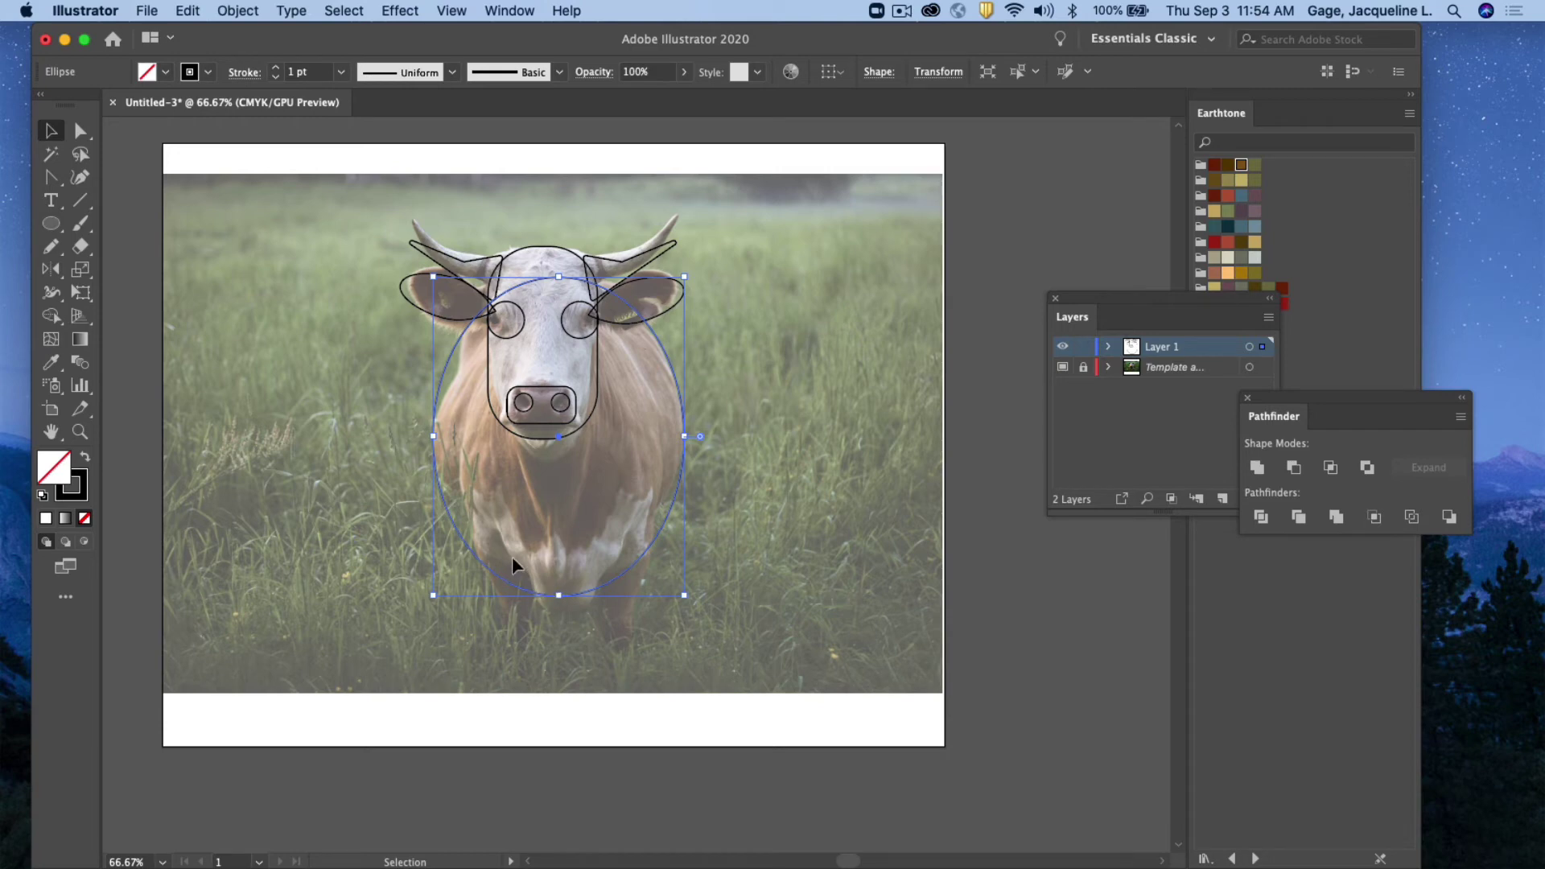
{"action": "left_click", "coordinate": [50, 179]}
{"action": "left_click_drag", "start_coordinate": [51, 185], "coordinate": [120, 245]}
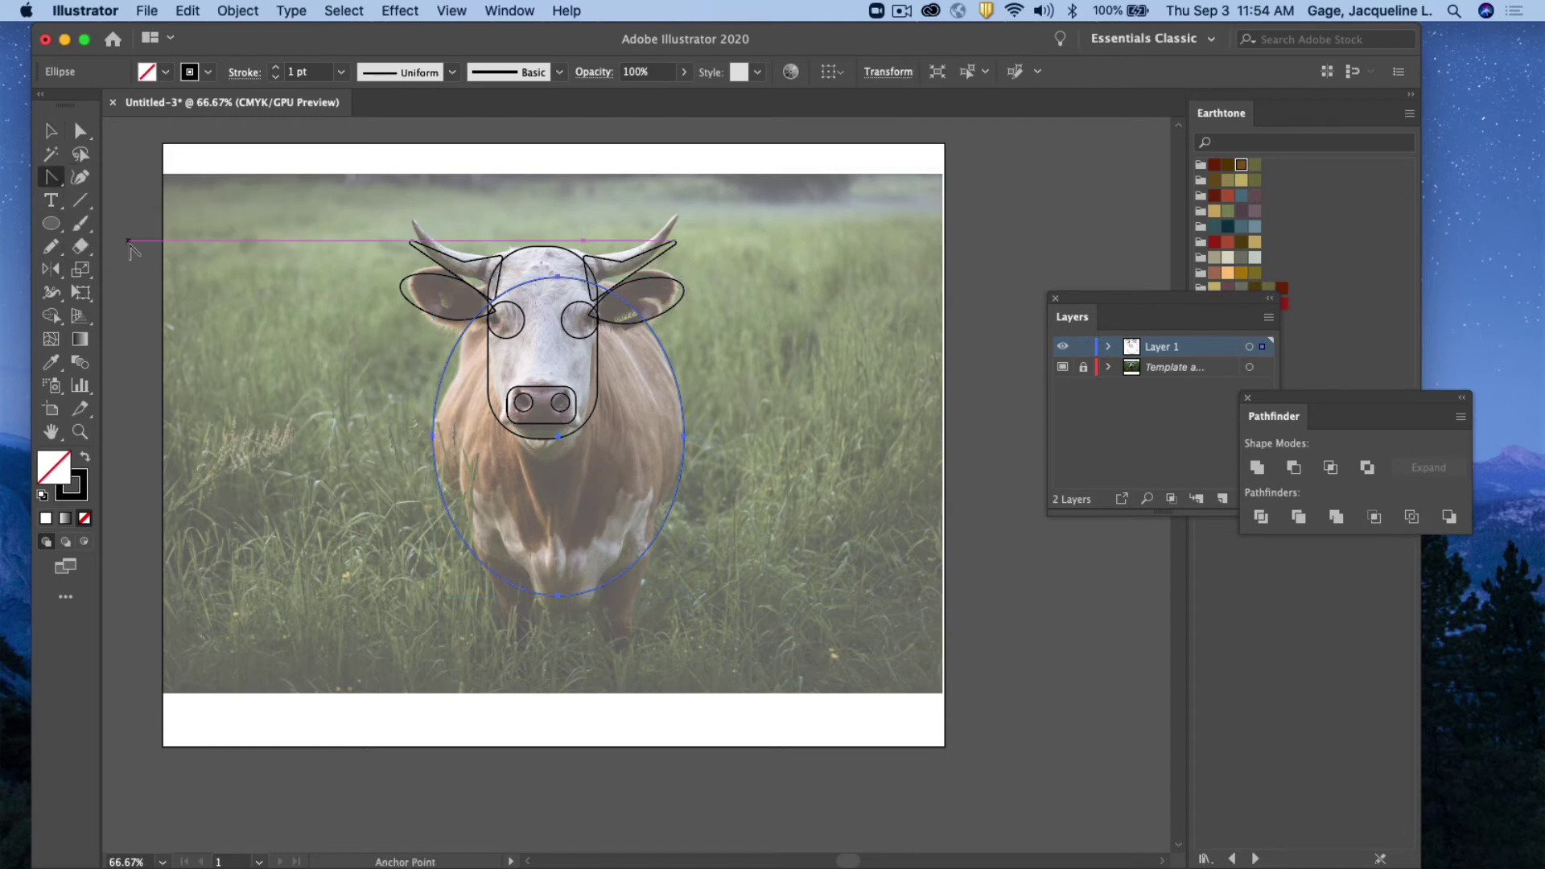
{"action": "left_click", "coordinate": [558, 596]}
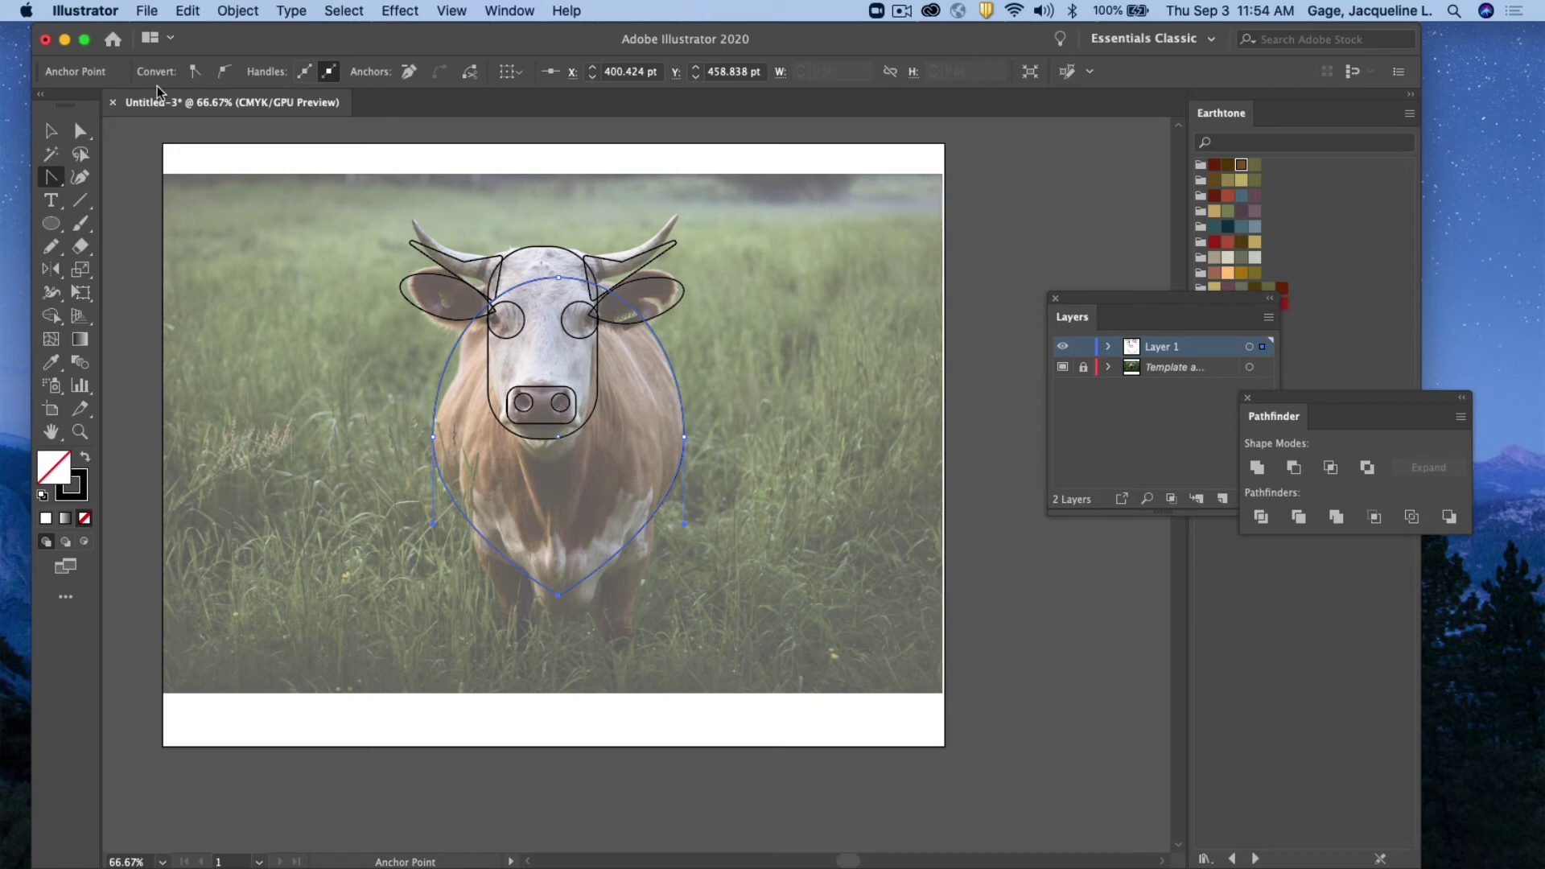
Round off the body shape's pointed bottom anchor with short horizontal curve handles using the Anchor Point tool, and deselect the shape
{"action": "left_click", "coordinate": [51, 134]}
{"action": "left_click", "coordinate": [683, 636]}
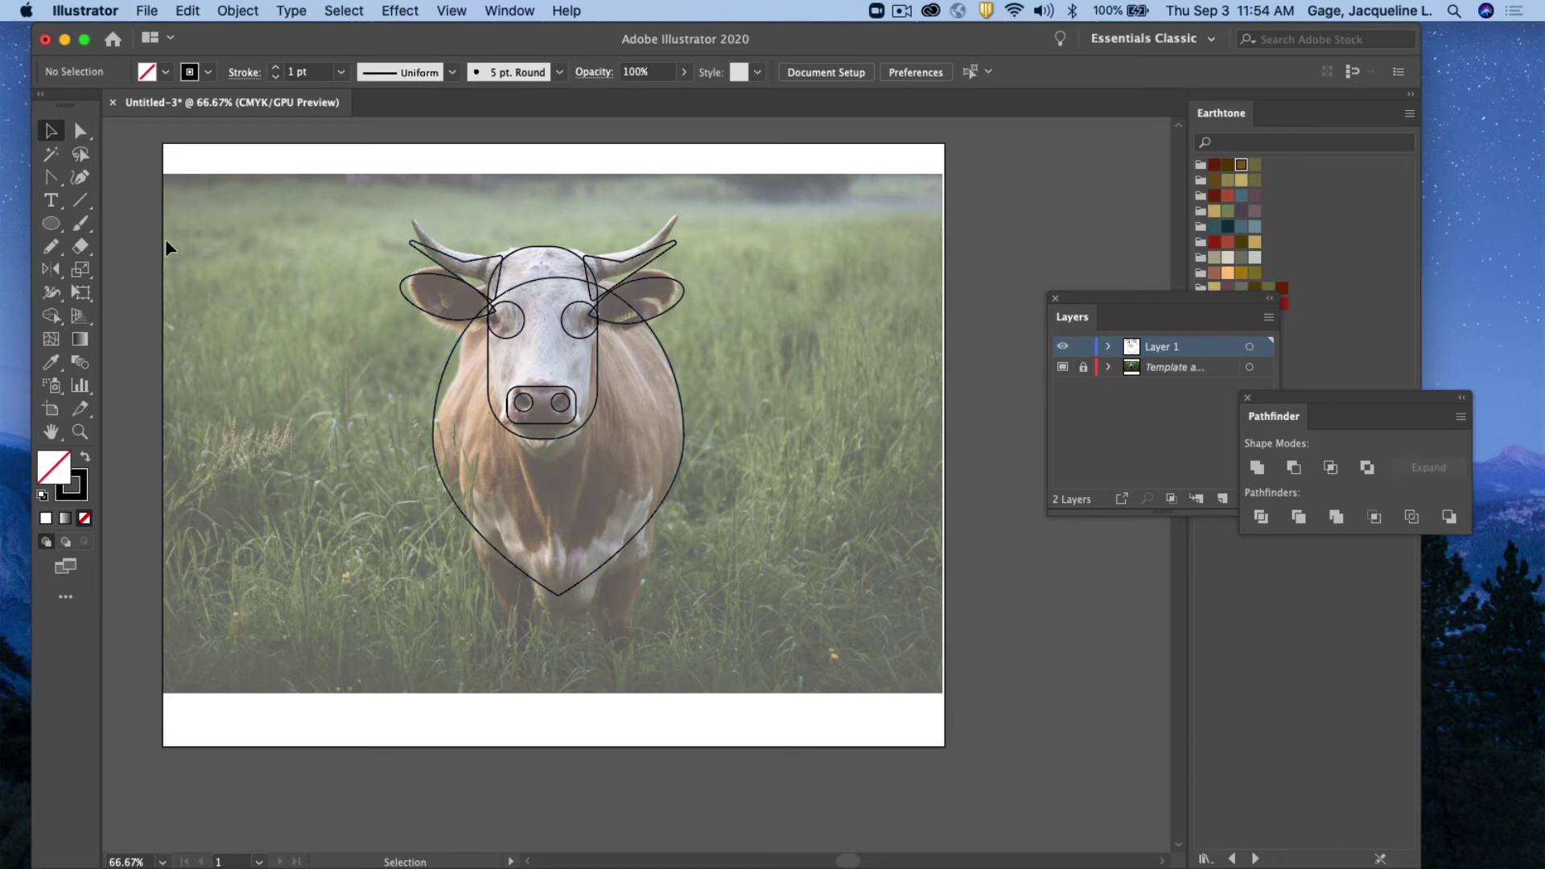
{"action": "left_click", "coordinate": [55, 177]}
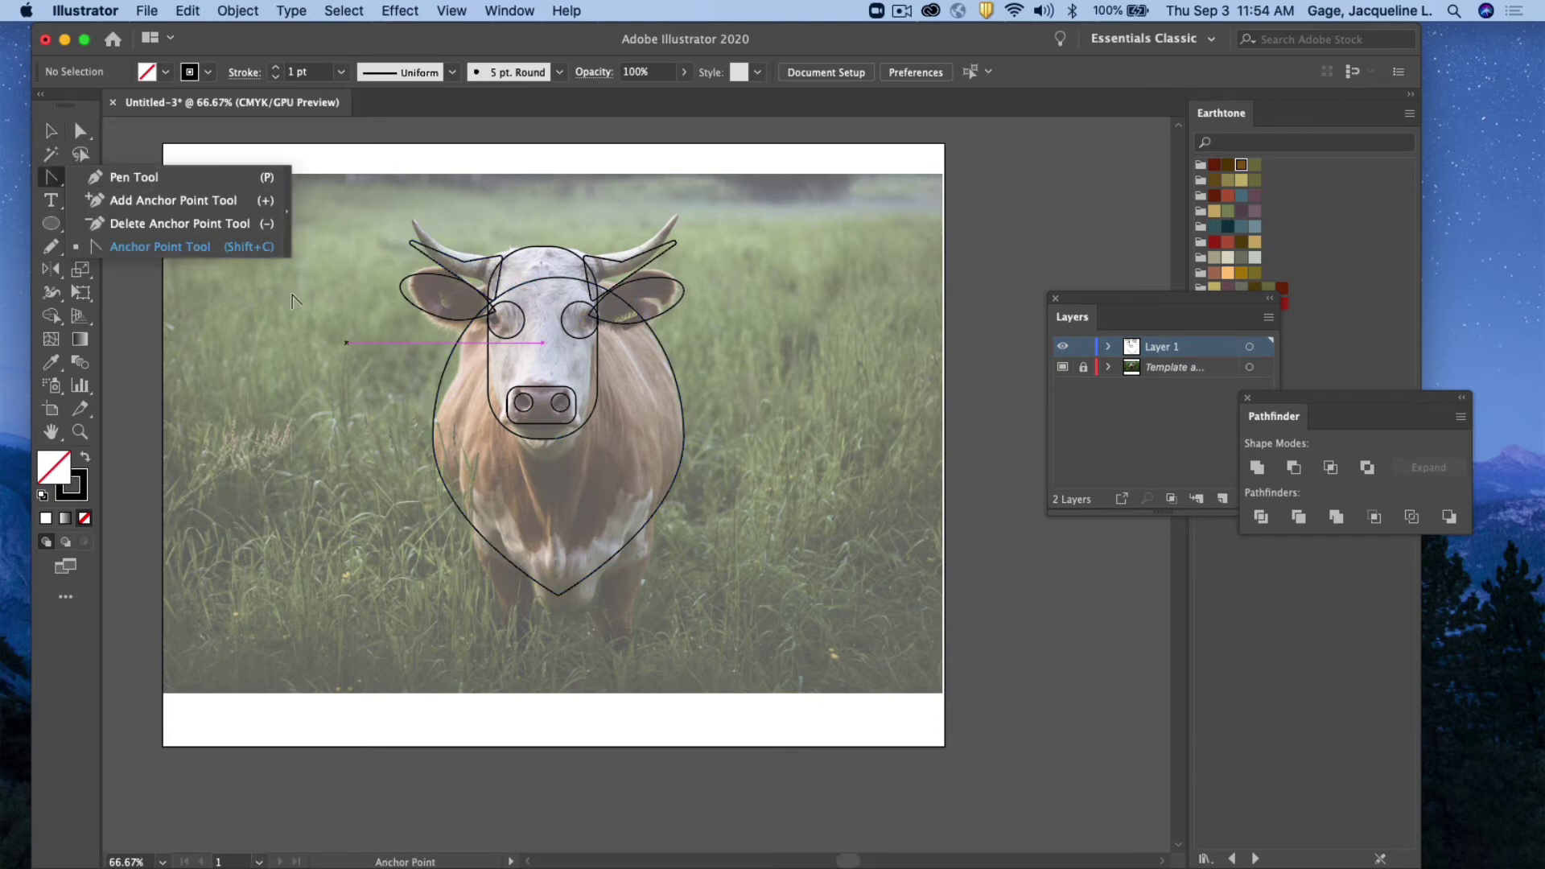
{"action": "left_click", "coordinate": [125, 247]}
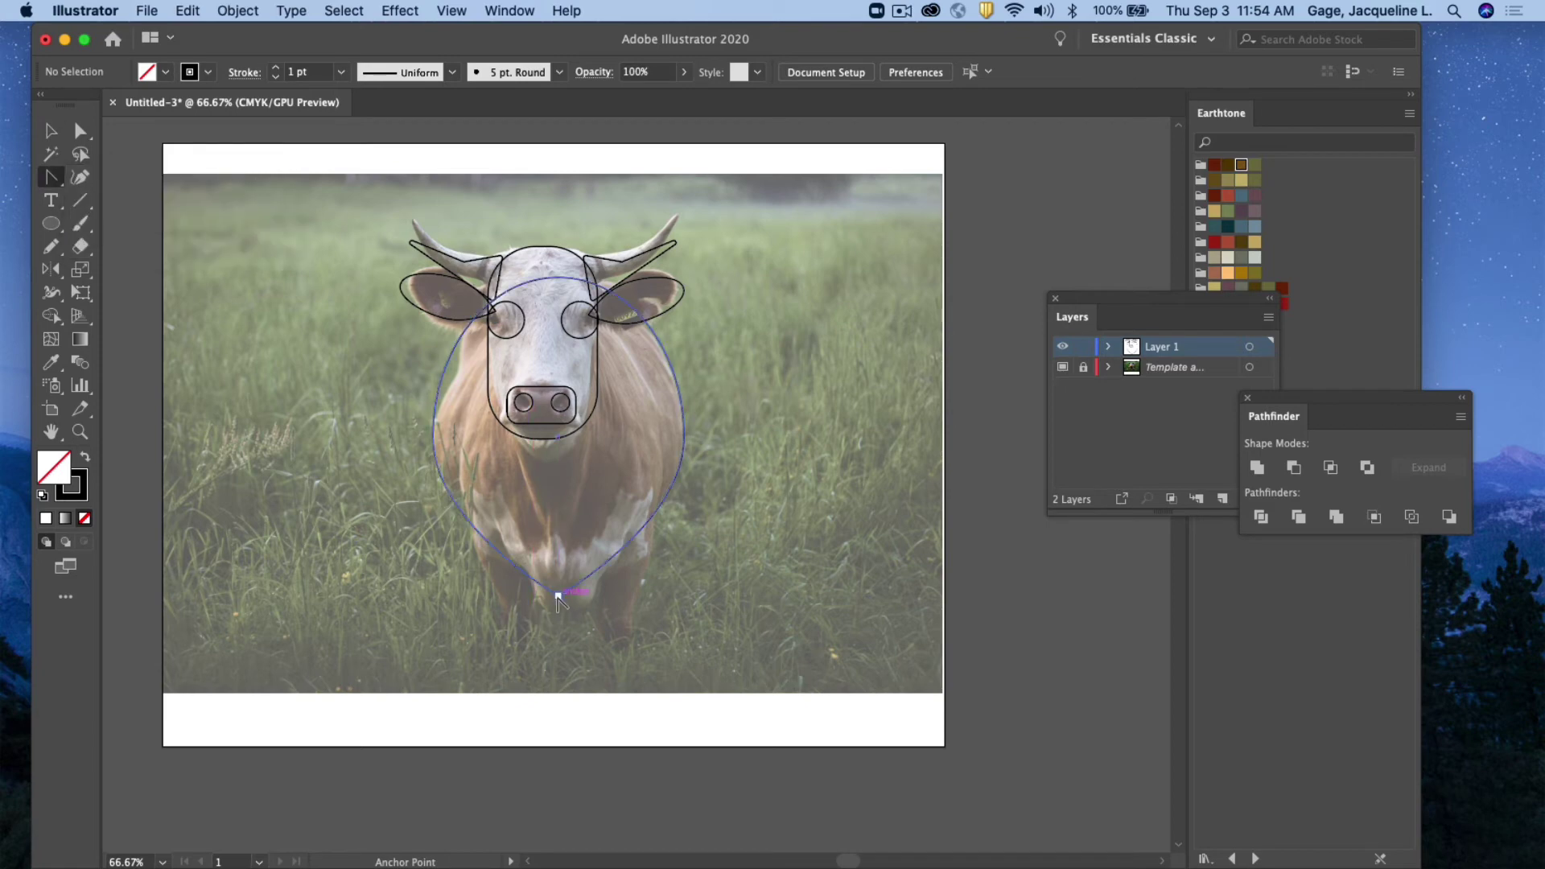
{"action": "mouse_move", "coordinate": [558, 596]}
{"action": "left_mouse_down"}
{"action": "mouse_move", "coordinate": [573, 597]}
{"action": "mouse_move", "coordinate": [546, 598]}
{"action": "left_mouse_up"}
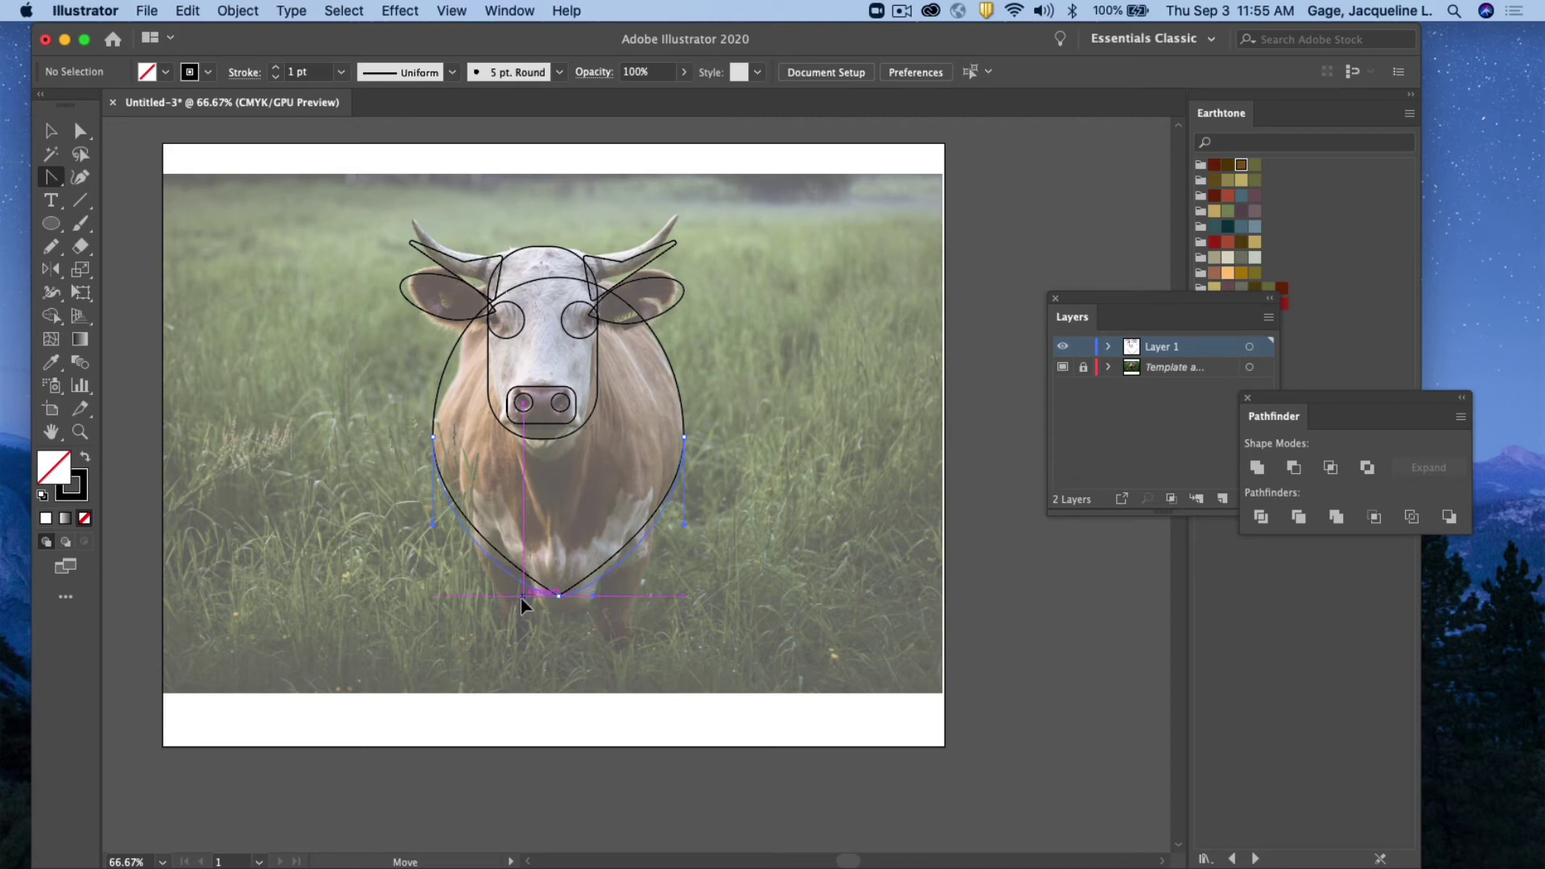
{"action": "left_click_drag", "start_coordinate": [520, 597], "coordinate": [520, 597]}
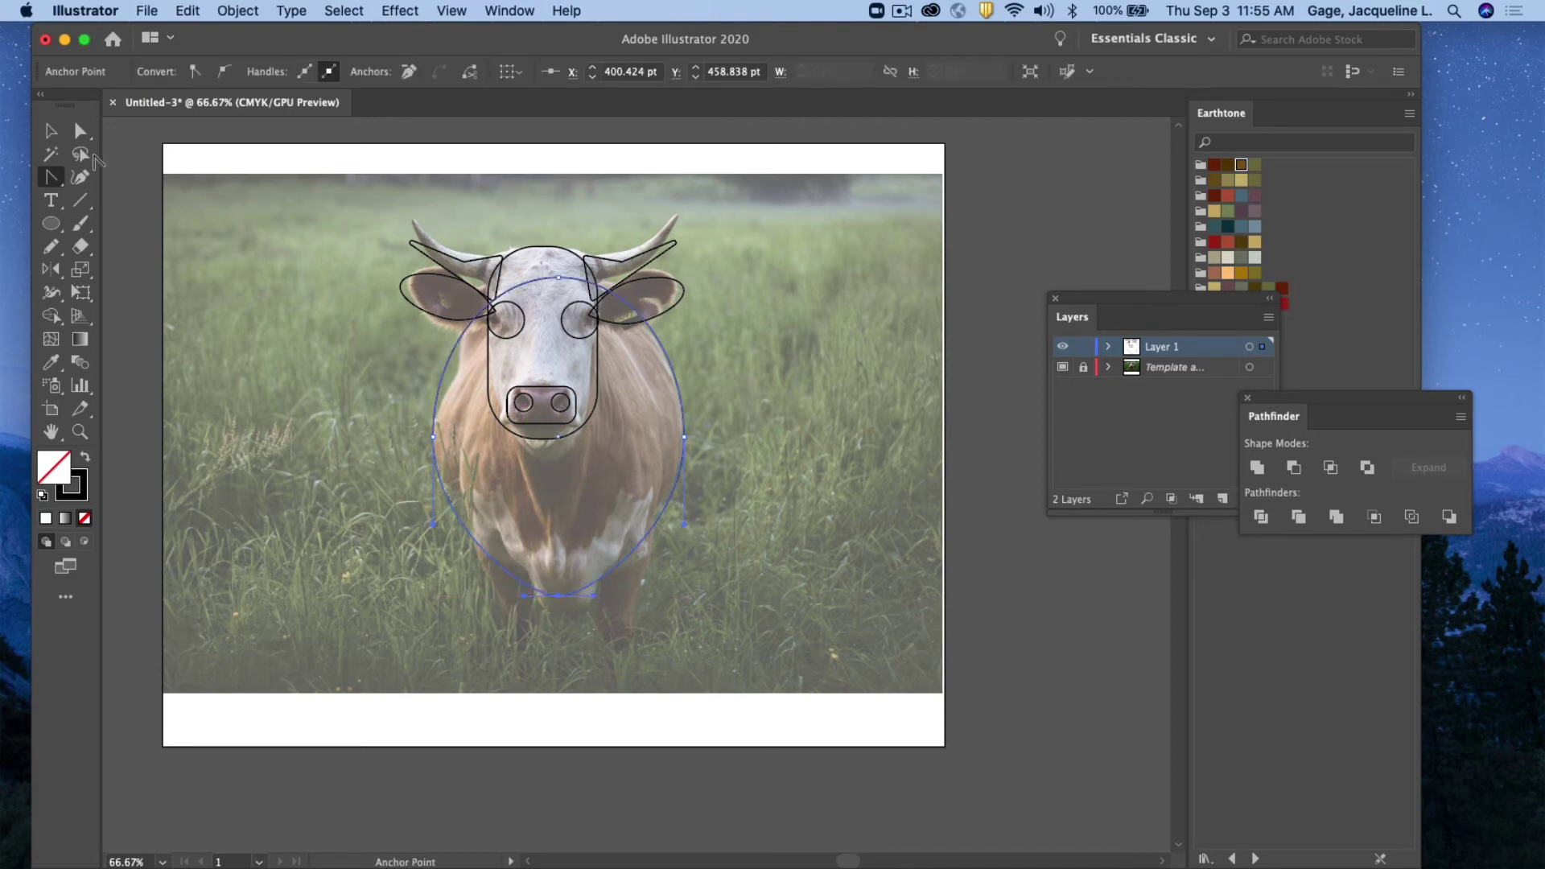
{"action": "left_click", "coordinate": [50, 131]}
{"action": "left_click", "coordinate": [231, 259]}
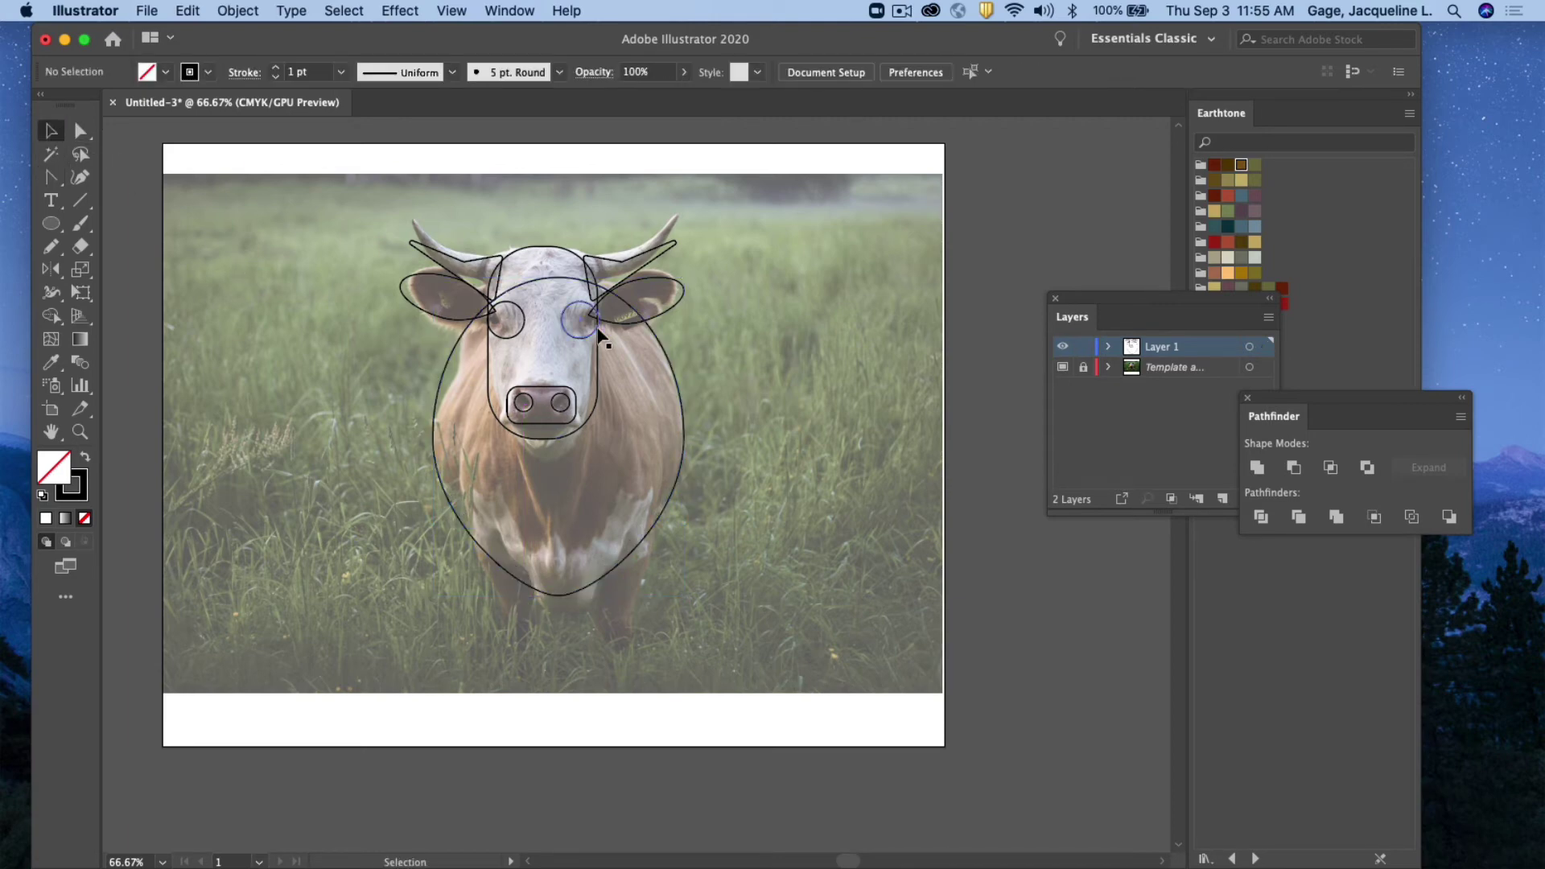
Hide the template photo layer, nudge the body shape left until it is centred under the head, and show the template again
{"action": "left_click", "coordinate": [1063, 367]}
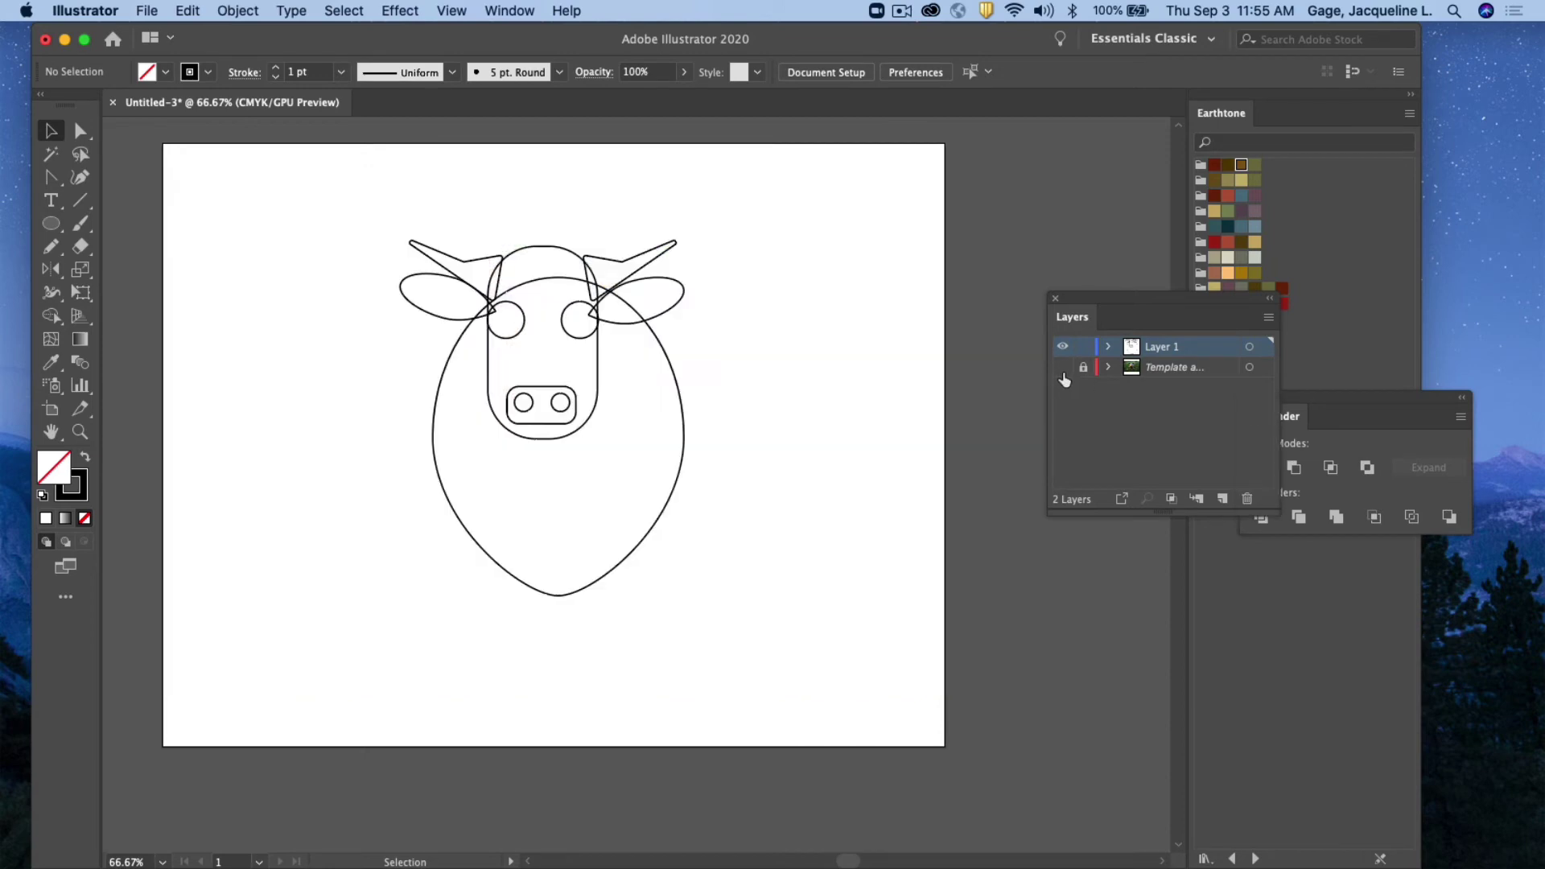
{"action": "left_click", "coordinate": [683, 413]}
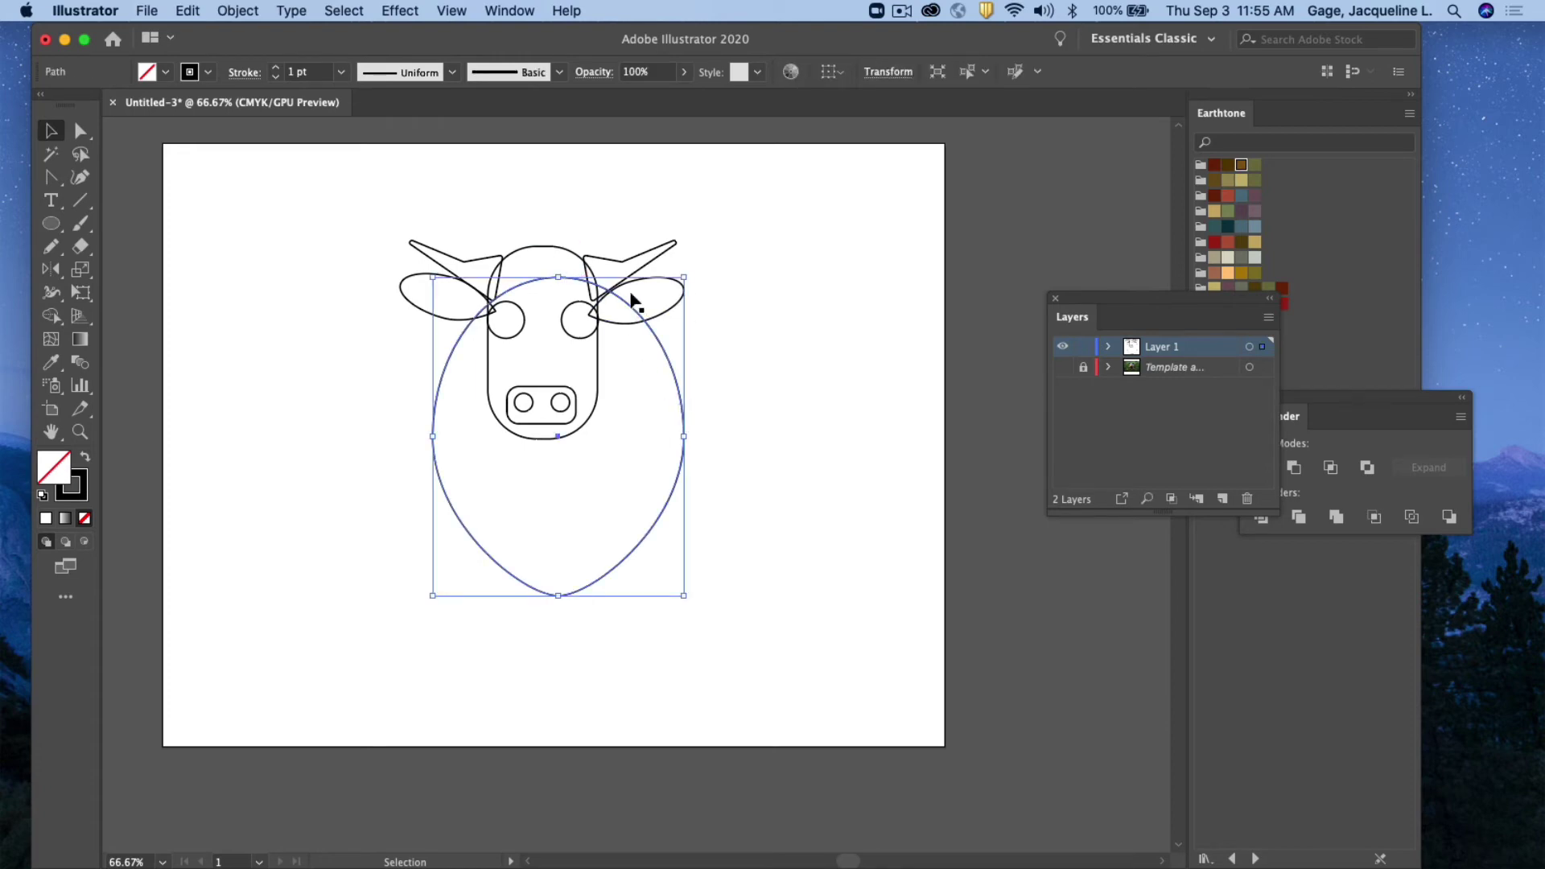
{"action": "key", "text": "Left"}
{"action": "key", "text": "Left"}
{"action": "key", "text": "Left"}
{"action": "key", "text": "Left"}
{"action": "key", "text": "Left"}
{"action": "key", "text": "Left"}
{"action": "key", "text": "Left"}
{"action": "key", "text": "Left"}
{"action": "key", "text": "Left"}
{"action": "key", "text": "Left"}
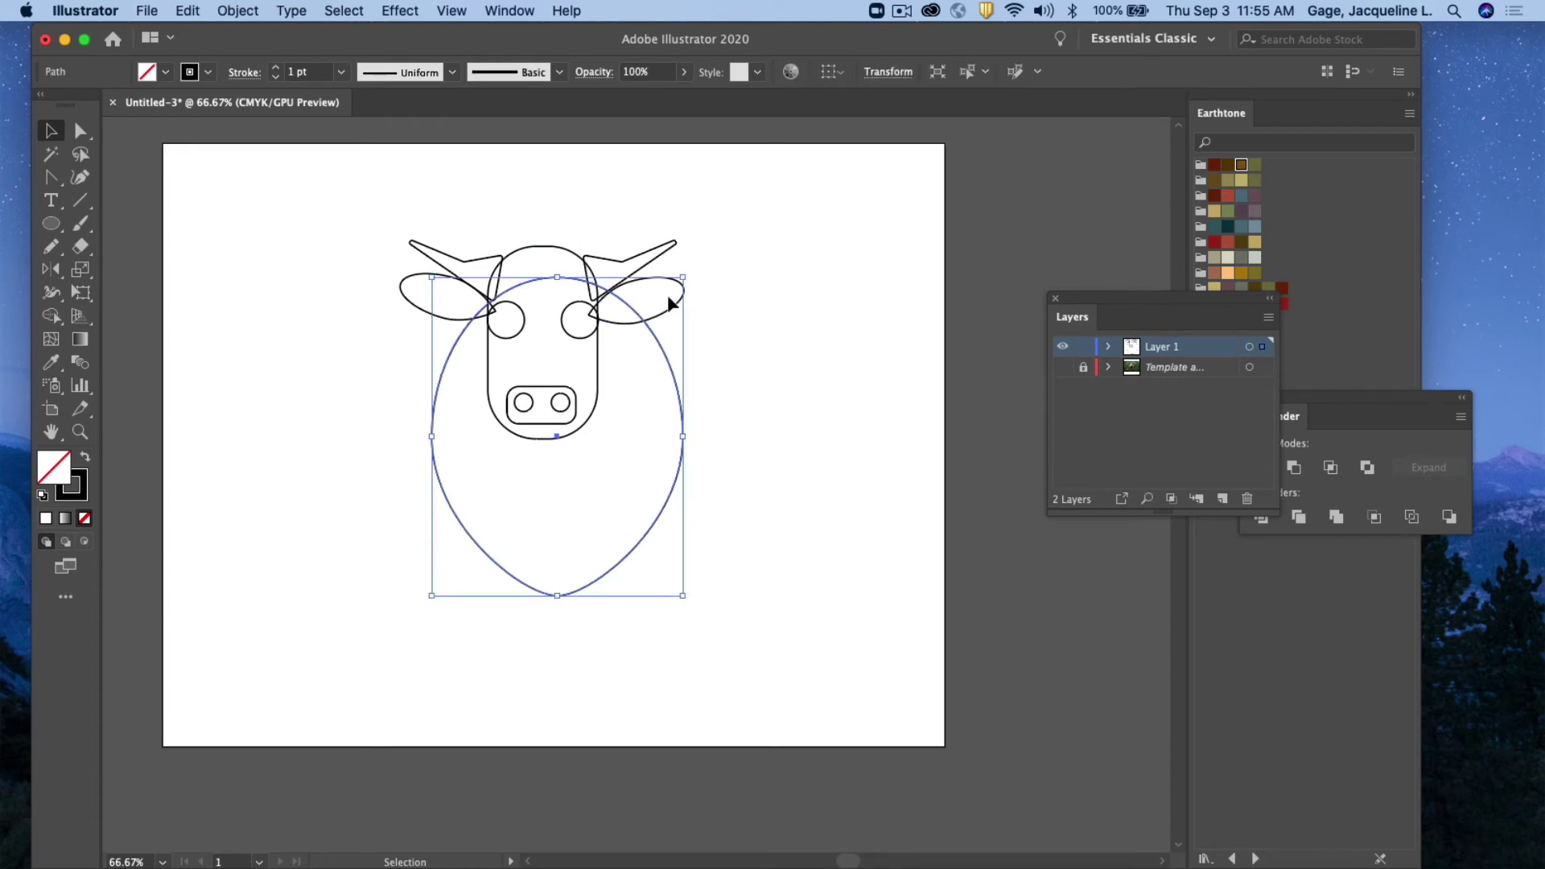
{"action": "key", "text": "Left"}
{"action": "key", "text": "Left"}
{"action": "key", "text": "Left"}
{"action": "key", "text": "Left"}
{"action": "key", "text": "Left"}
{"action": "key", "text": "Left"}
{"action": "key", "text": "Left"}
{"action": "key", "text": "Left"}
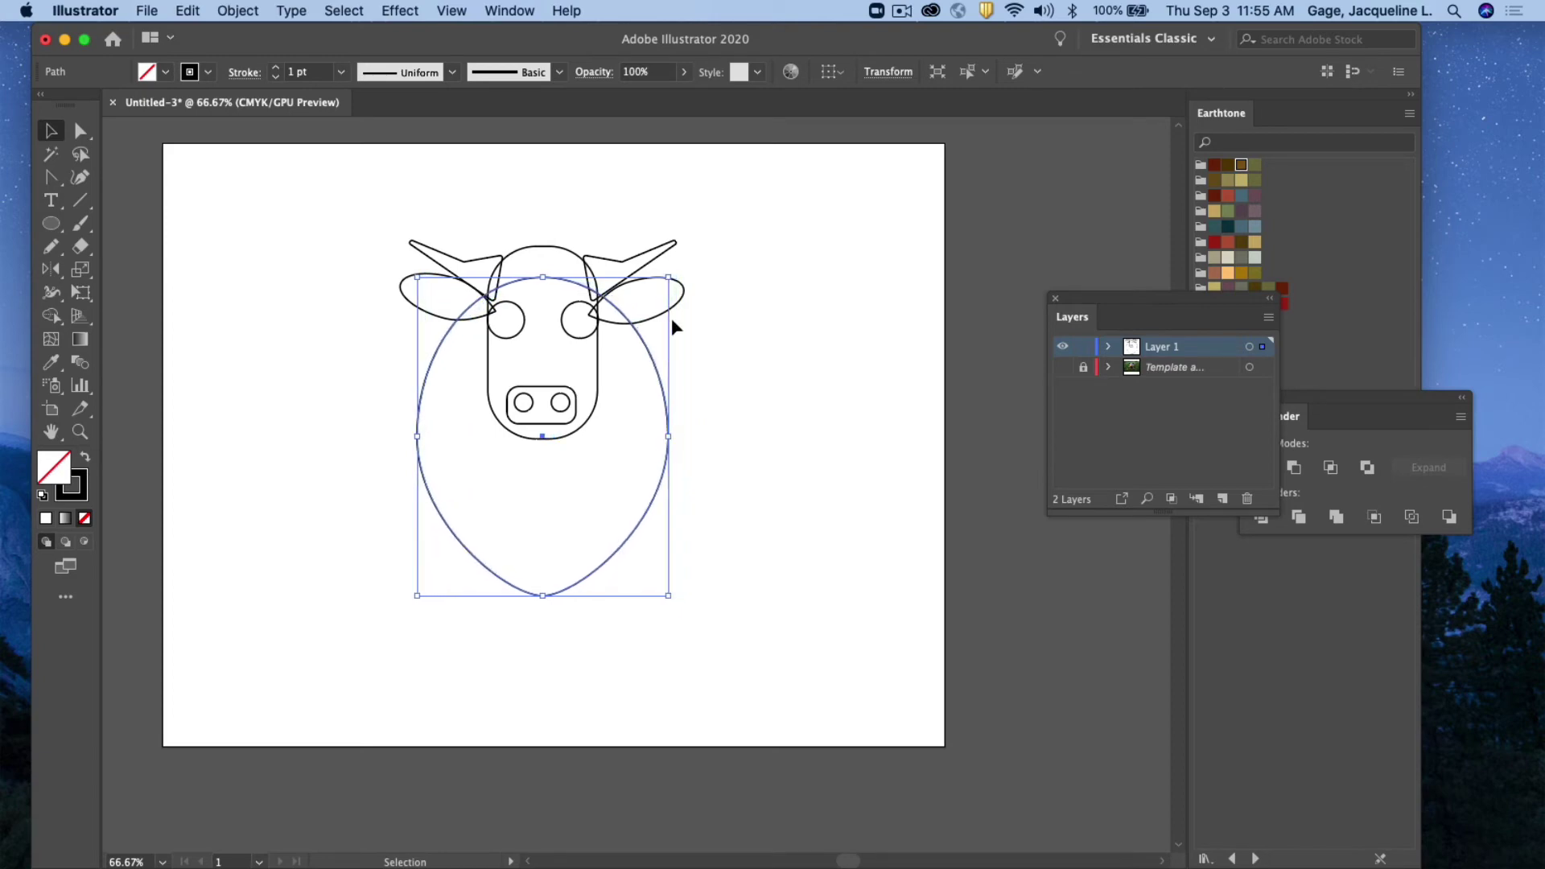
{"action": "left_click", "coordinate": [745, 385]}
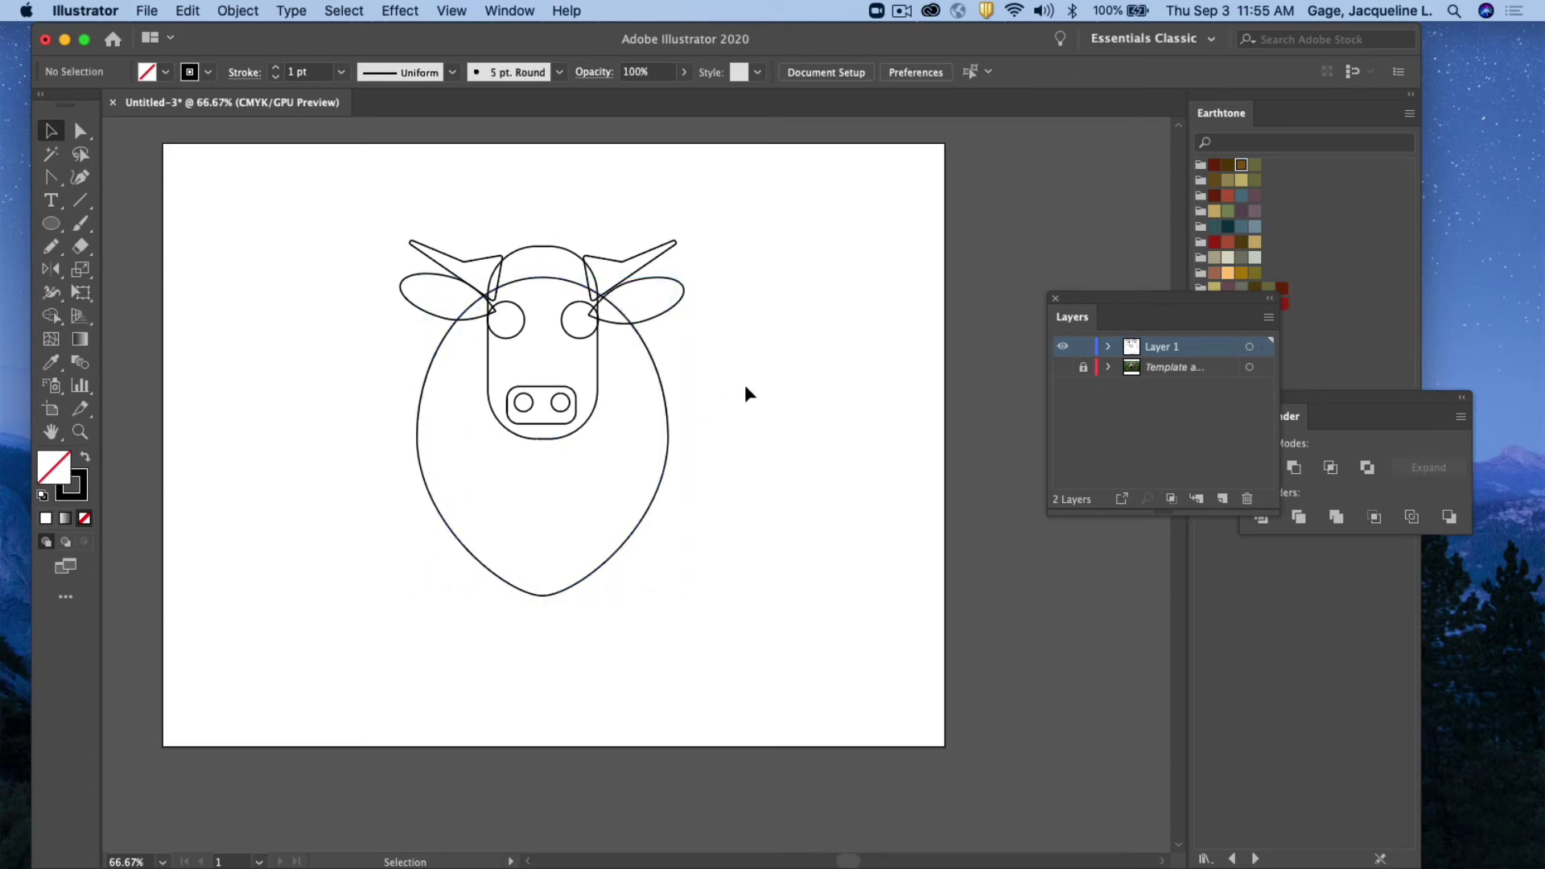
{"action": "left_click", "coordinate": [1063, 367]}
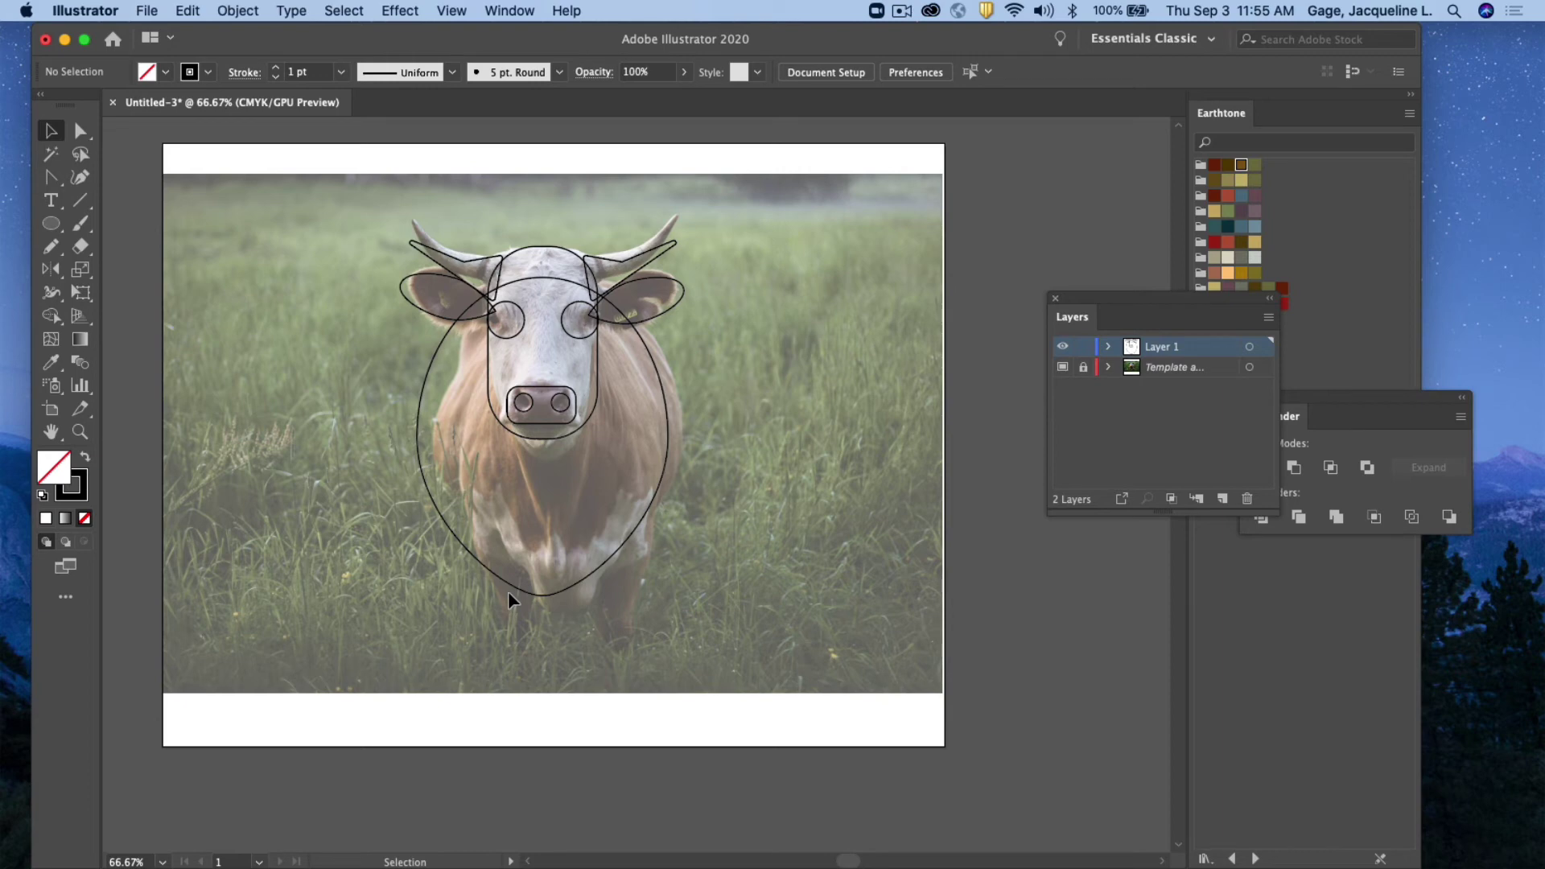
Close the Layers panel and the docked Earthtone swatch library
{"action": "left_click", "coordinate": [1055, 299]}
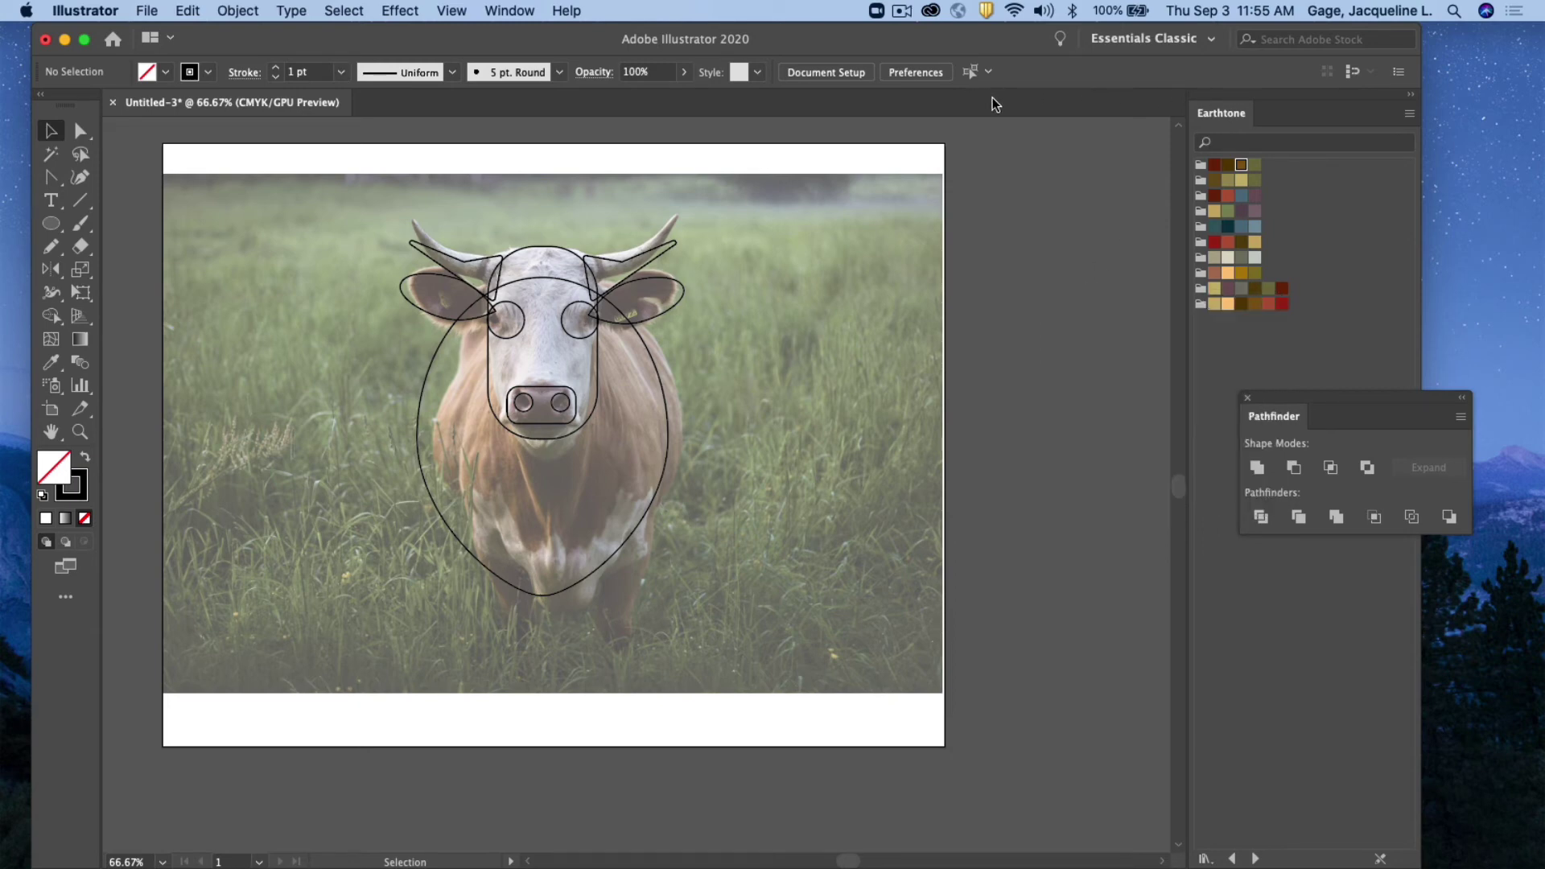
{"action": "left_click_drag", "start_coordinate": [1225, 114], "coordinate": [1185, 195]}
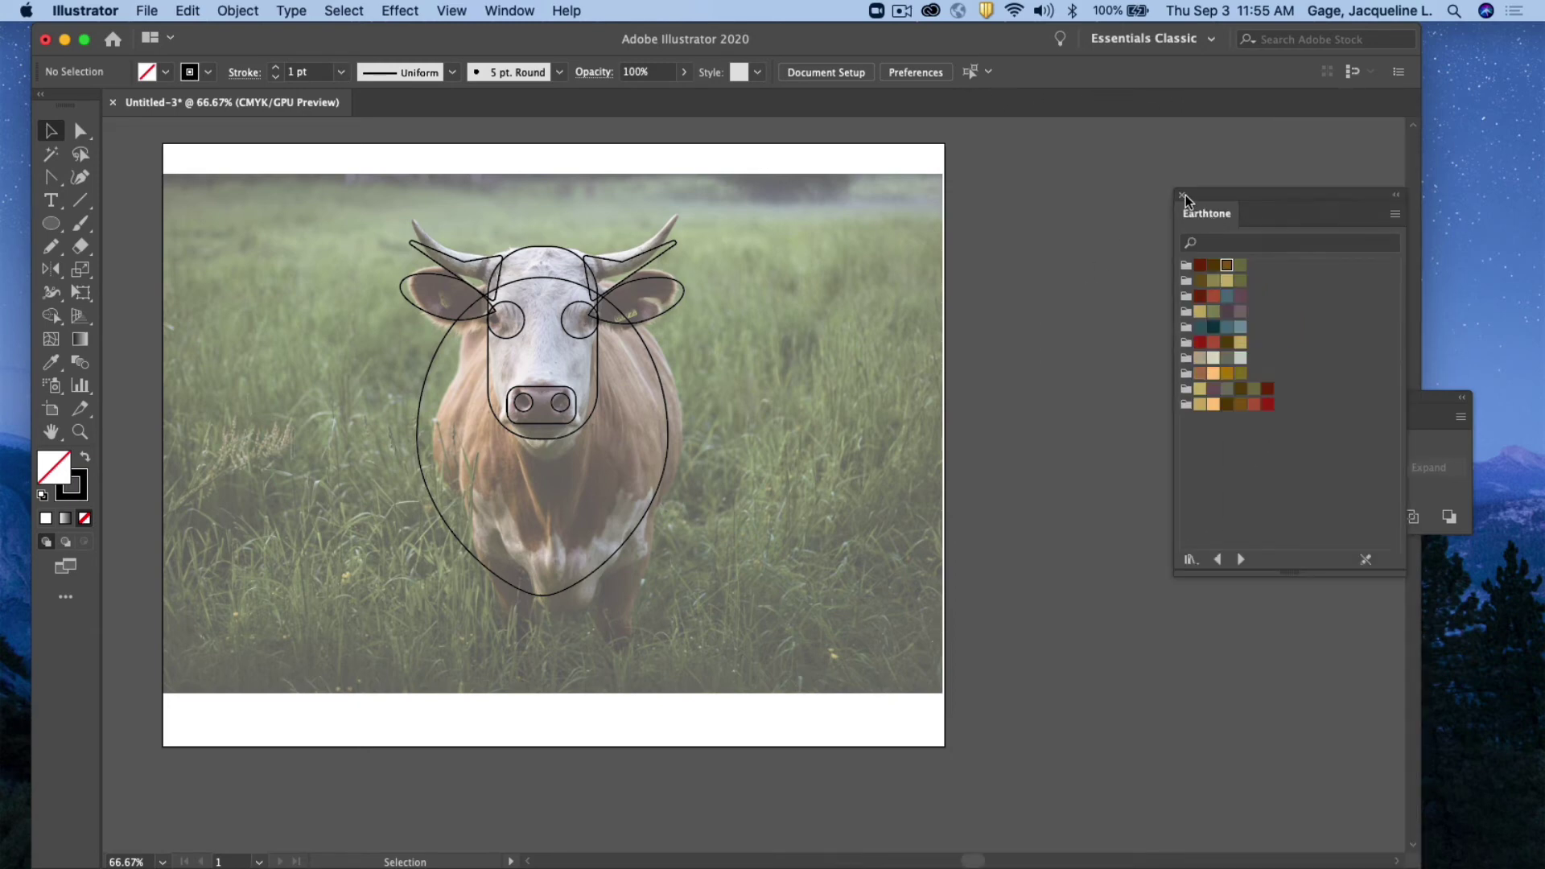
{"action": "left_click", "coordinate": [1178, 195]}
{"action": "left_click", "coordinate": [509, 10]}
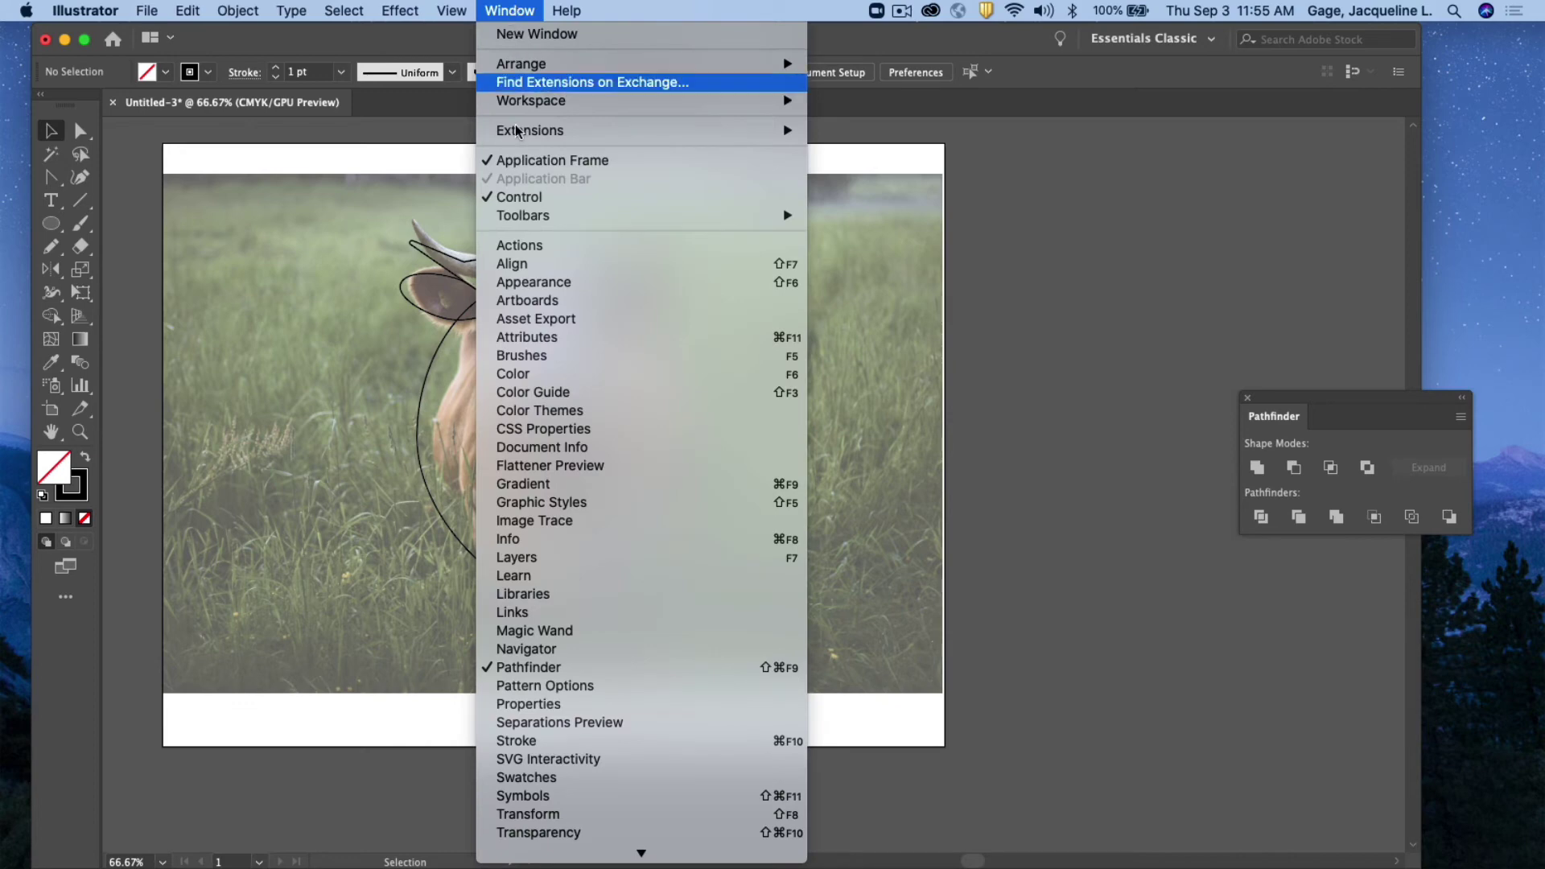
{"action": "left_click", "coordinate": [708, 705]}
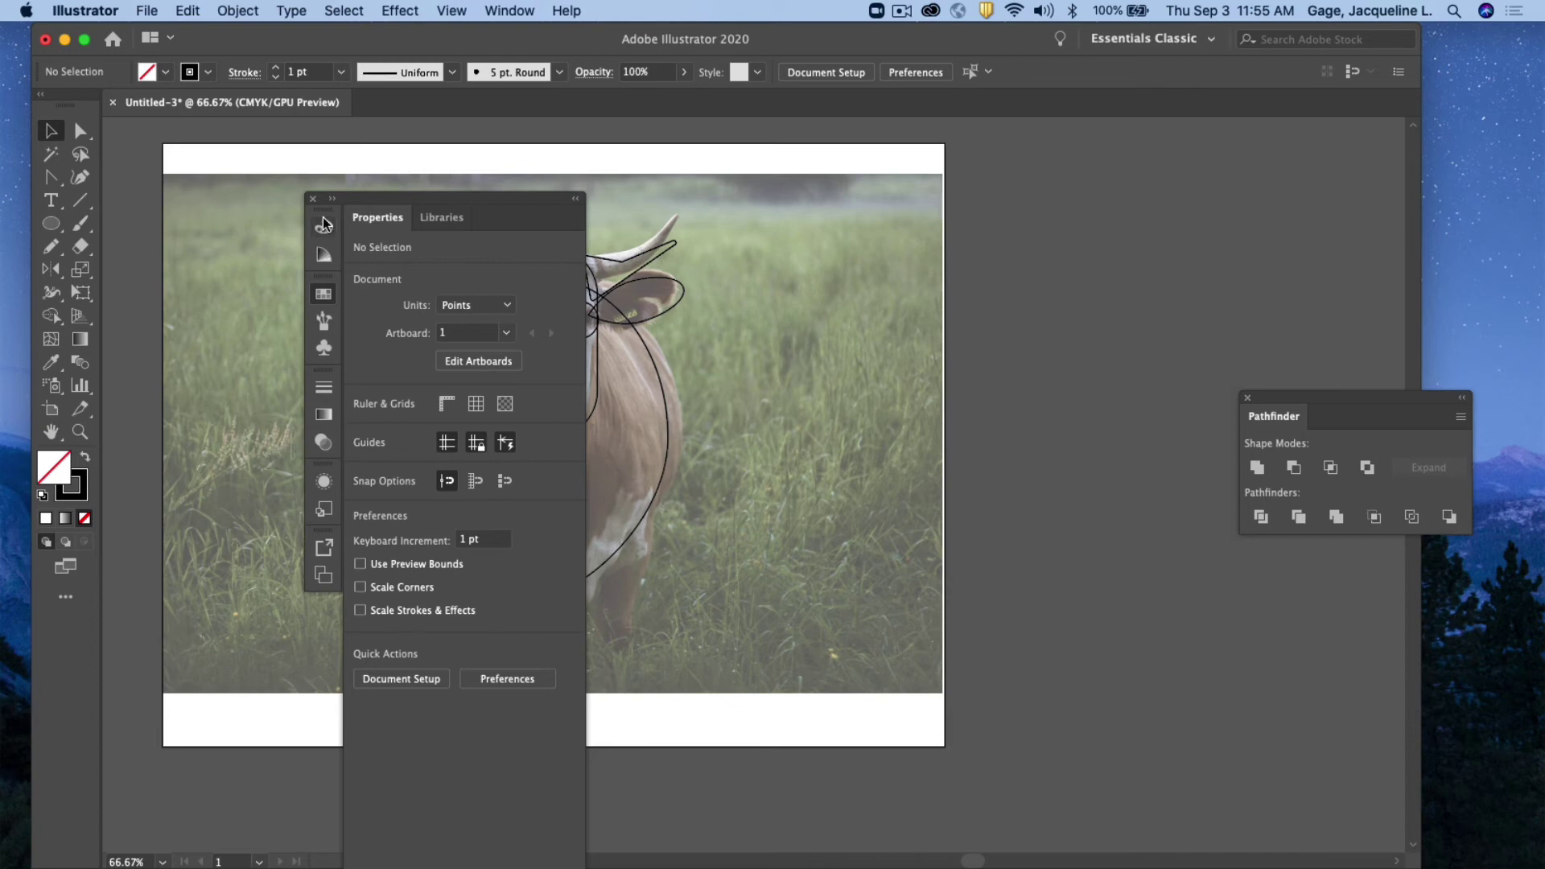
{"action": "left_click", "coordinate": [313, 199]}
{"action": "left_click", "coordinate": [507, 10]}
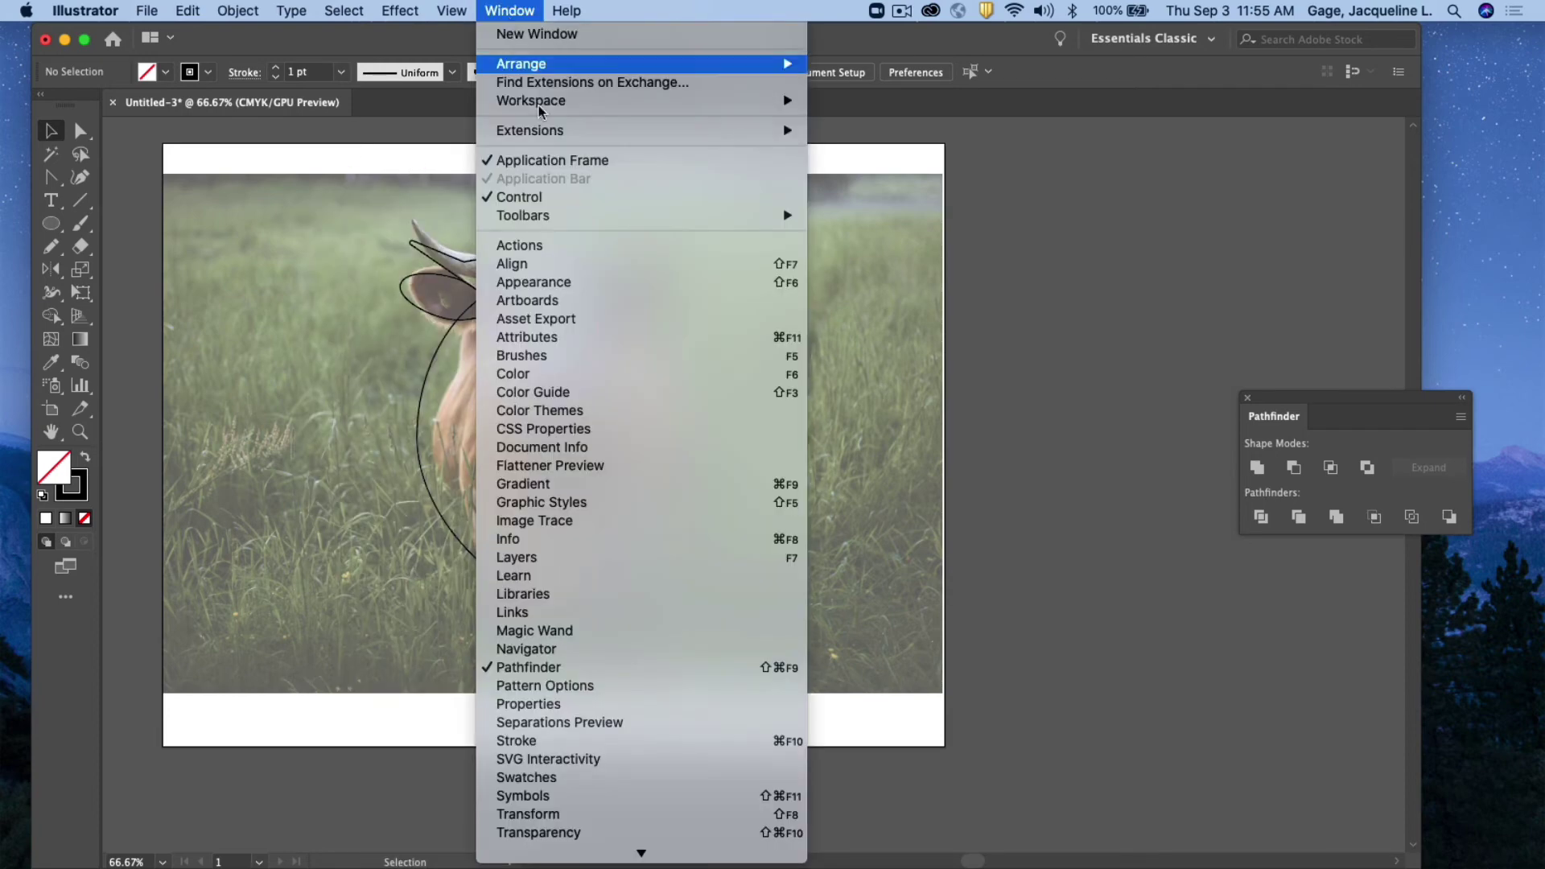
{"action": "left_click", "coordinate": [549, 785]}
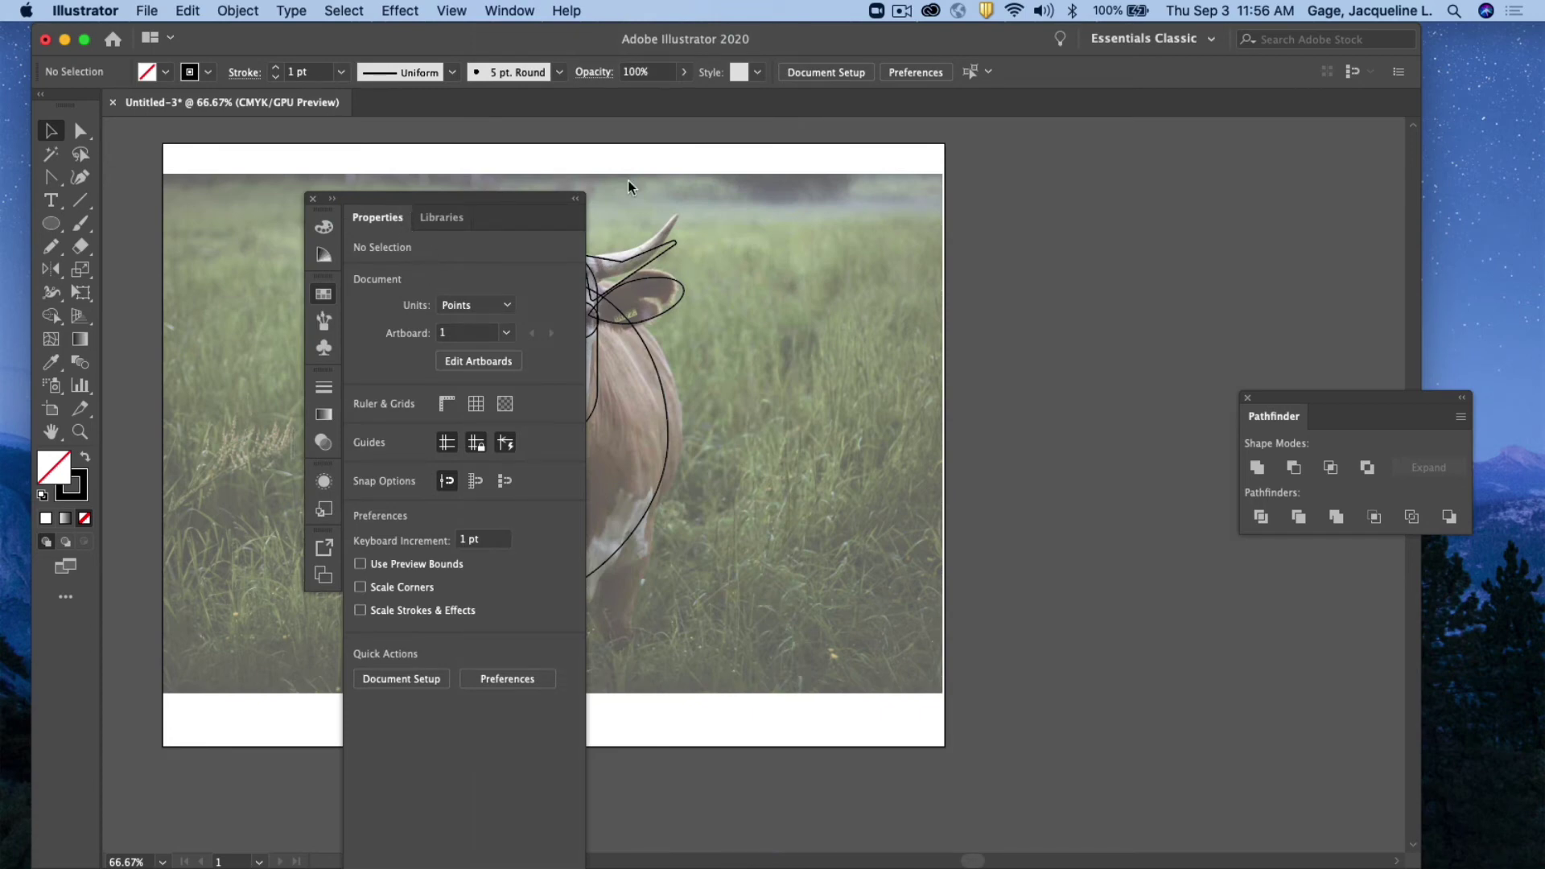
{"action": "left_click_drag", "start_coordinate": [483, 197], "coordinate": [1137, 106]}
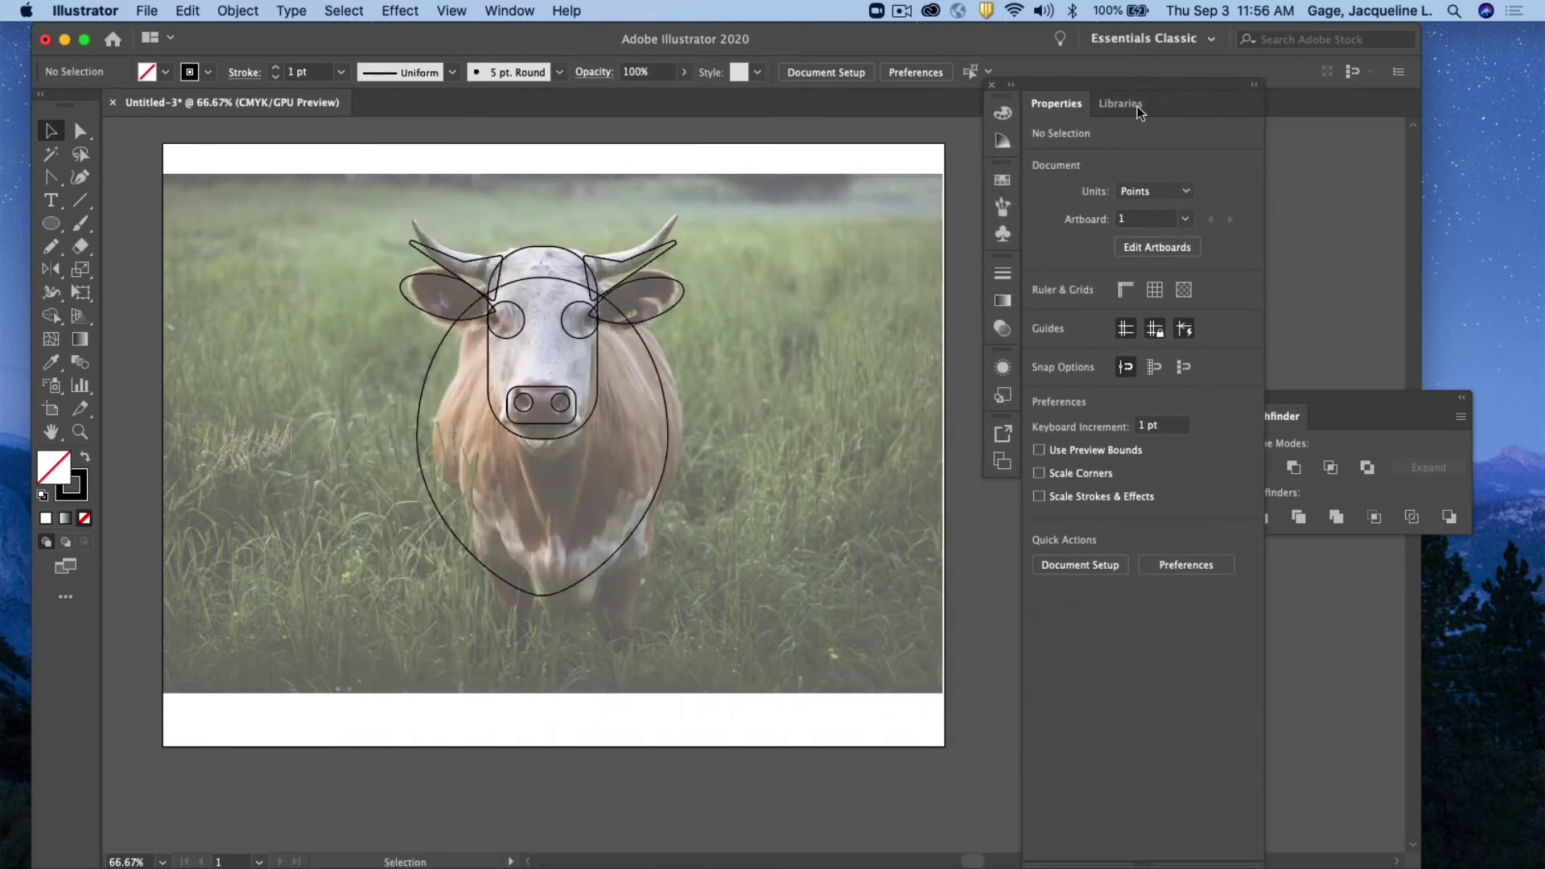
{"action": "left_click", "coordinate": [1002, 182]}
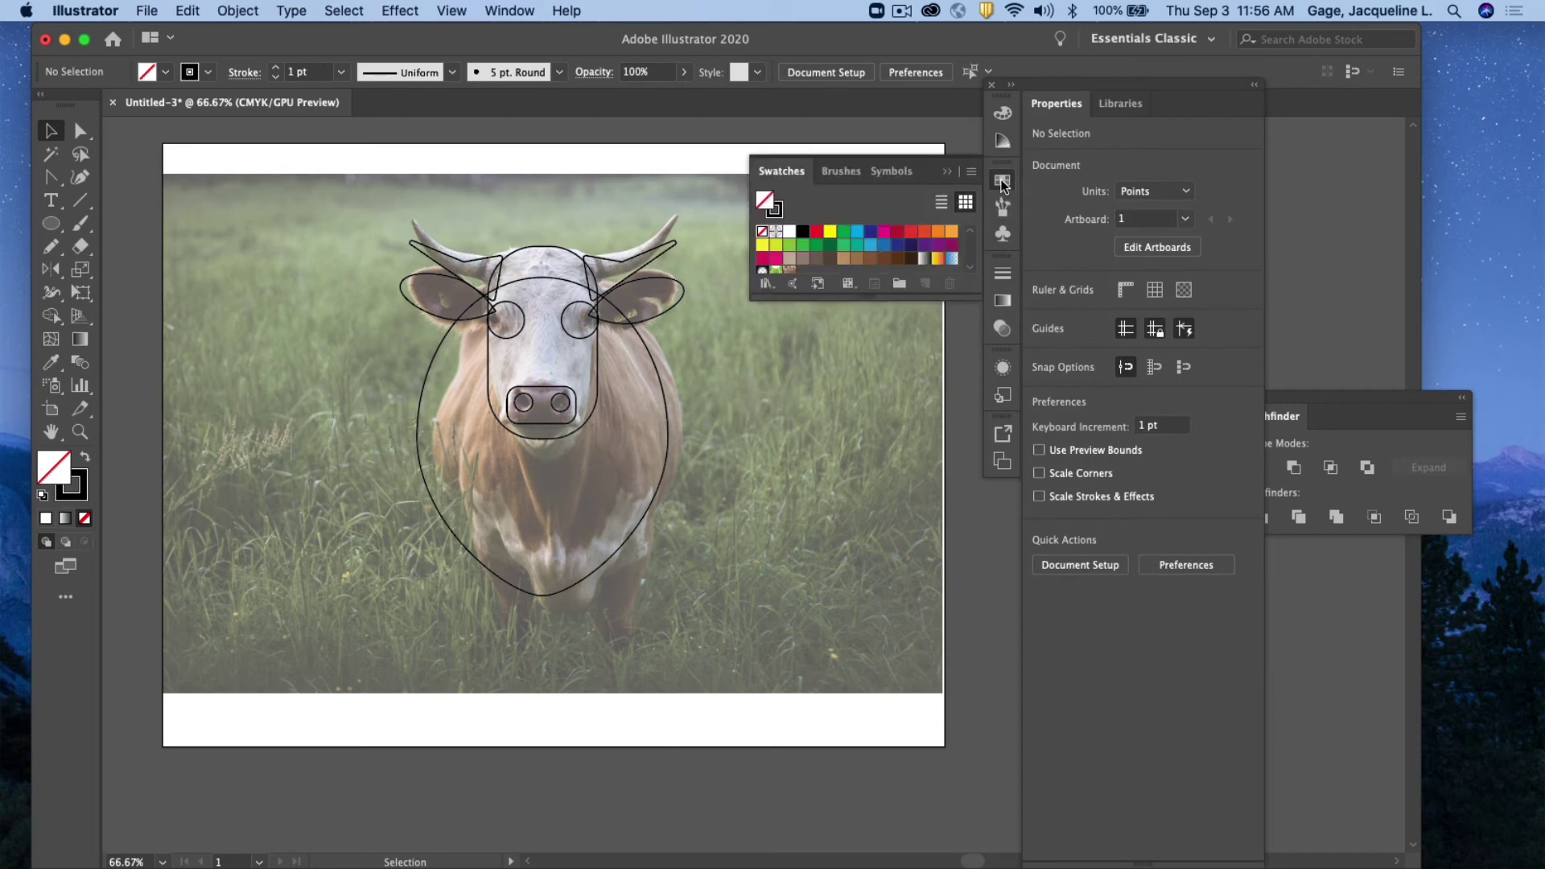
{"action": "left_click_drag", "start_coordinate": [898, 171], "coordinate": [713, 386]}
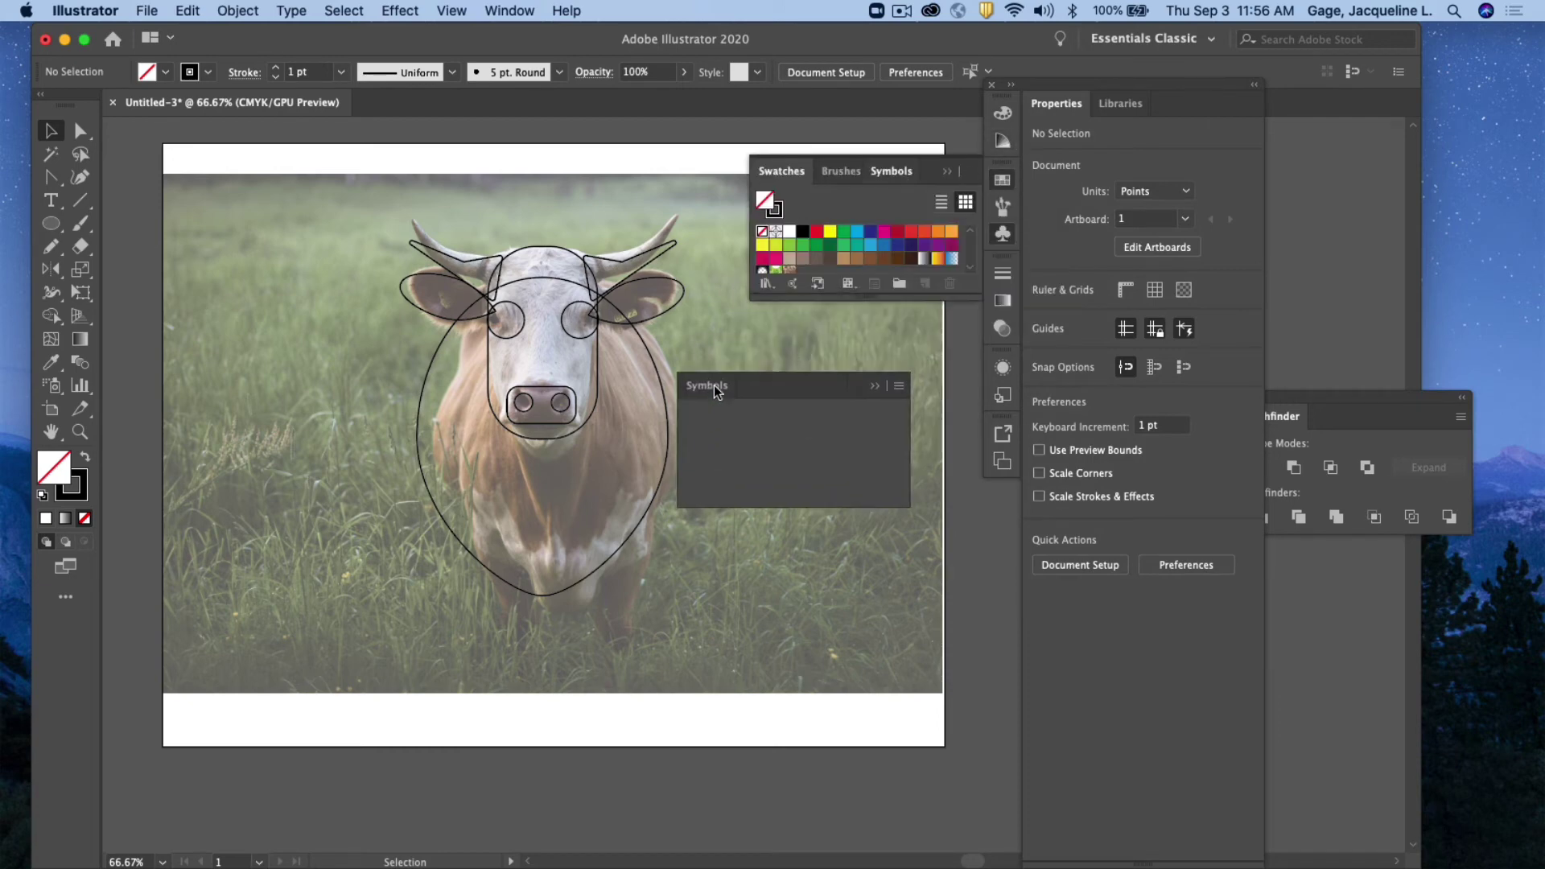
{"action": "left_click", "coordinate": [992, 84]}
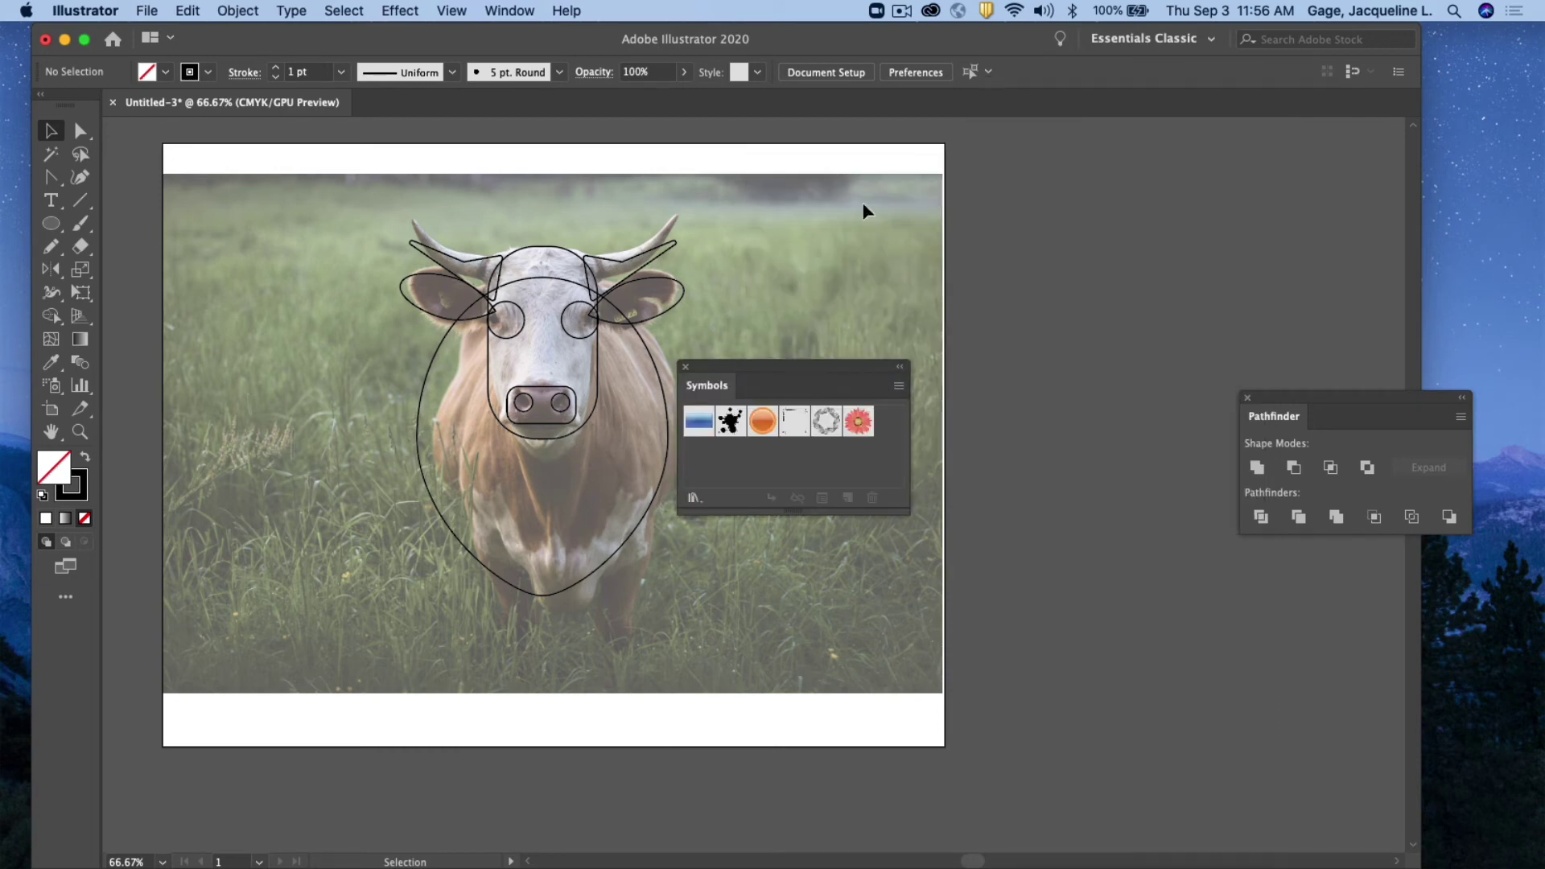
{"action": "left_click", "coordinate": [685, 367]}
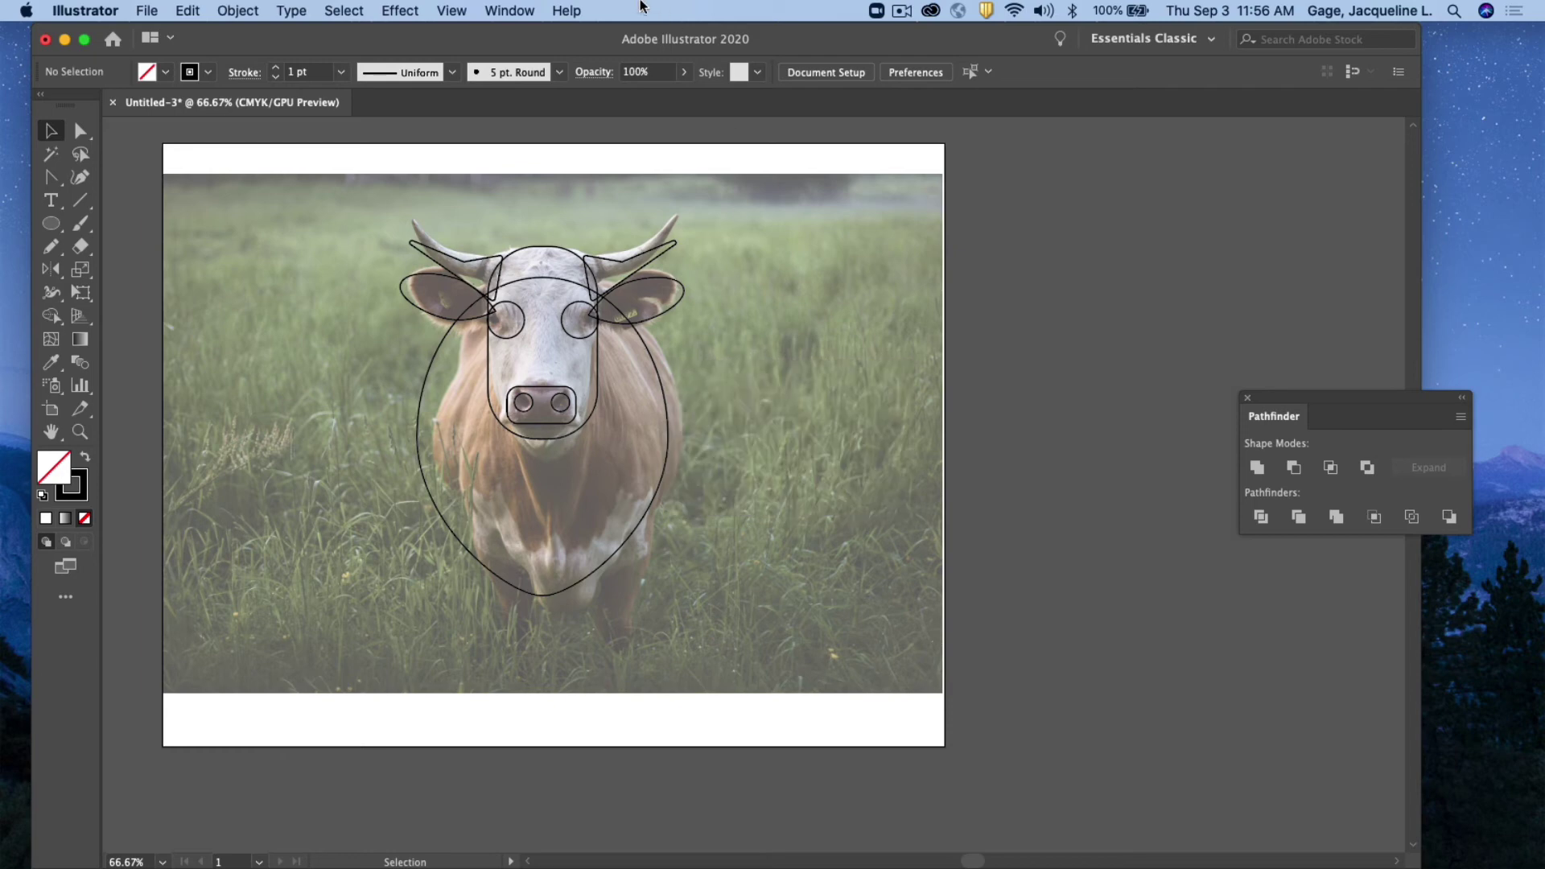
Open Swatches as a separate floating panel beside the artboard, close its original panel group, and enlarge it to show all swatches
{"action": "left_click", "coordinate": [514, 11]}
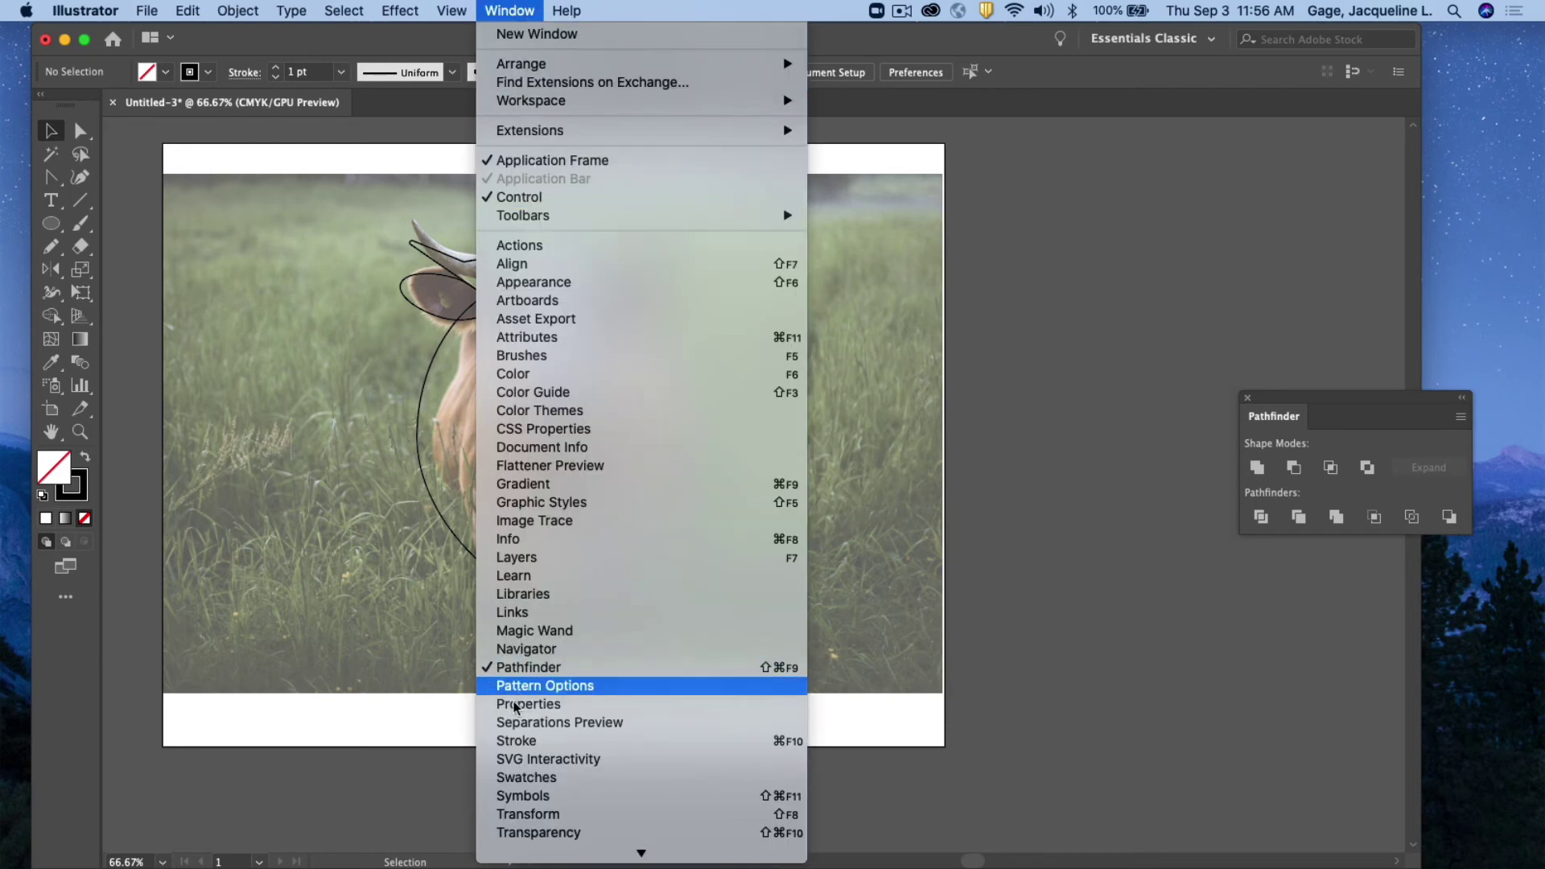
{"action": "left_click", "coordinate": [524, 778]}
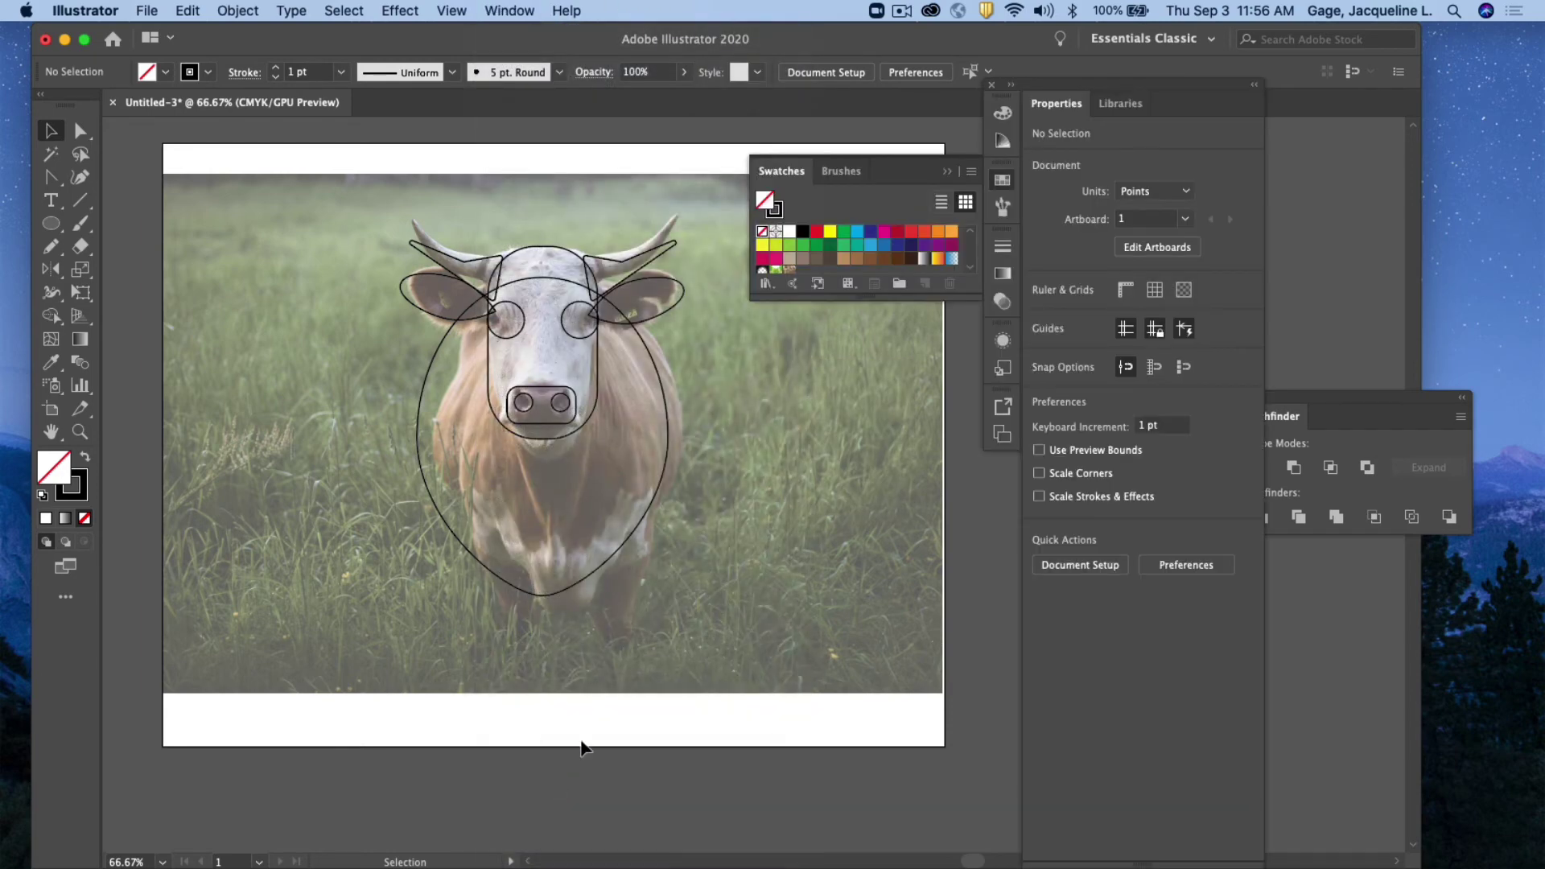
{"action": "left_click_drag", "start_coordinate": [795, 178], "coordinate": [614, 207]}
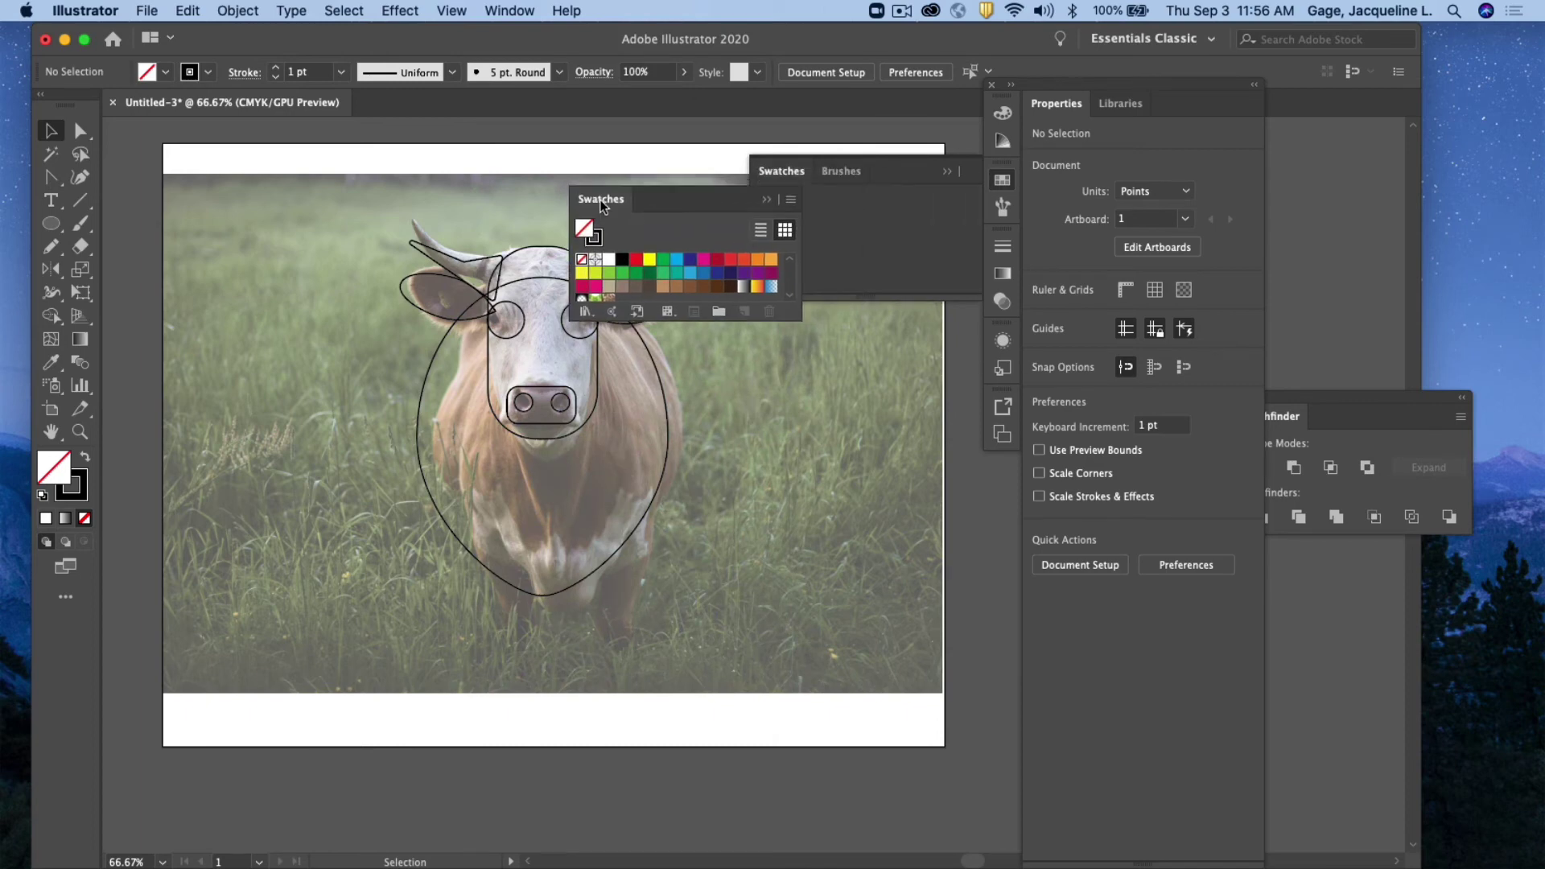
{"action": "left_click_drag", "start_coordinate": [1078, 95], "coordinate": [1425, 127]}
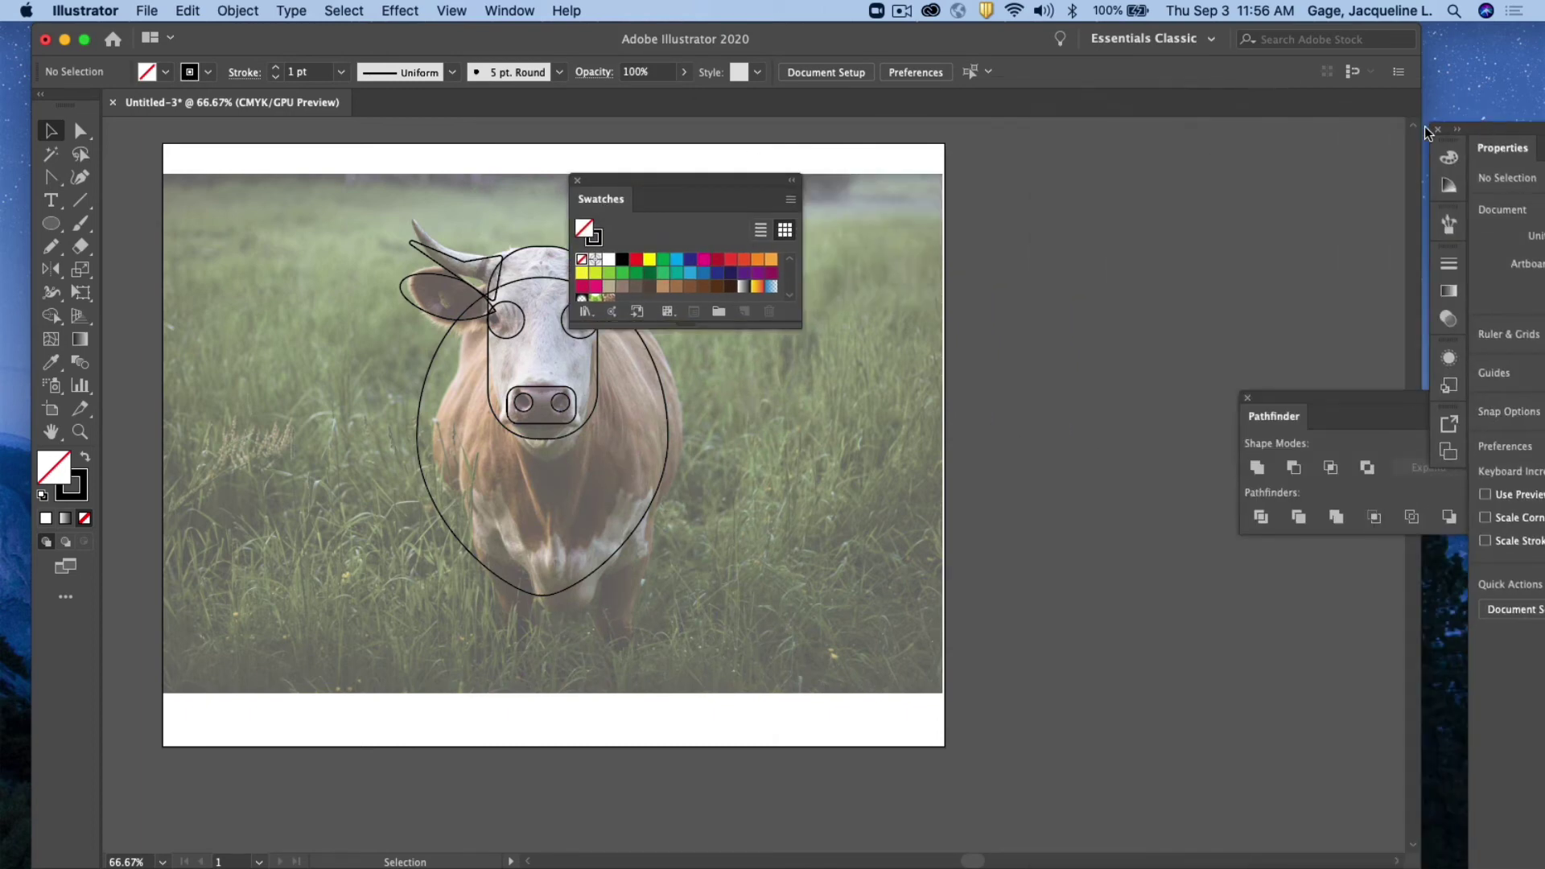
{"action": "left_click", "coordinate": [1437, 132]}
{"action": "left_click_drag", "start_coordinate": [713, 180], "coordinate": [1070, 180]}
{"action": "left_click_drag", "start_coordinate": [1049, 327], "coordinate": [1026, 447]}
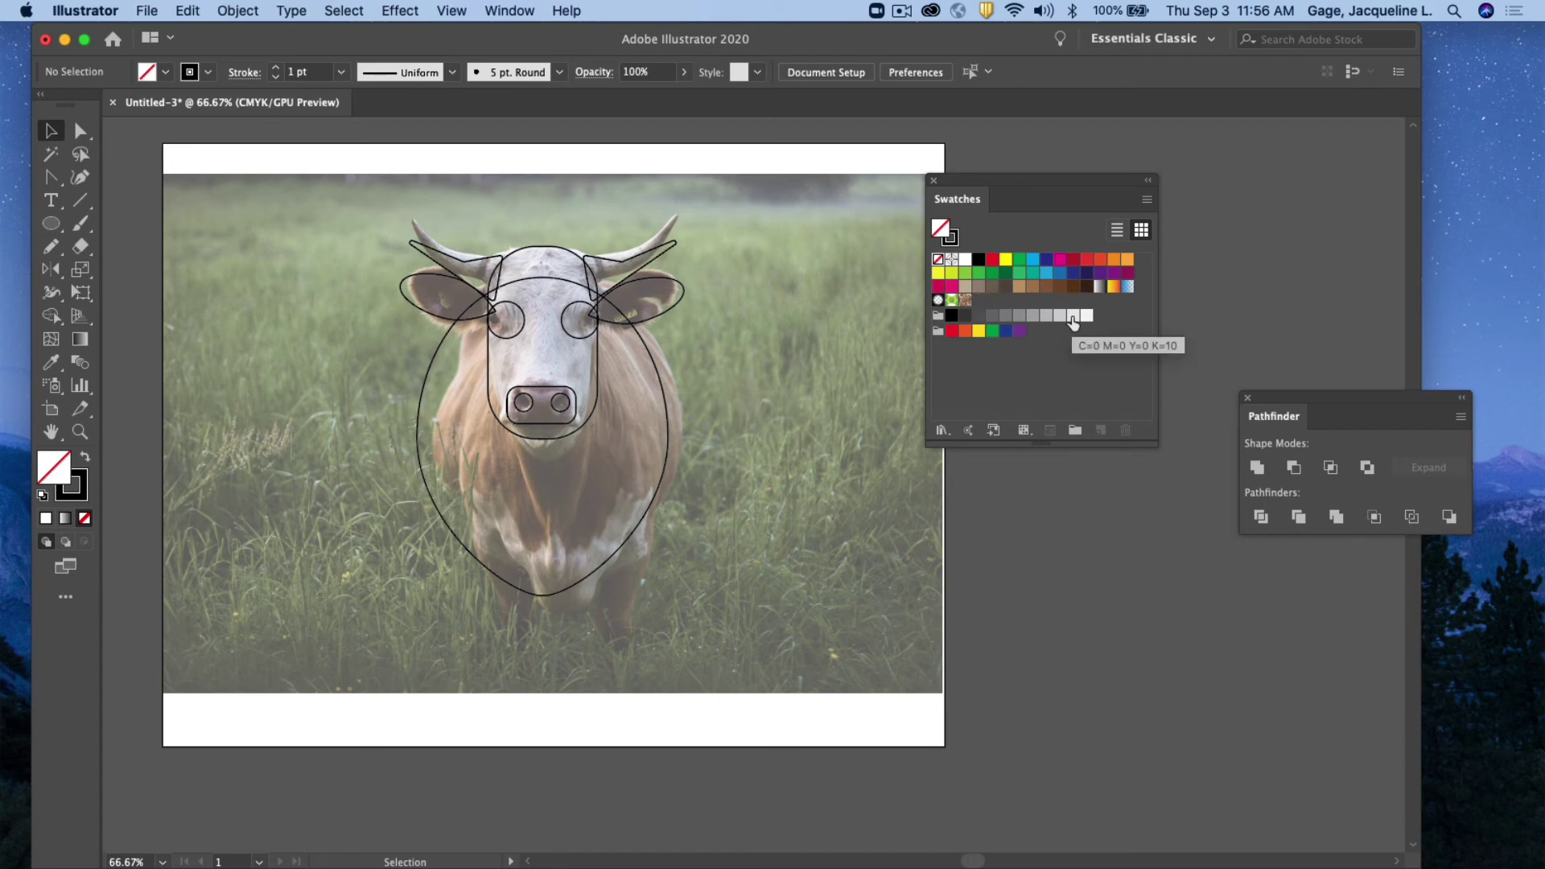
Open the Earthtone swatch library, attach it beneath Swatches, and place the combined panels clear of the artboard
{"action": "left_click", "coordinate": [941, 430]}
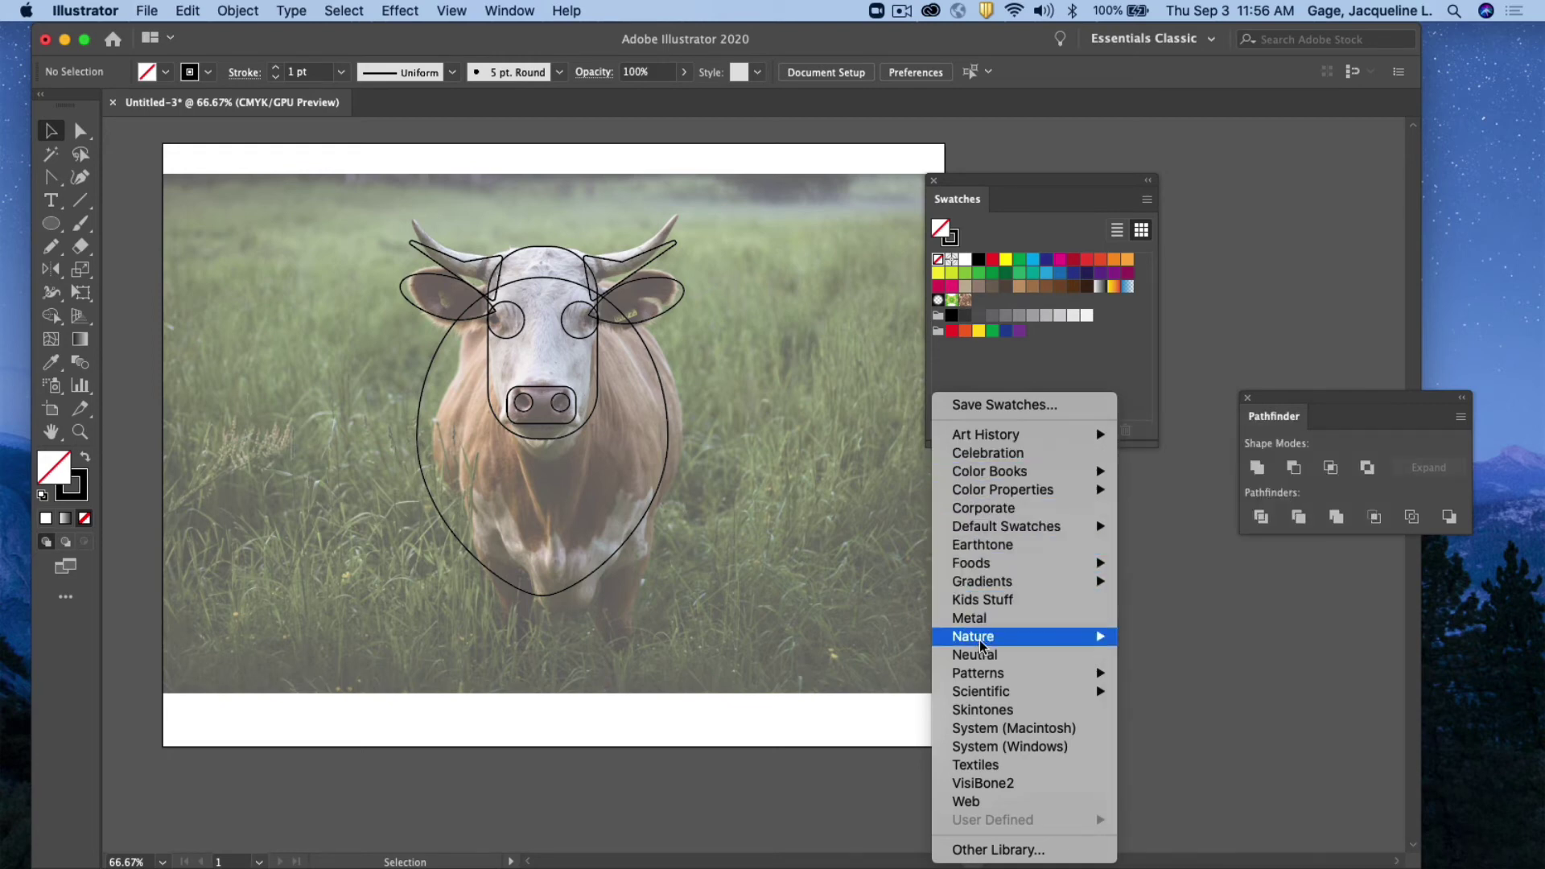
{"action": "mouse_move", "coordinate": [981, 644]}
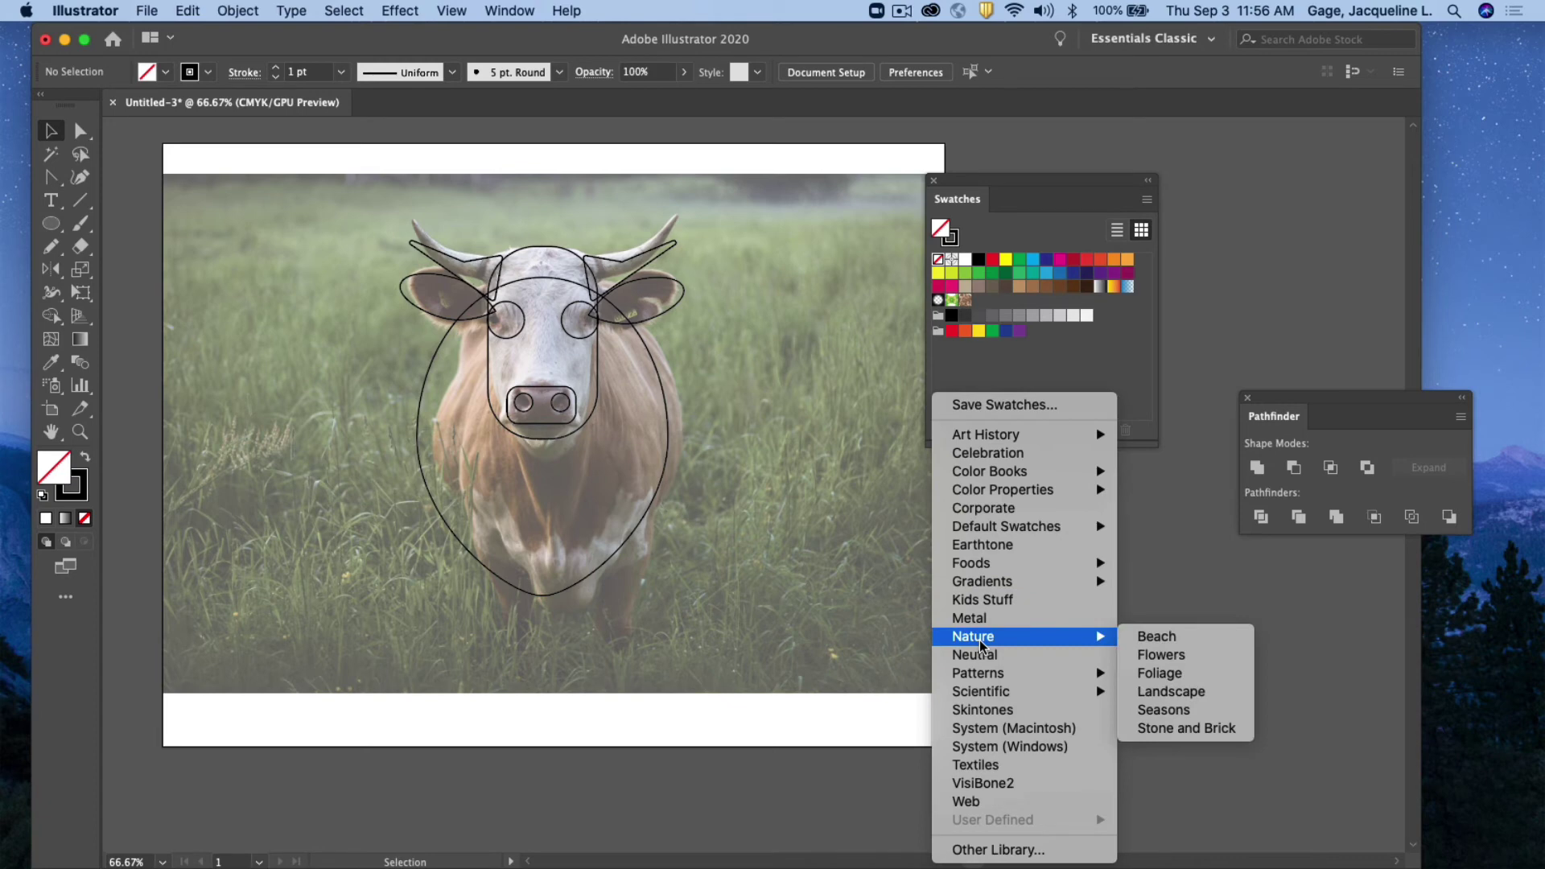
{"action": "left_click", "coordinate": [1000, 547]}
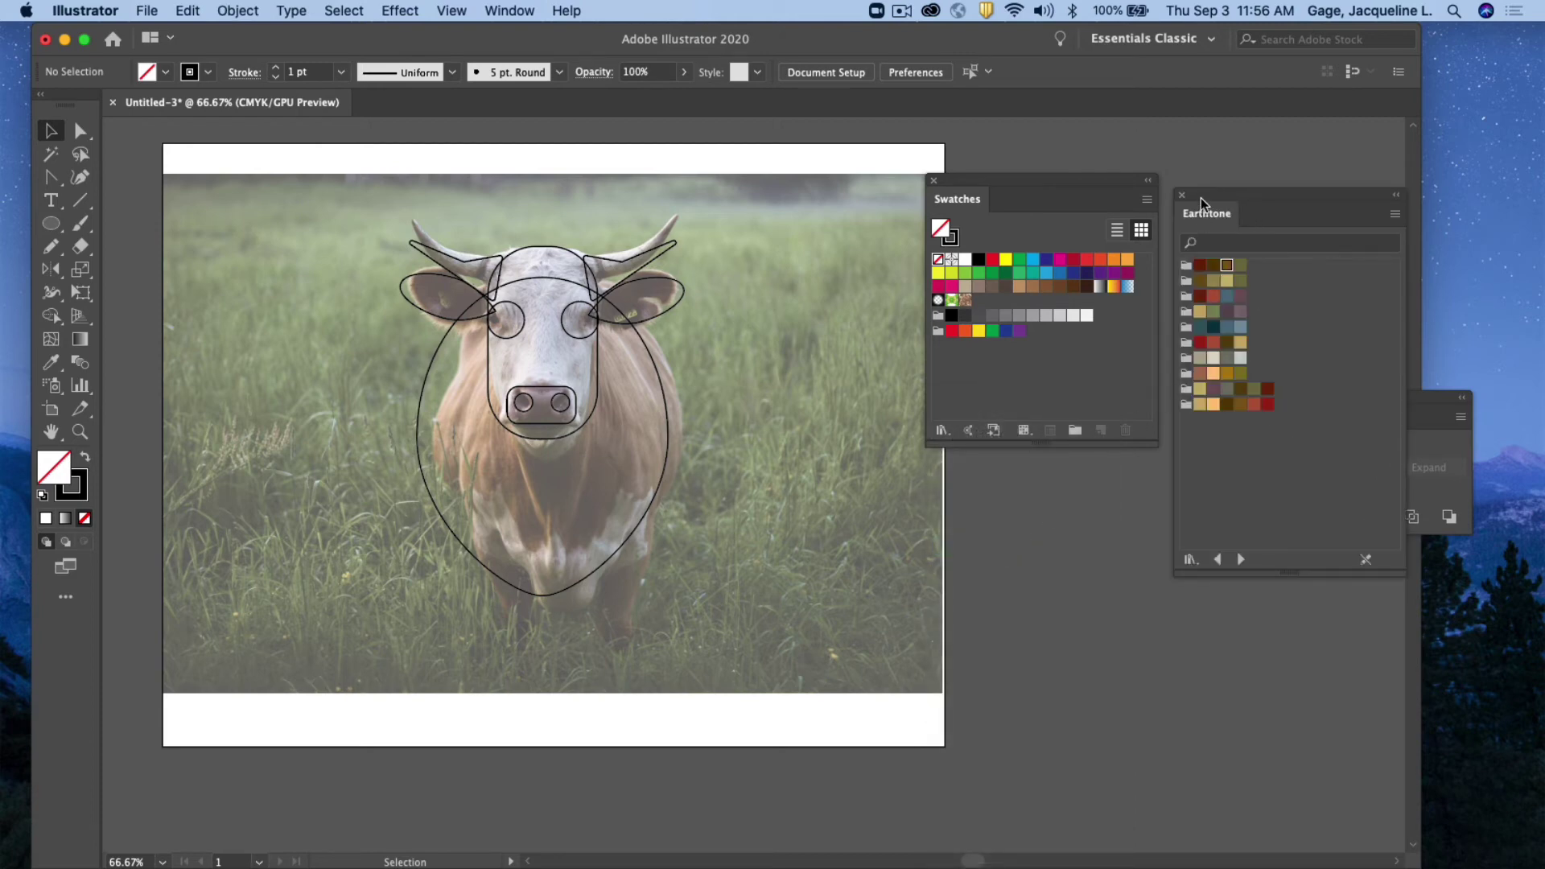
{"action": "left_click_drag", "start_coordinate": [1200, 198], "coordinate": [991, 441]}
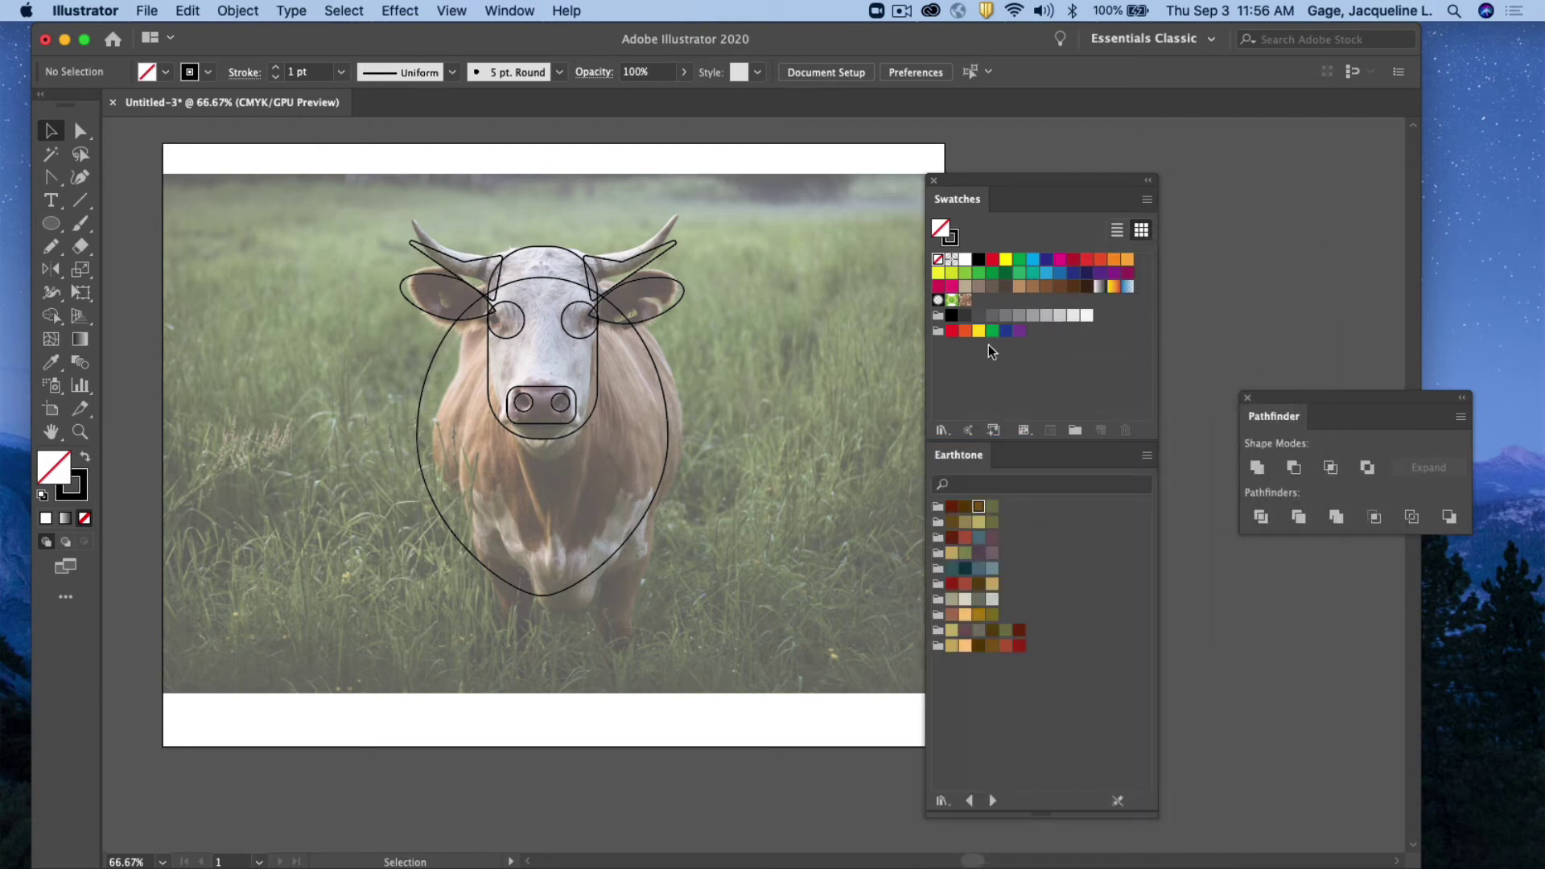
{"action": "left_click_drag", "start_coordinate": [998, 190], "coordinate": [1121, 137]}
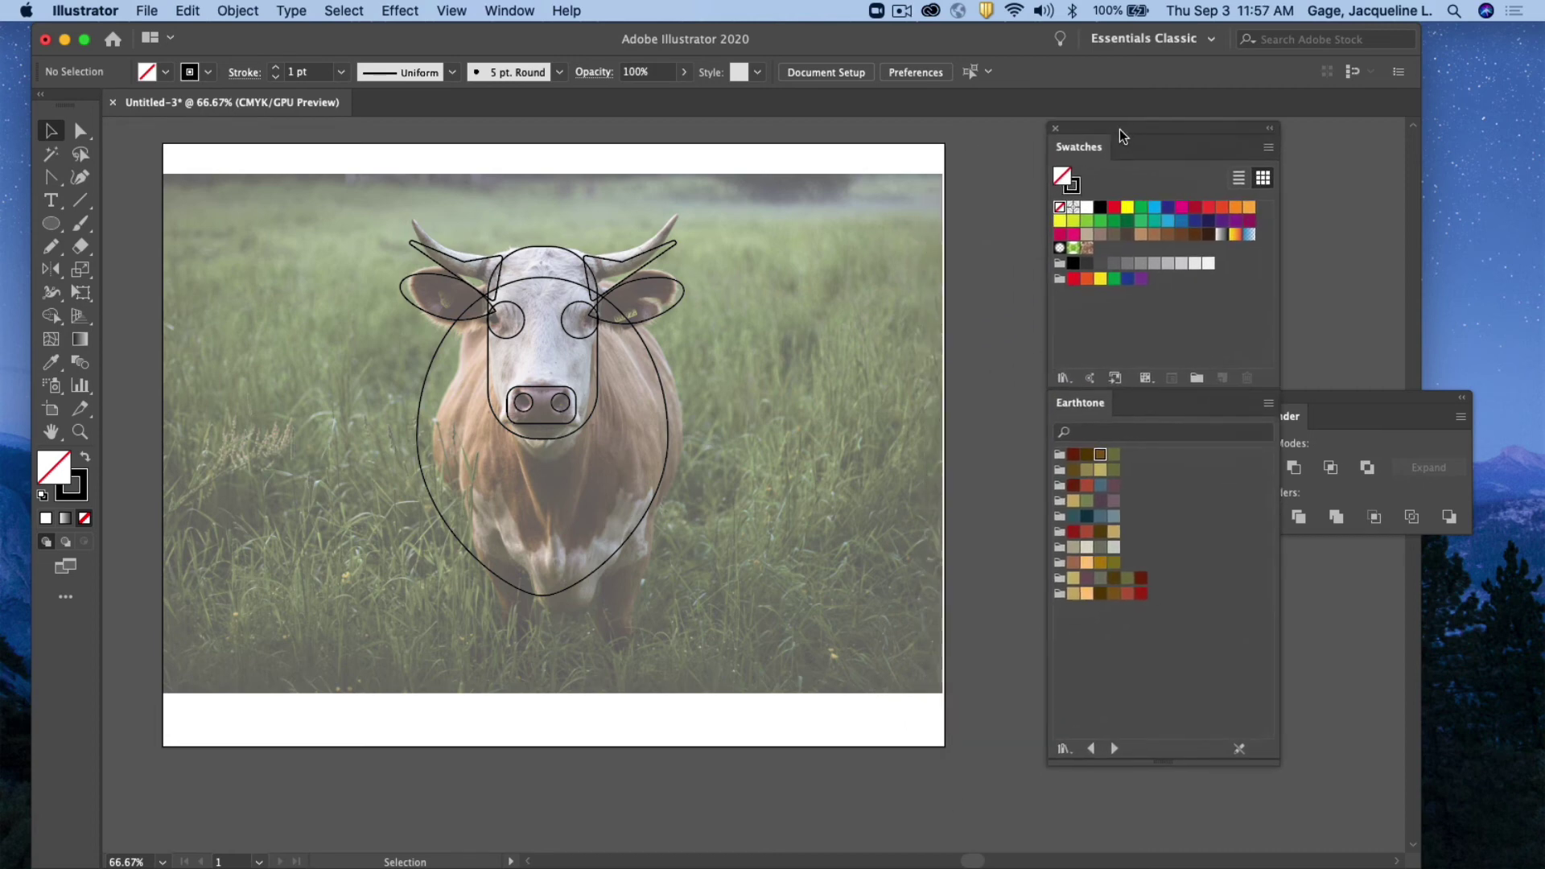
Fill the body shape with the brown swatch from the first Earthtone colour group
{"action": "left_click", "coordinate": [663, 394]}
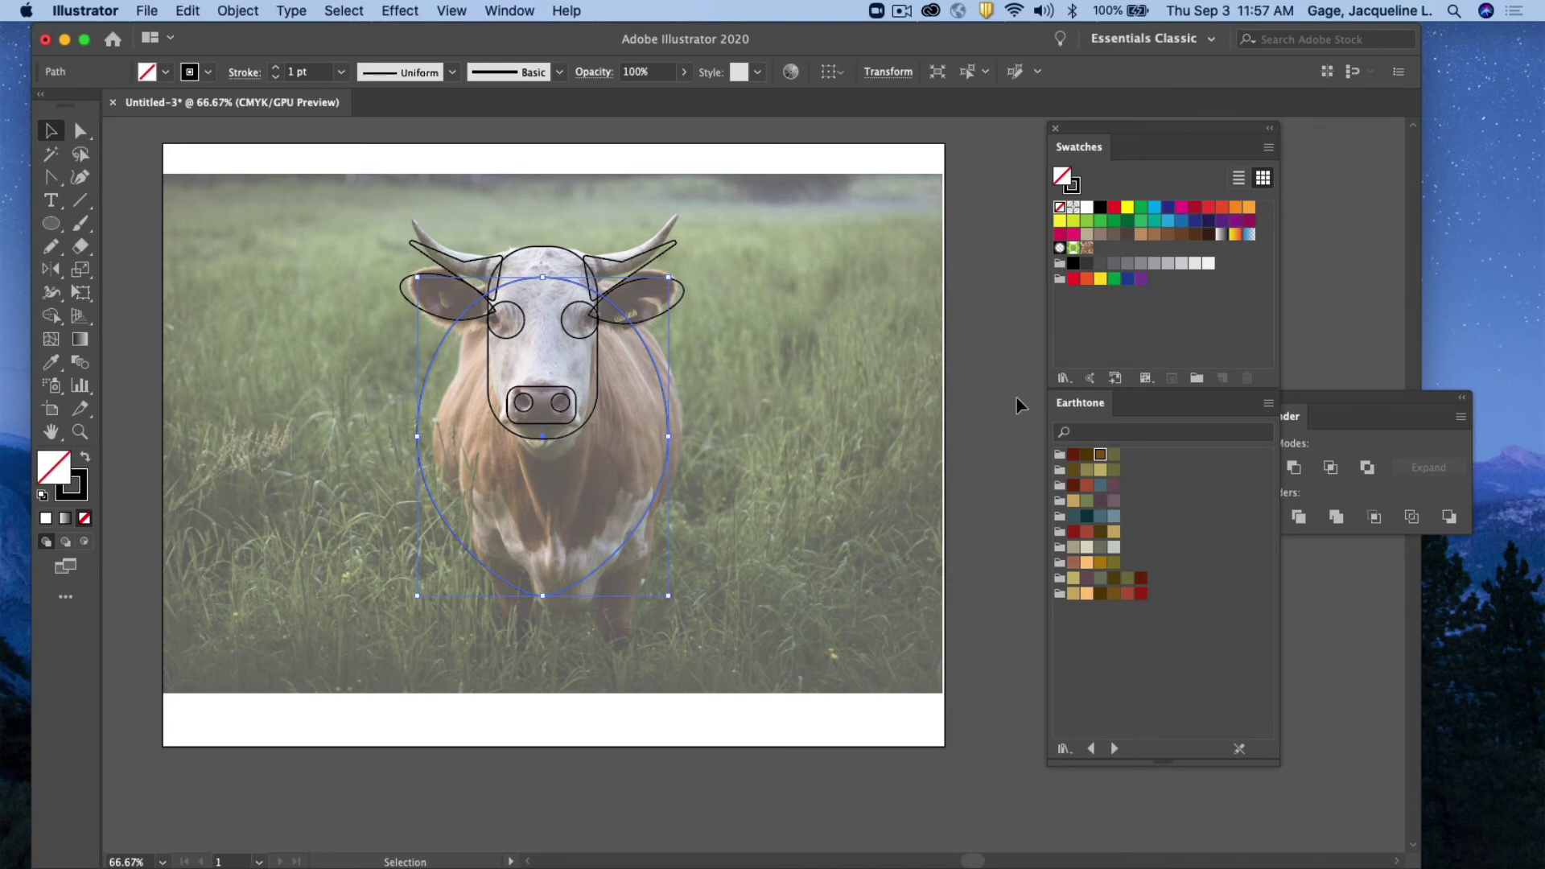
{"action": "left_click", "coordinate": [1101, 457]}
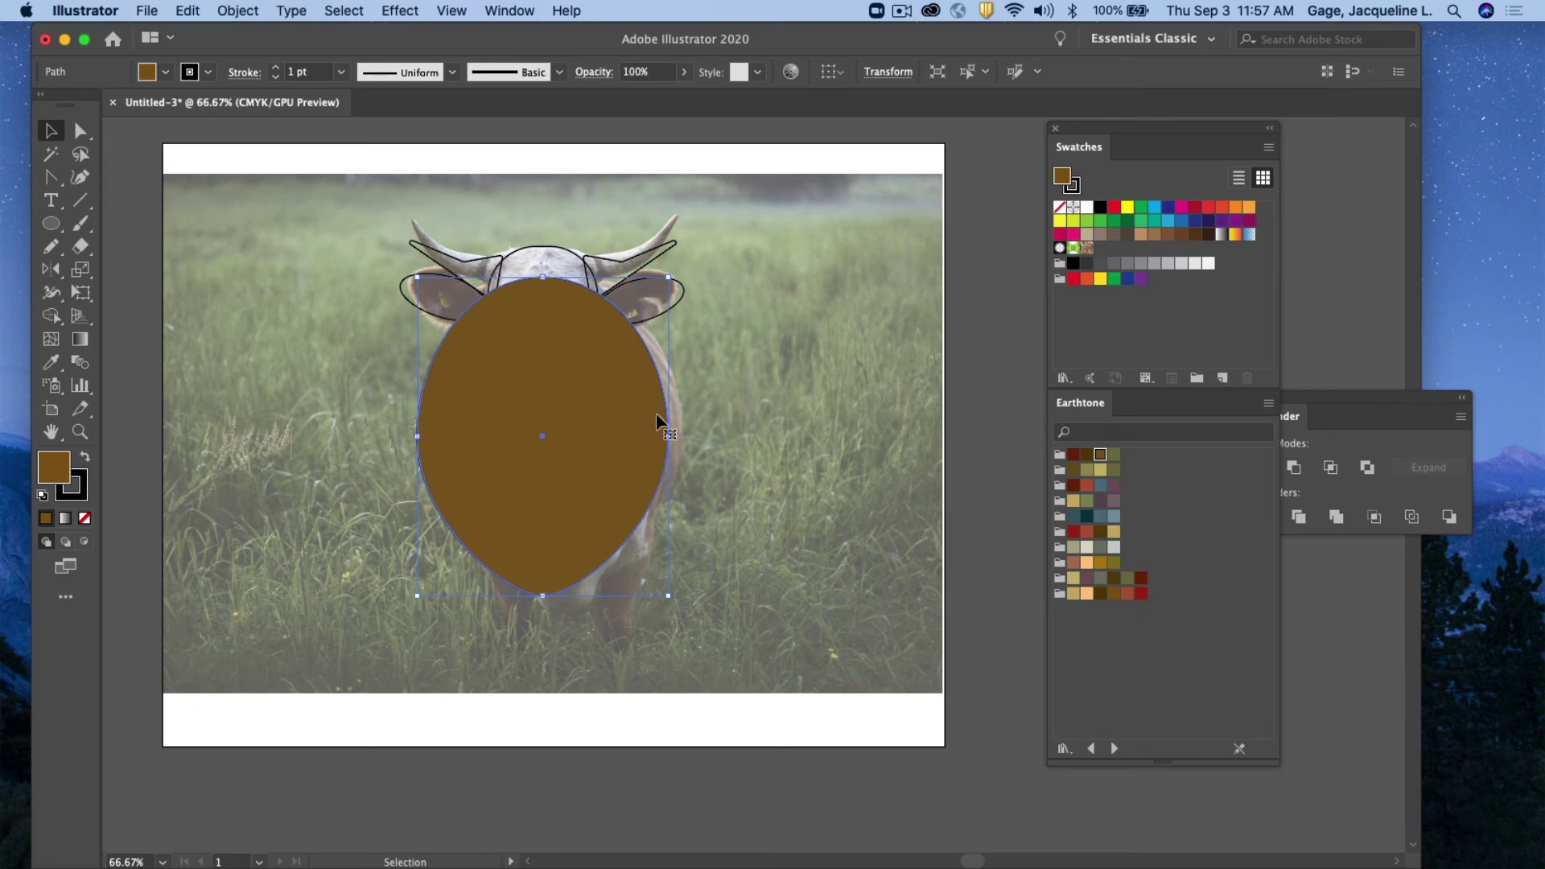
Send the brown body shape behind all the other cow shapes
{"action": "left_click", "coordinate": [241, 10]}
{"action": "mouse_move", "coordinate": [258, 53]}
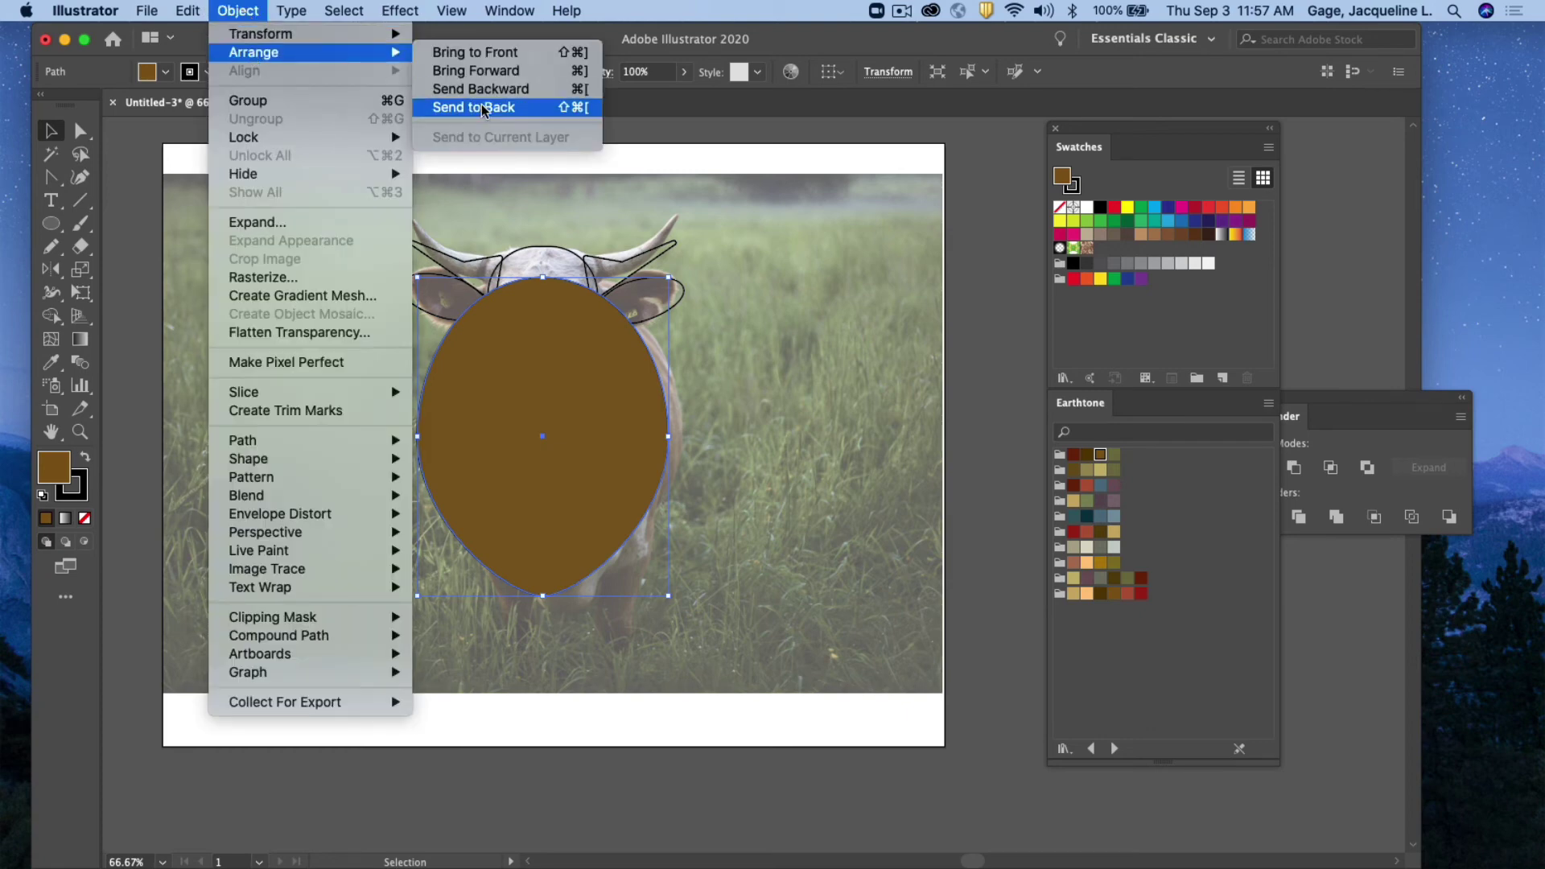
{"action": "left_click", "coordinate": [481, 107]}
{"action": "left_click", "coordinate": [789, 315]}
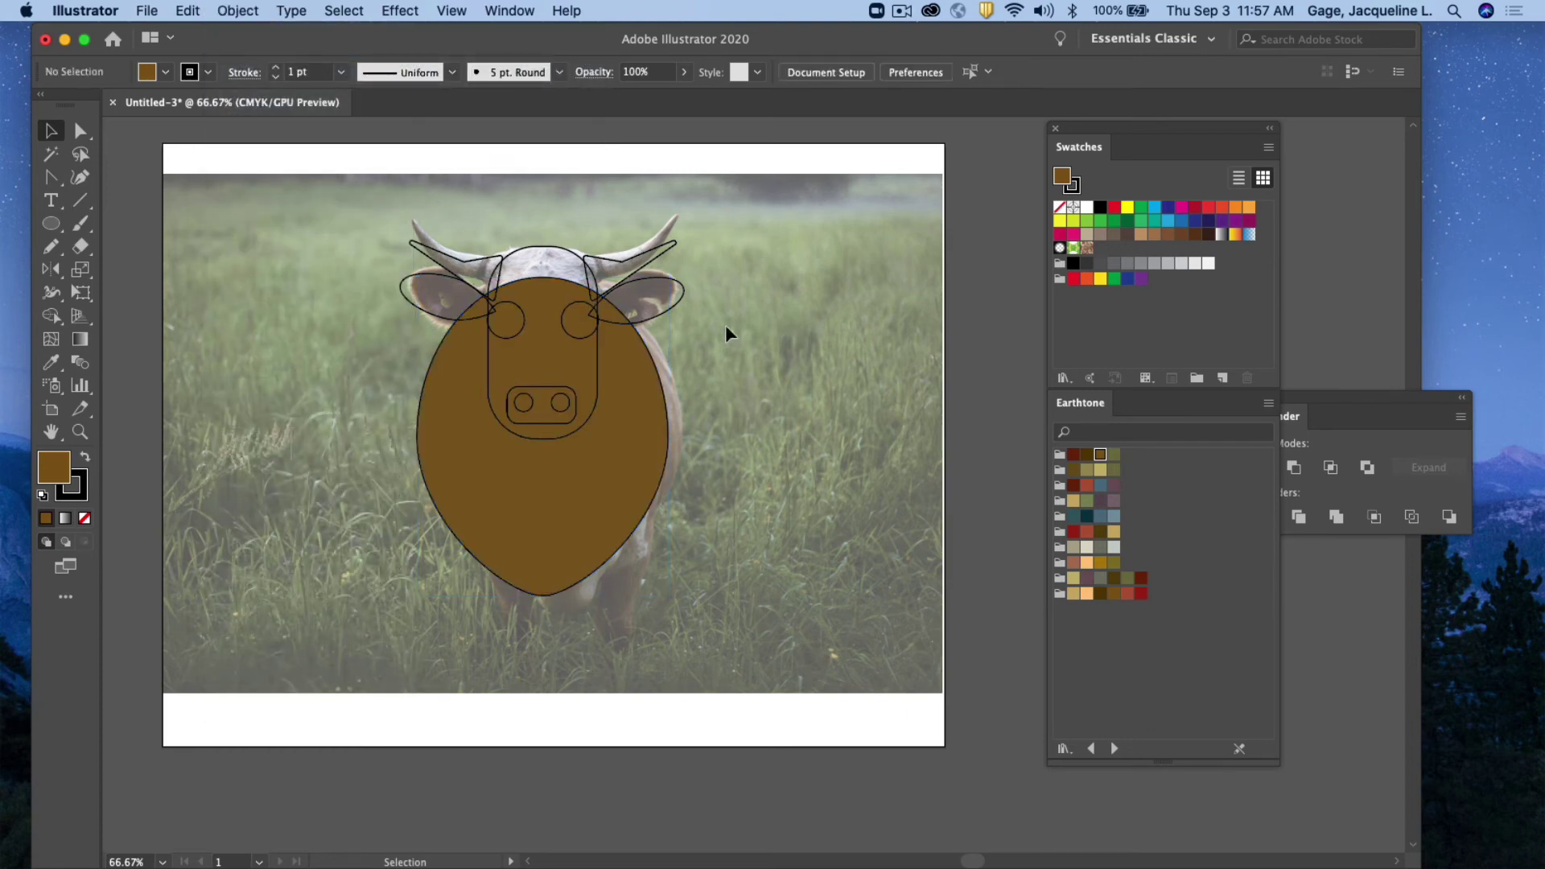
Fill both ears with the reddish-brown first swatch of the eighth Earthtone colour group
{"action": "left_click", "coordinate": [656, 322]}
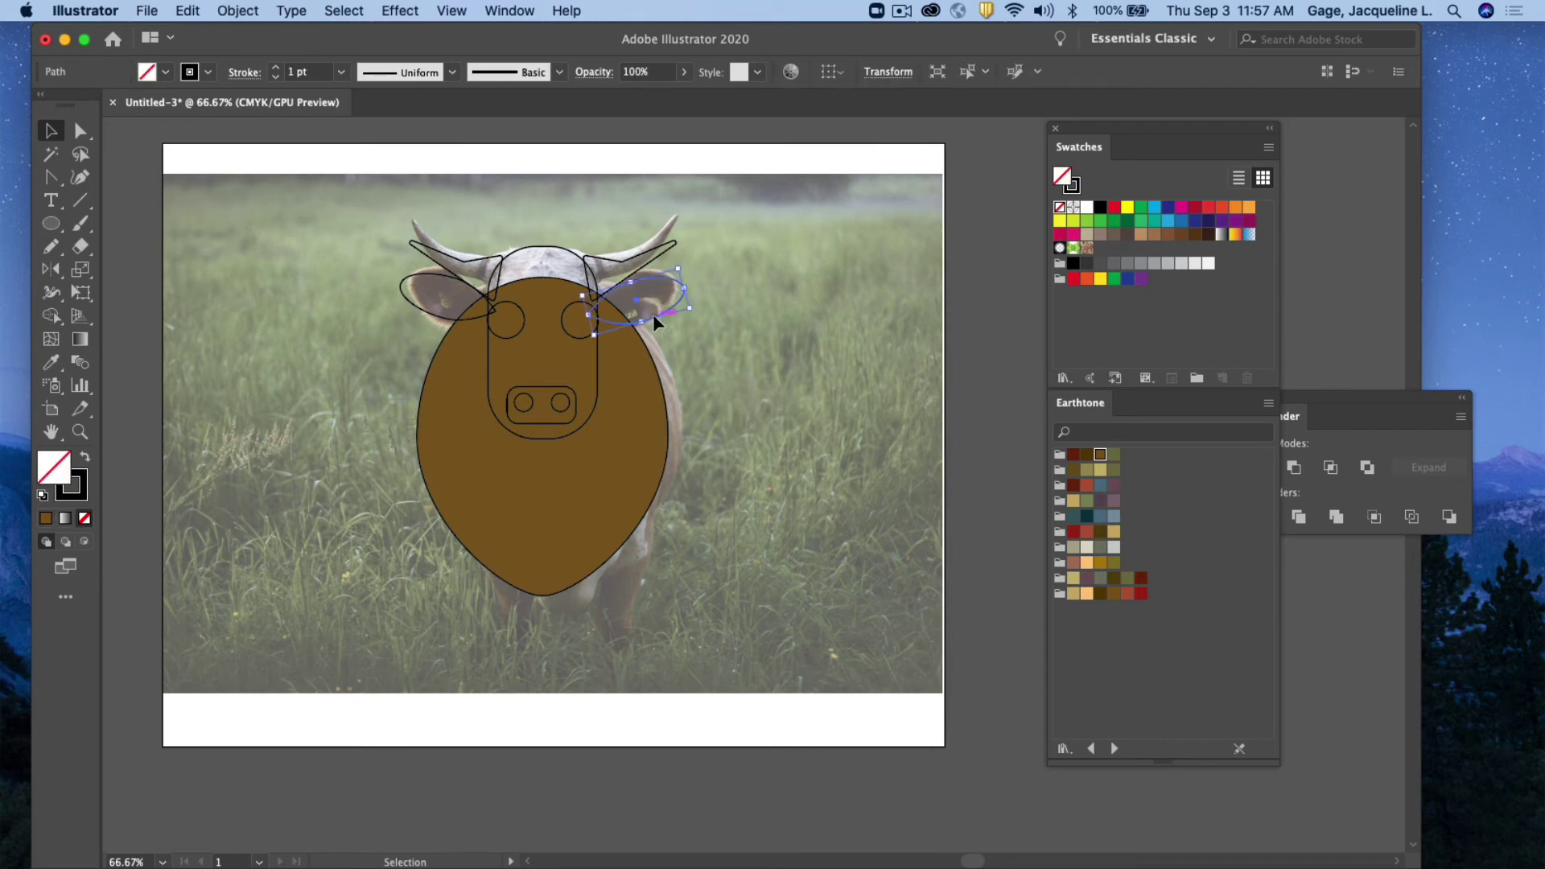
{"action": "left_click", "coordinate": [426, 310], "text": "shift"}
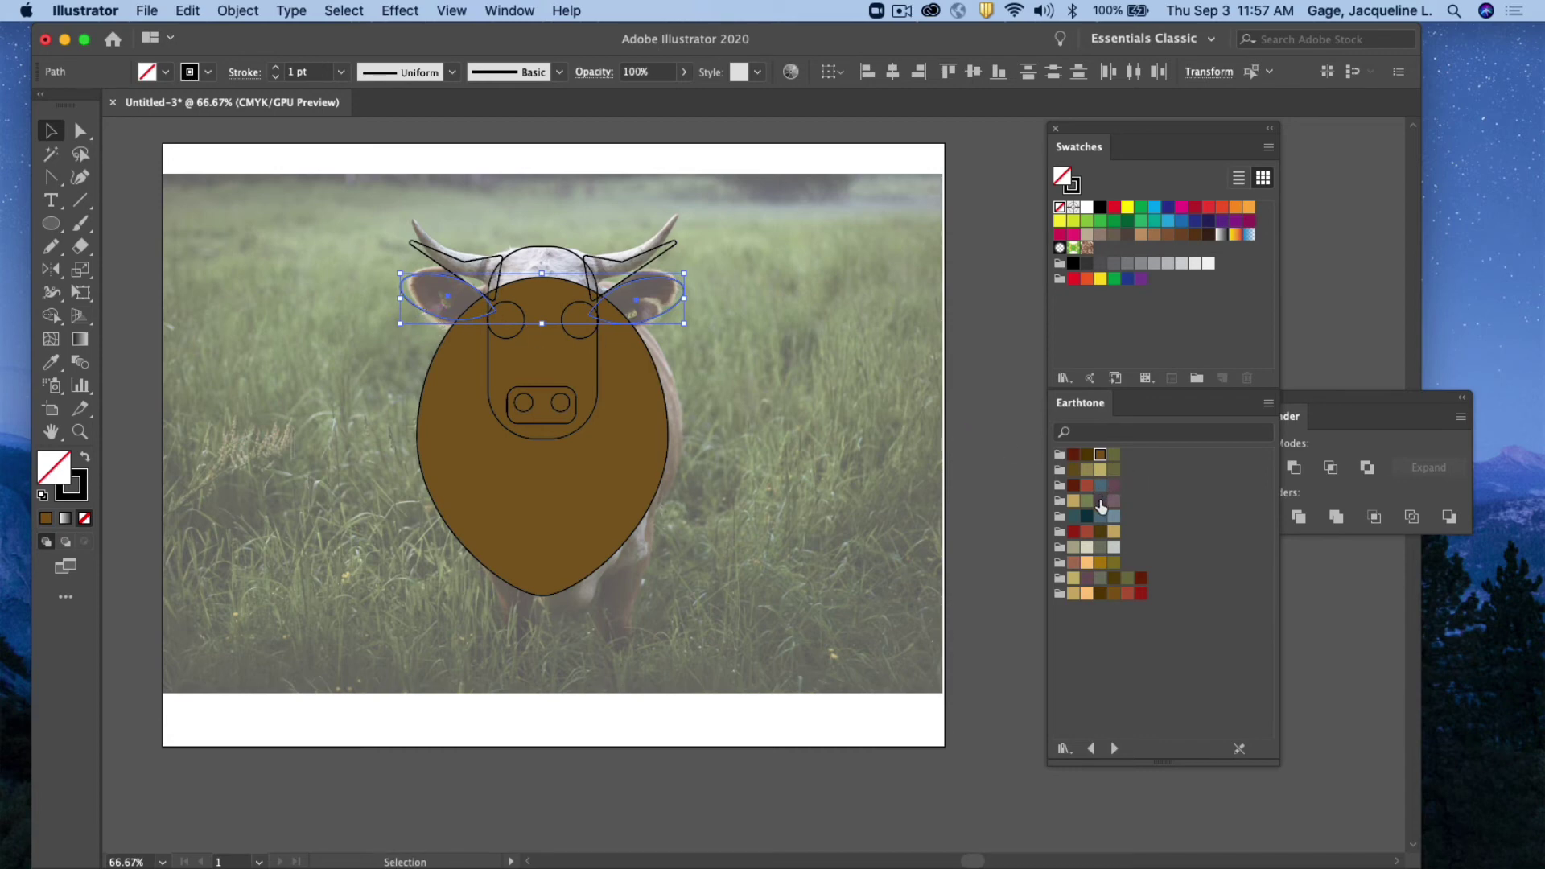
{"action": "left_click", "coordinate": [1074, 563]}
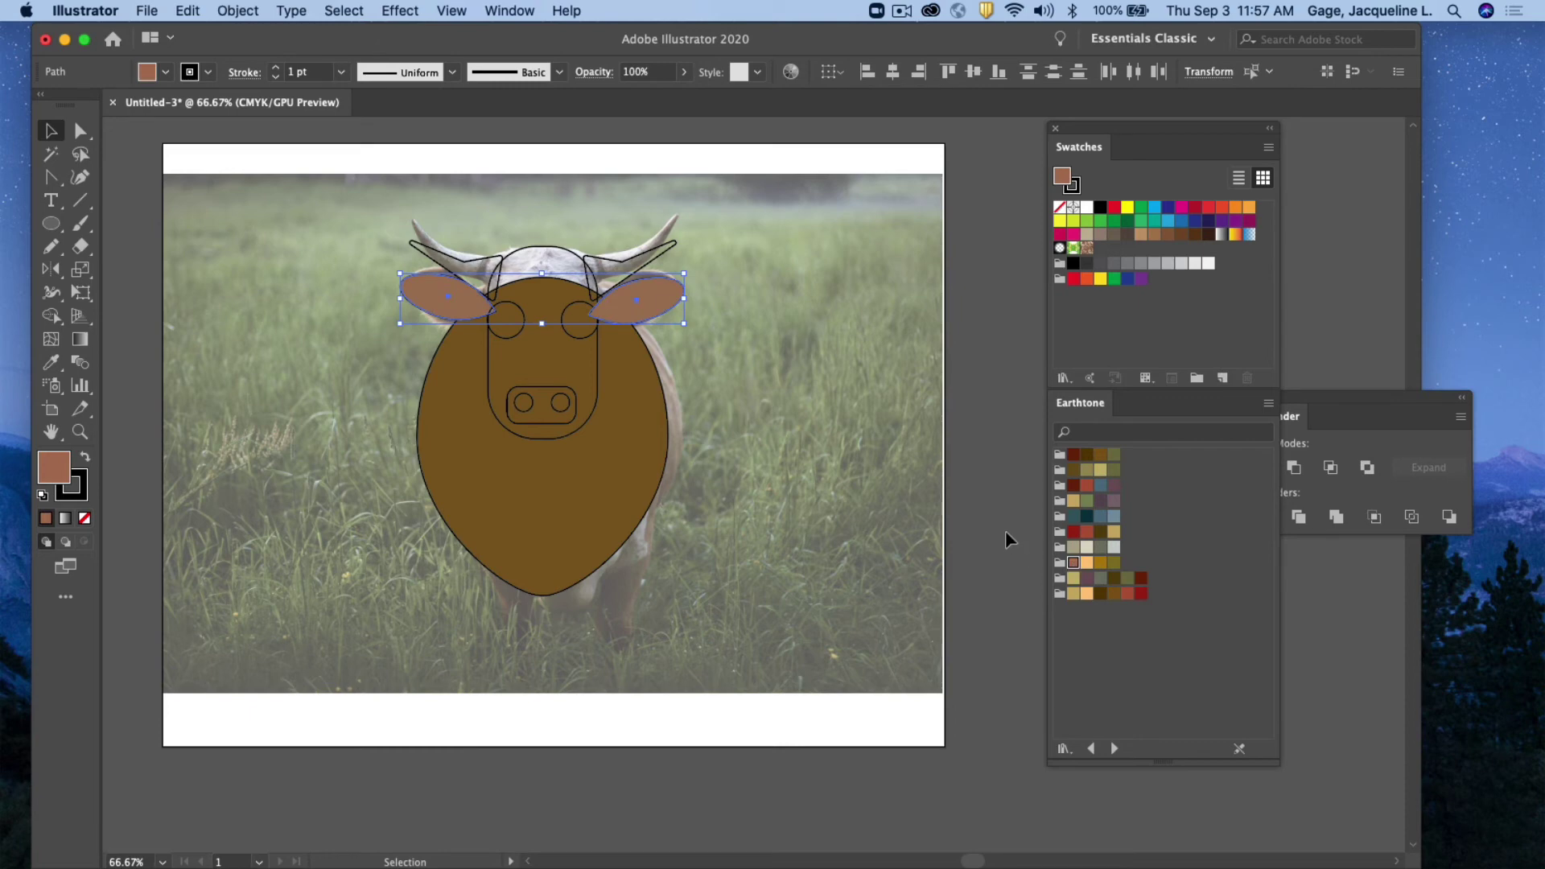
Fill both eye circles with white
{"action": "left_click", "coordinate": [597, 365]}
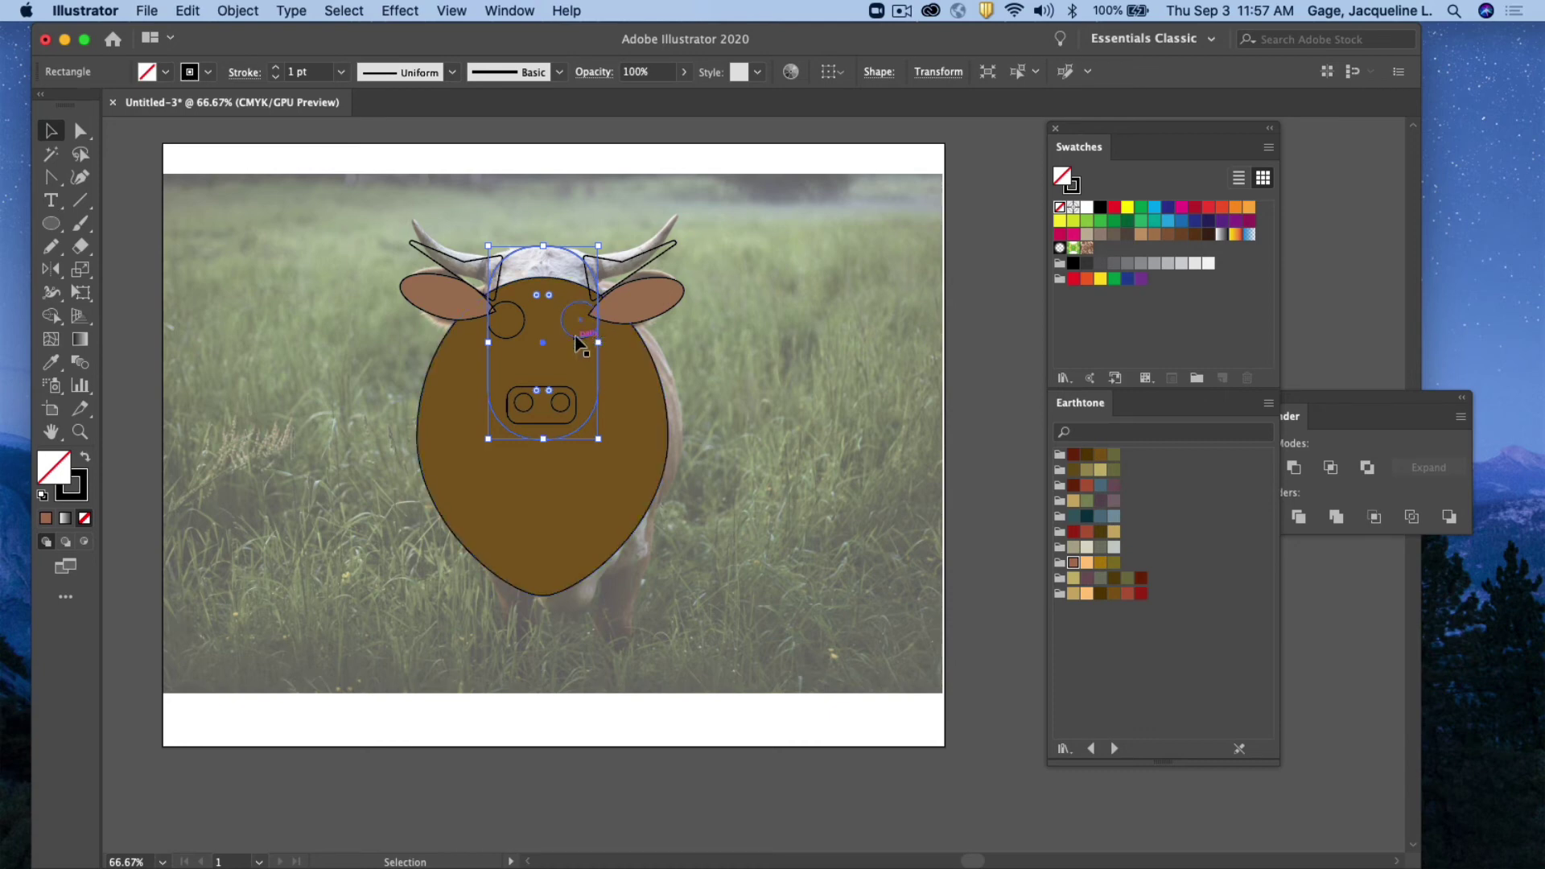
{"action": "left_click", "coordinate": [576, 338]}
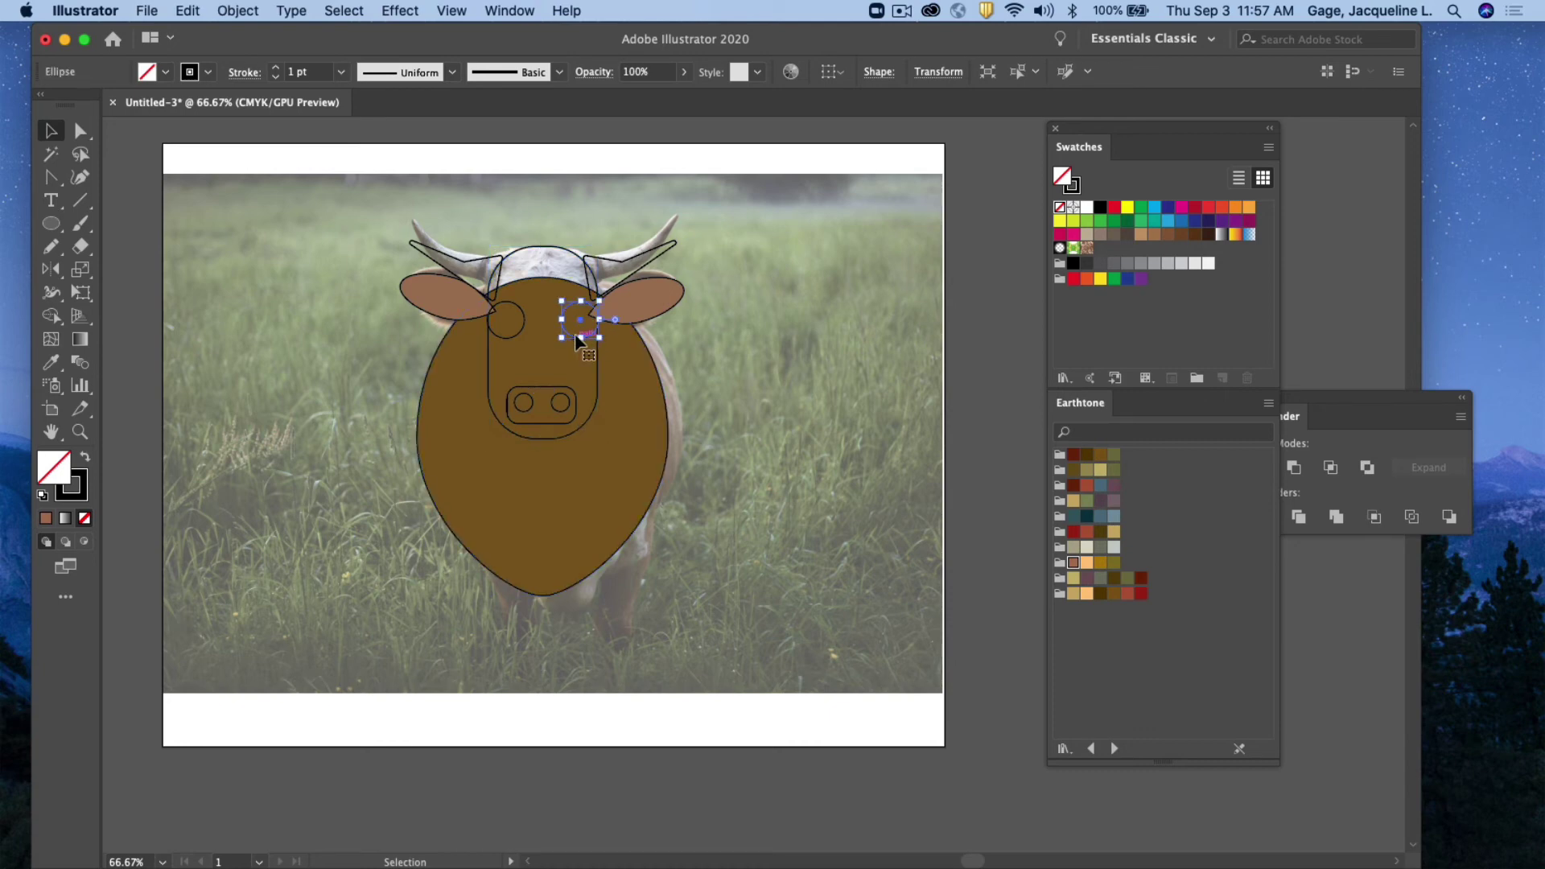
{"action": "left_click", "coordinate": [517, 345], "text": "shift"}
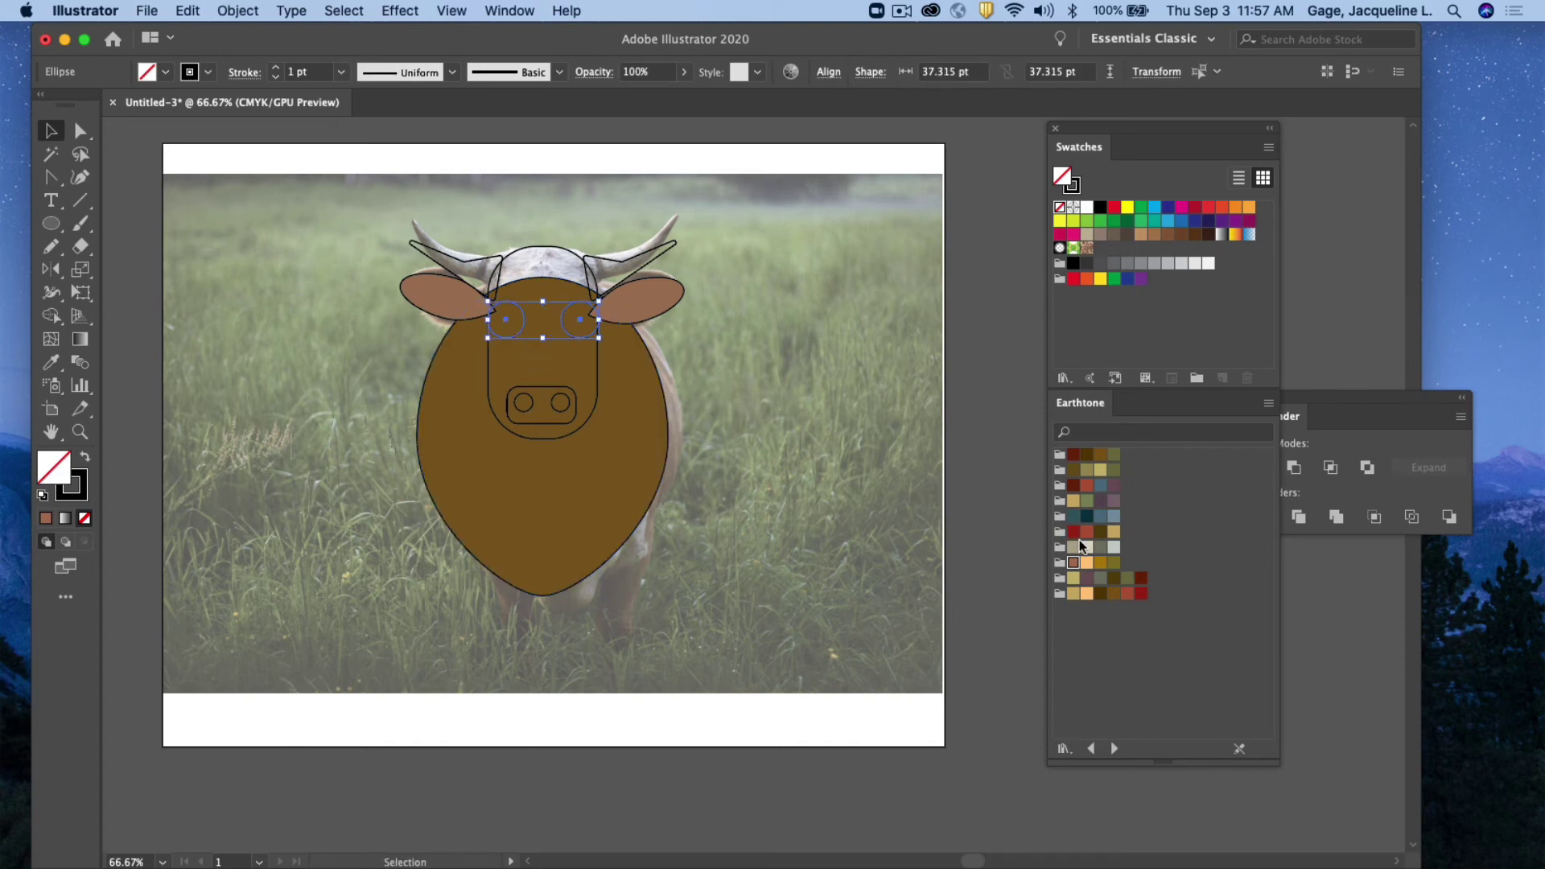
{"action": "left_click", "coordinate": [1086, 208]}
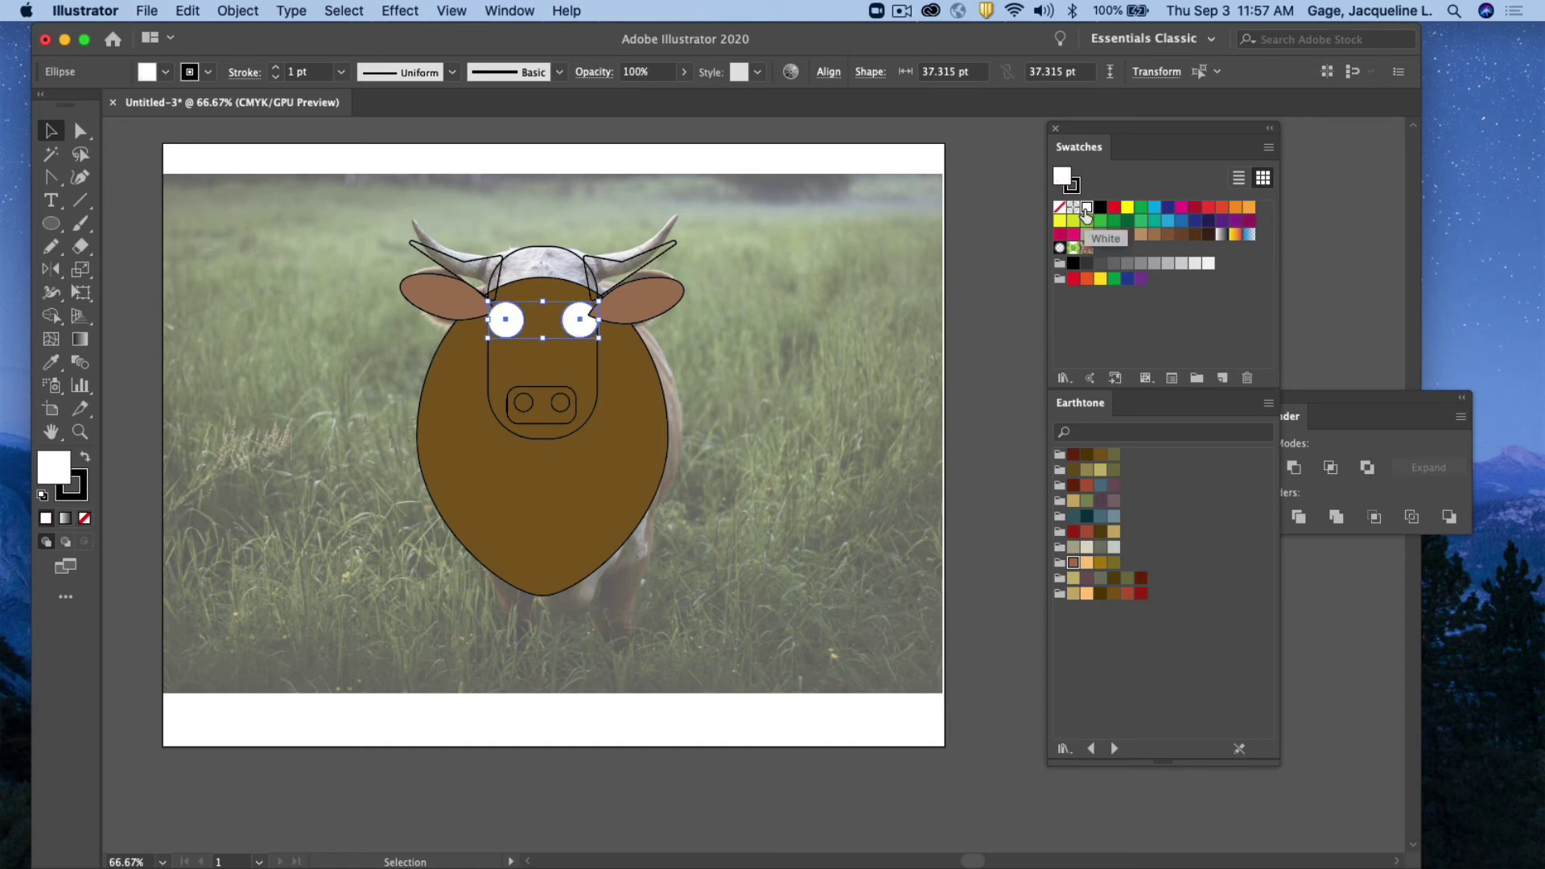
Fill the muzzle with the dark brown swatch from the first Earthtone colour group and both nostrils with black
{"action": "left_click", "coordinate": [532, 384]}
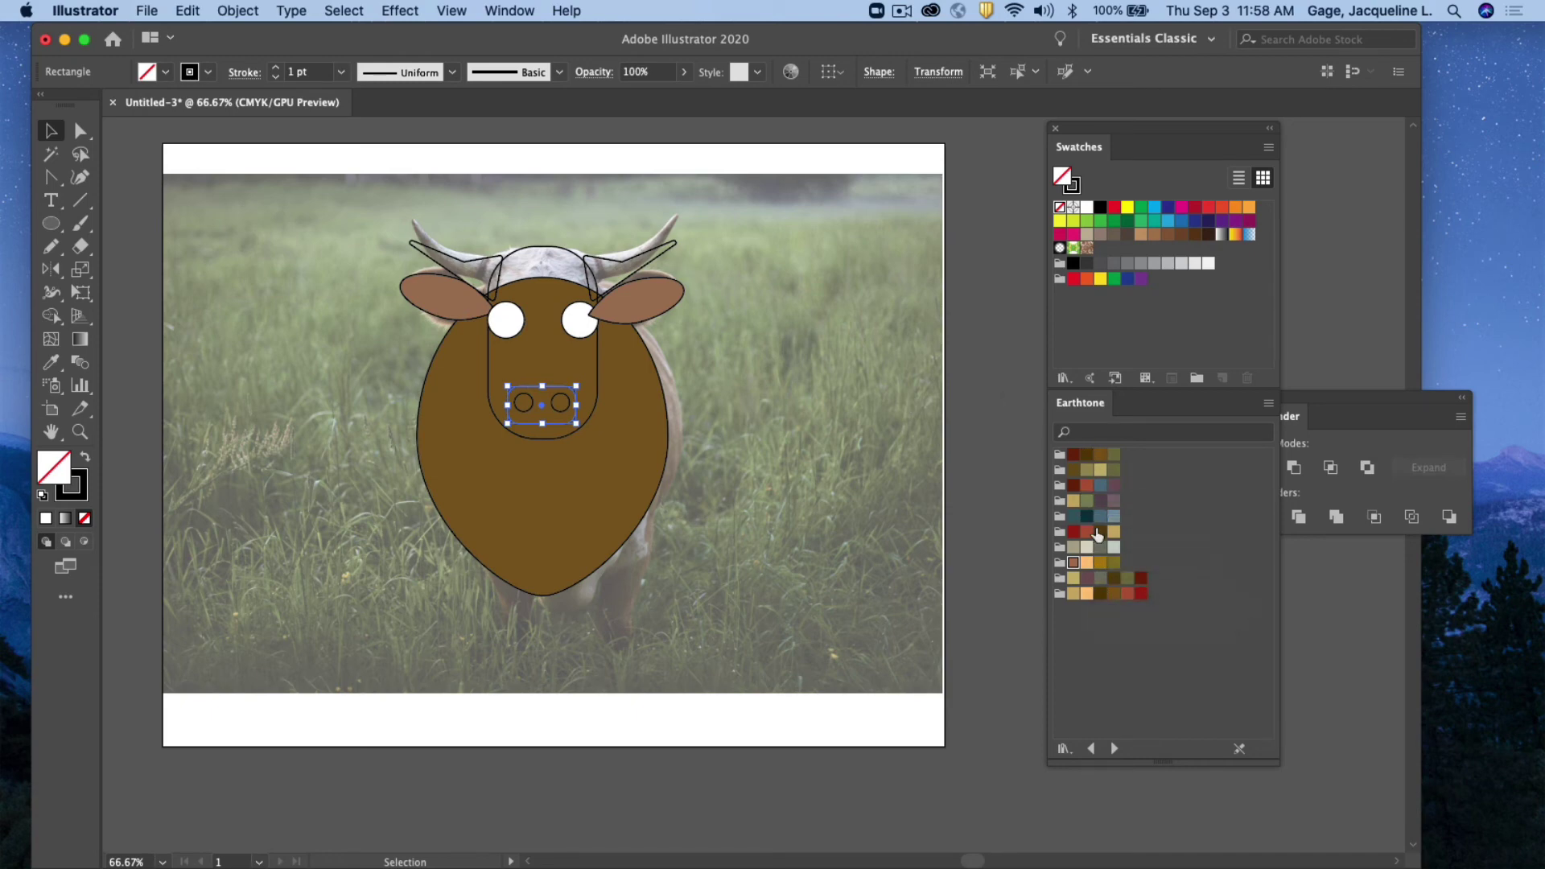
{"action": "left_click", "coordinate": [1088, 457]}
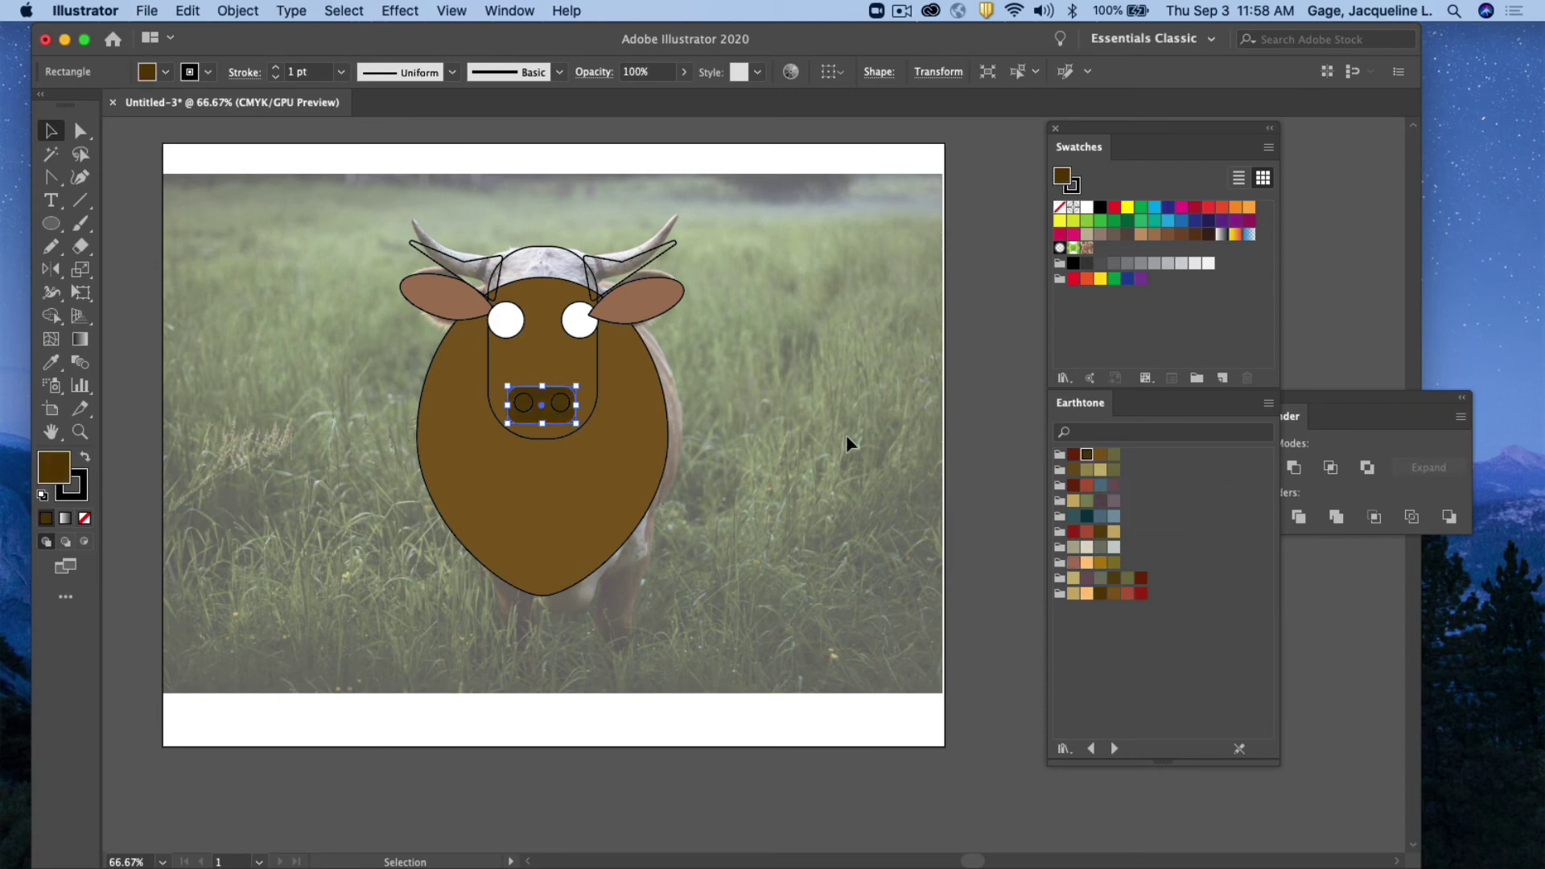
{"action": "left_click", "coordinate": [789, 429]}
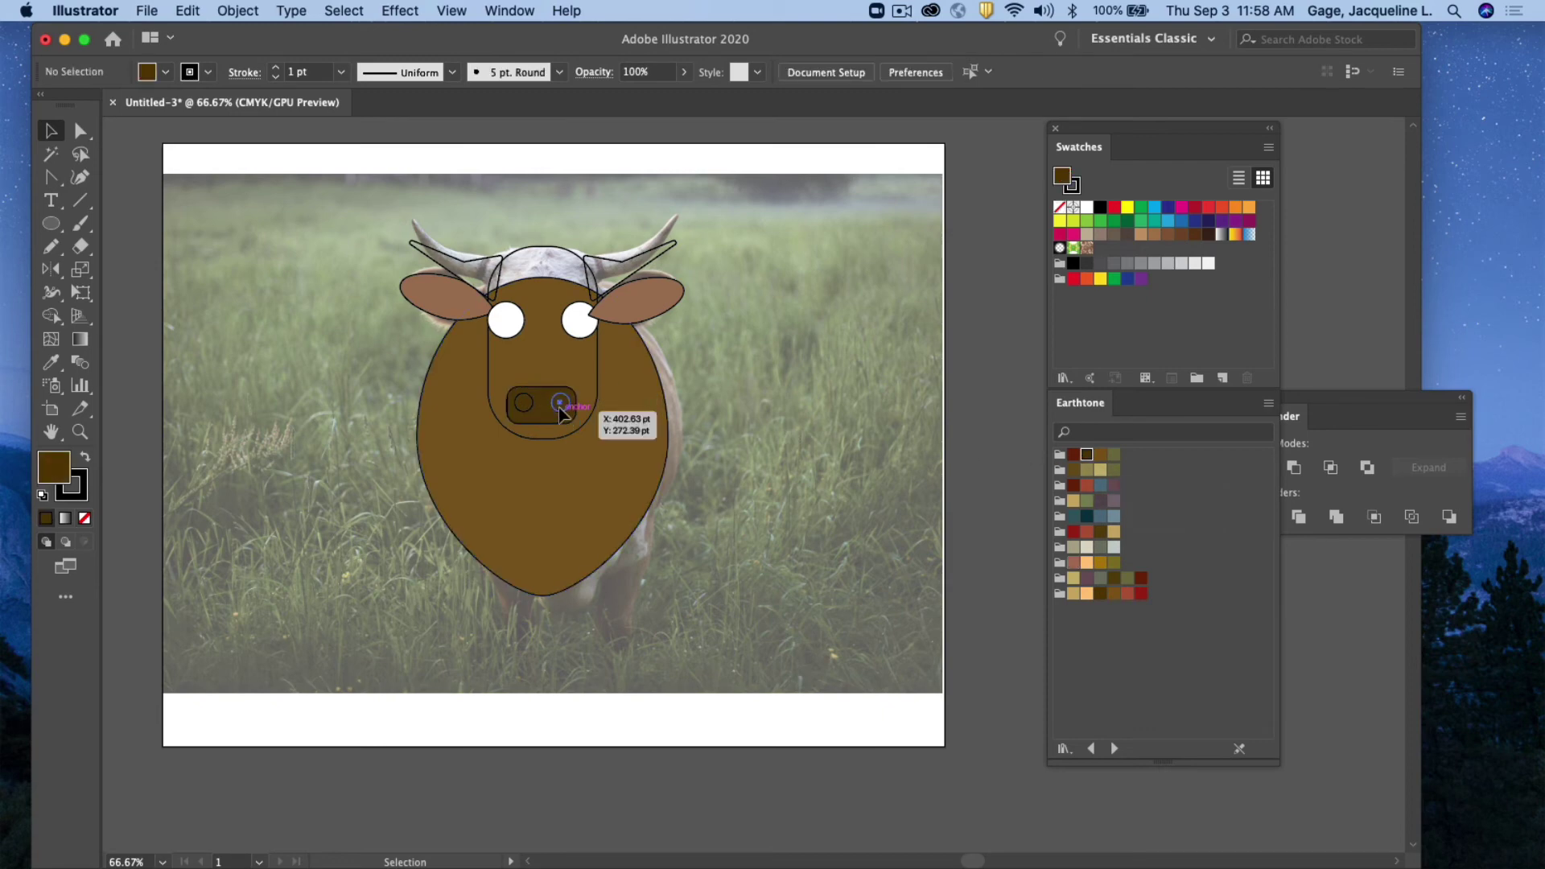
{"action": "left_click", "coordinate": [559, 404]}
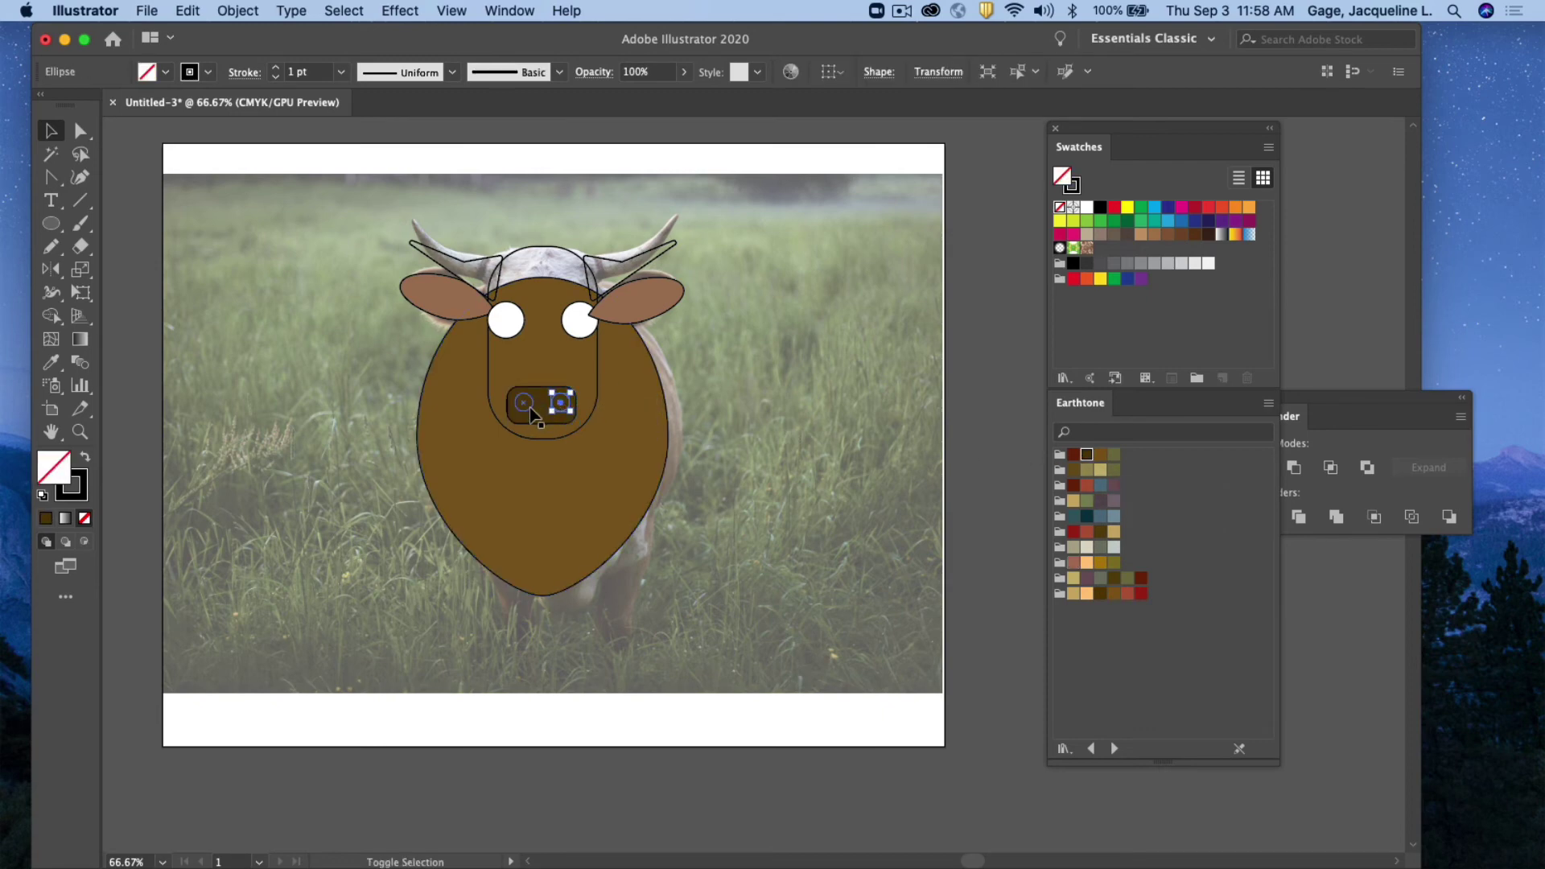
{"action": "left_click", "coordinate": [525, 404], "text": "shift"}
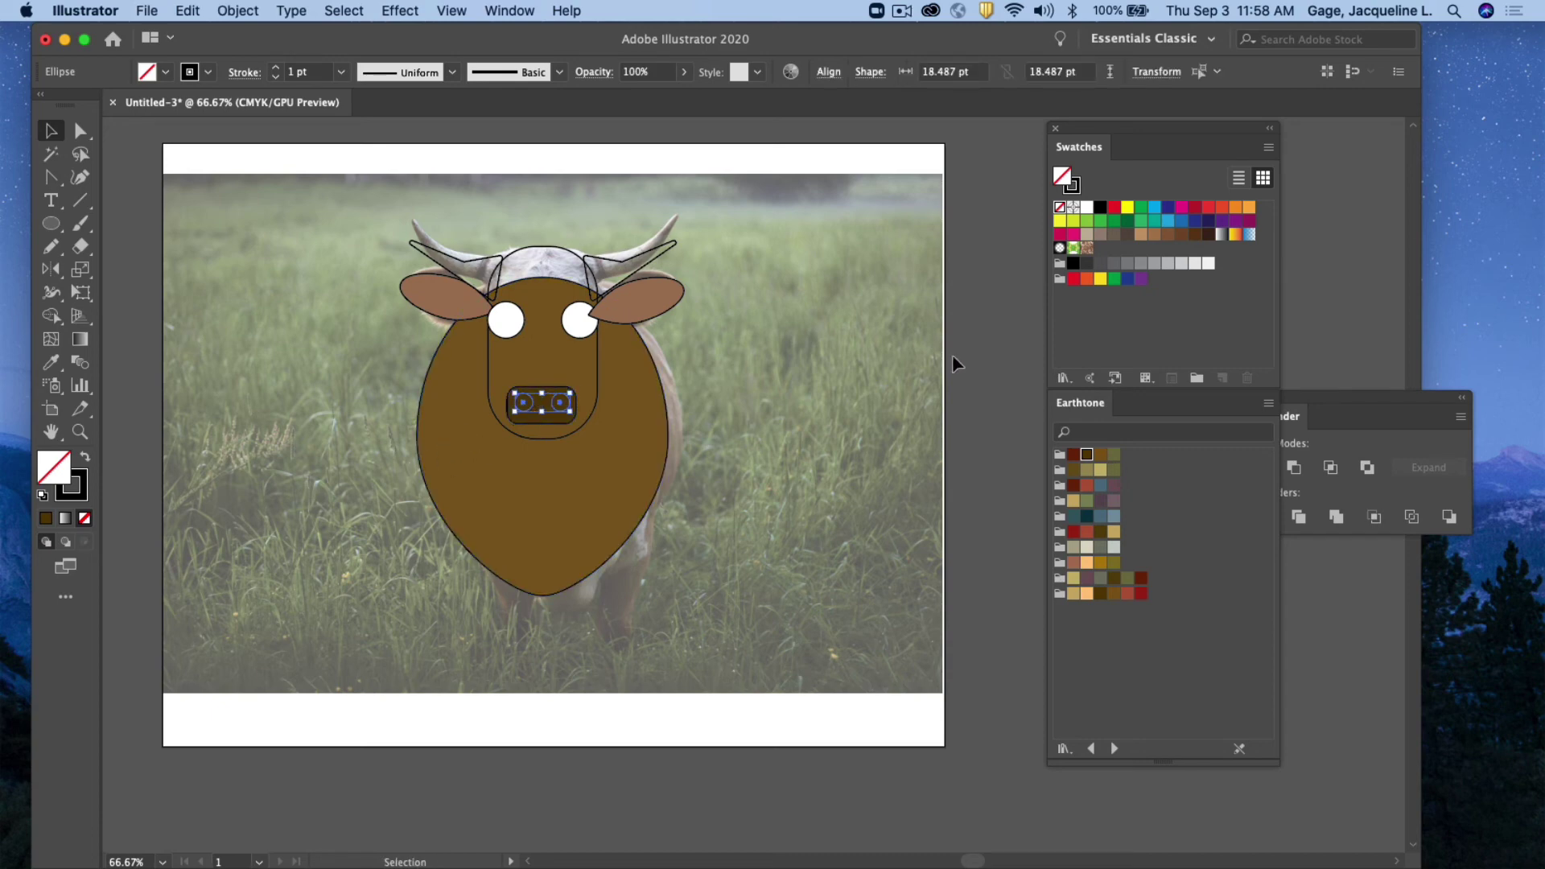
{"action": "left_click", "coordinate": [1099, 207]}
{"action": "left_click", "coordinate": [823, 354]}
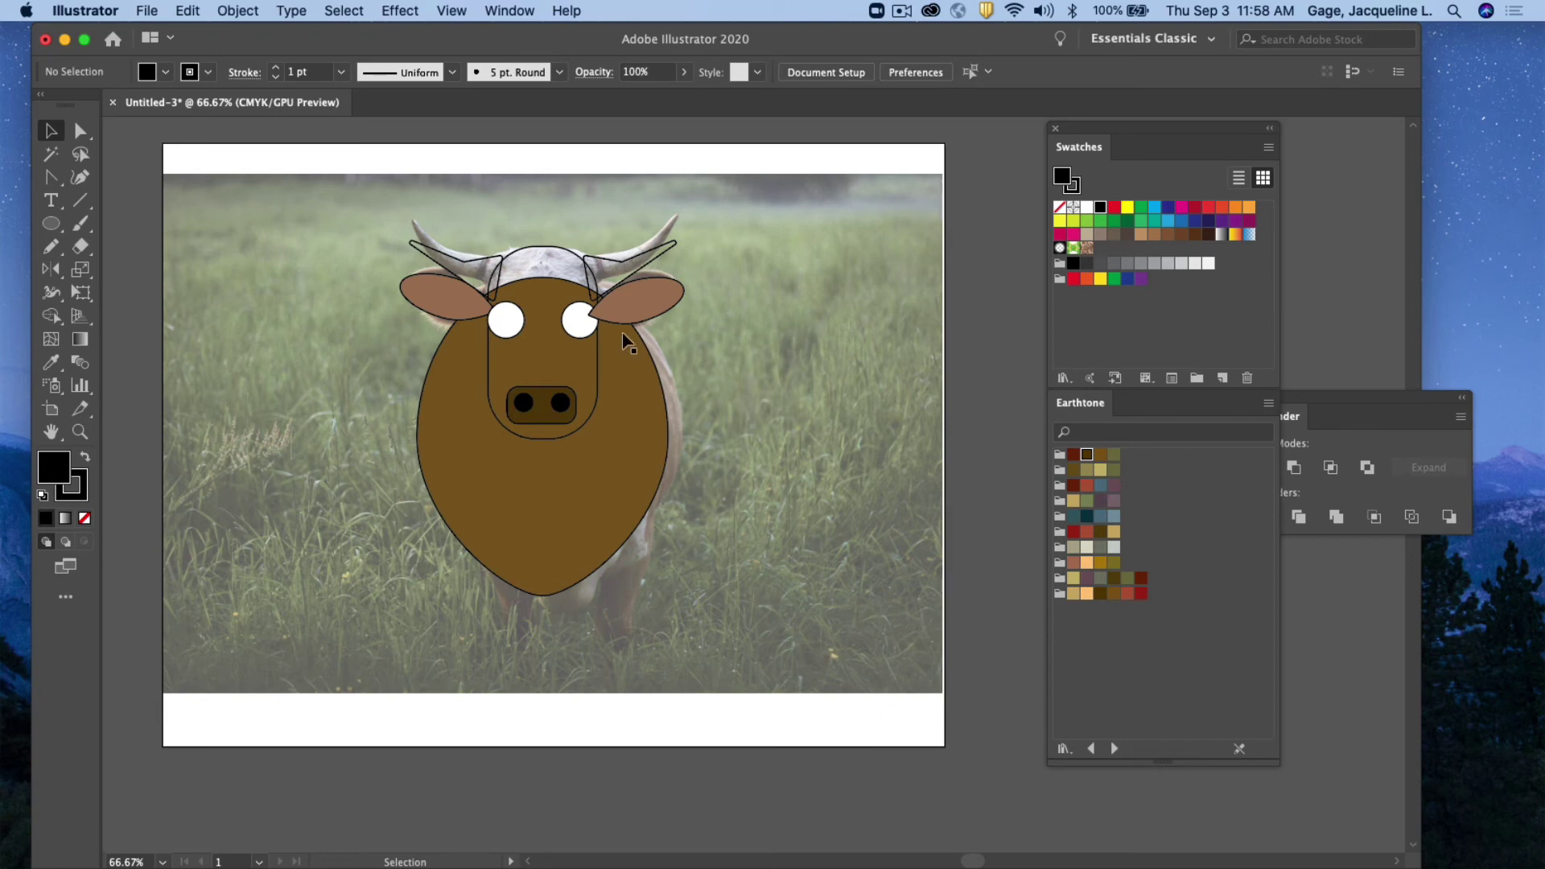
Fill the rounded face shape with the pale cream second swatch of the seventh Earthtone colour group
{"action": "left_click", "coordinate": [596, 350]}
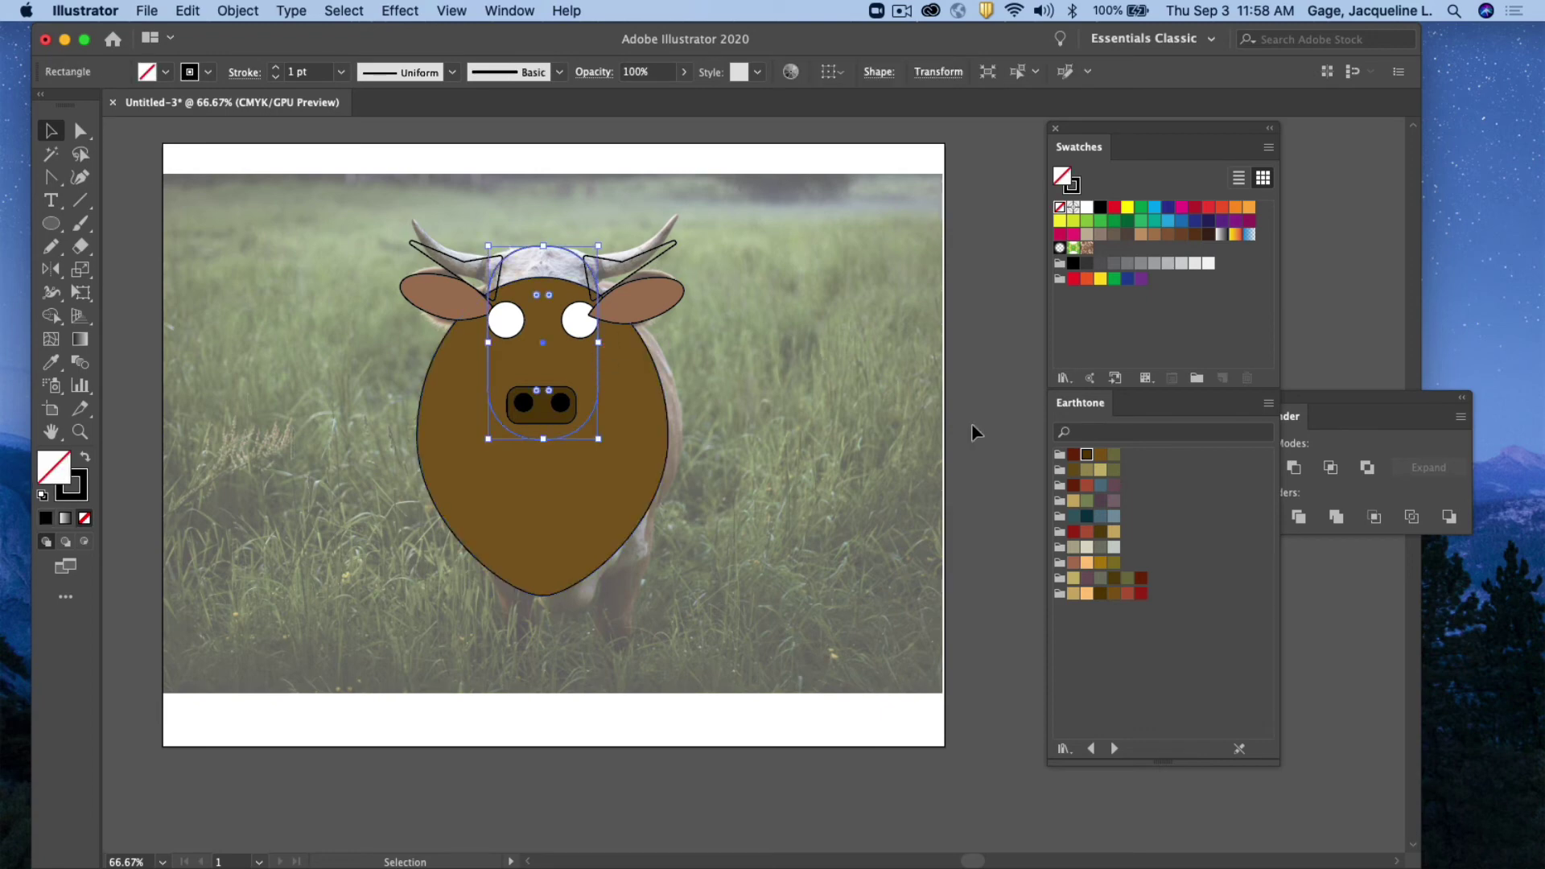
{"action": "left_click", "coordinate": [1086, 548]}
{"action": "left_click", "coordinate": [716, 409]}
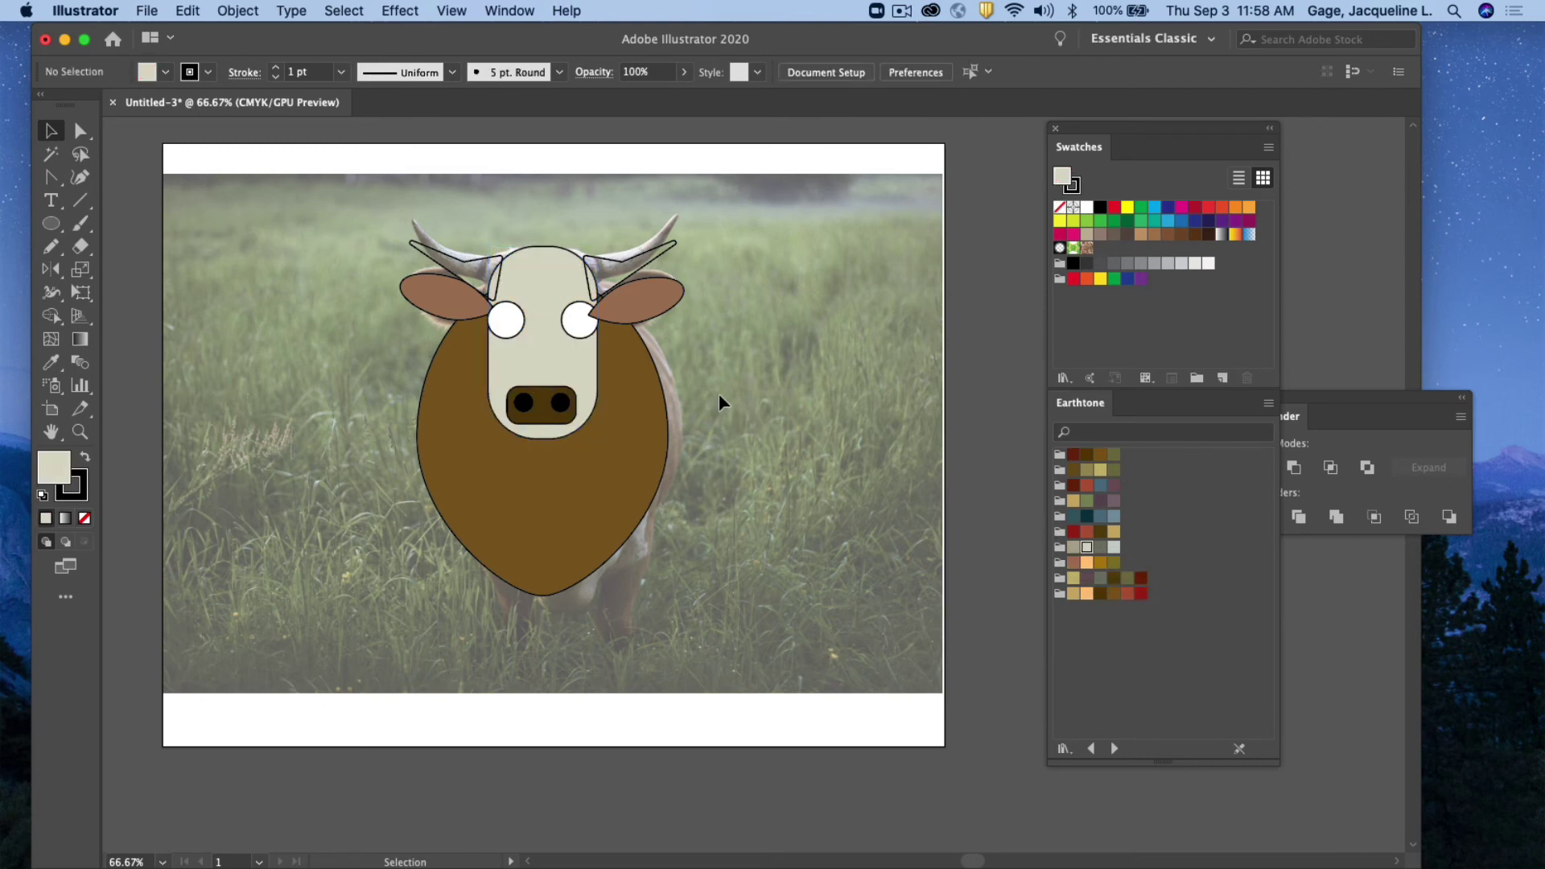
Fill both horns with the grey-beige first swatch of the seventh Earthtone colour group
{"action": "left_click", "coordinate": [603, 258]}
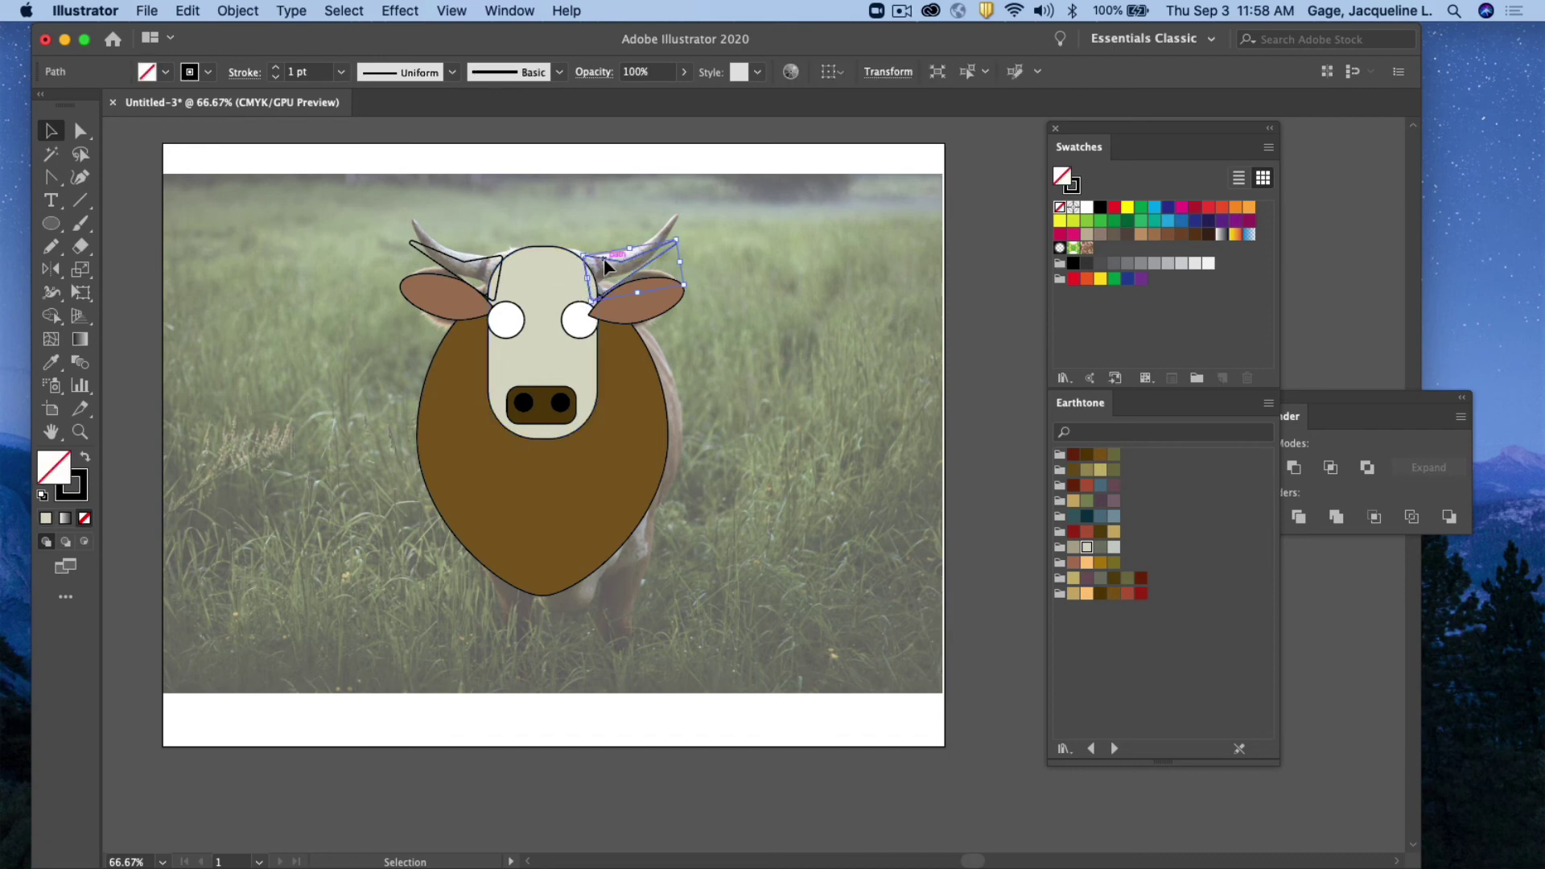
{"action": "left_click", "coordinate": [499, 259], "text": "shift"}
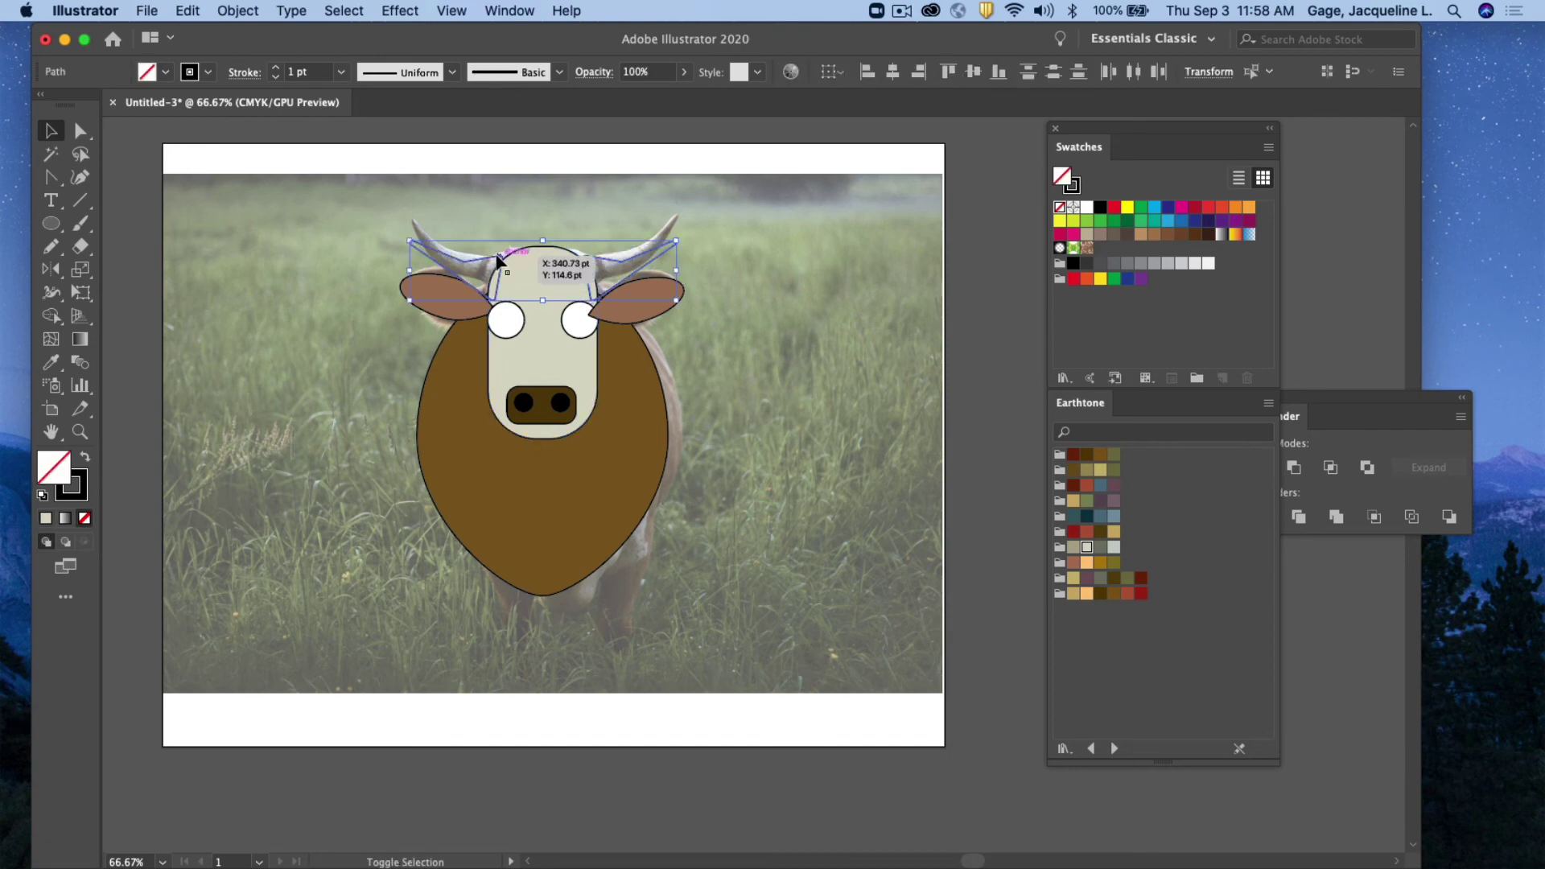
{"action": "left_click", "coordinate": [1074, 549]}
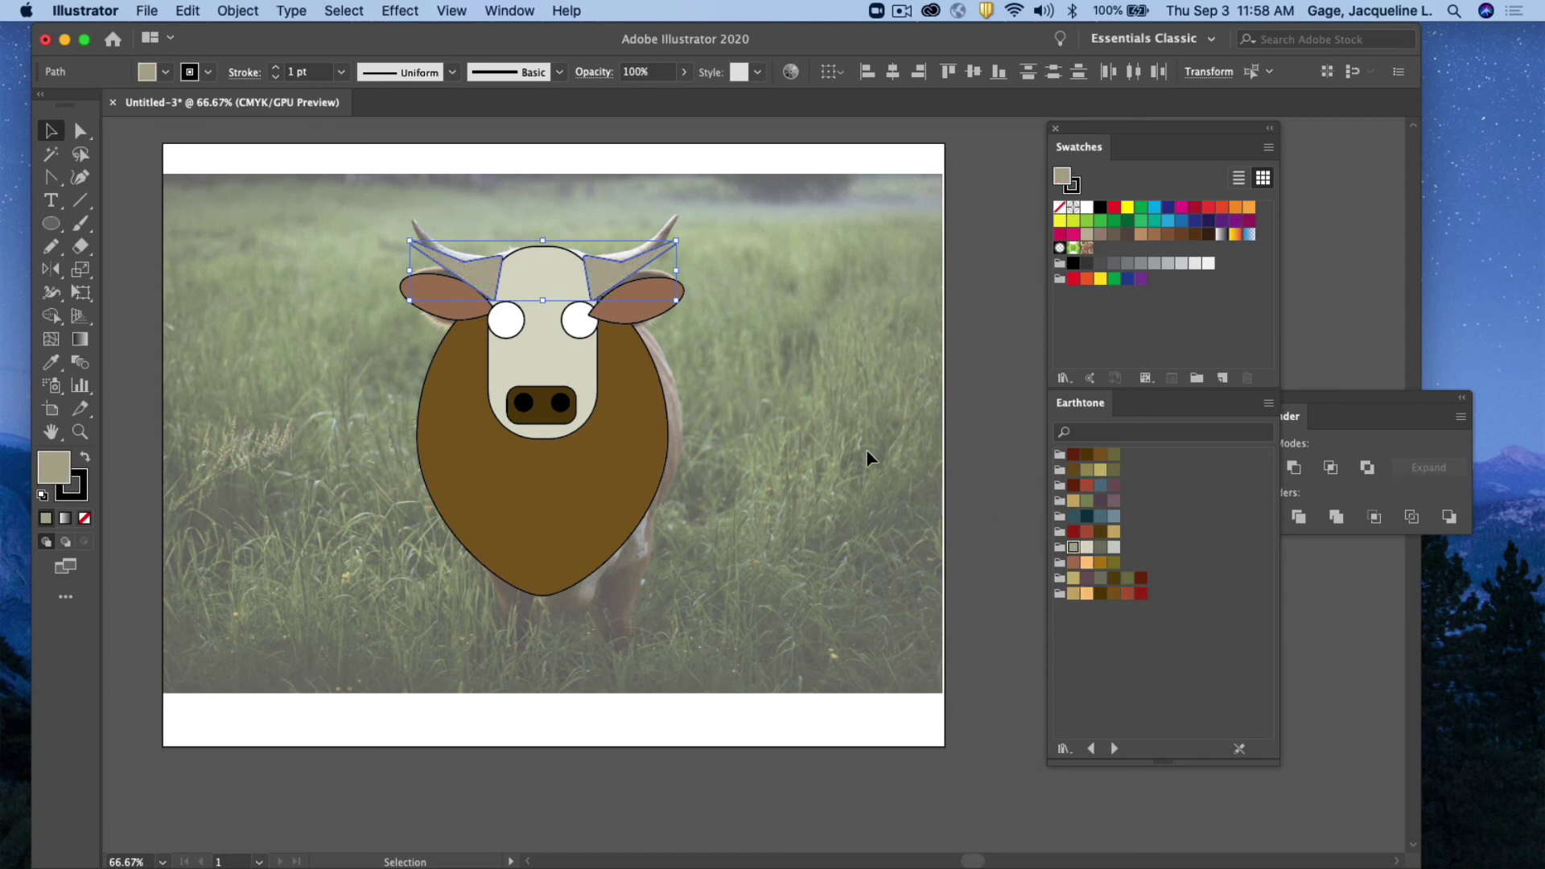
{"action": "left_click", "coordinate": [853, 339]}
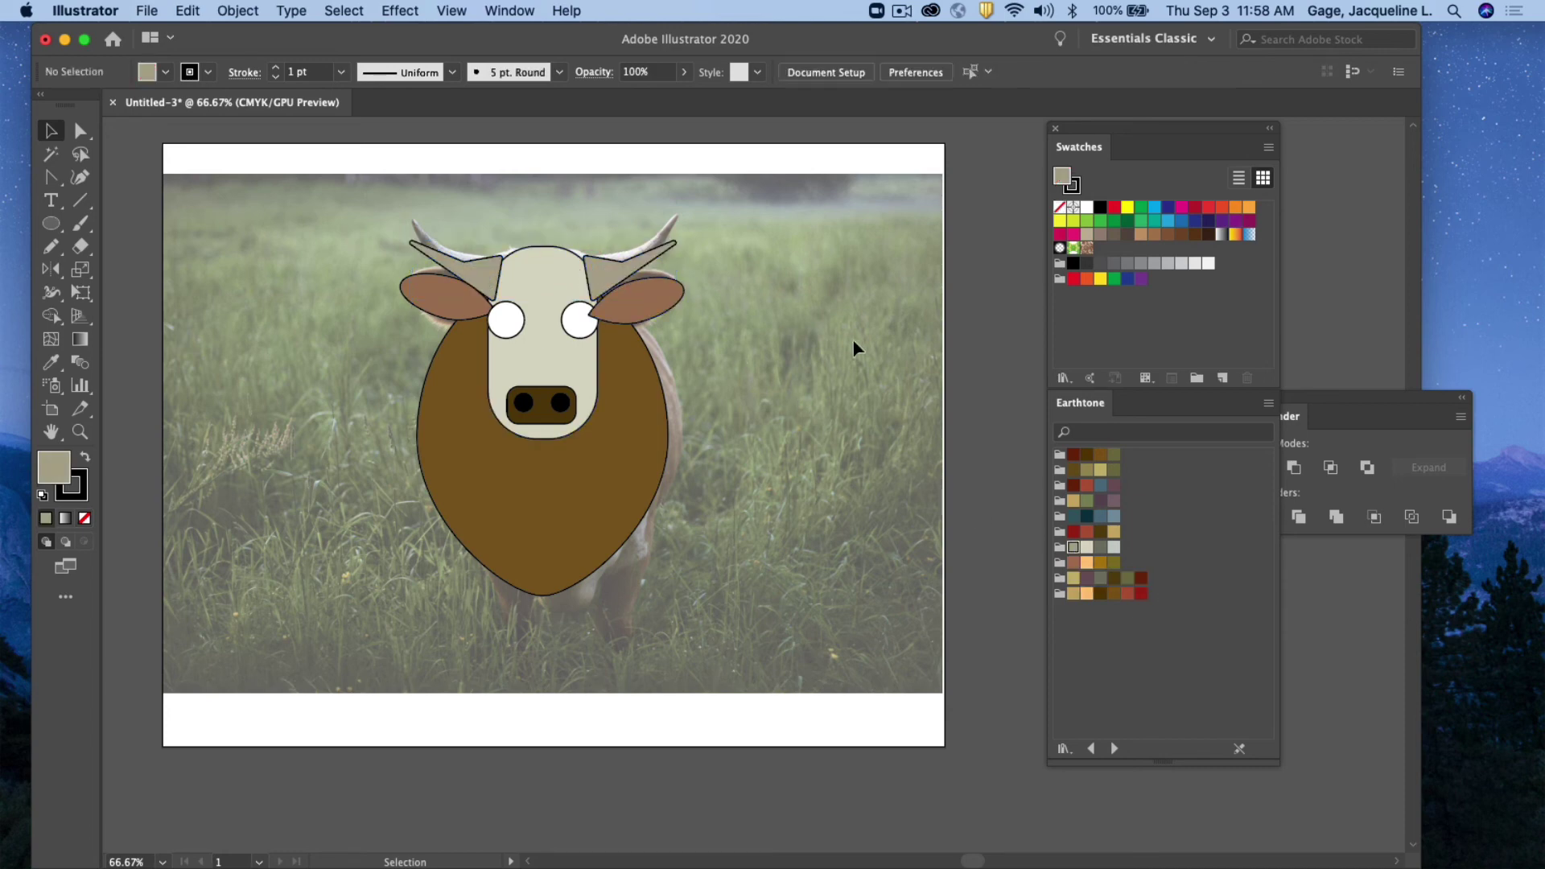
Send both horns to the back of the stacking order, behind the face
{"action": "left_click", "coordinate": [599, 284]}
{"action": "left_click", "coordinate": [486, 267], "text": "shift"}
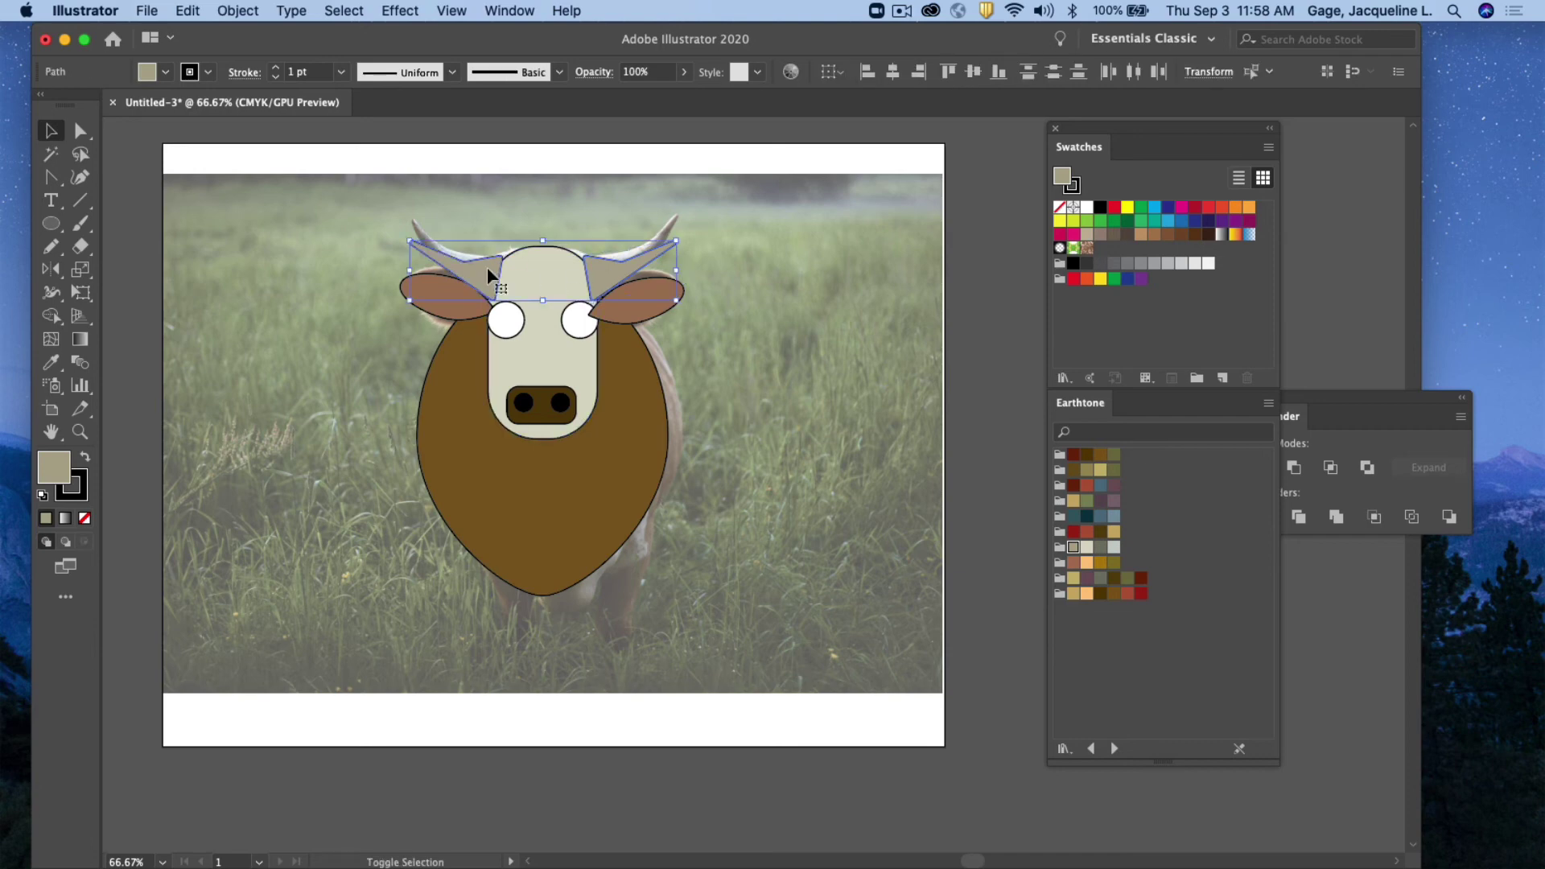
{"action": "left_click", "coordinate": [240, 11]}
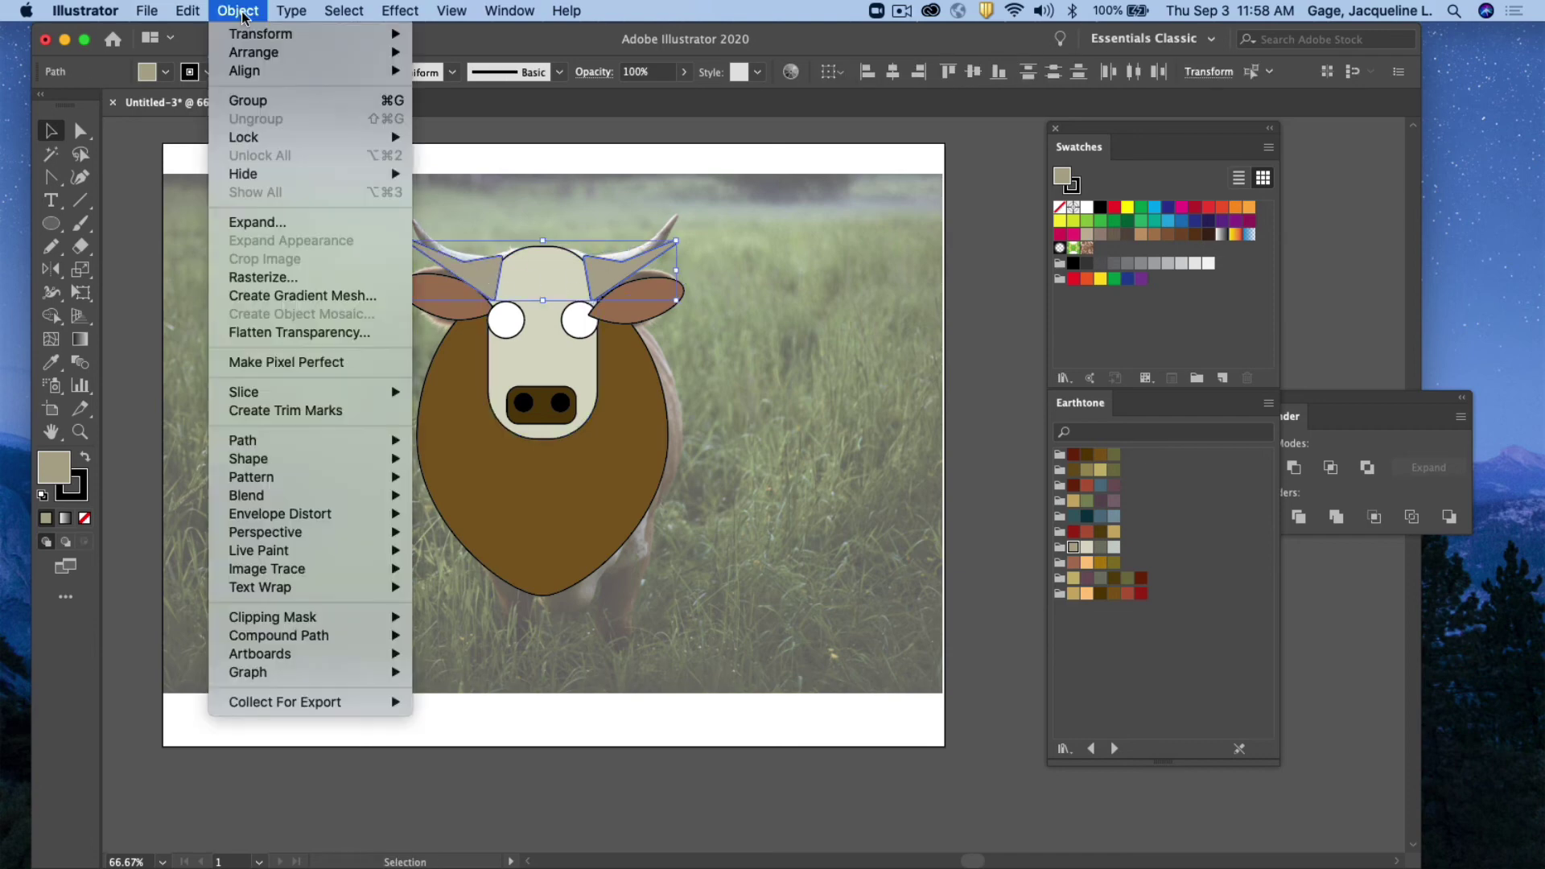
{"action": "mouse_move", "coordinate": [257, 52]}
{"action": "left_click", "coordinate": [510, 113]}
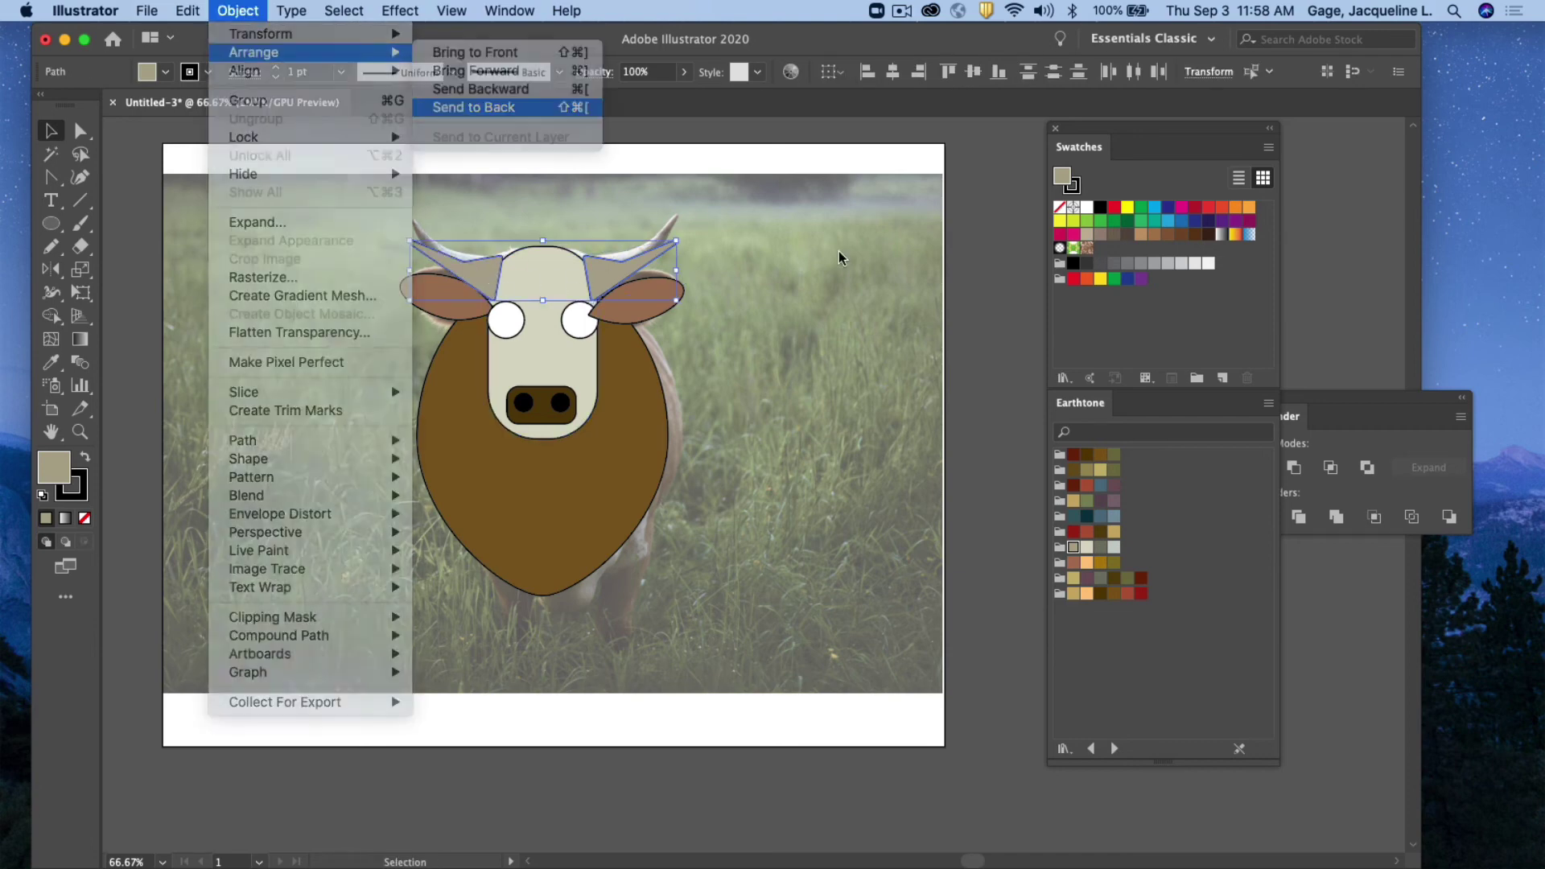
{"action": "left_click", "coordinate": [899, 296]}
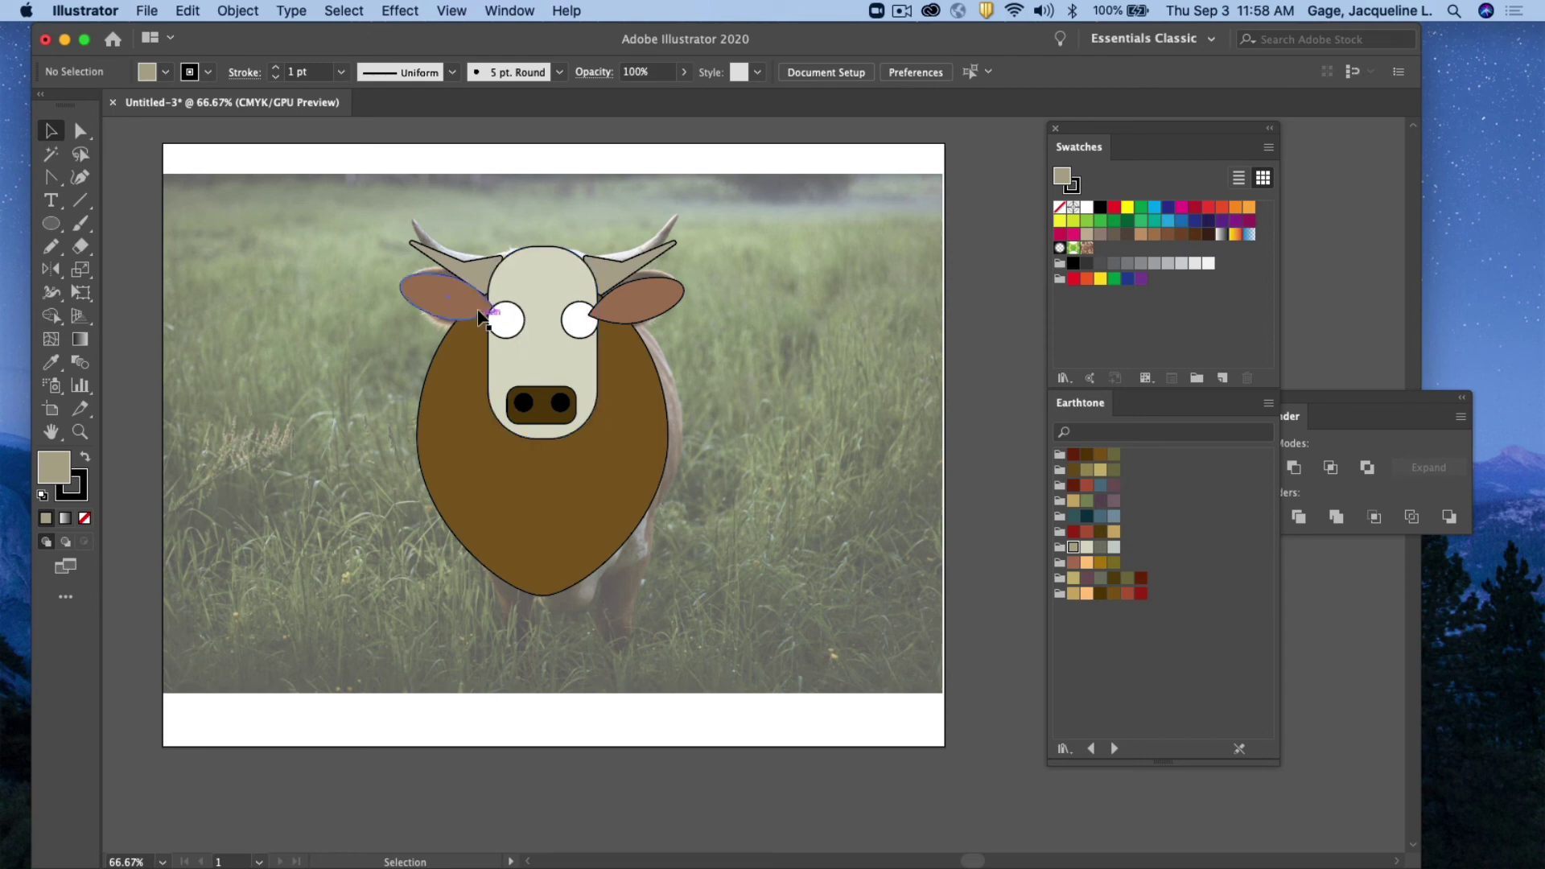
Send both ears to the back of the stacking order, behind the face and eyes
{"action": "left_click", "coordinate": [624, 315]}
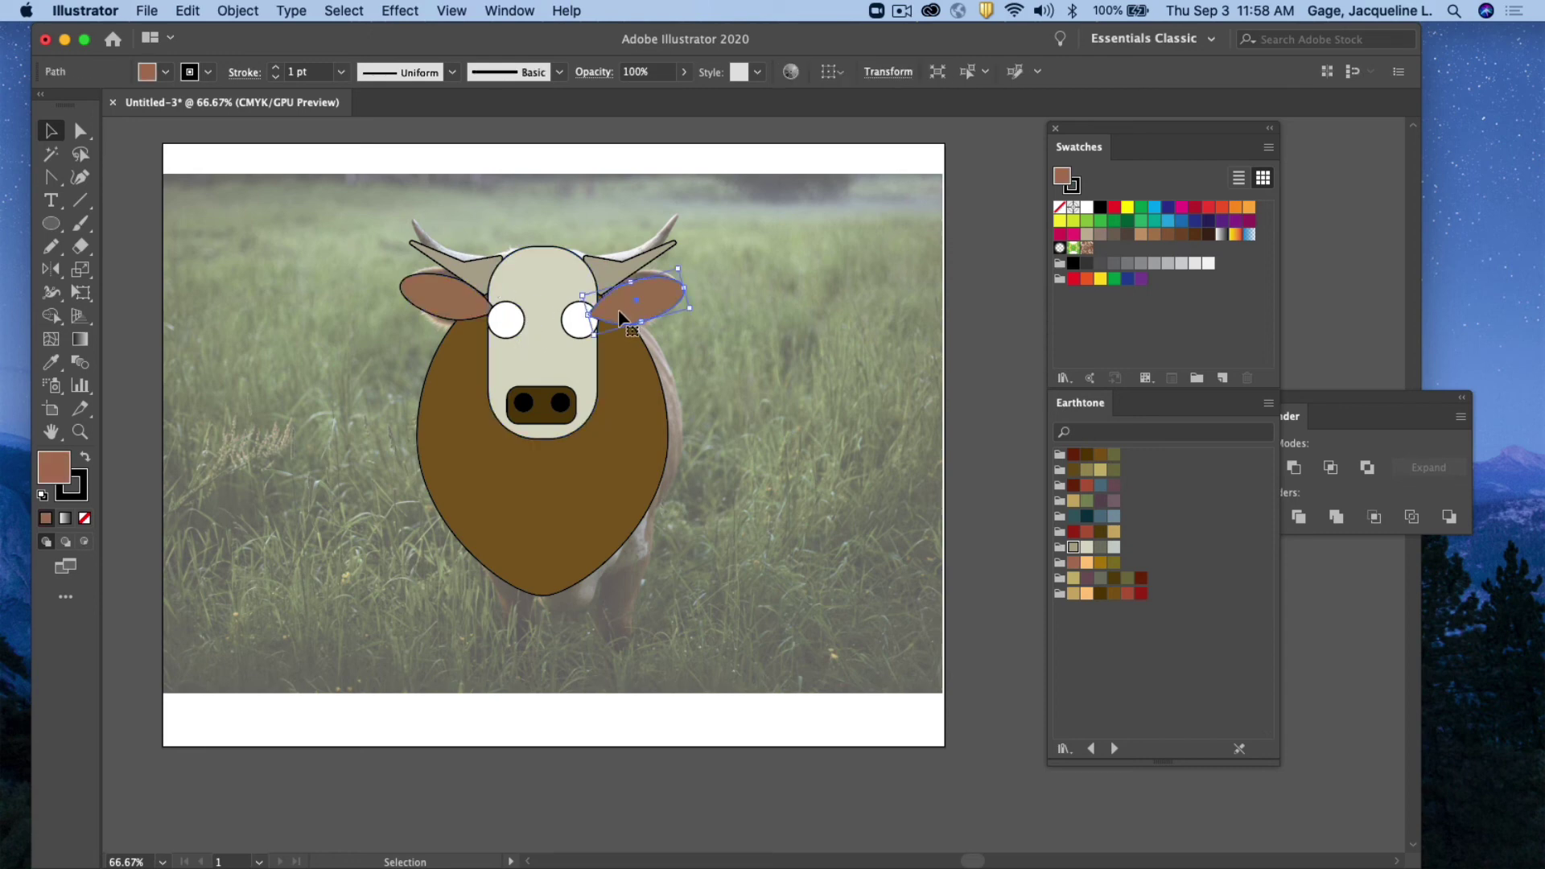
{"action": "left_click", "coordinate": [467, 304], "text": "shift"}
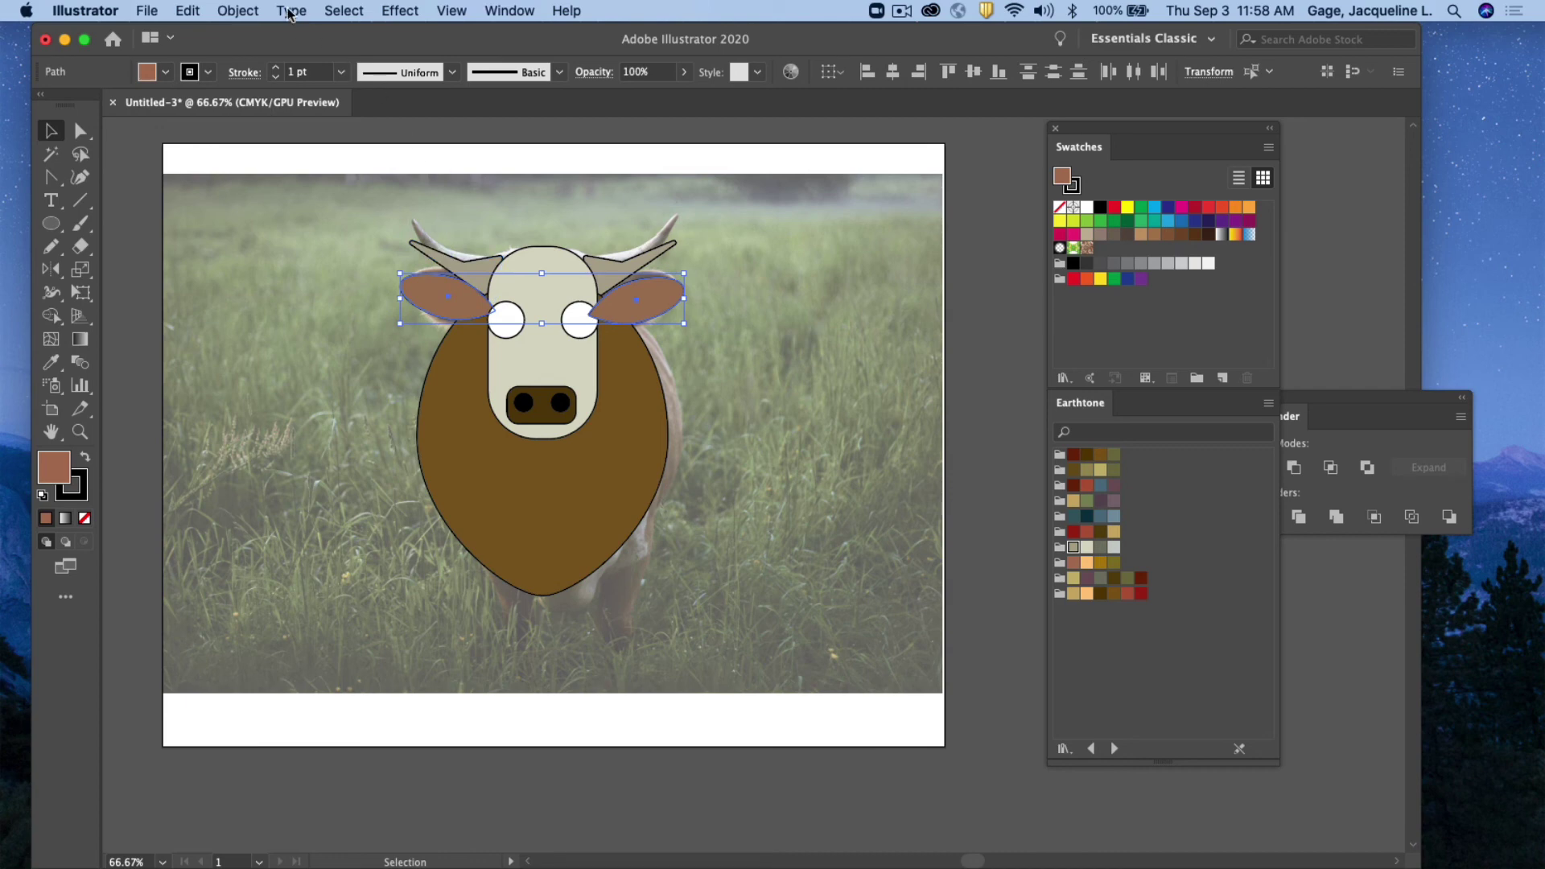
{"action": "left_click", "coordinate": [240, 11]}
{"action": "mouse_move", "coordinate": [269, 71]}
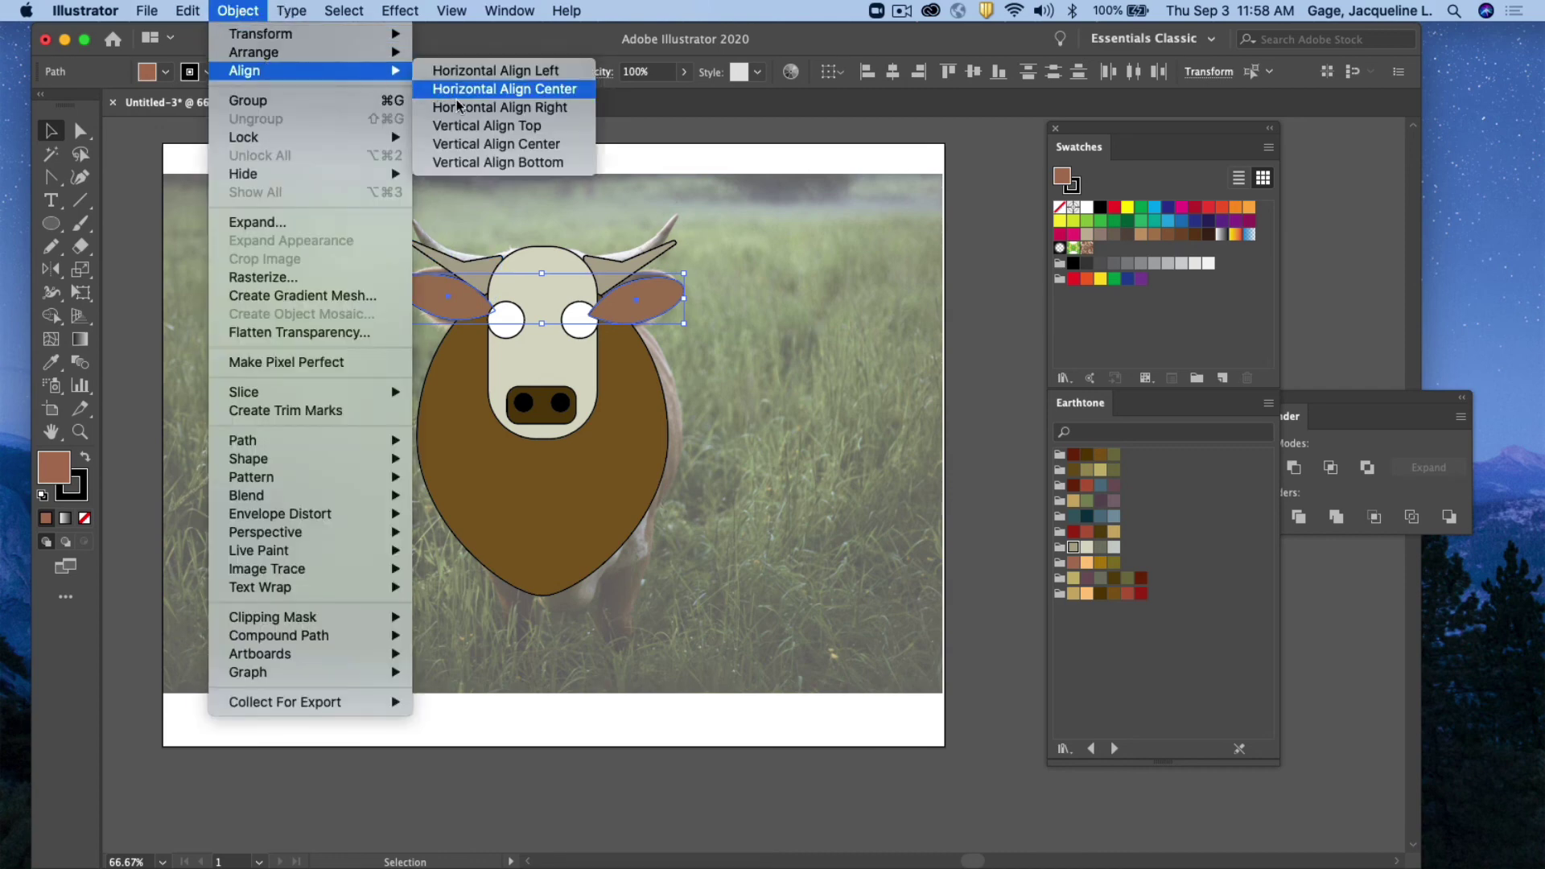
{"action": "mouse_move", "coordinate": [338, 54]}
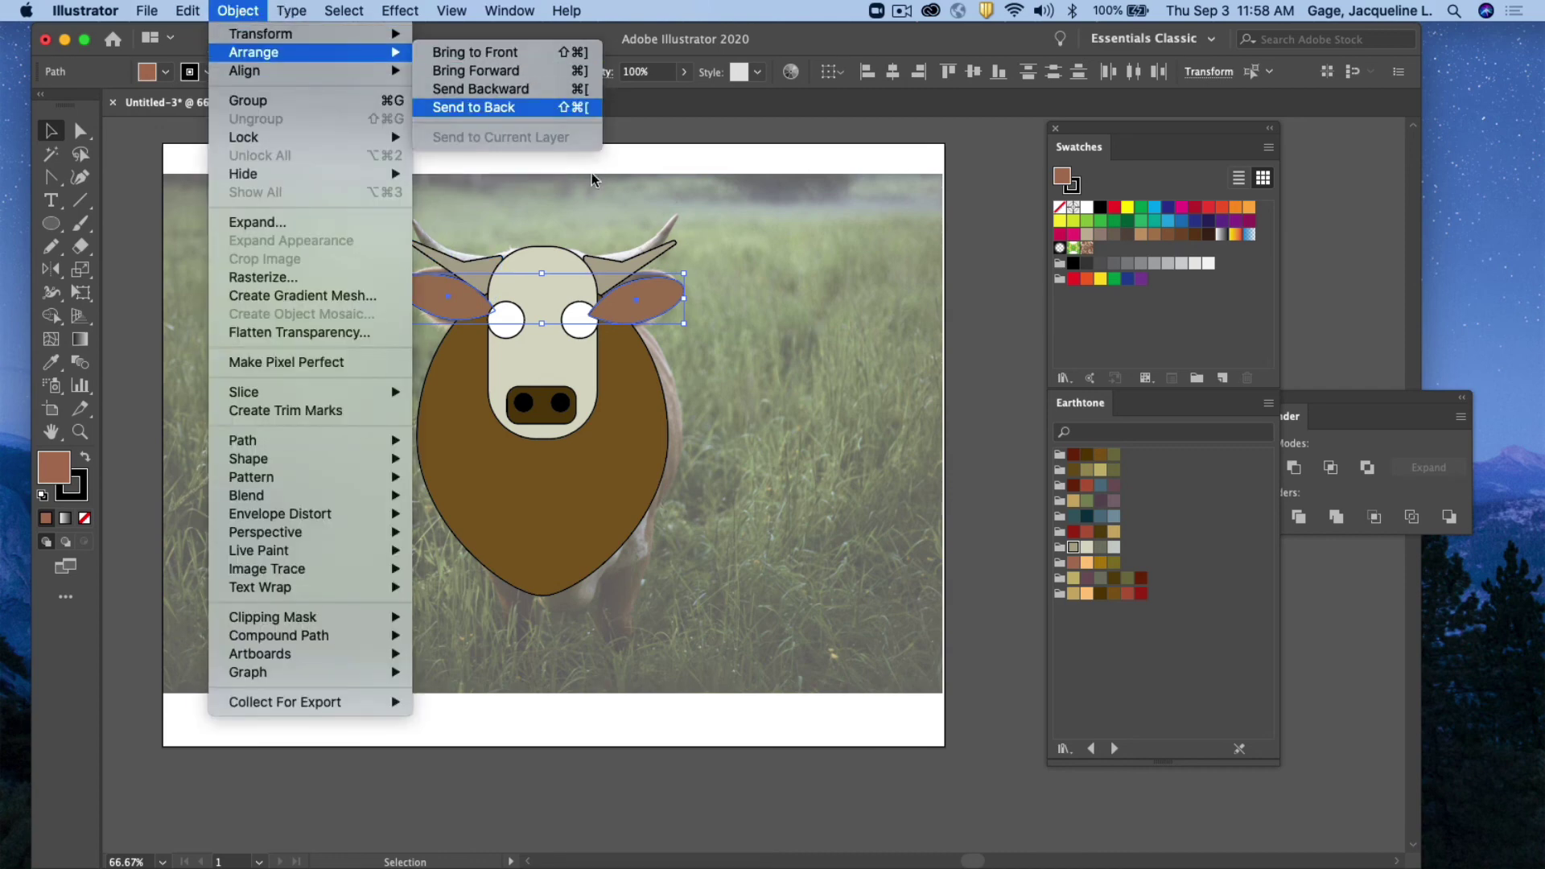
{"action": "key", "text": "Return"}
{"action": "left_click", "coordinate": [829, 430]}
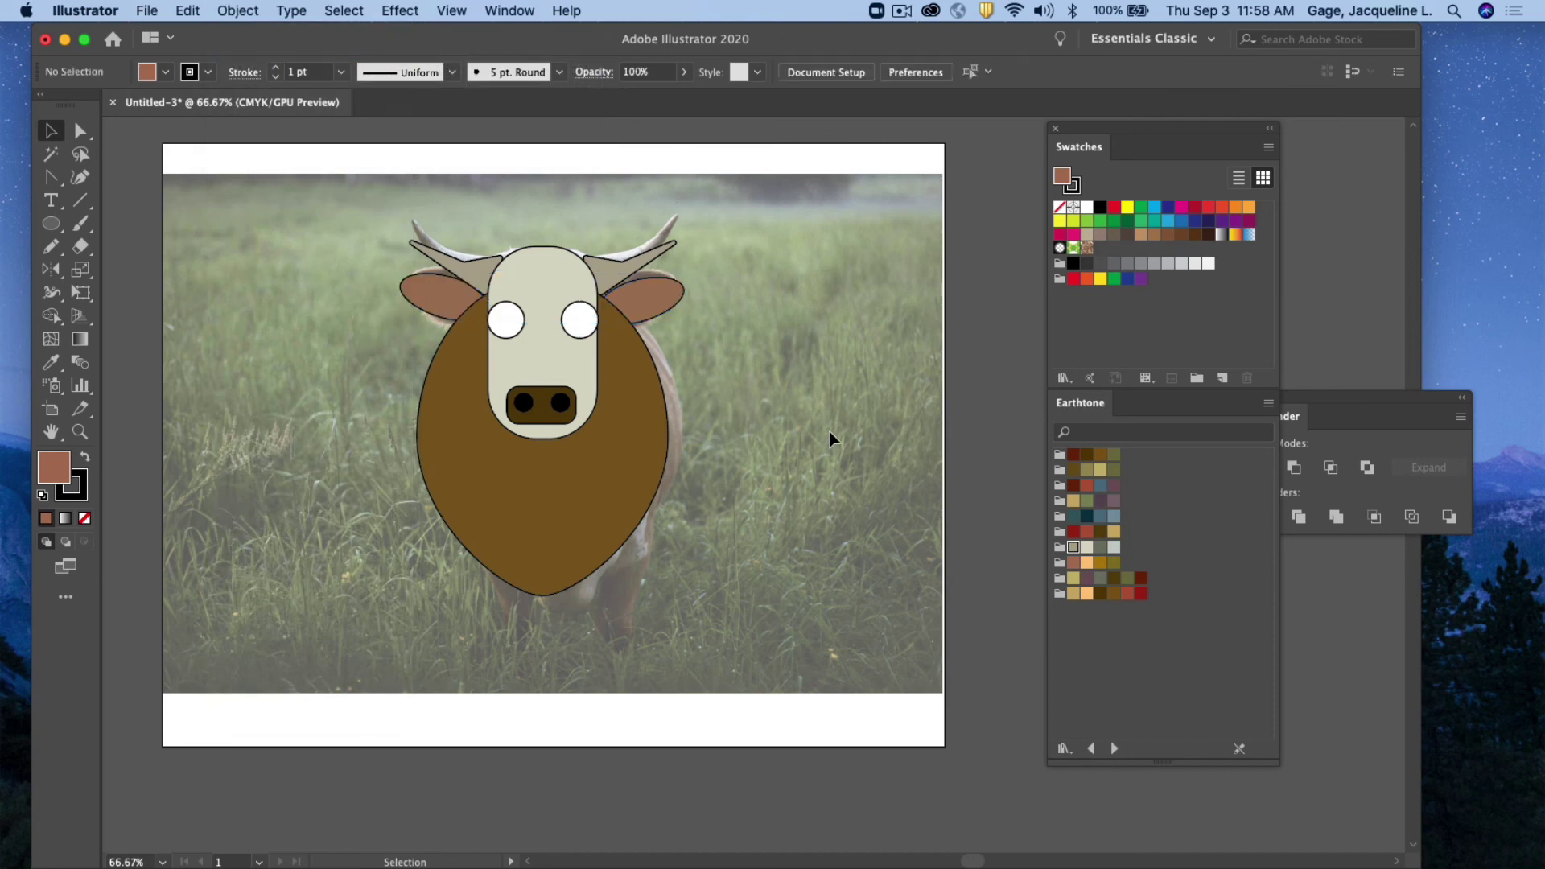
Send the brown body shape to the back again, behind the ears and horns
{"action": "left_click", "coordinate": [662, 425]}
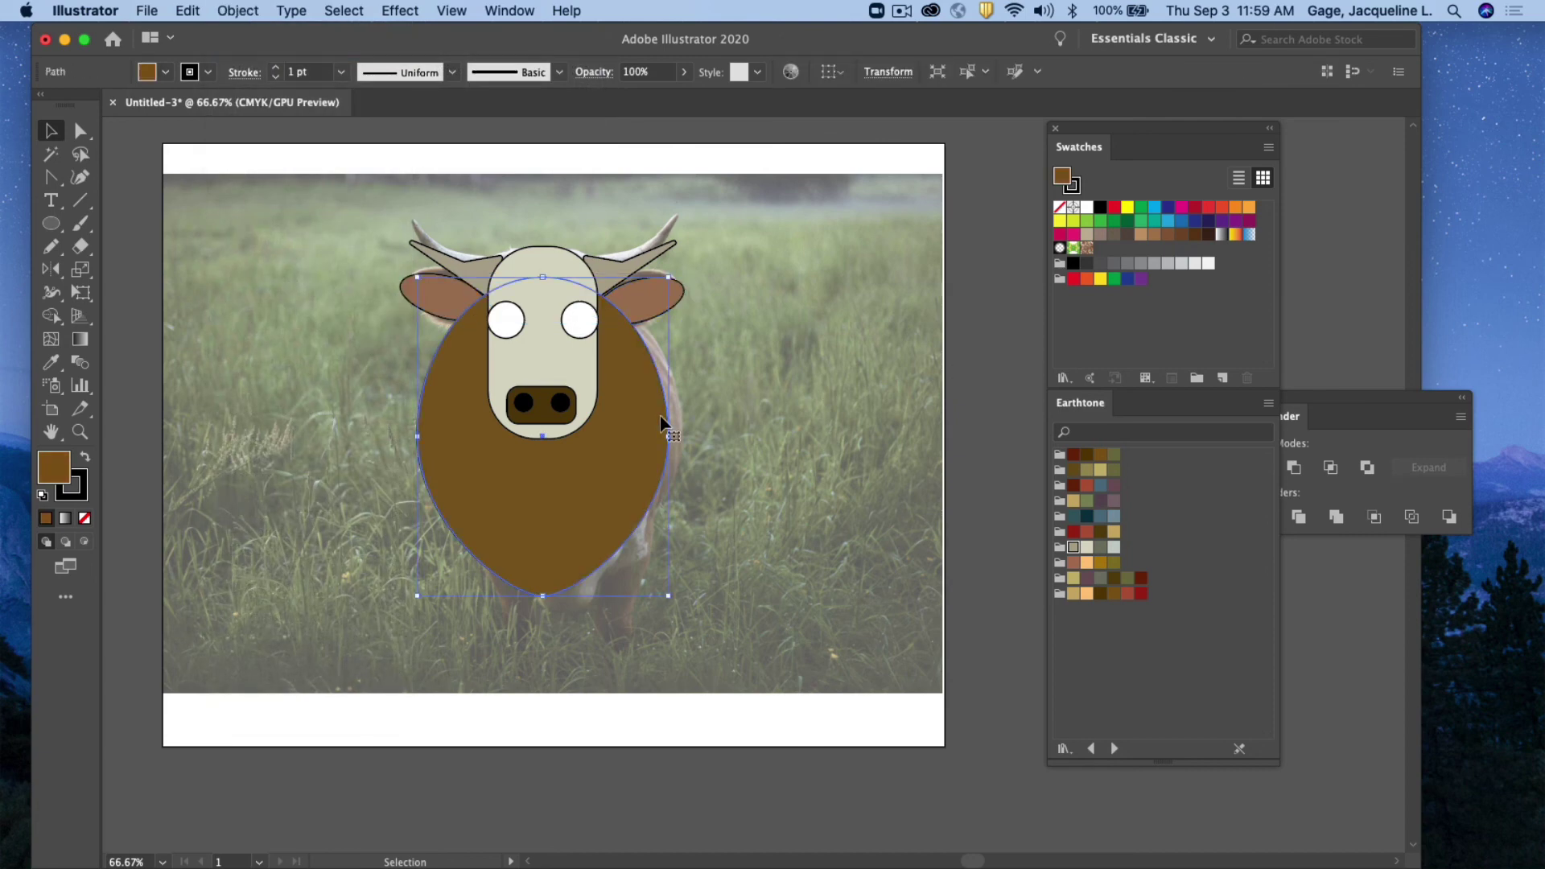
{"action": "left_click", "coordinate": [246, 13]}
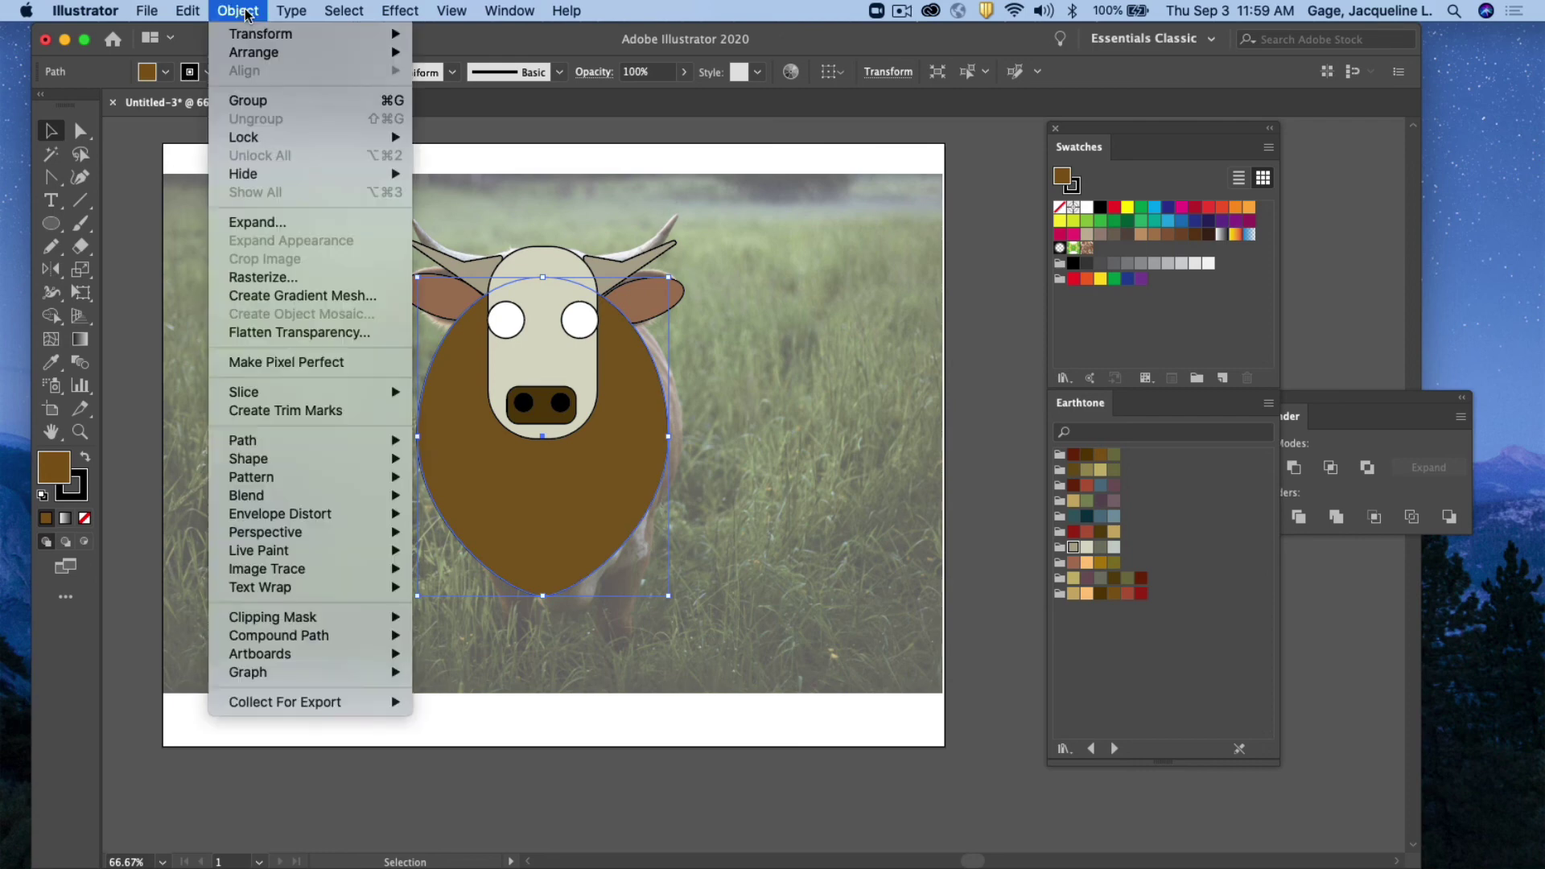
{"action": "mouse_move", "coordinate": [282, 60]}
{"action": "left_click", "coordinate": [519, 107]}
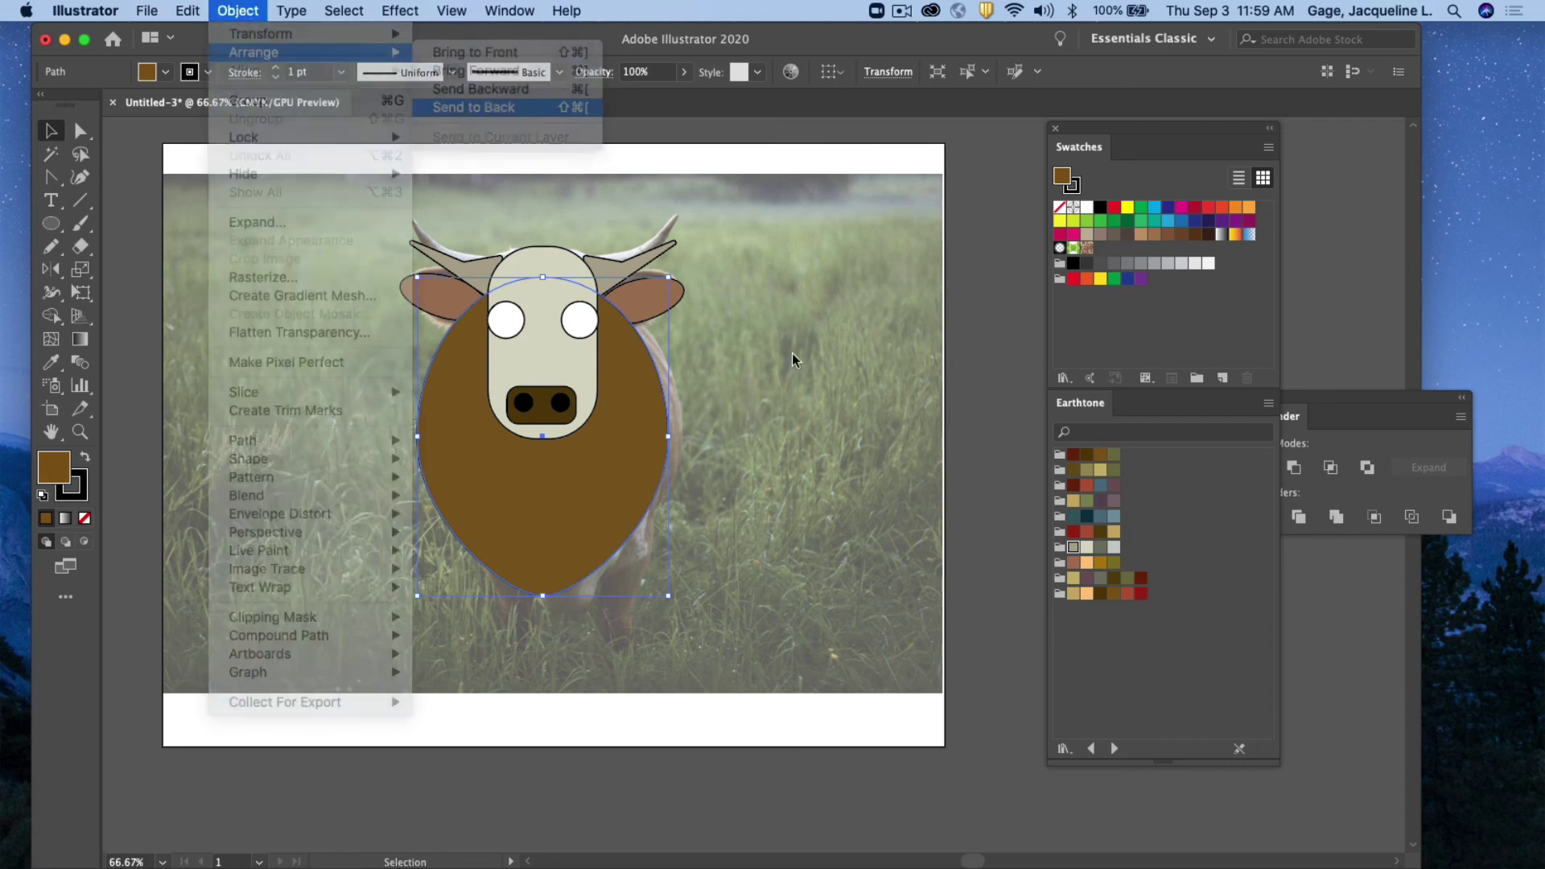
{"action": "left_click", "coordinate": [812, 448]}
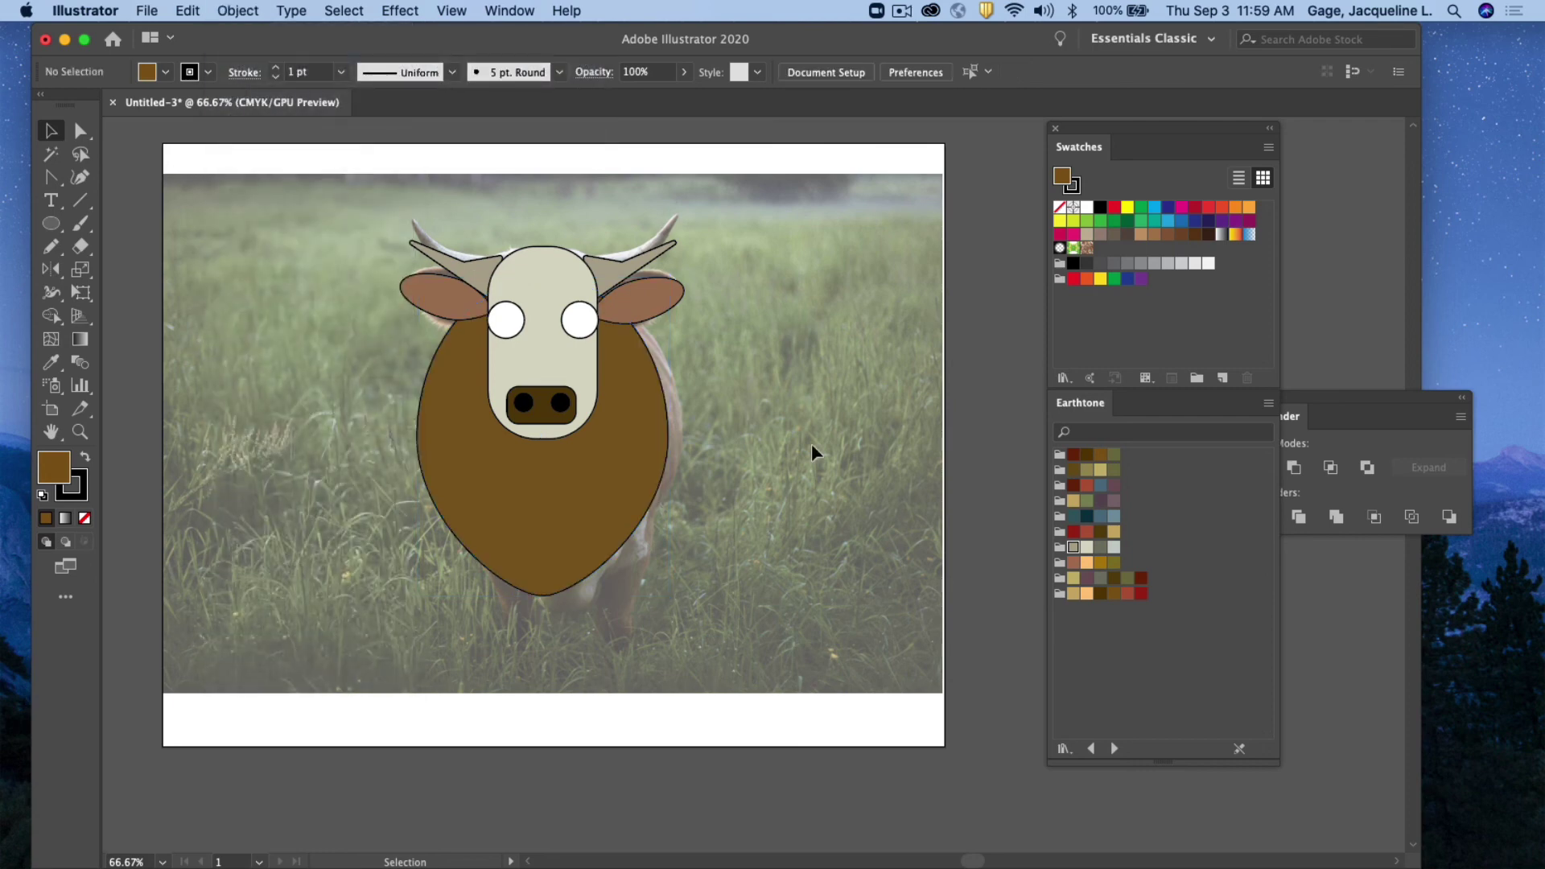
Shift both horns slightly inward so their bases tuck closer behind the face
{"action": "left_click", "coordinate": [472, 275]}
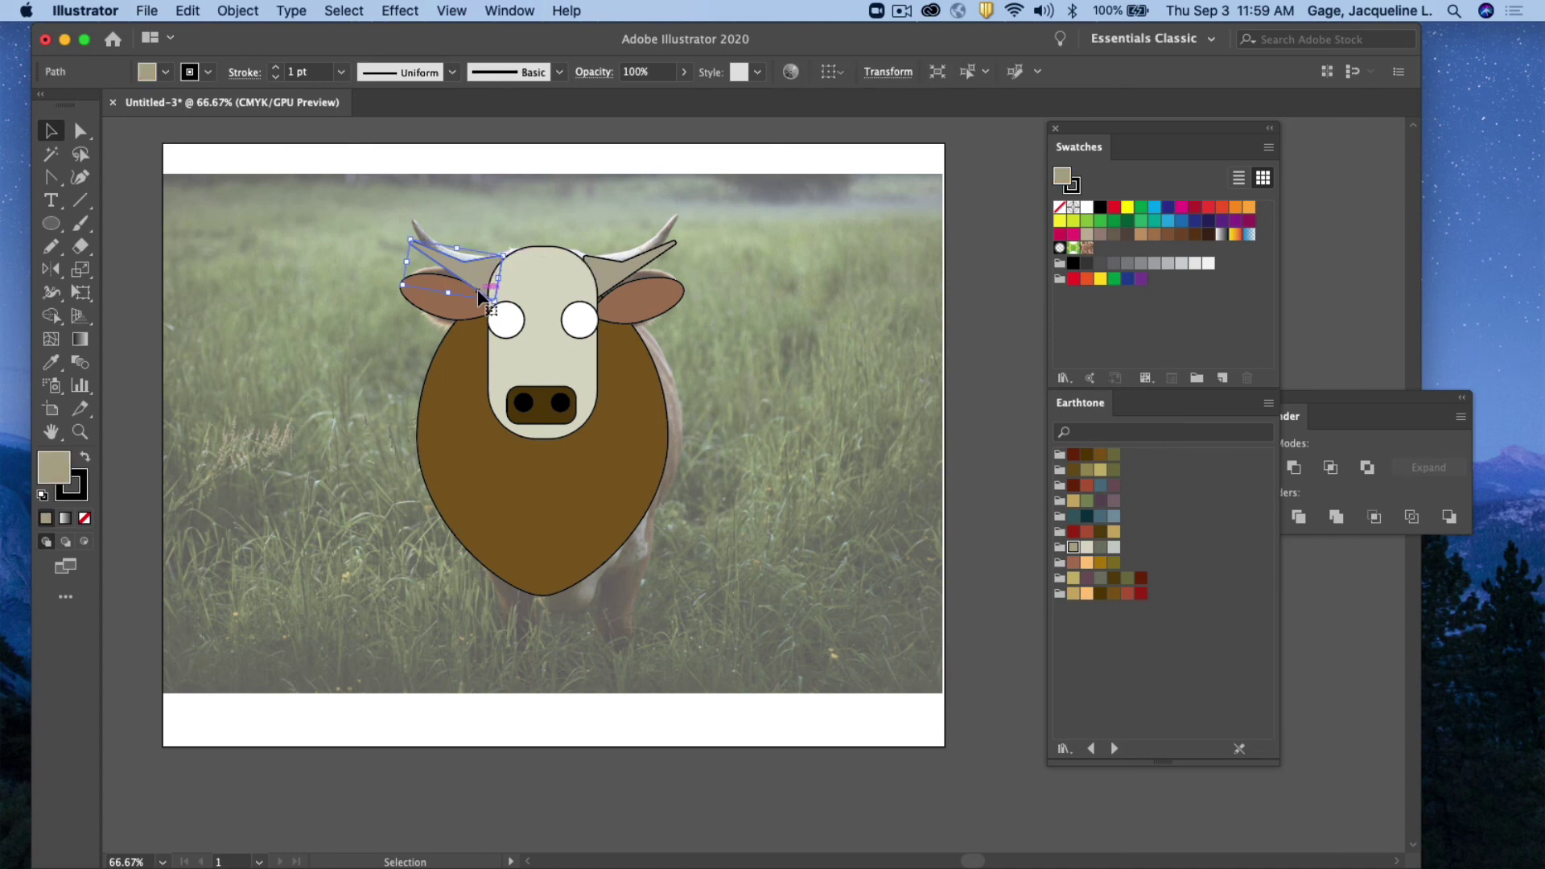
{"action": "left_click_drag", "start_coordinate": [481, 298], "coordinate": [486, 298]}
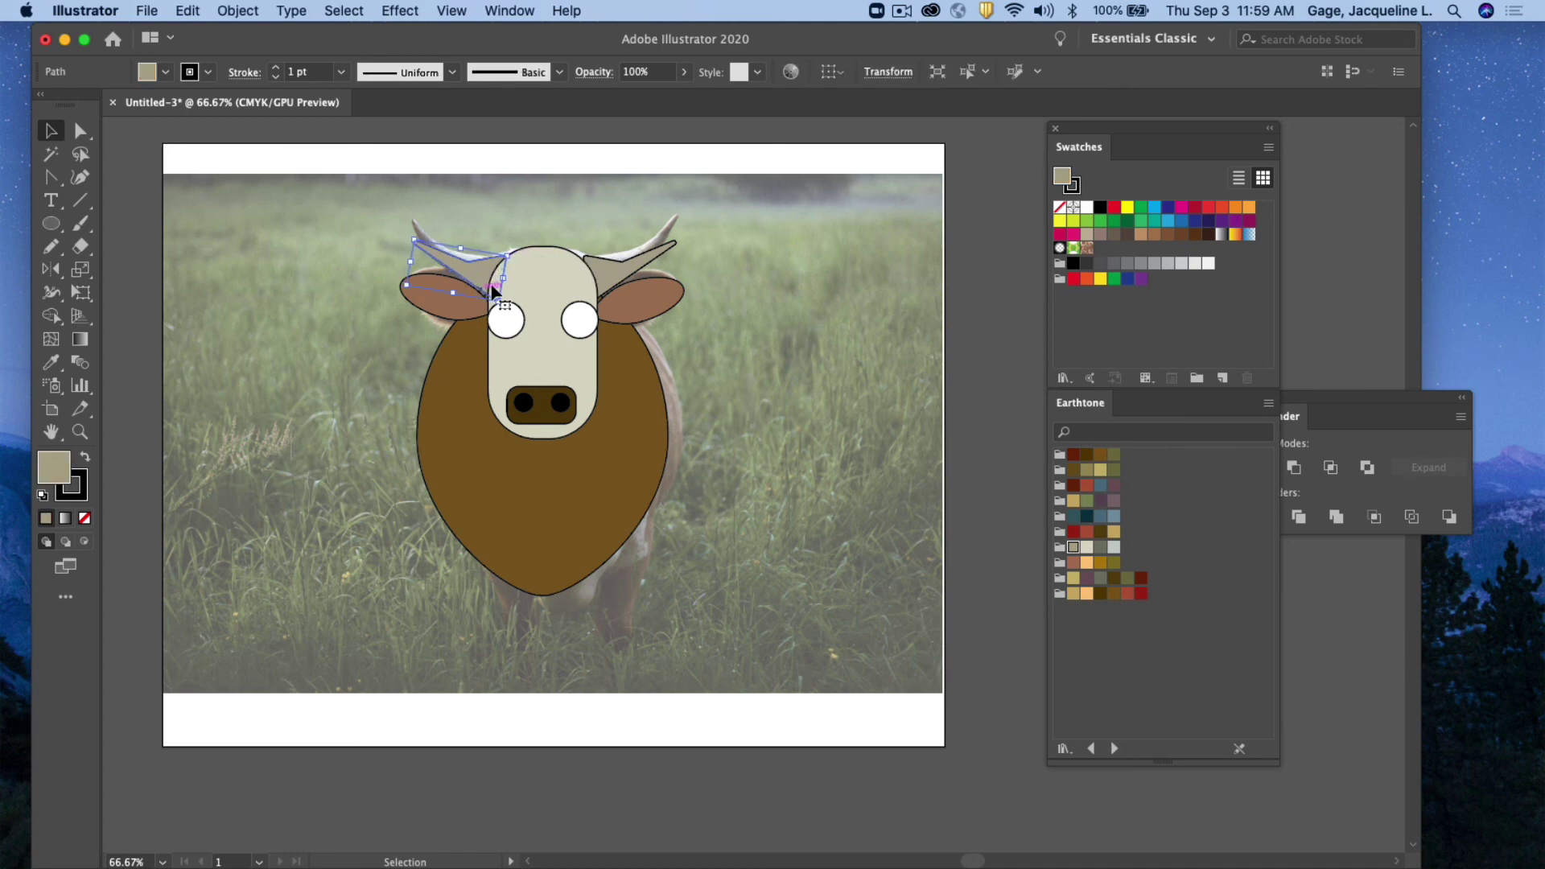
{"action": "left_click", "coordinate": [613, 283]}
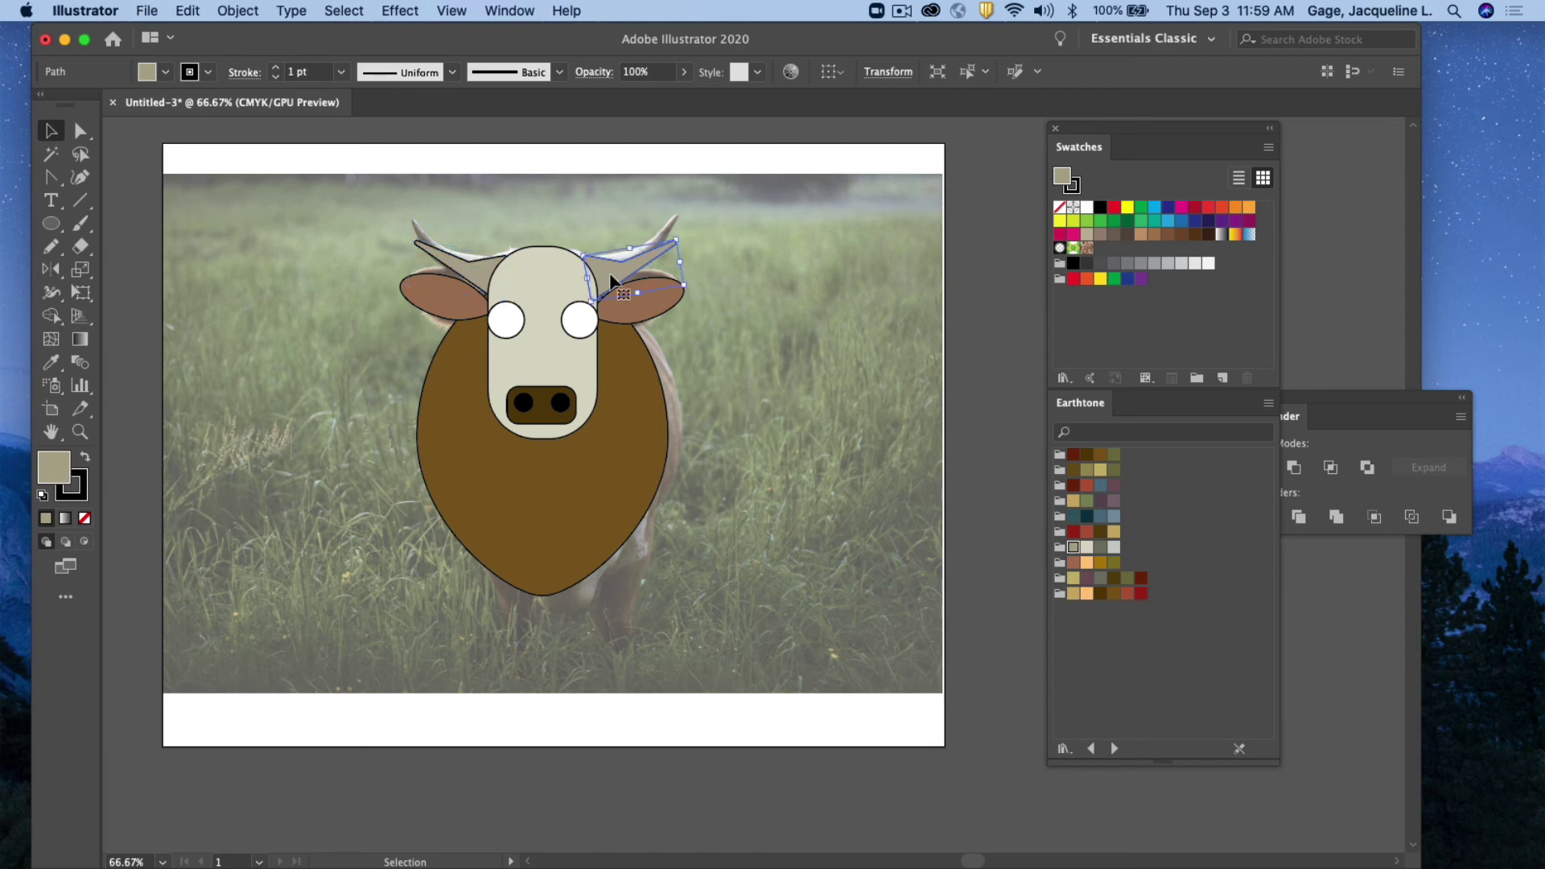
{"action": "left_click", "coordinate": [763, 325]}
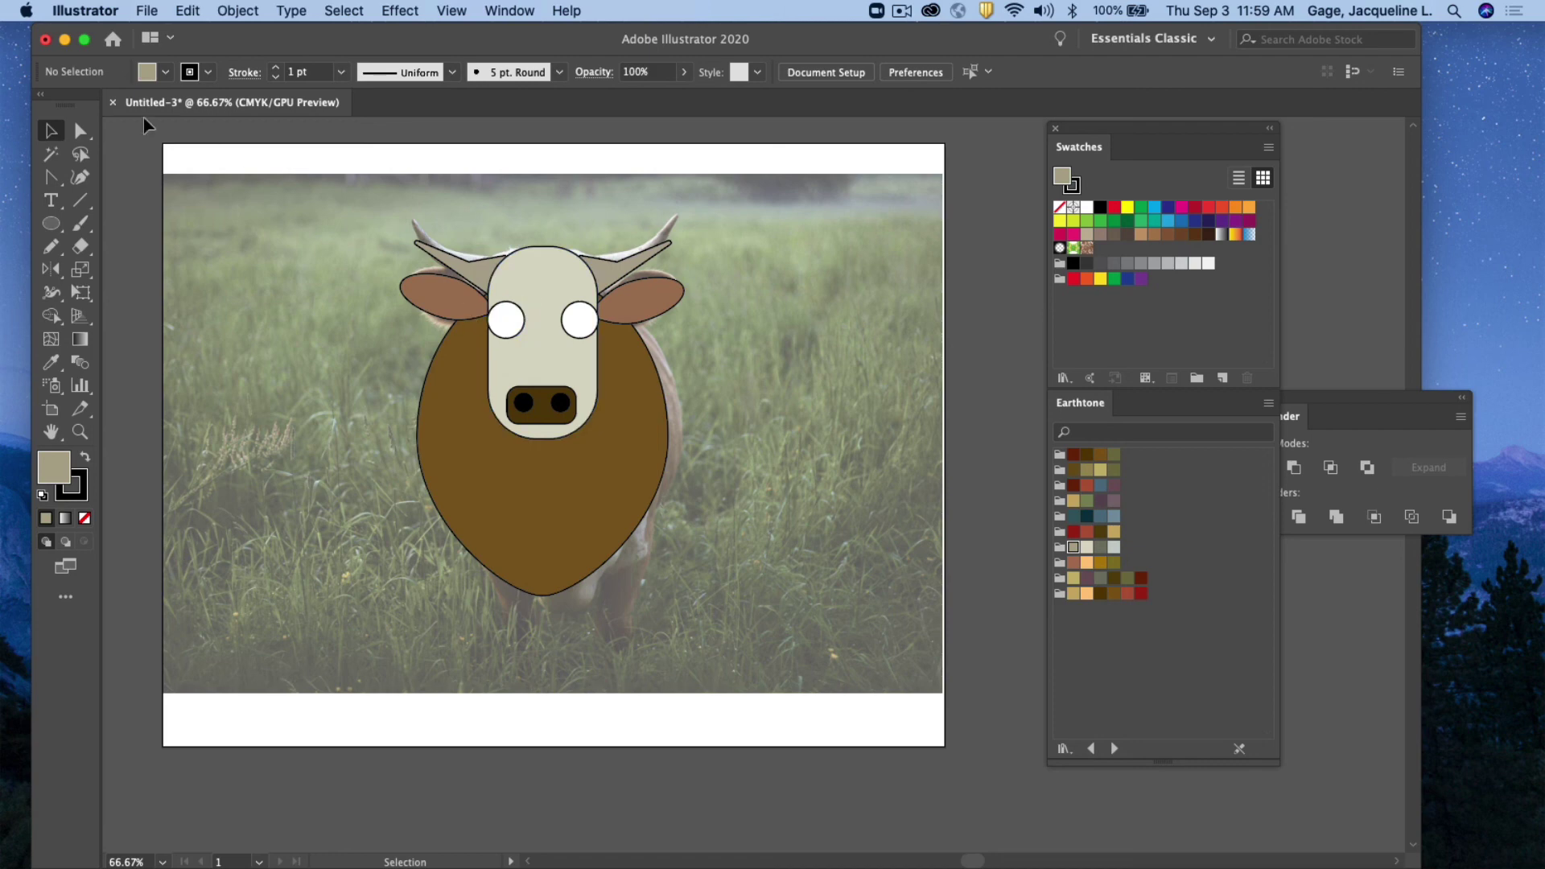
Draw a small circular pupil with the Ellipse tool and centre it in the white eye above the cow's left-hand nostril as viewed
{"action": "left_click", "coordinate": [53, 224]}
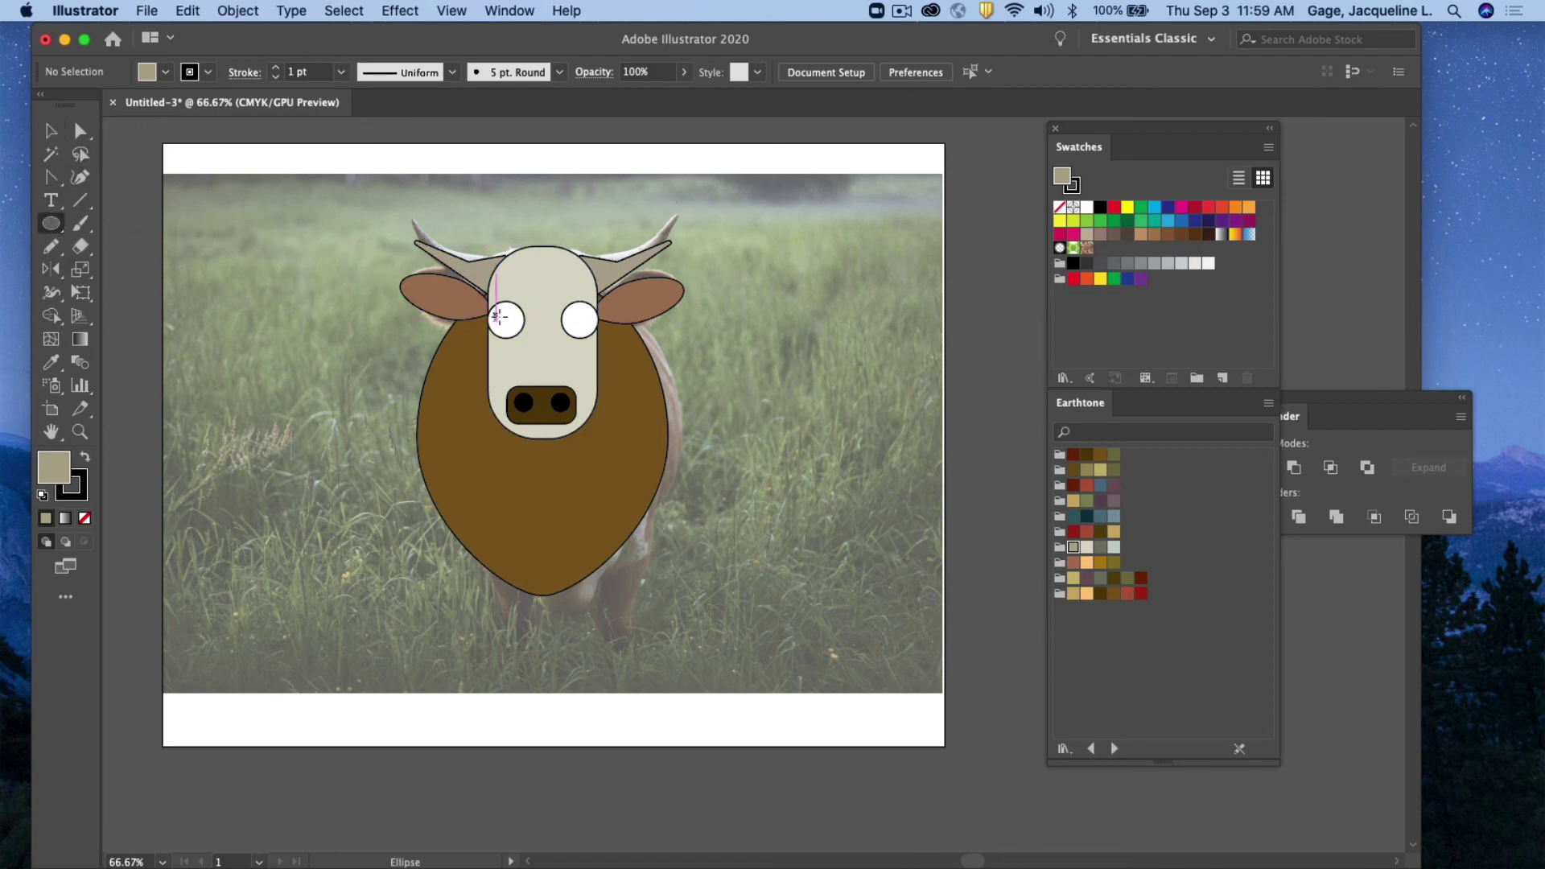
{"action": "left_click_drag", "start_coordinate": [502, 318], "coordinate": [523, 331]}
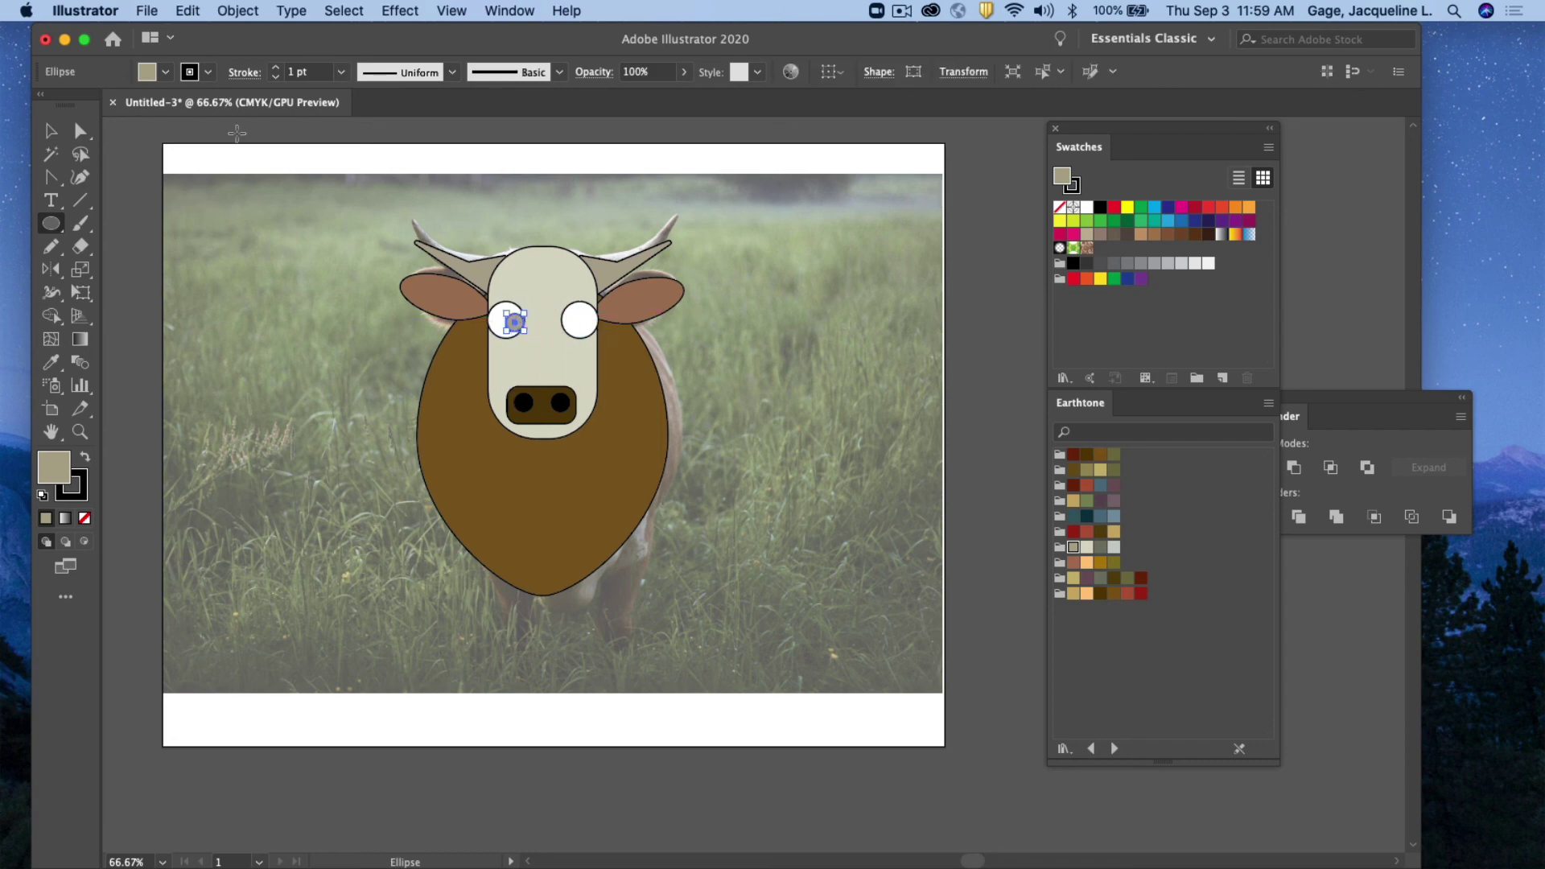
{"action": "left_click", "coordinate": [49, 130]}
{"action": "left_click", "coordinate": [145, 233]}
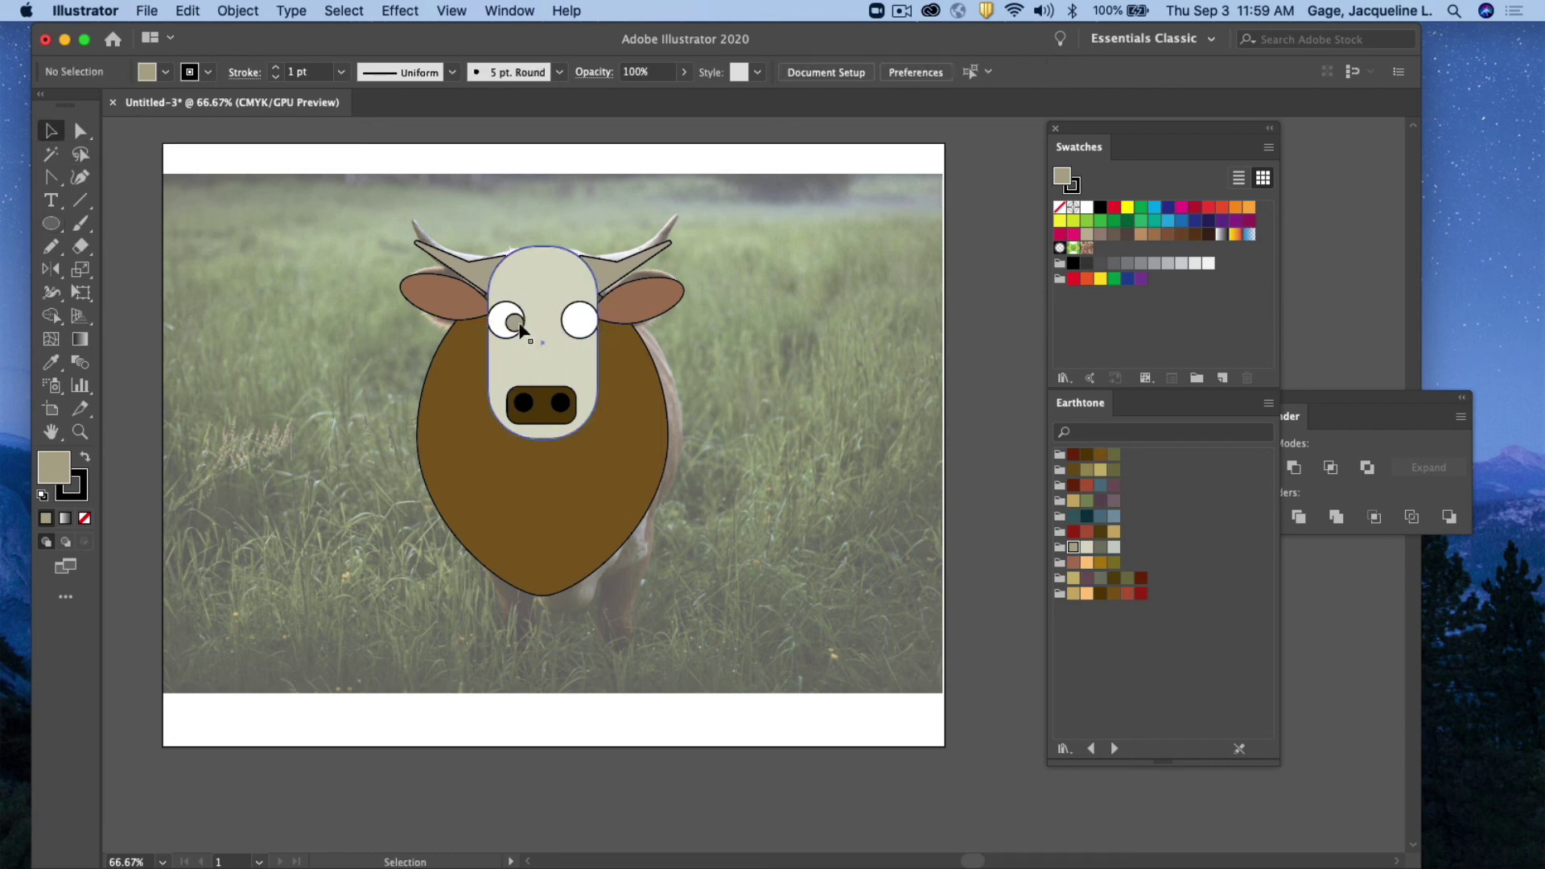
{"action": "left_click_drag", "start_coordinate": [514, 321], "coordinate": [515, 326]}
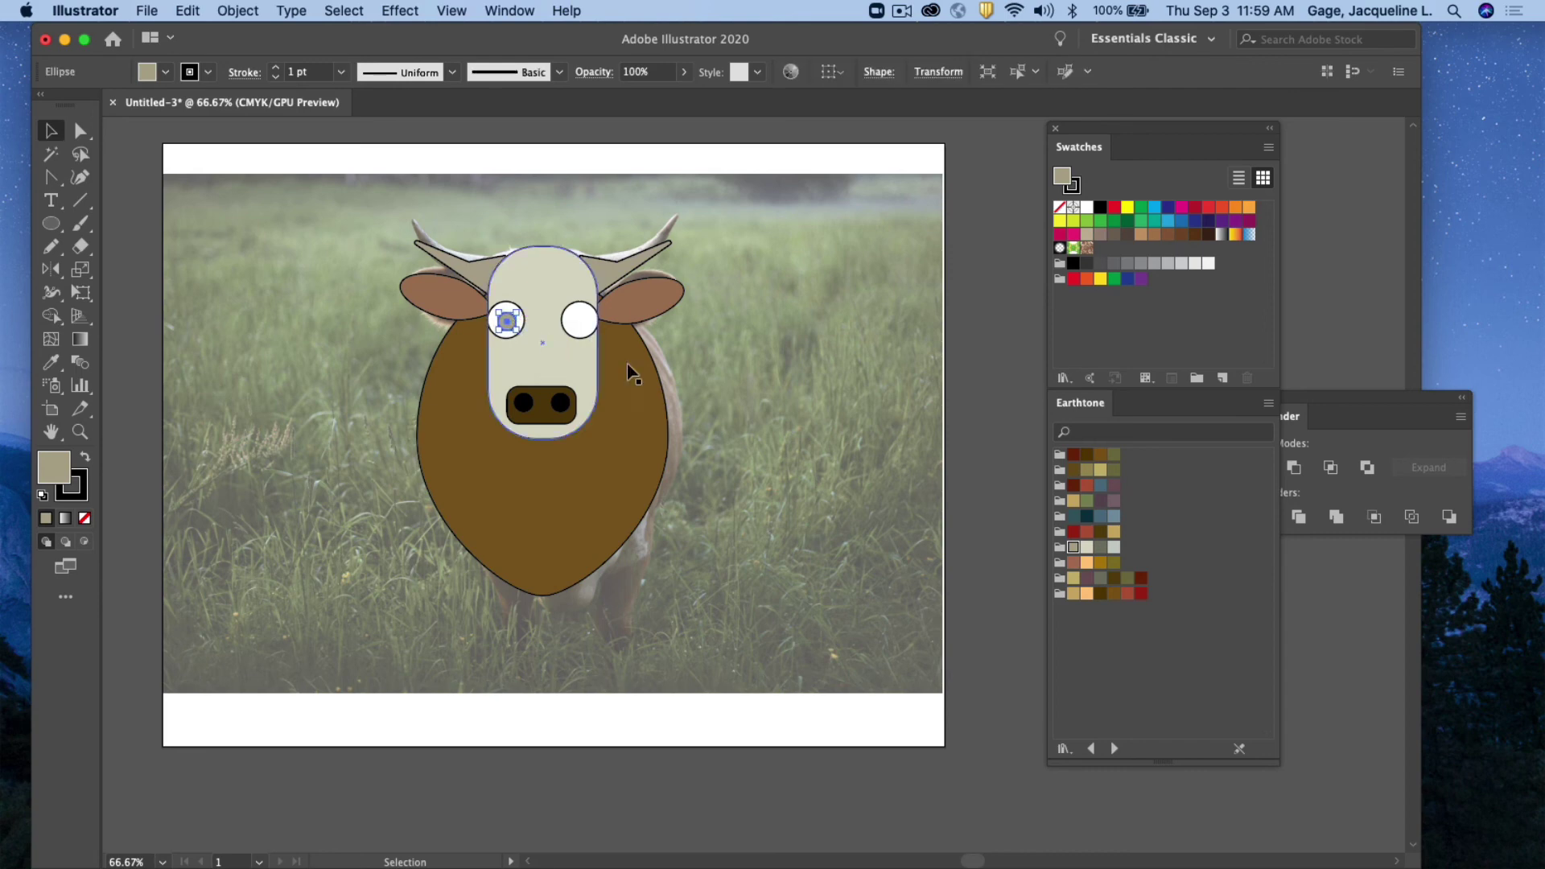
{"action": "left_click", "coordinate": [771, 412]}
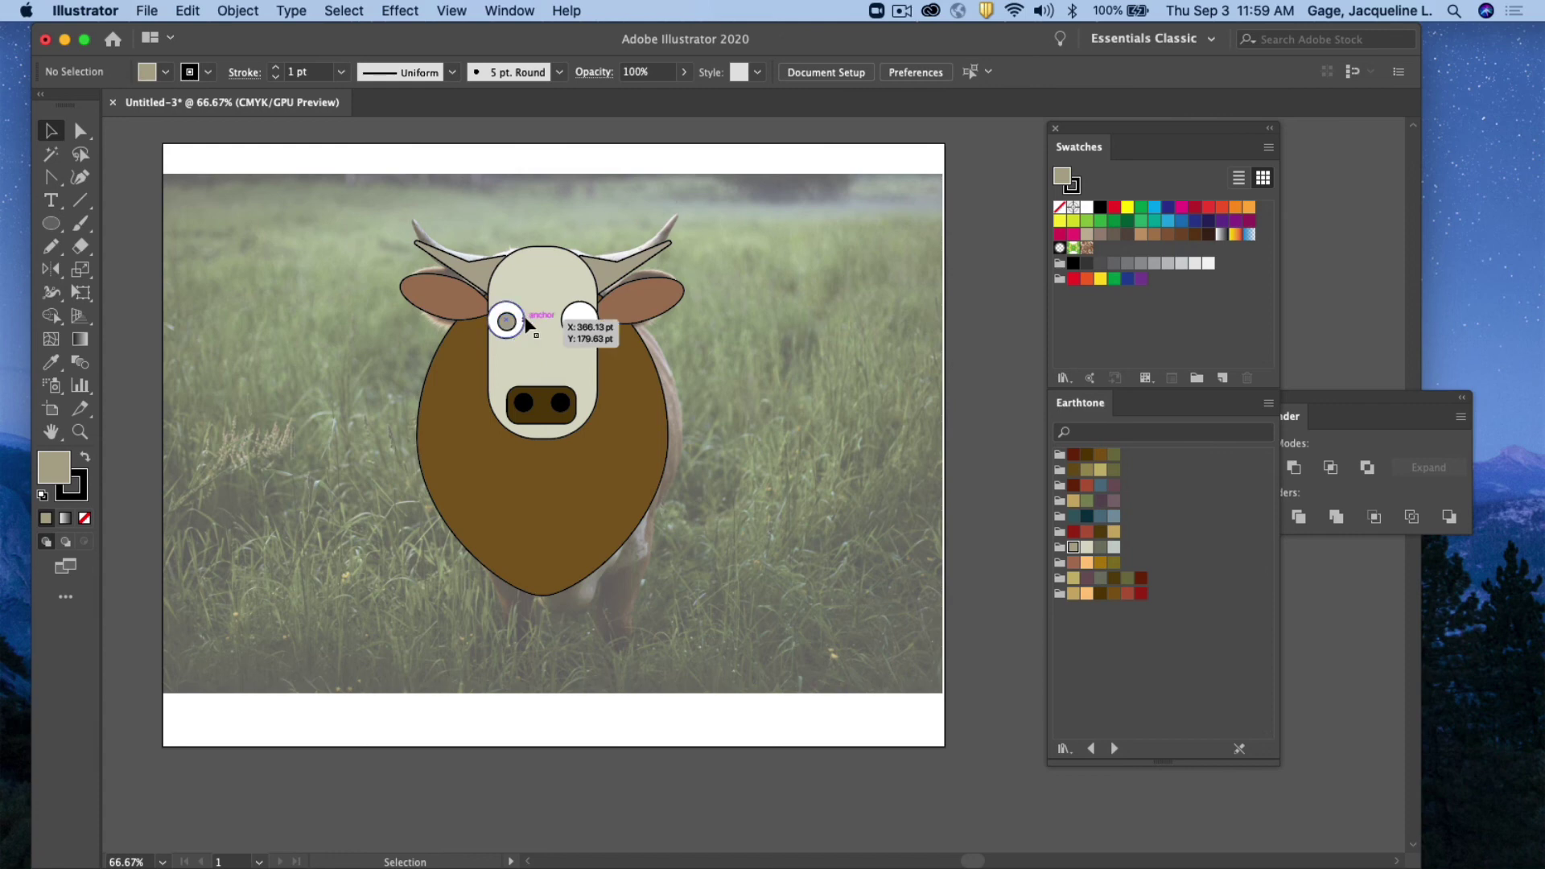
{"action": "left_click", "coordinate": [516, 325]}
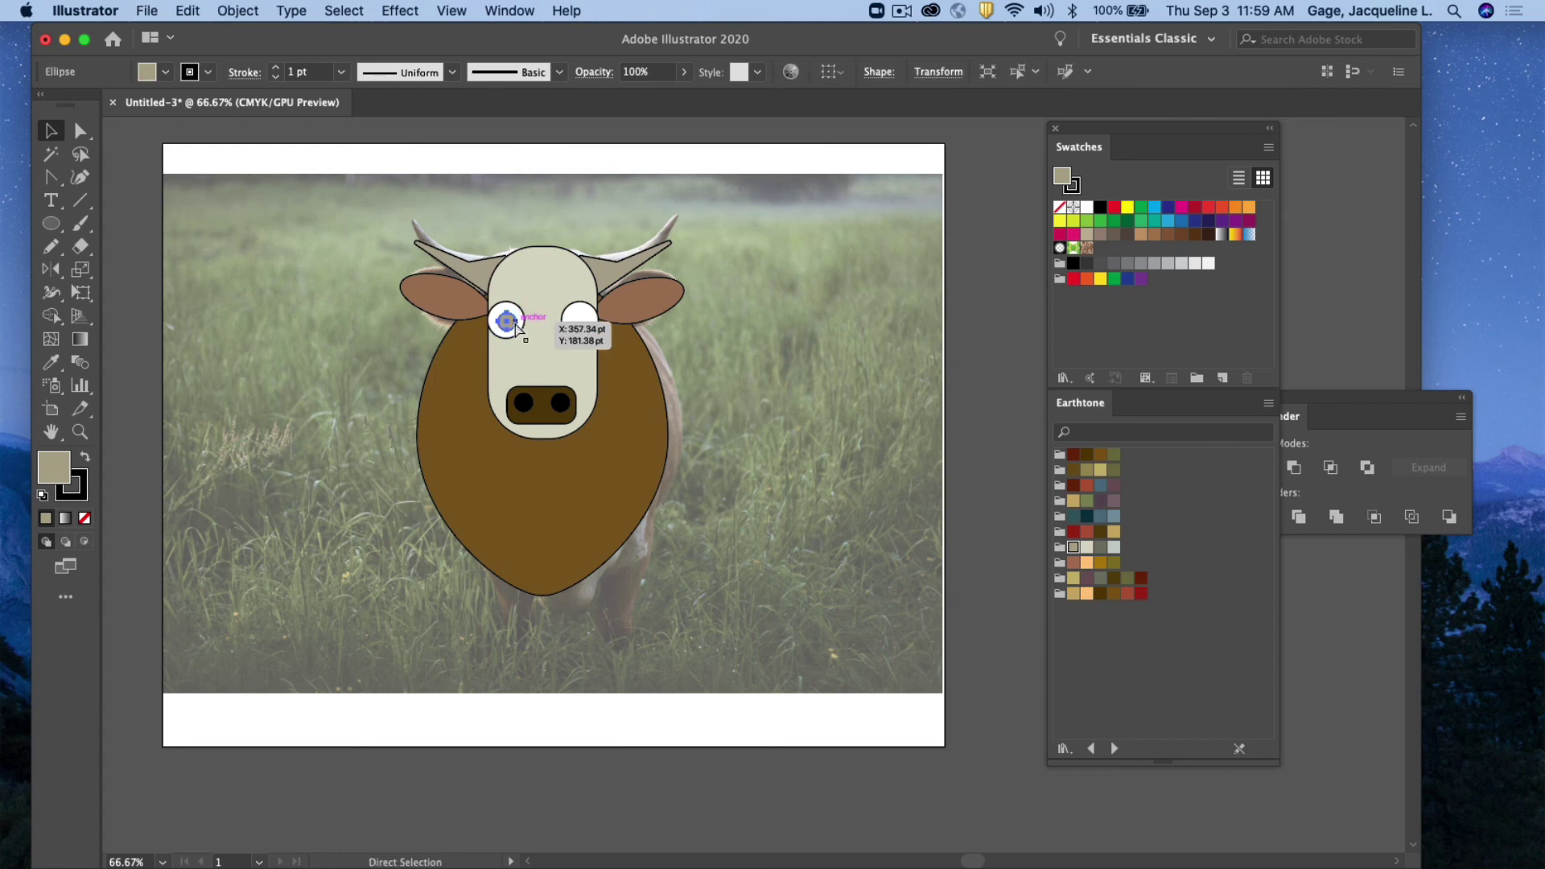
{"action": "left_click", "coordinate": [787, 380]}
Move the pupil into the other eye, then copy and paste it and place the copy in the empty eye
{"action": "left_click_drag", "start_coordinate": [515, 322], "coordinate": [588, 325]}
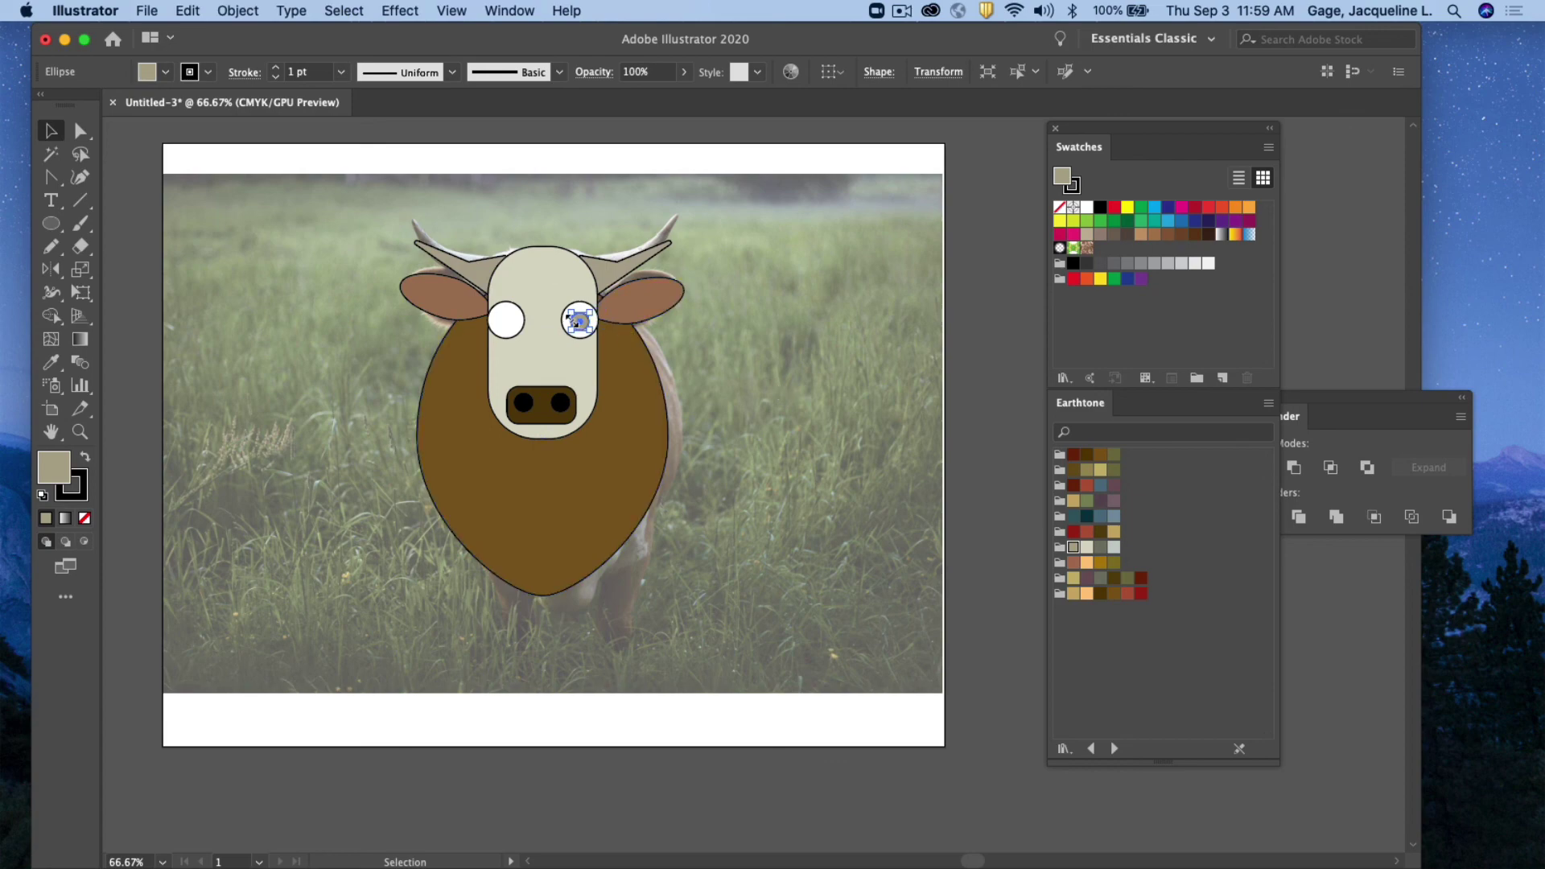
{"action": "left_click", "coordinate": [201, 19]}
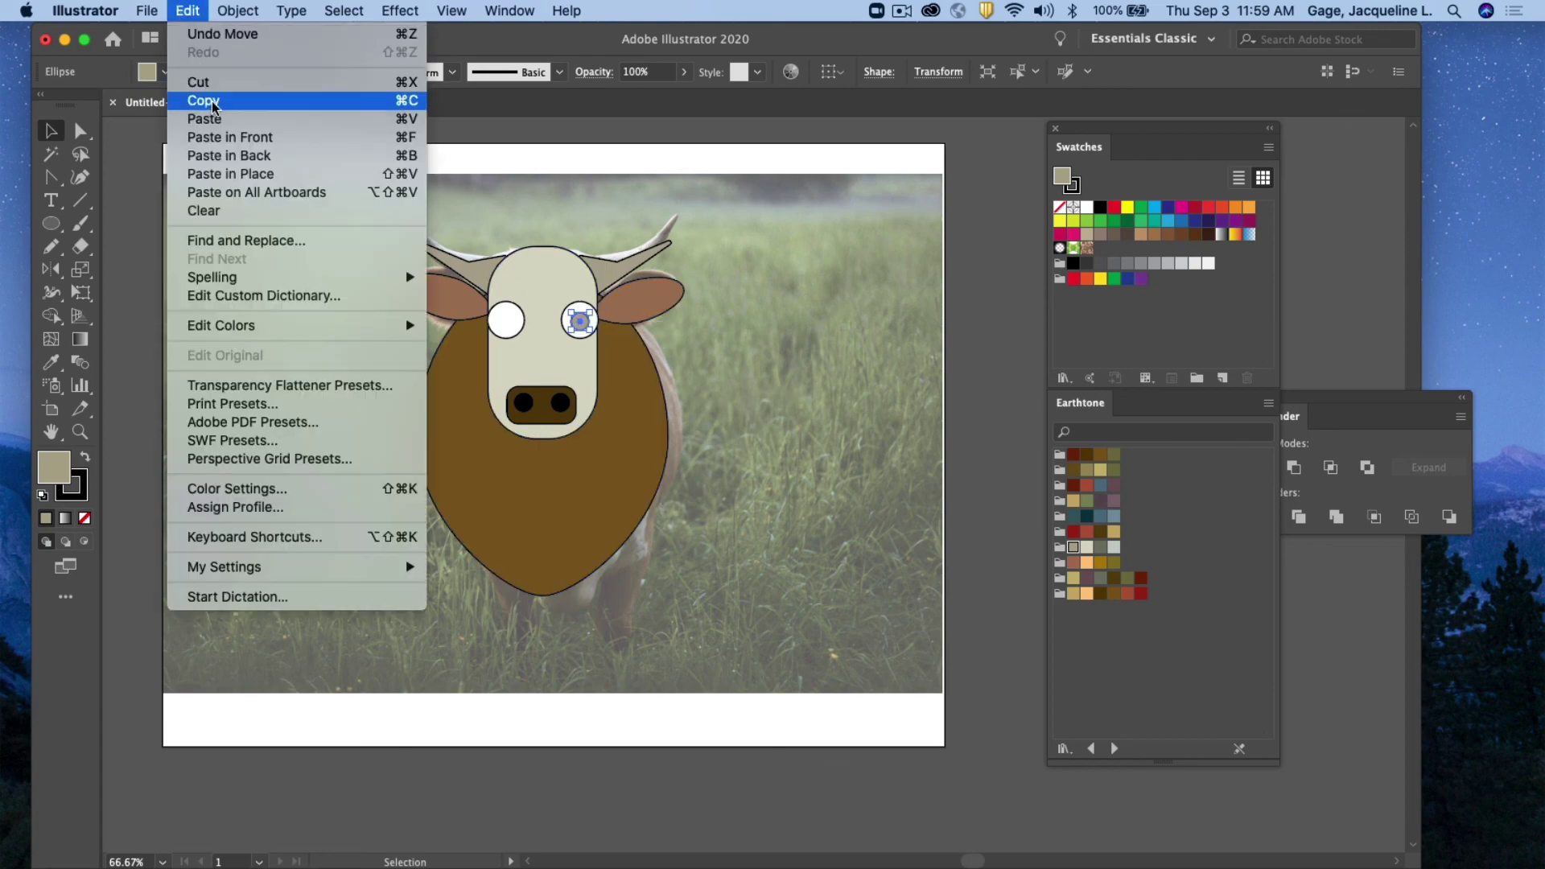
{"action": "left_click", "coordinate": [201, 10]}
{"action": "left_click", "coordinate": [188, 10]}
{"action": "left_click", "coordinate": [208, 118]}
{"action": "left_click_drag", "start_coordinate": [754, 484], "coordinate": [506, 321]}
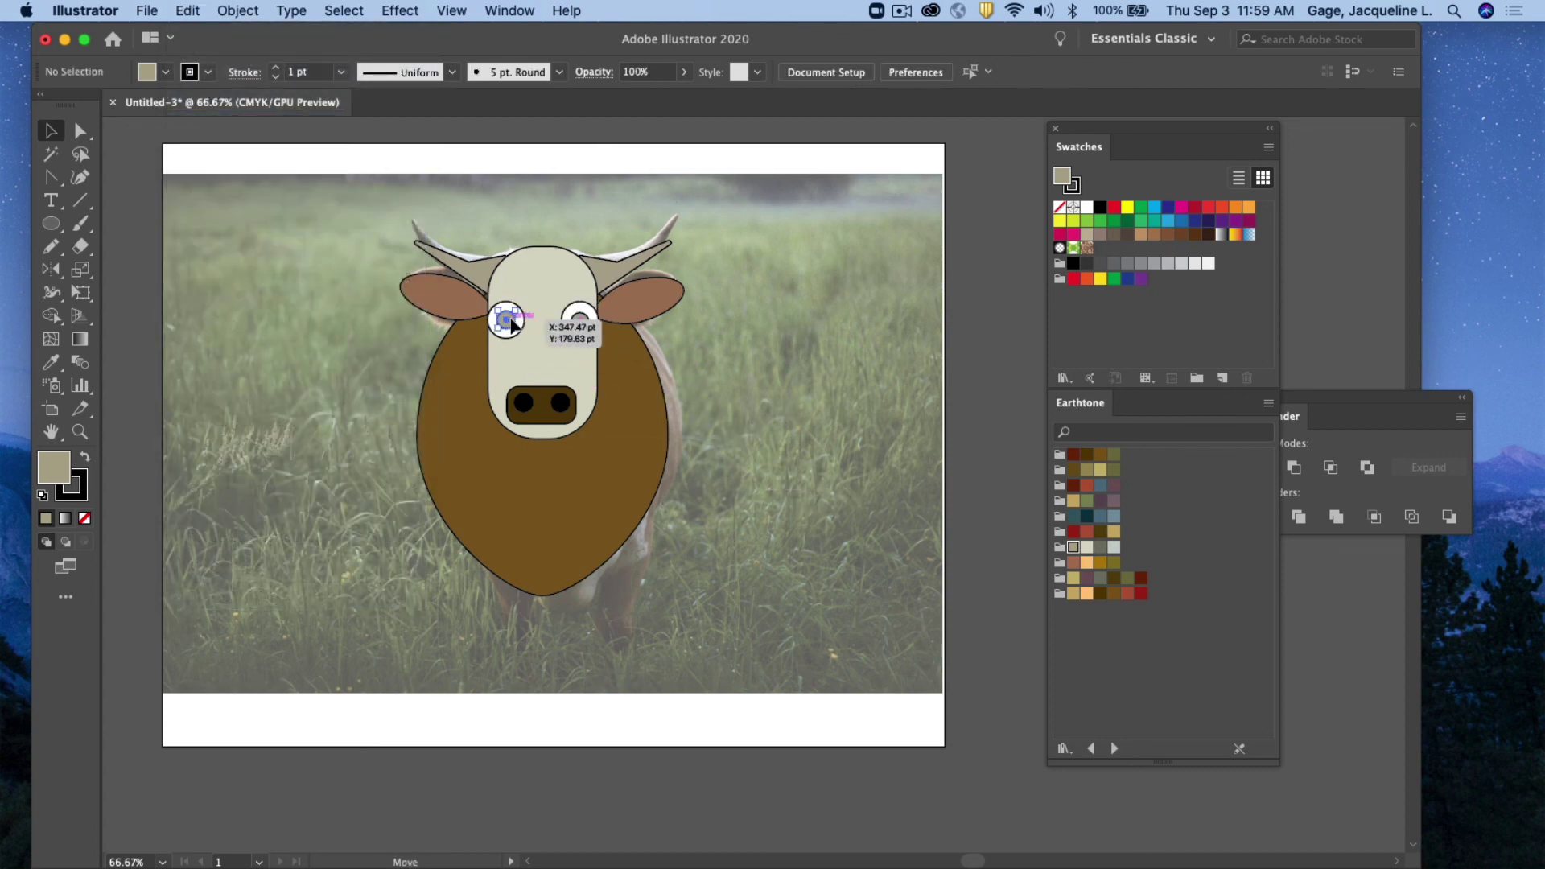
{"action": "left_click", "coordinate": [840, 423]}
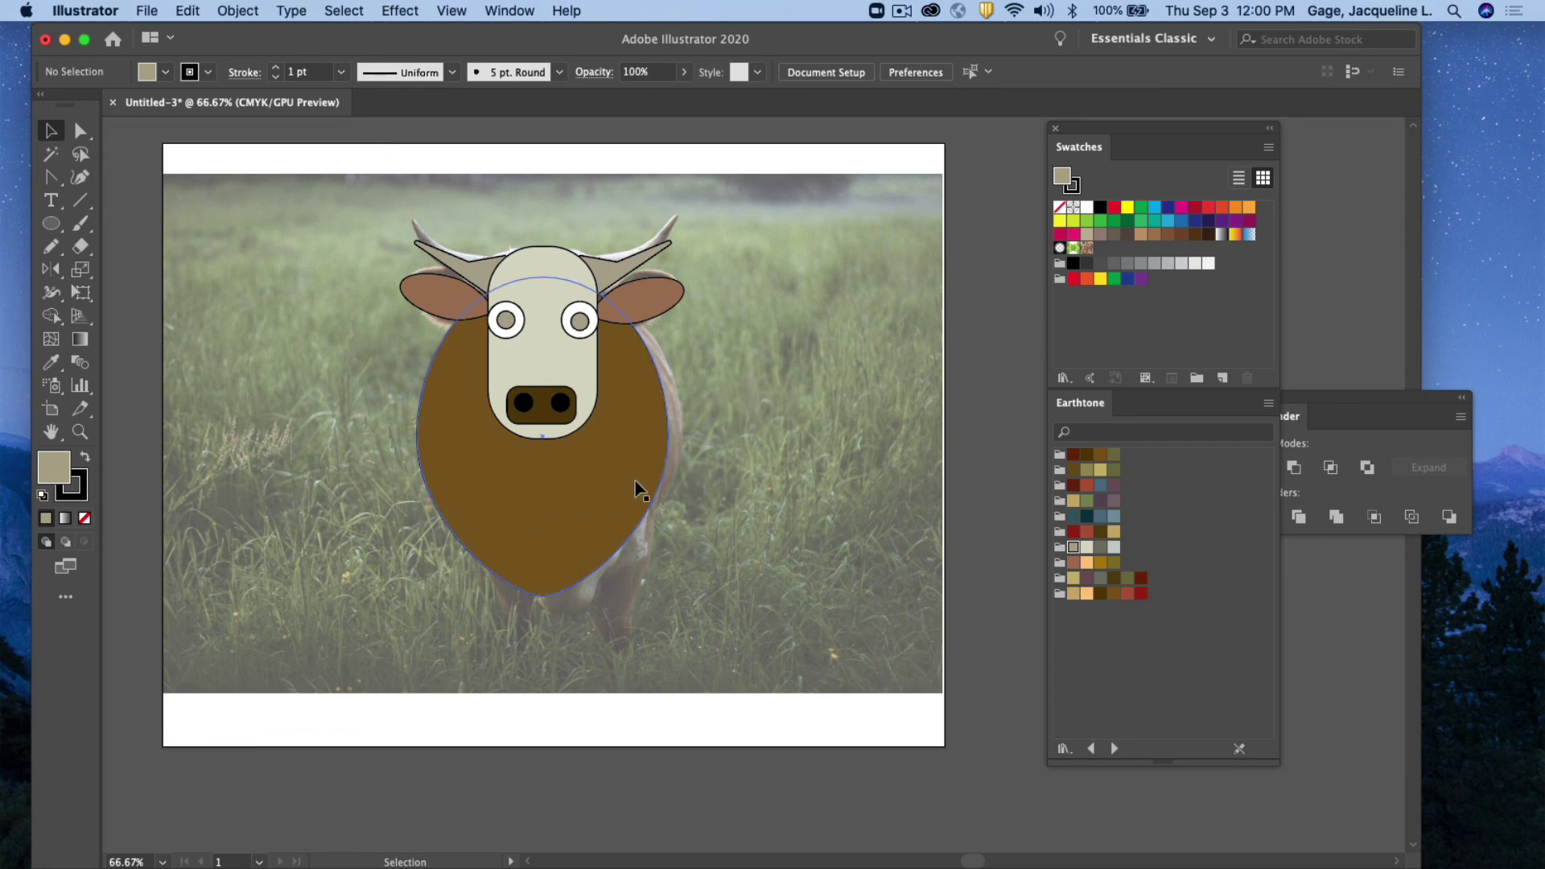
{"action": "left_click_drag", "start_coordinate": [527, 545], "coordinate": [782, 568]}
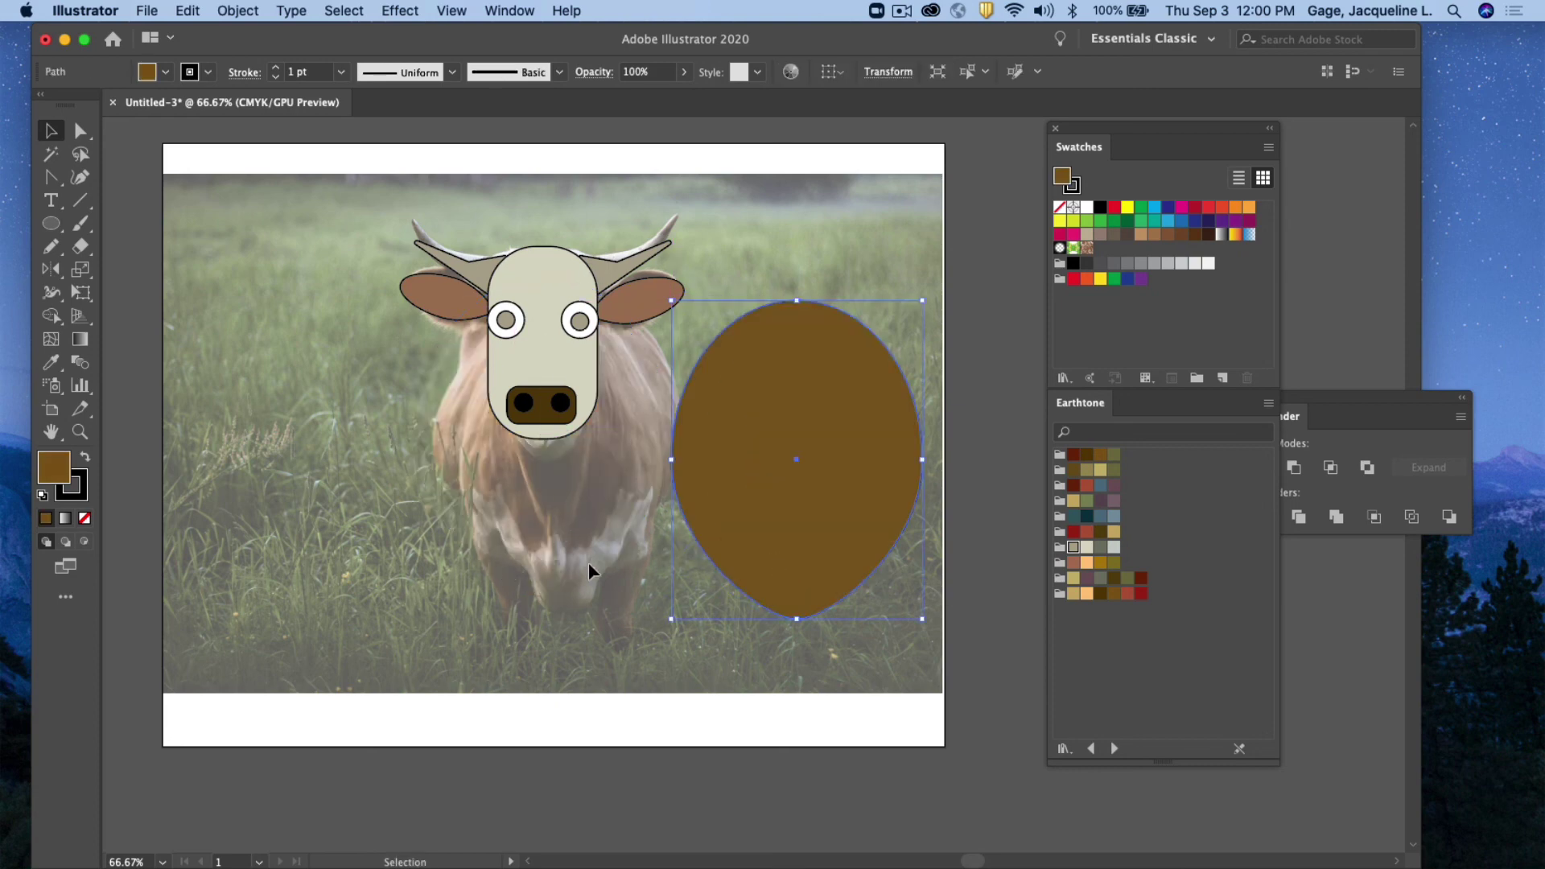
{"action": "key", "text": "cmd+z"}
{"action": "left_click", "coordinate": [778, 548]}
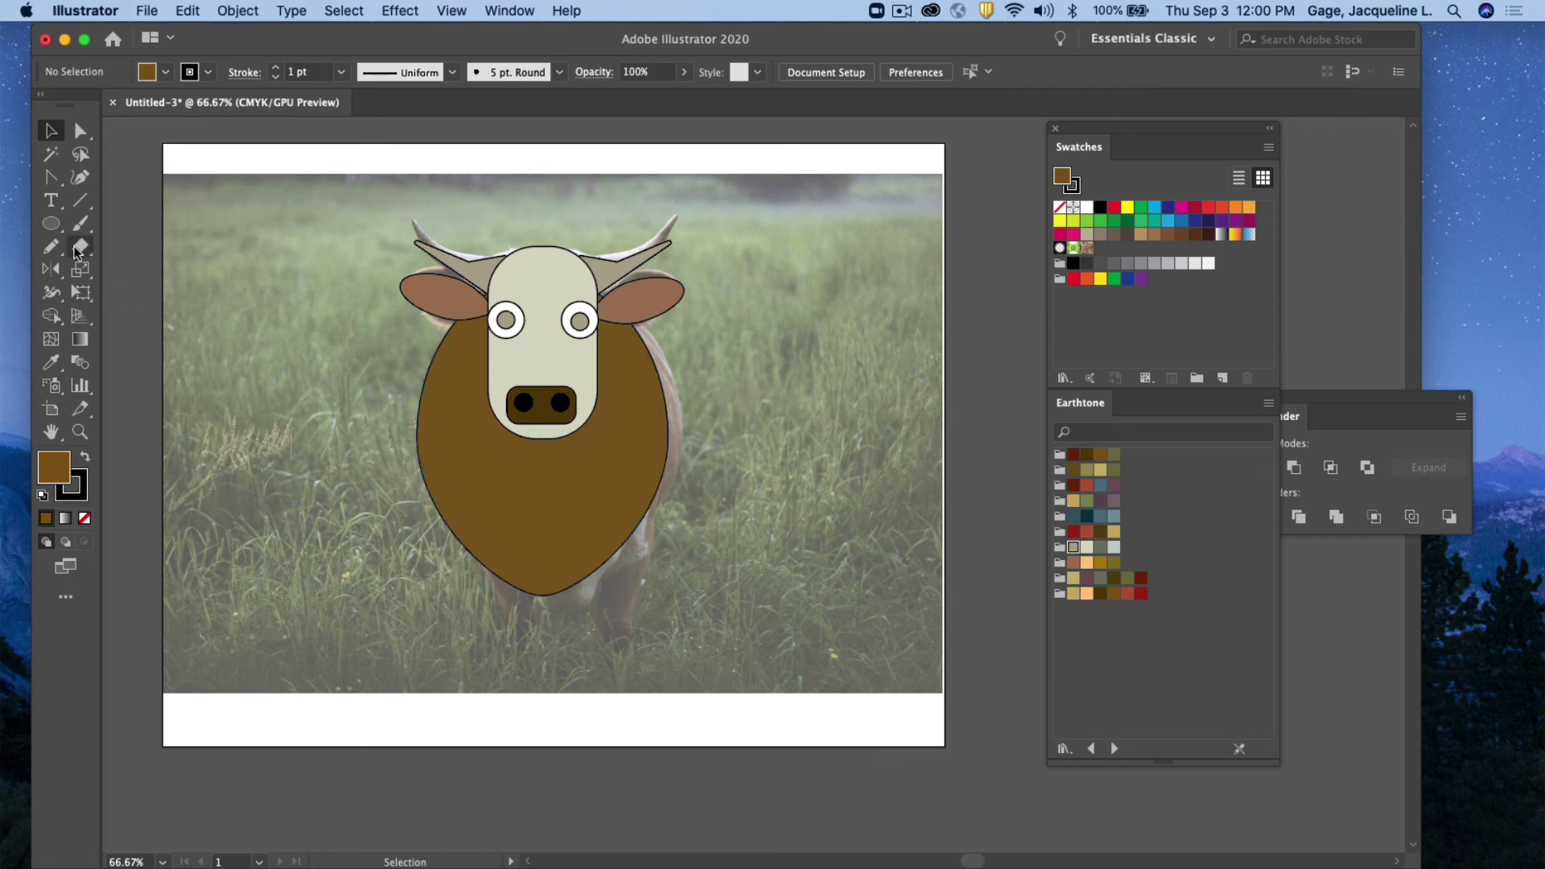
Draw a freehand wavy line with the Pencil tool across the lower body, extending past both sides of the brown shape
{"action": "left_click", "coordinate": [51, 246]}
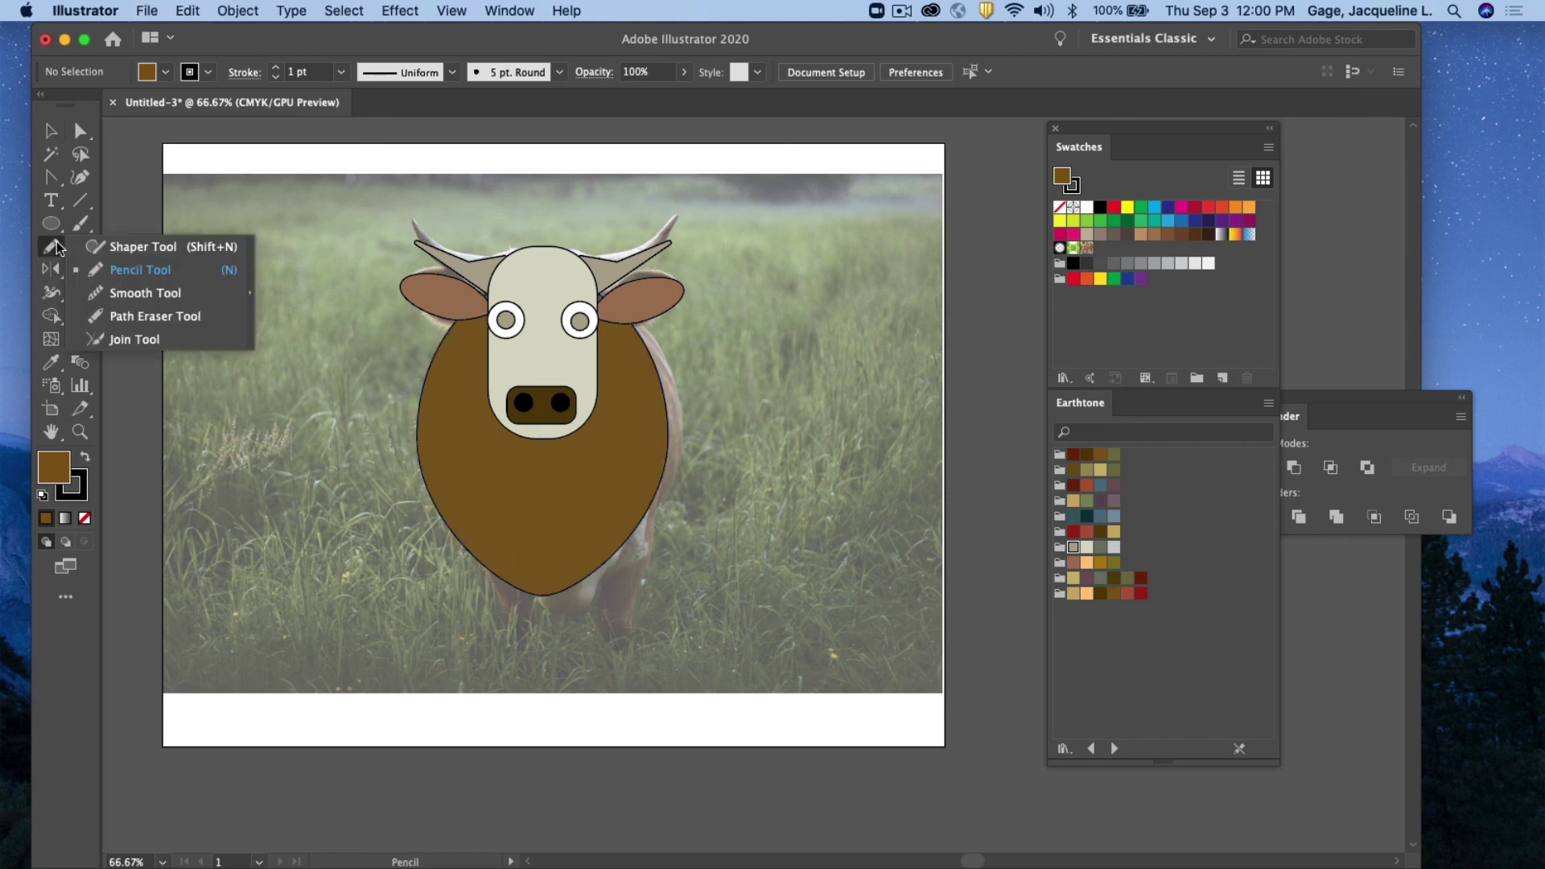
{"action": "left_click", "coordinate": [109, 270]}
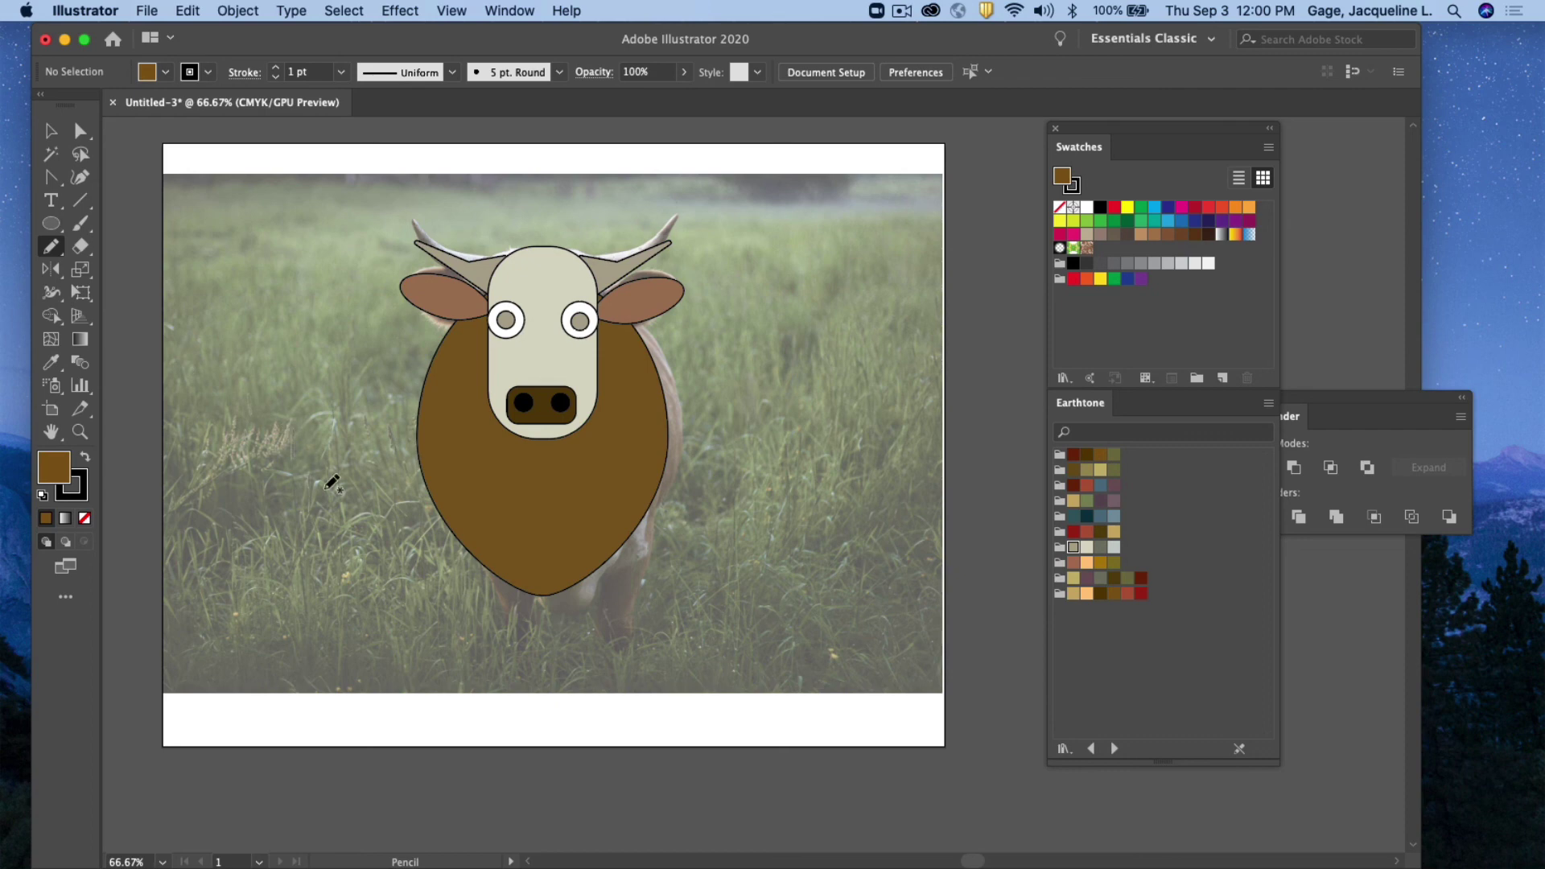
{"action": "mouse_move", "coordinate": [405, 555]}
{"action": "left_mouse_down"}
{"action": "mouse_move", "coordinate": [433, 517]}
{"action": "mouse_move", "coordinate": [494, 526]}
{"action": "mouse_move", "coordinate": [546, 503]}
{"action": "mouse_move", "coordinate": [633, 549]}
{"action": "mouse_move", "coordinate": [742, 530]}
{"action": "left_mouse_up"}
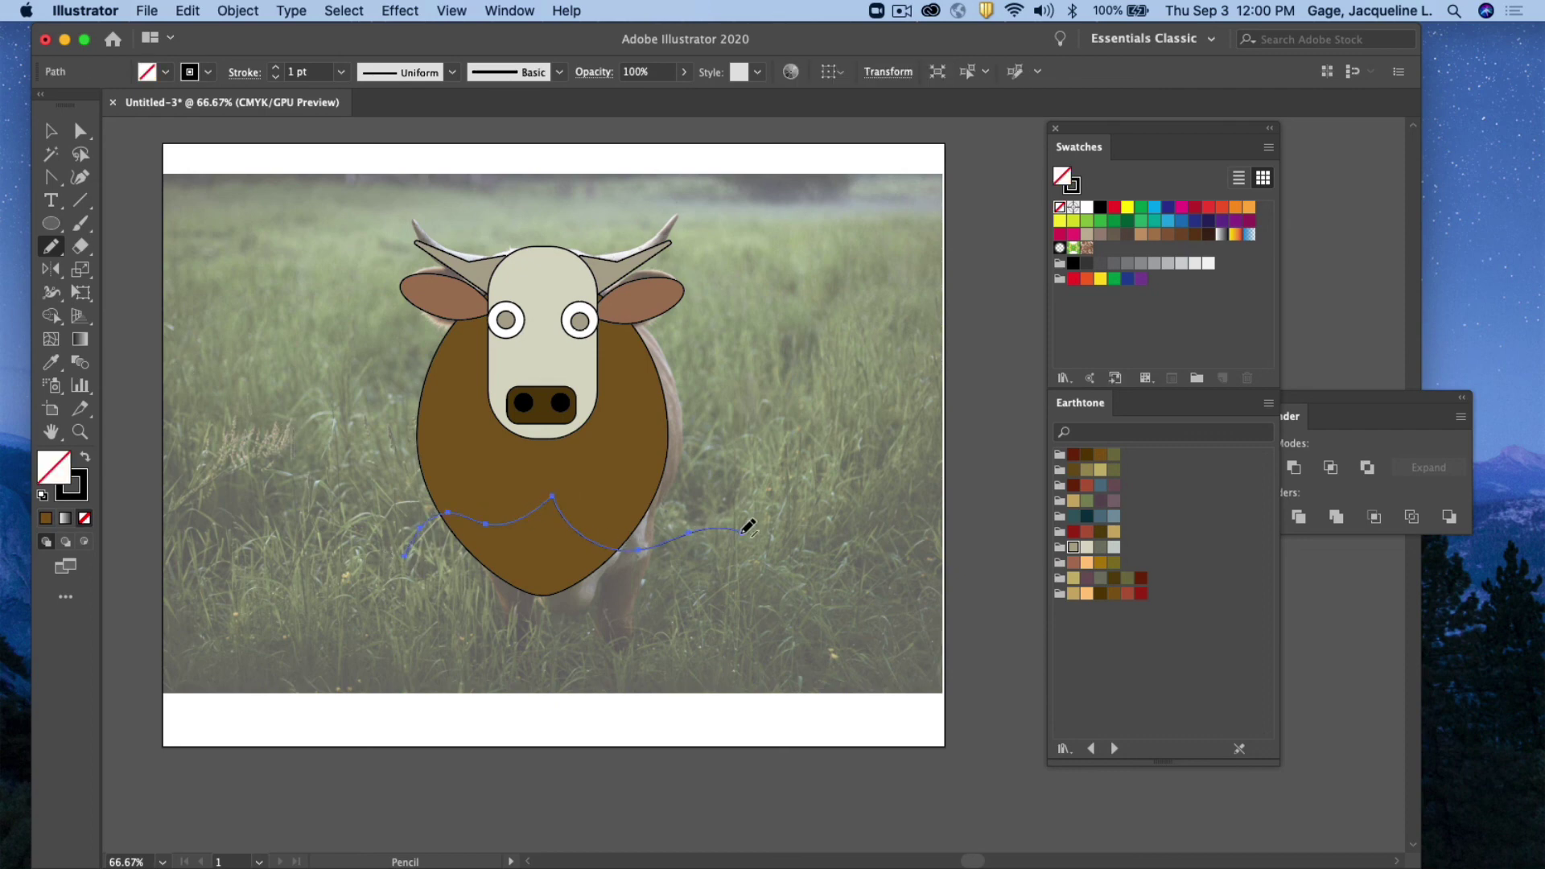
{"action": "key", "text": "super+z"}
{"action": "mouse_move", "coordinate": [408, 532]}
{"action": "left_mouse_down"}
{"action": "mouse_move", "coordinate": [466, 494]}
{"action": "mouse_move", "coordinate": [535, 519]}
{"action": "mouse_move", "coordinate": [566, 494]}
{"action": "mouse_move", "coordinate": [740, 529]}
{"action": "left_mouse_up"}
Split the brown body shape along the wavy line with the Pathfinder Divide operation
{"action": "left_click", "coordinate": [50, 130]}
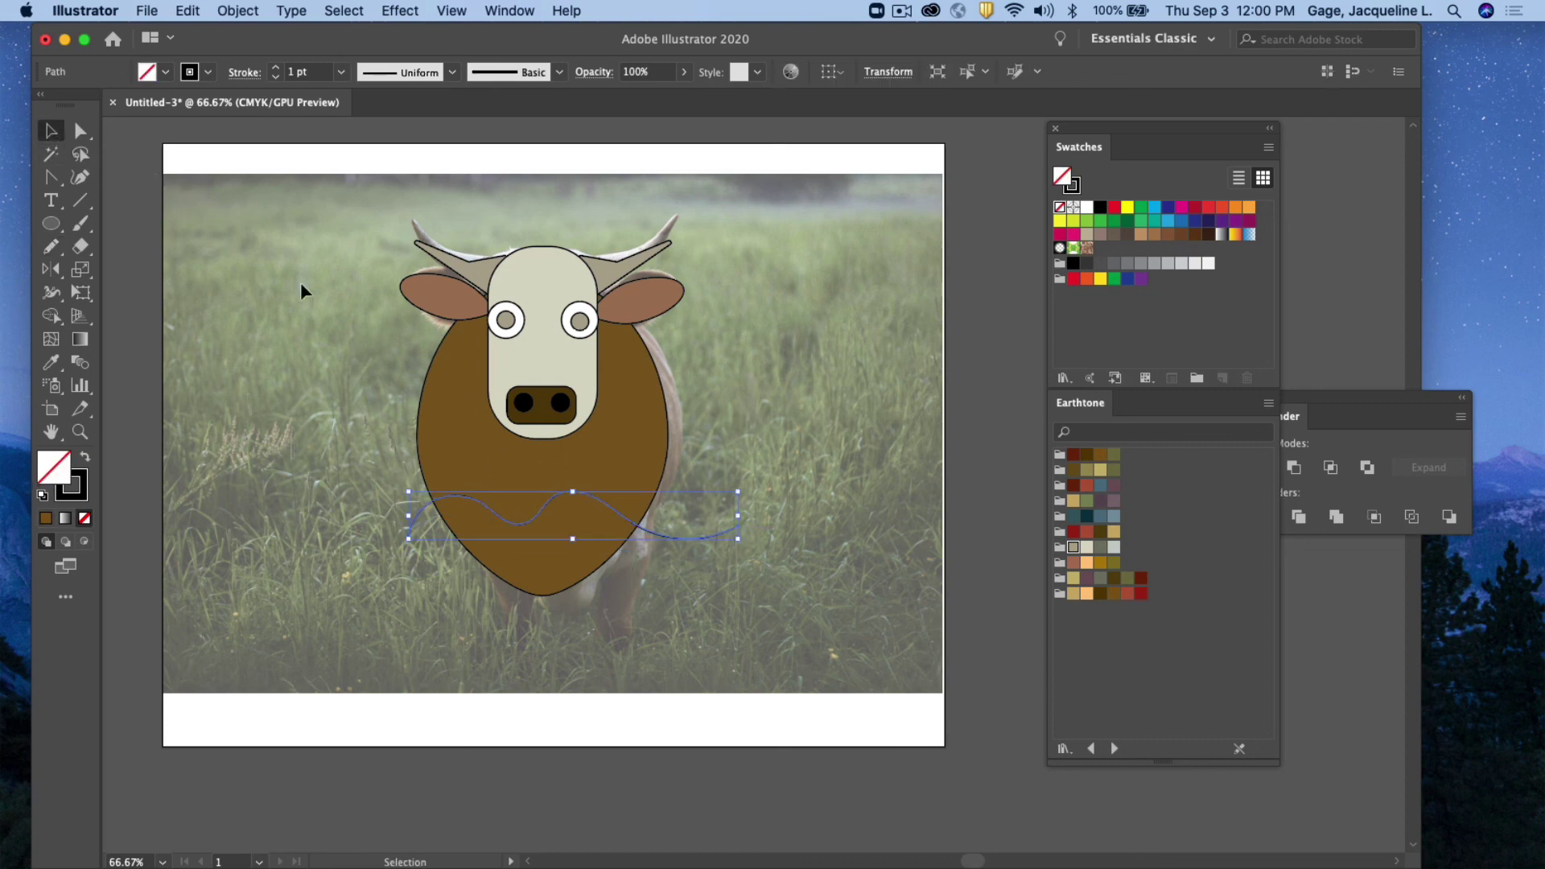
{"action": "left_click", "coordinate": [658, 470], "text": "shift"}
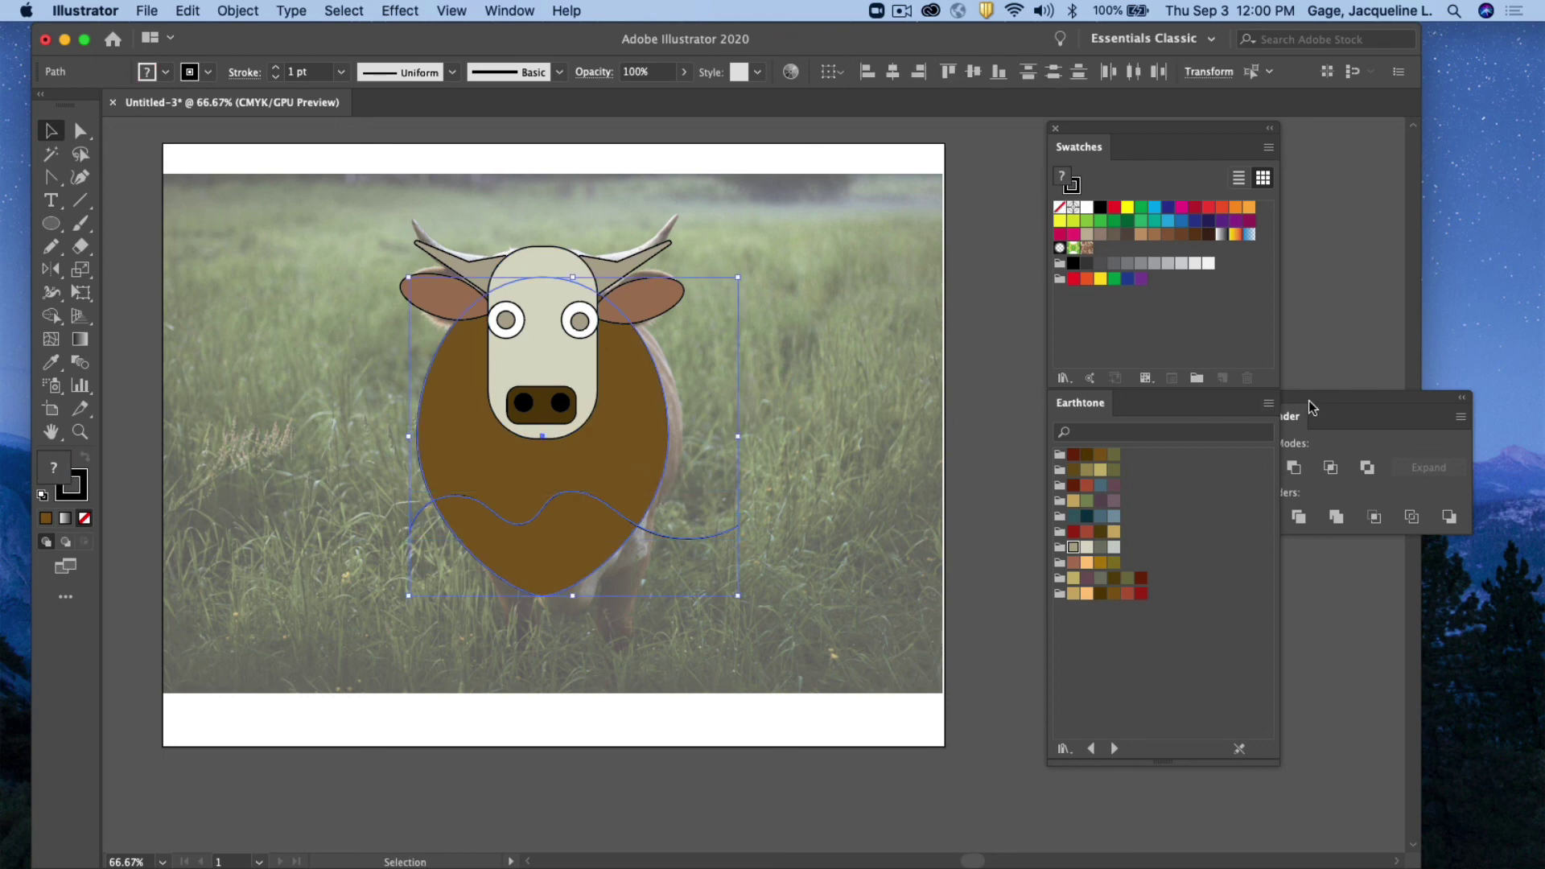
{"action": "left_click_drag", "start_coordinate": [1310, 406], "coordinate": [881, 362]}
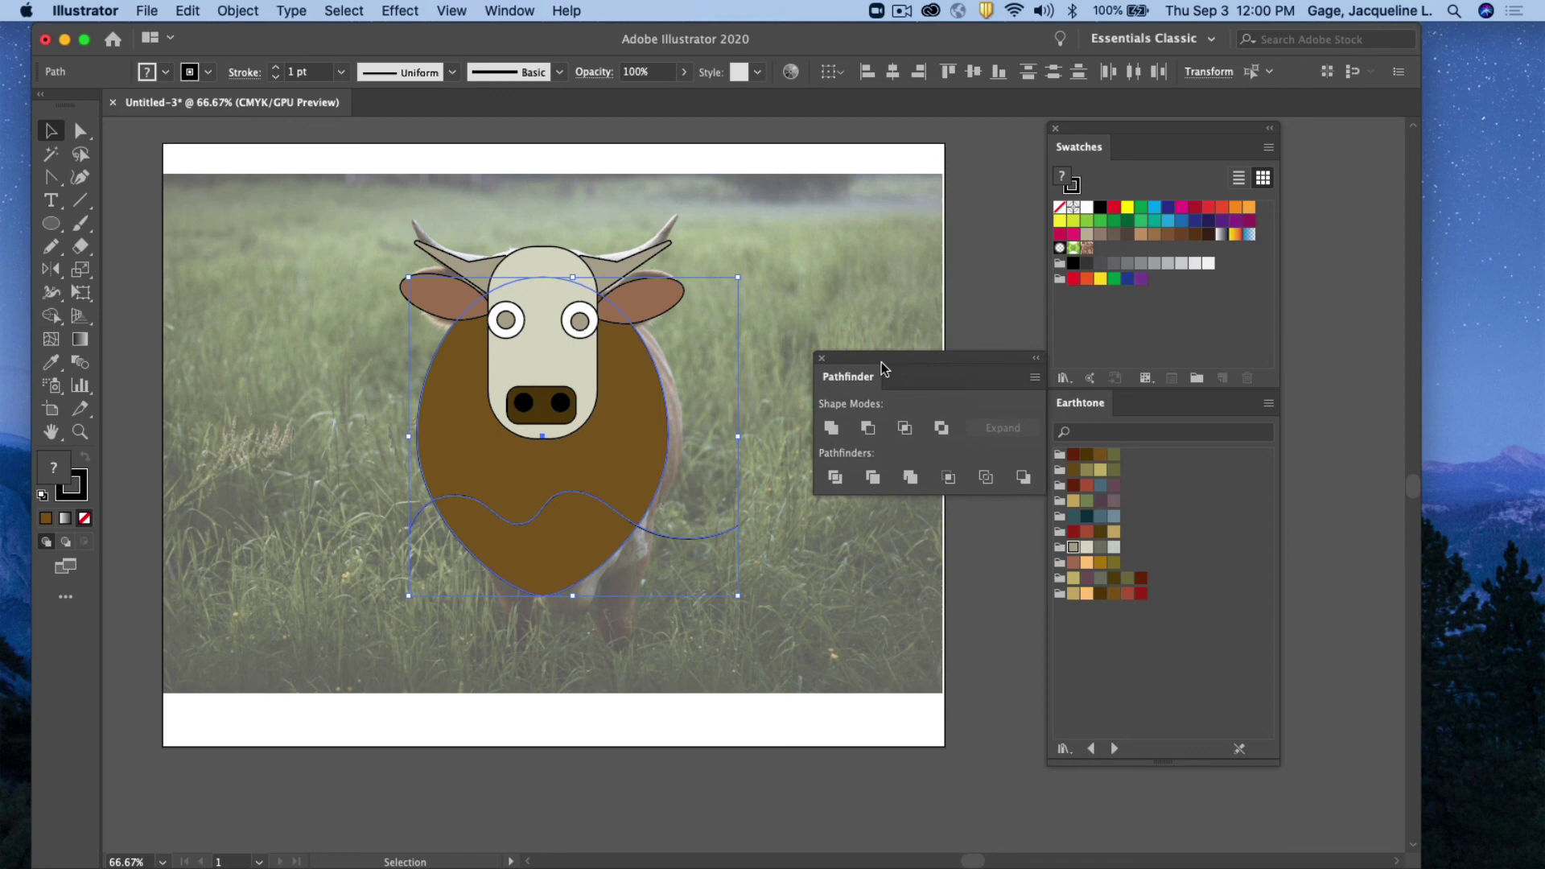
{"action": "left_click", "coordinate": [835, 478]}
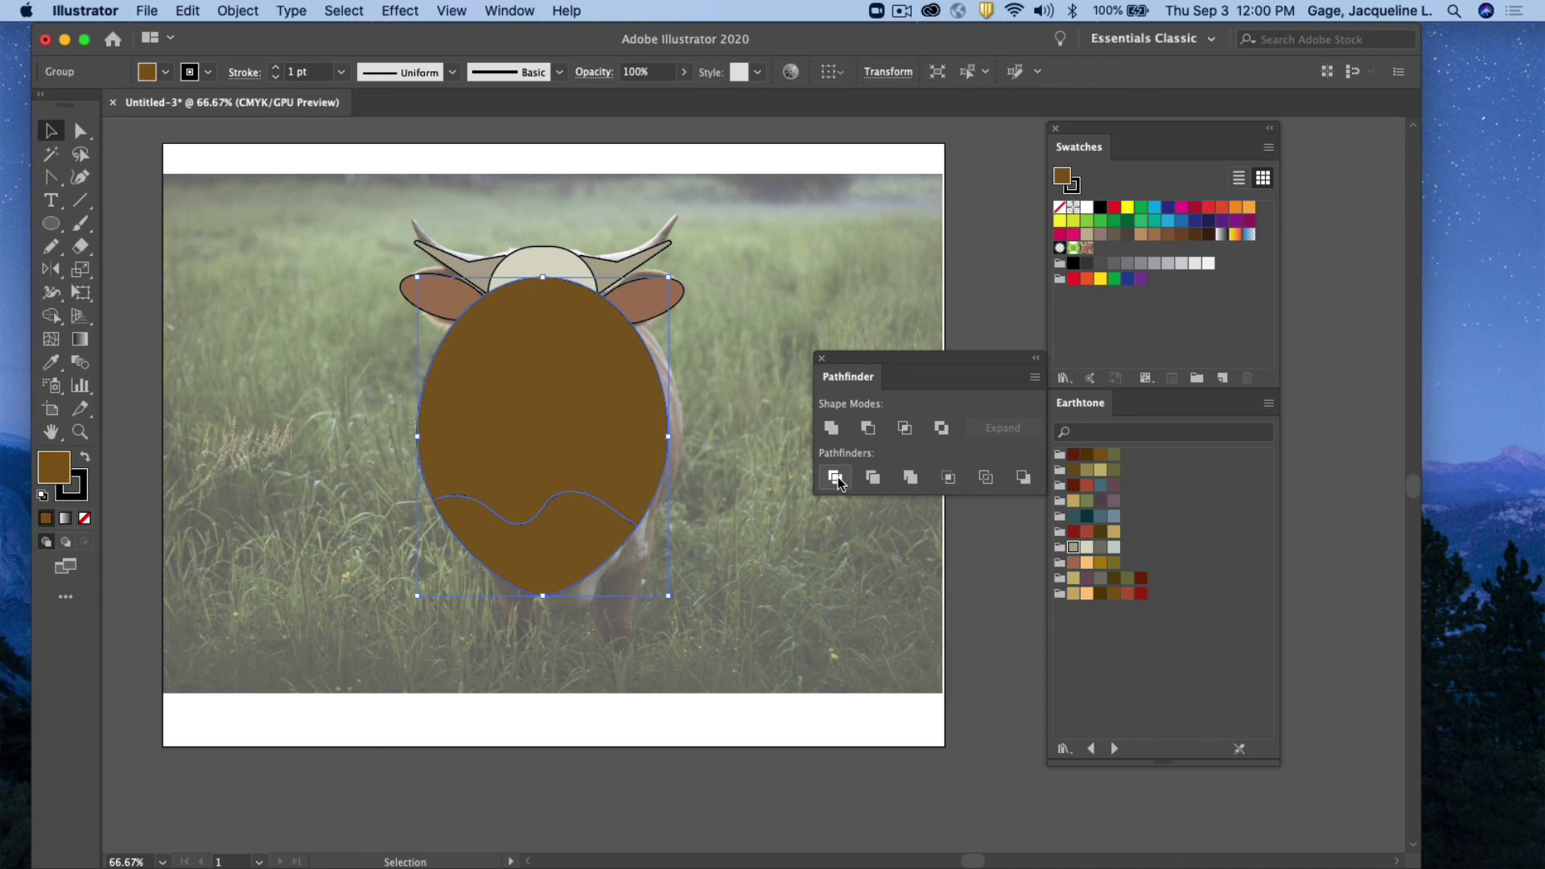
Ungroup the divided body pieces and send them to the back of the stacking order
{"action": "left_click", "coordinate": [236, 11]}
{"action": "left_click", "coordinate": [256, 120]}
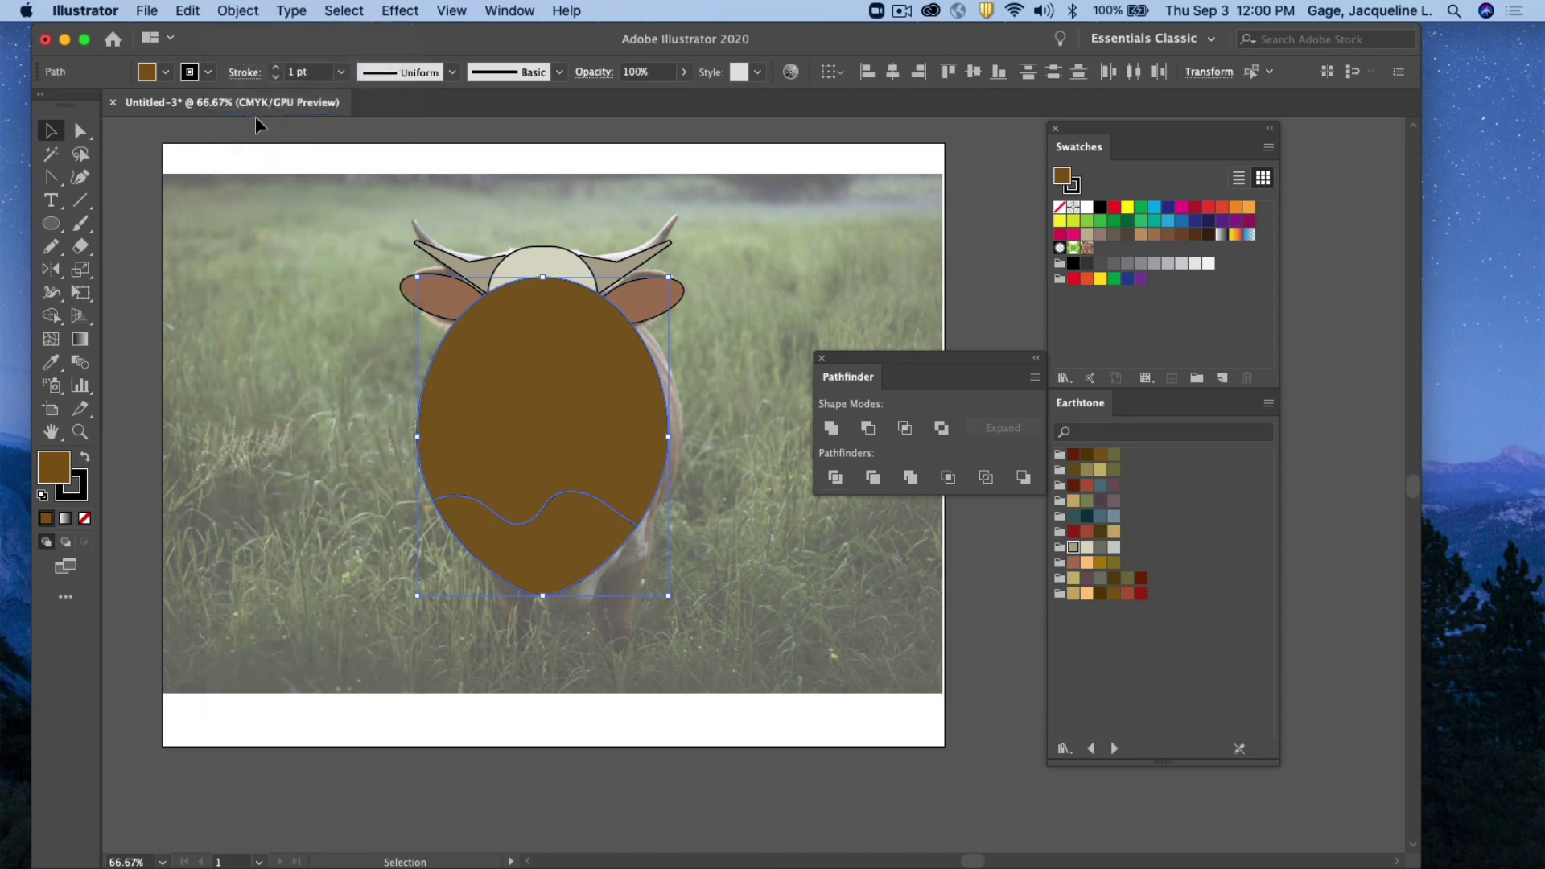
{"action": "left_click", "coordinate": [238, 11]}
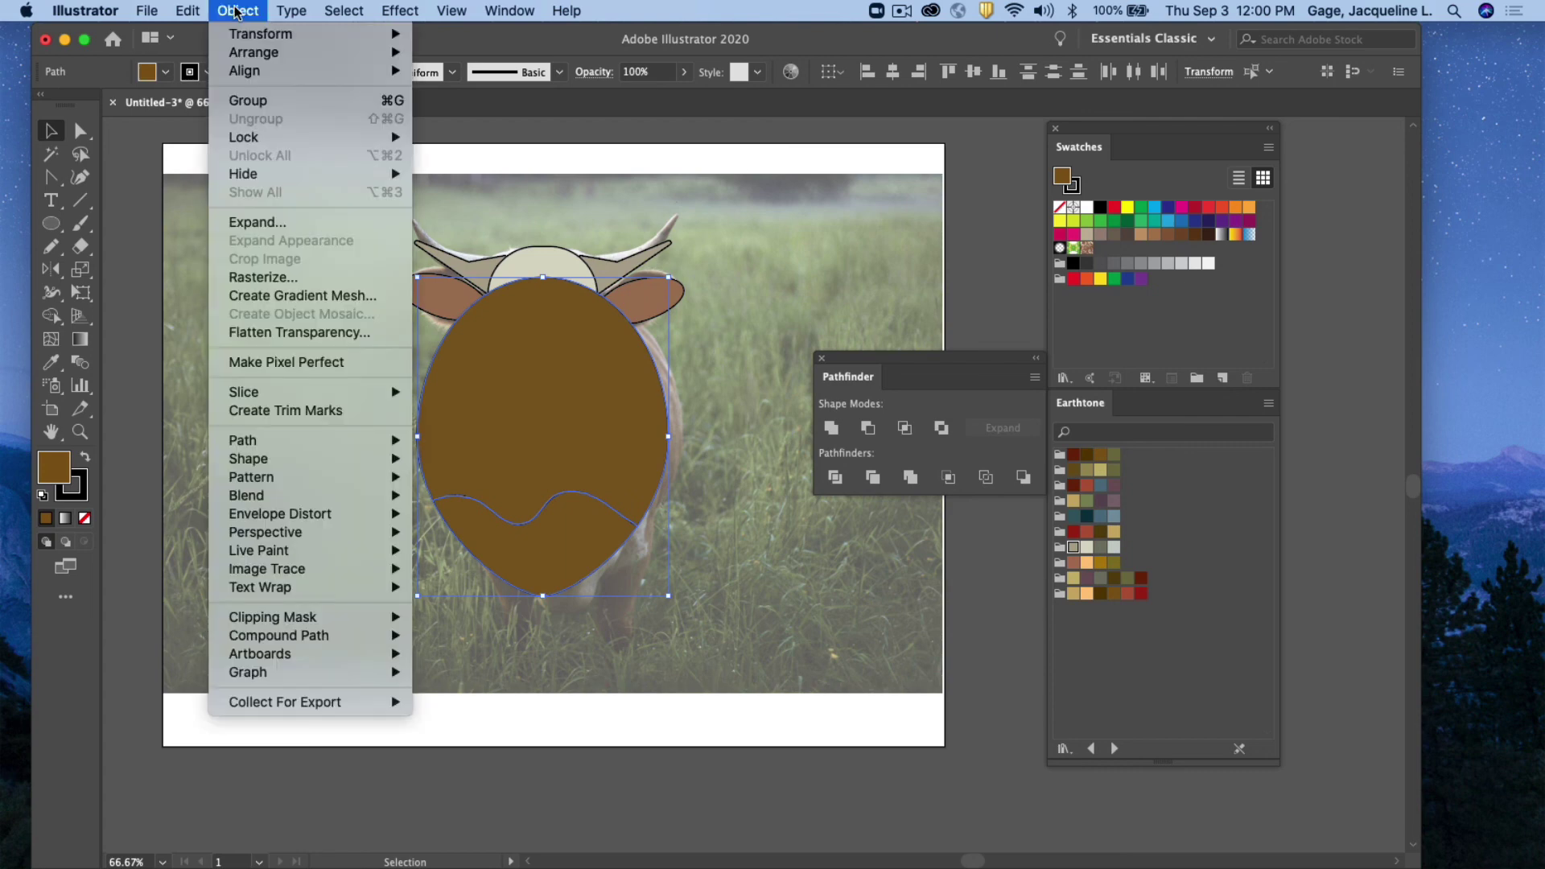
{"action": "mouse_move", "coordinate": [254, 52]}
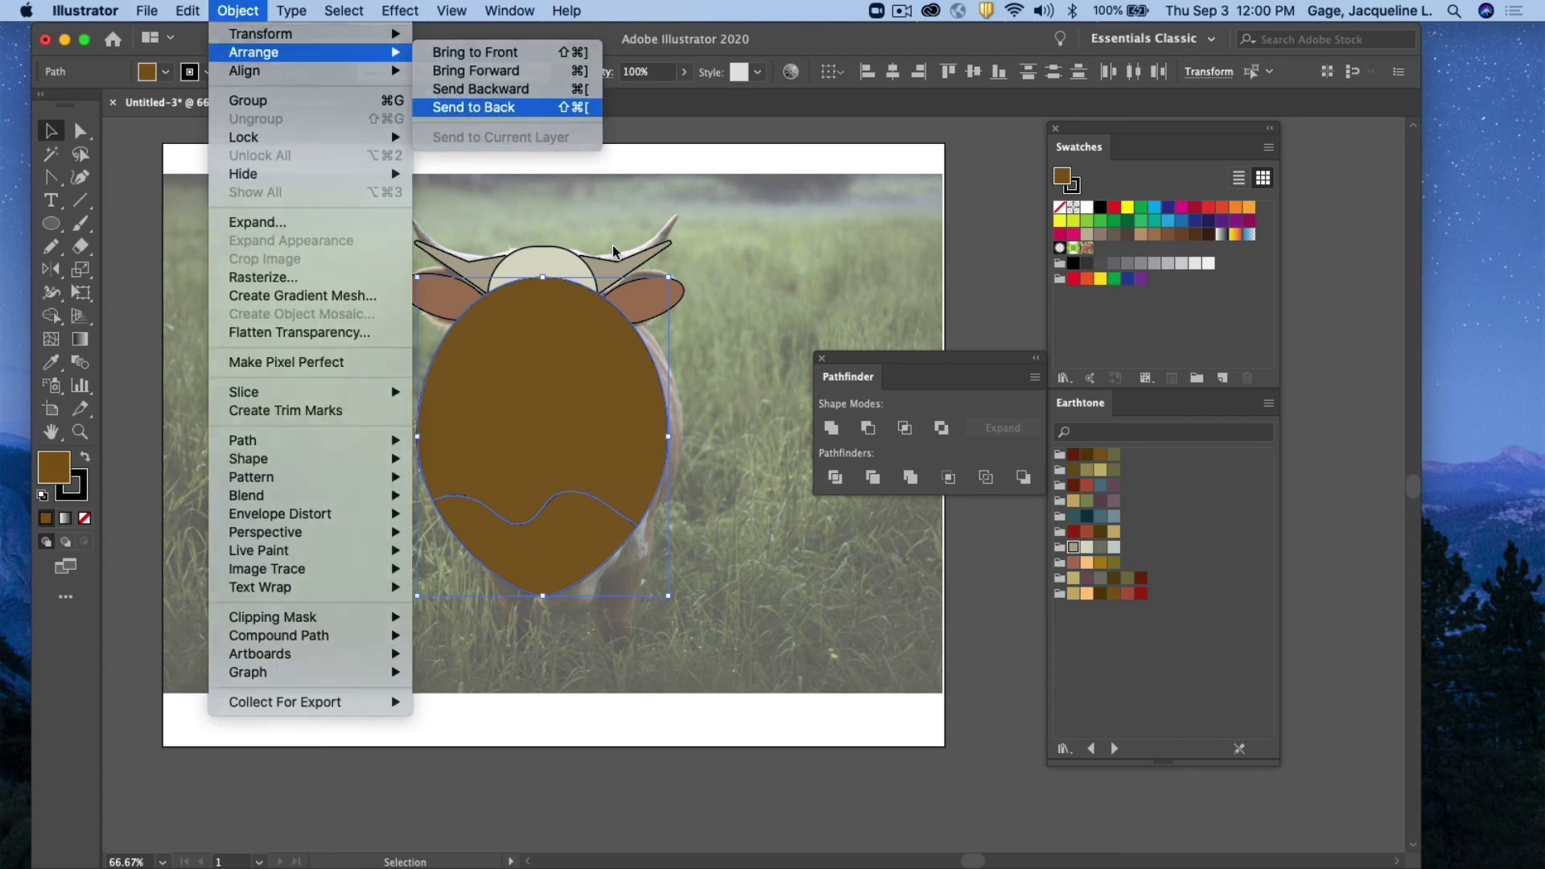
{"action": "key", "text": "shift+super+bracketleft"}
{"action": "left_click", "coordinate": [703, 616]}
Fill the lower body piece with the light grey fourth swatch of the seventh Earthtone colour group
{"action": "left_click", "coordinate": [591, 577]}
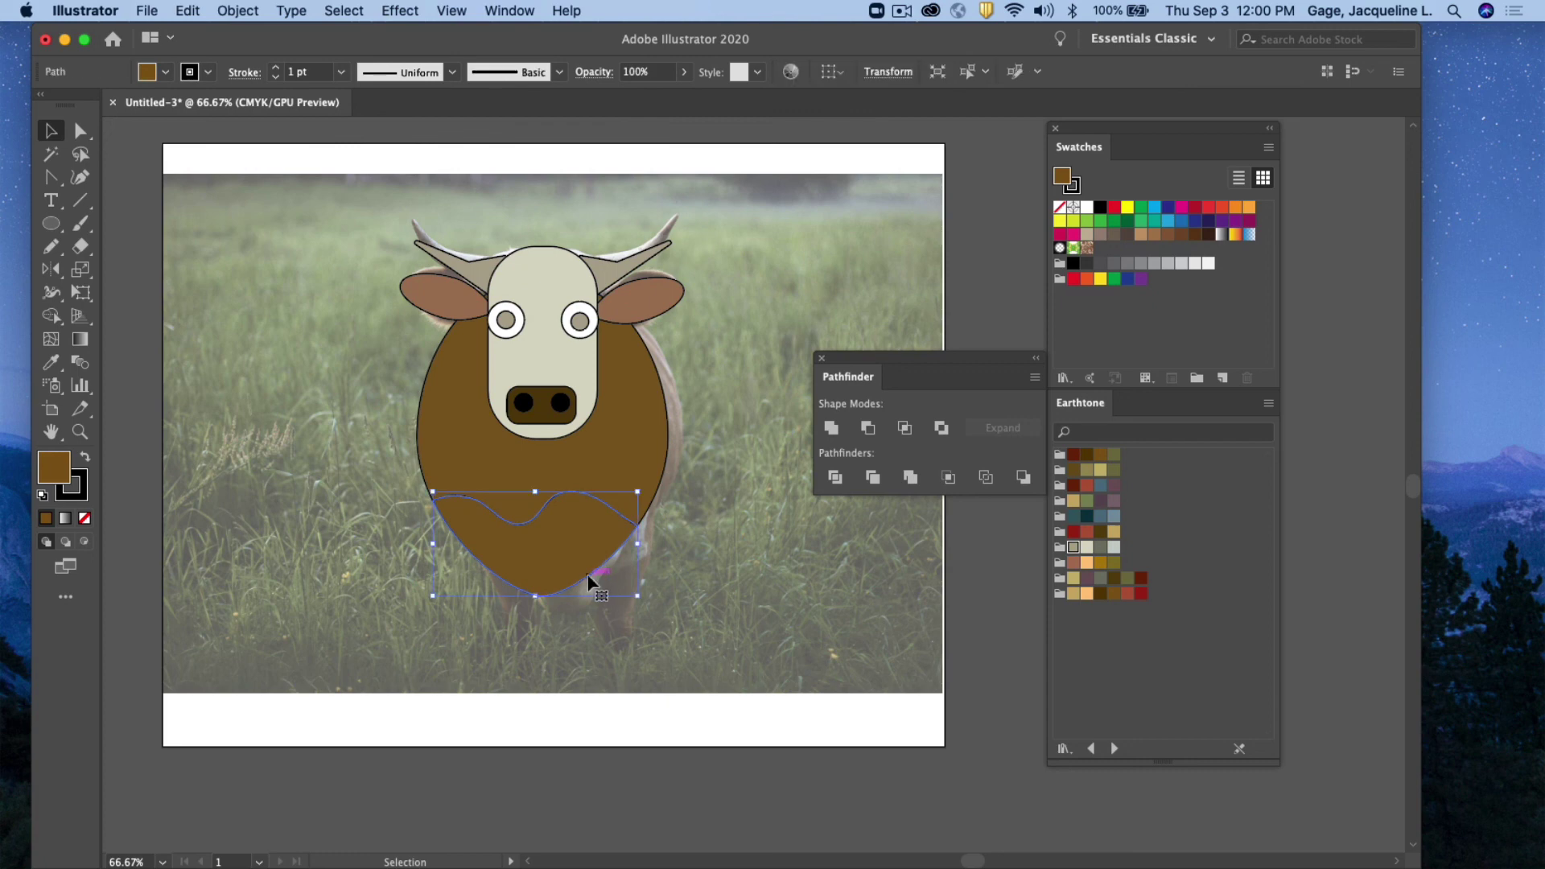
{"action": "left_click", "coordinate": [1113, 551]}
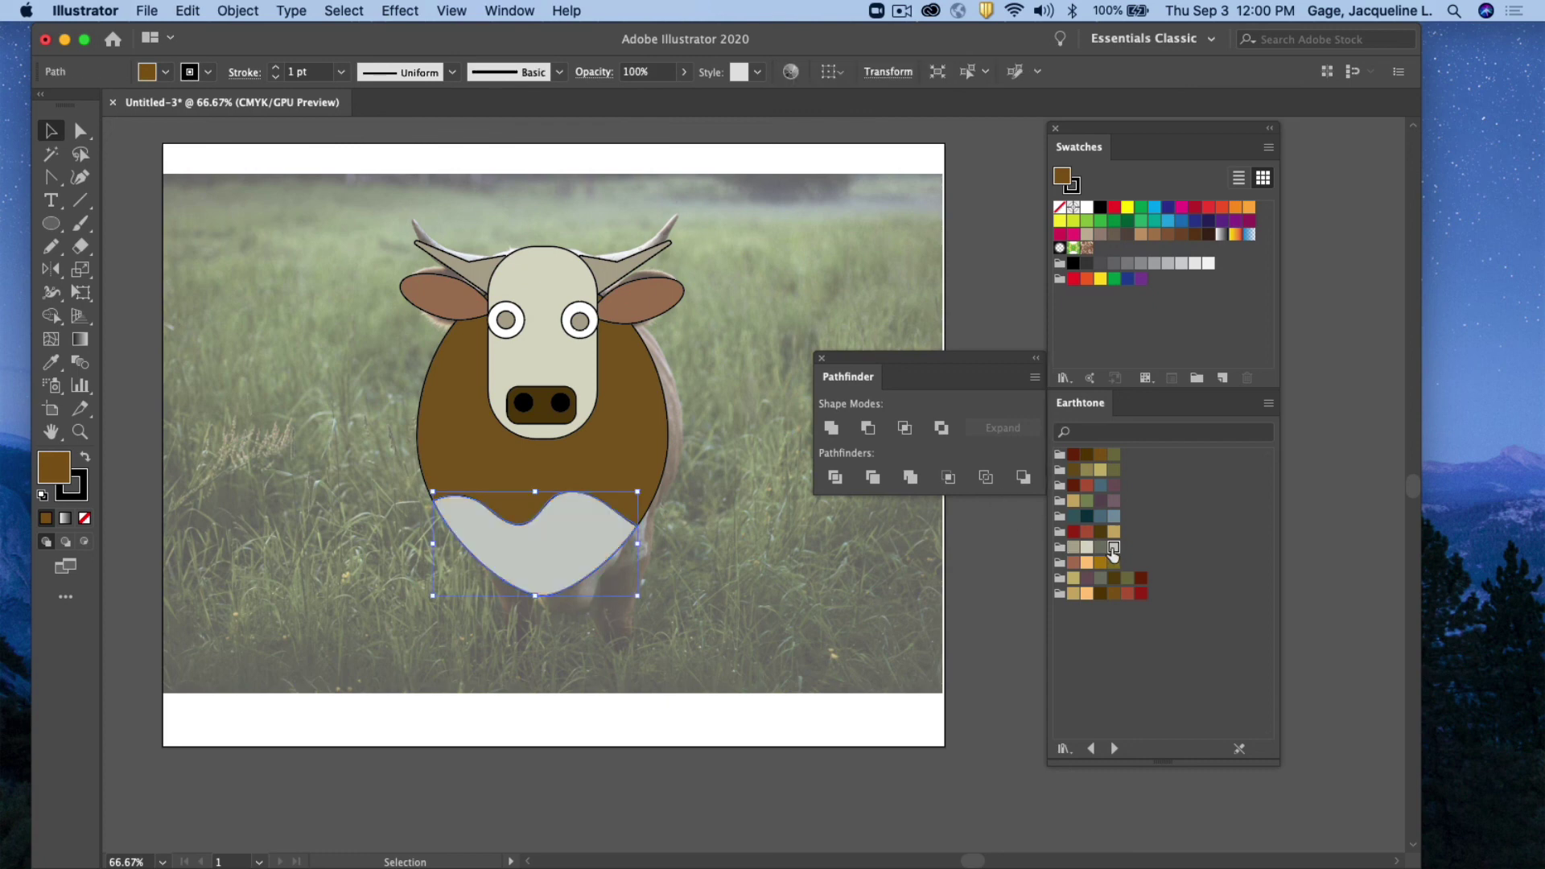
{"action": "left_click", "coordinate": [799, 596]}
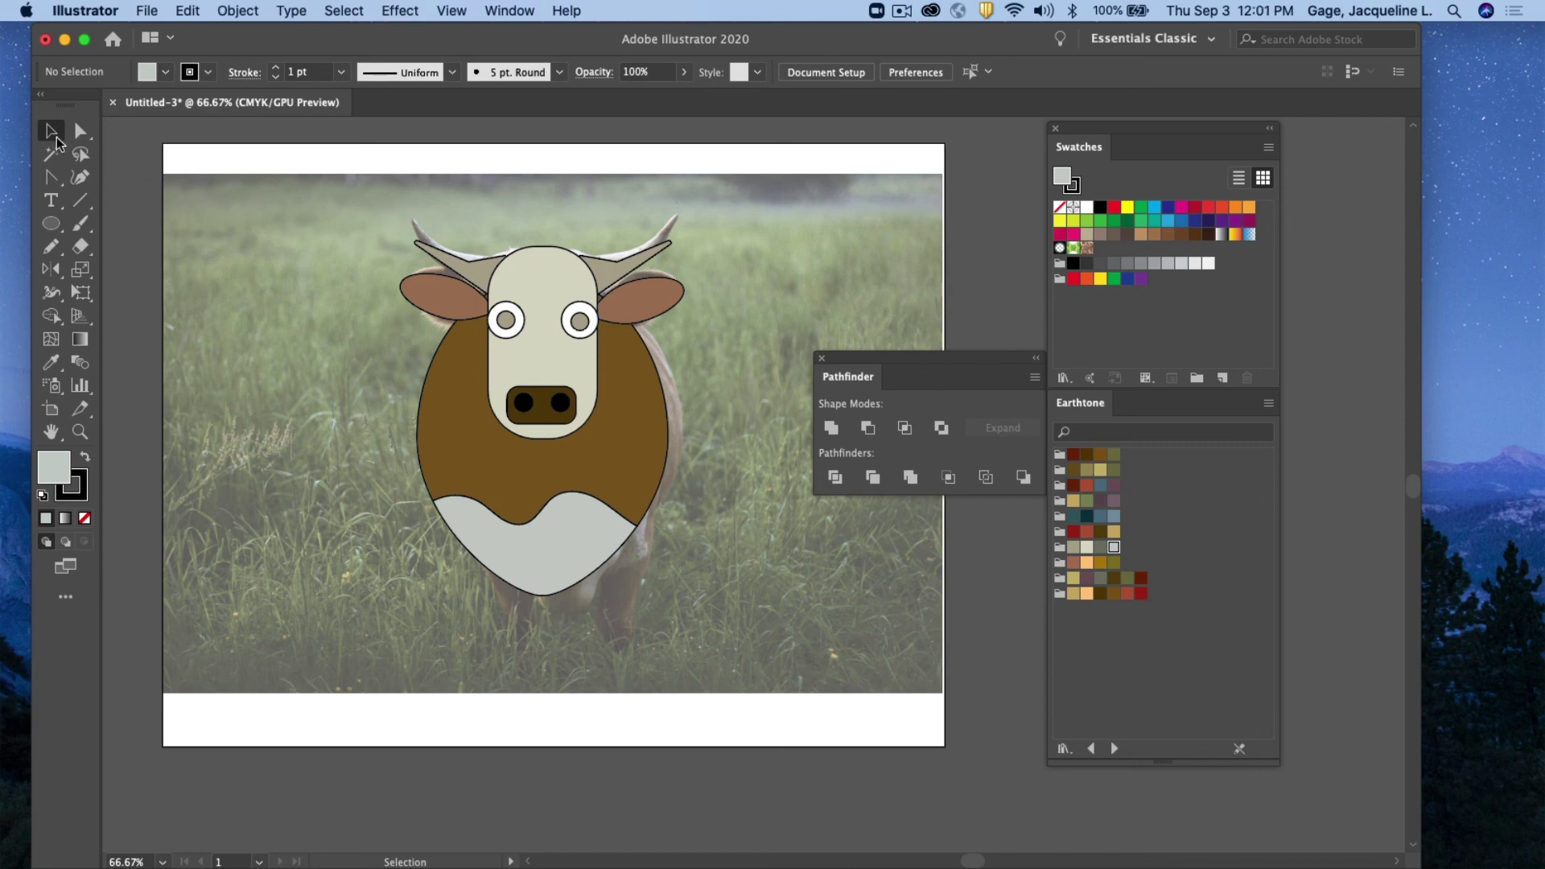
Select all the cow shapes and set their stroke to None
{"action": "left_click", "coordinate": [611, 388]}
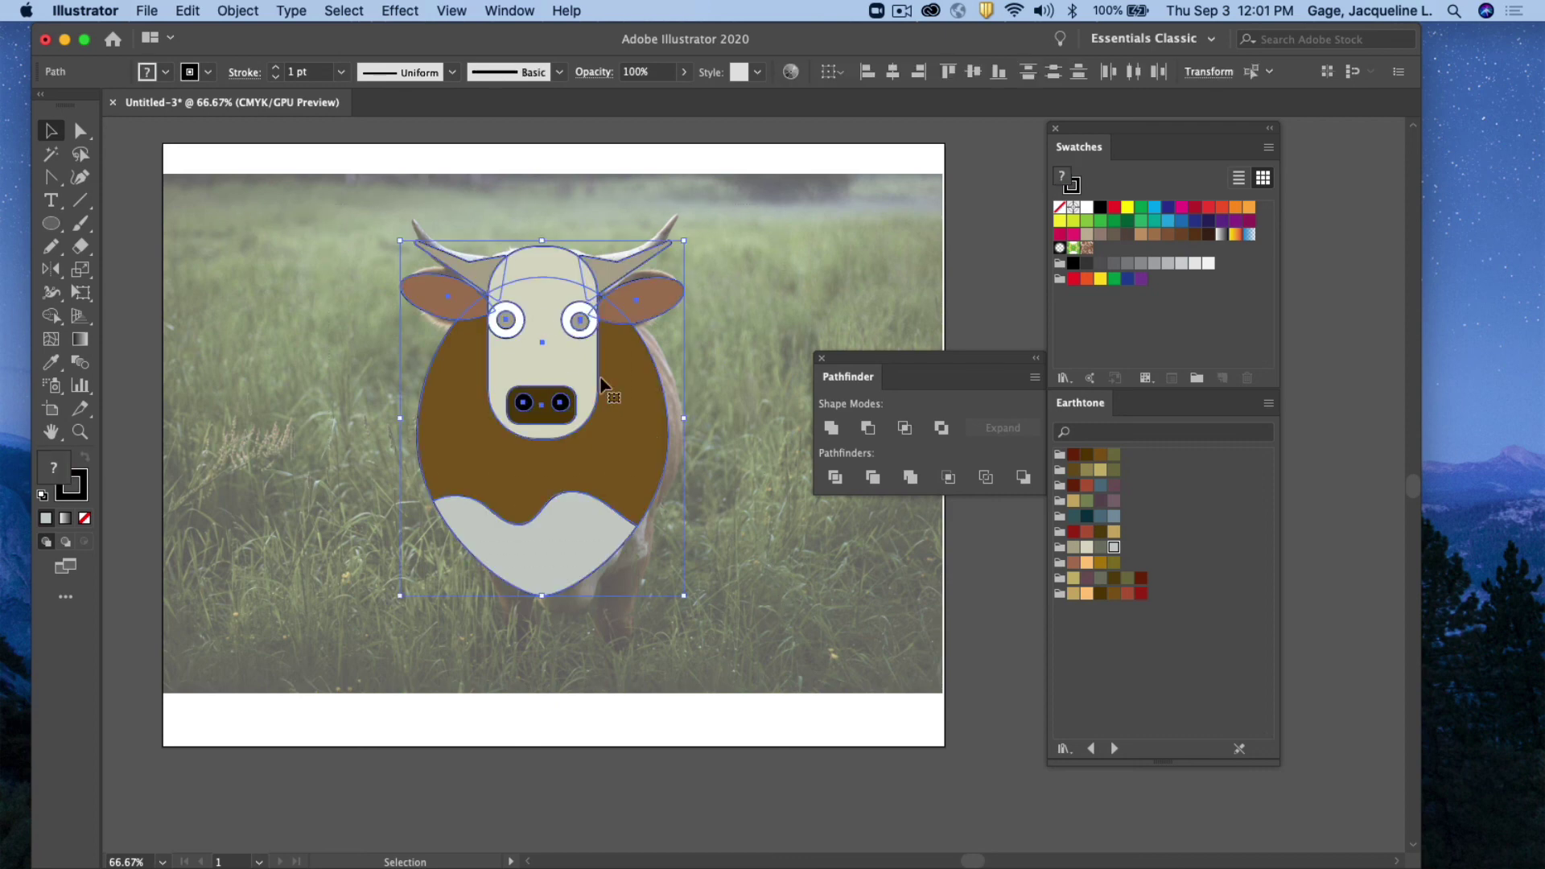
{"action": "left_click", "coordinate": [207, 72]}
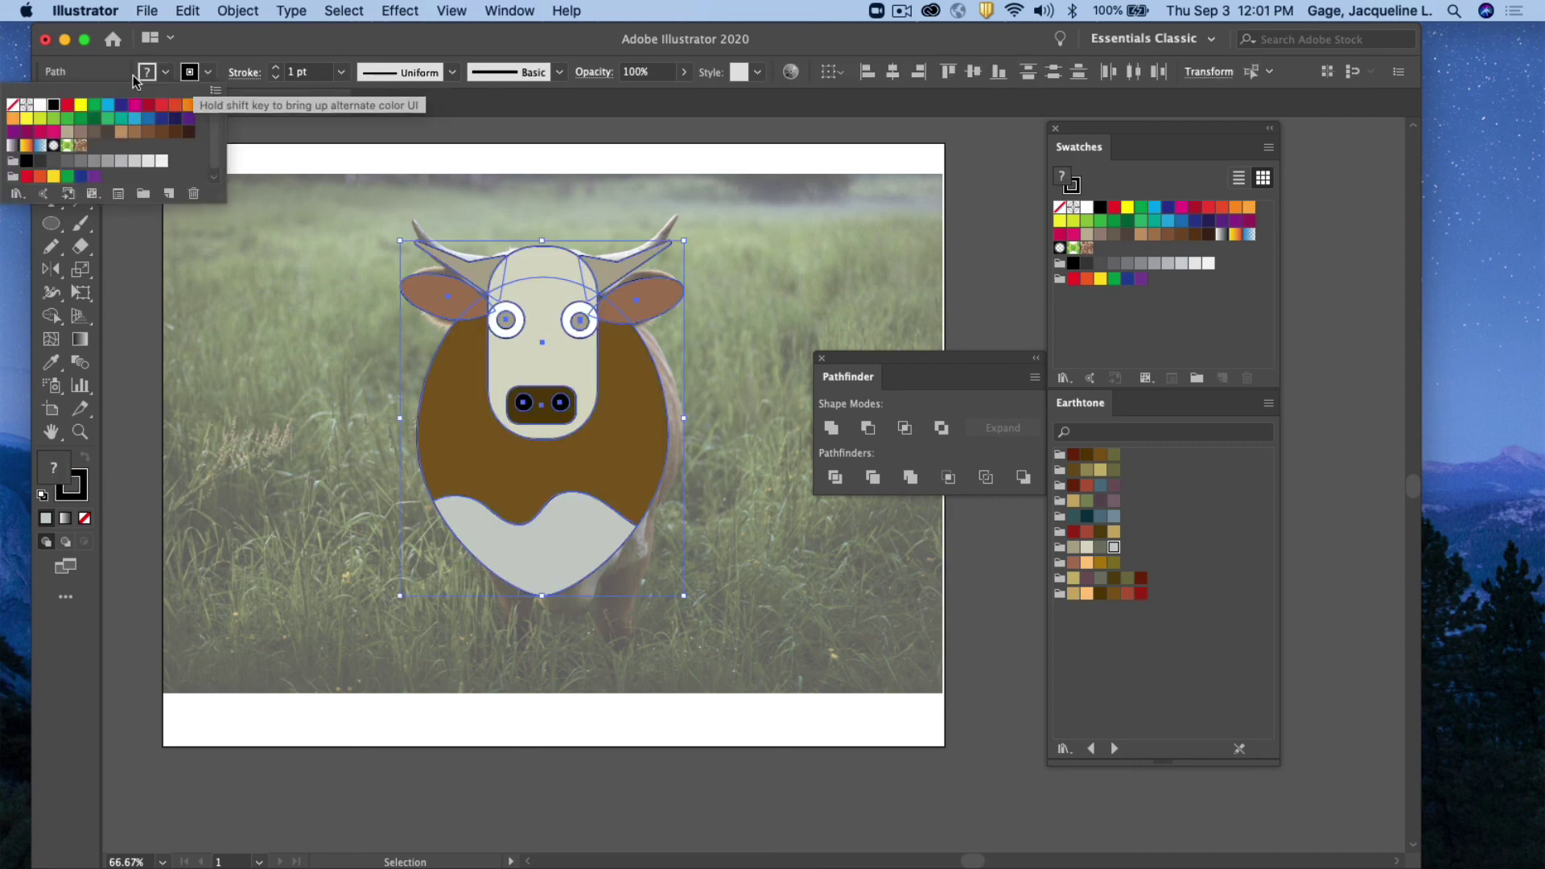
{"action": "left_click", "coordinate": [19, 97]}
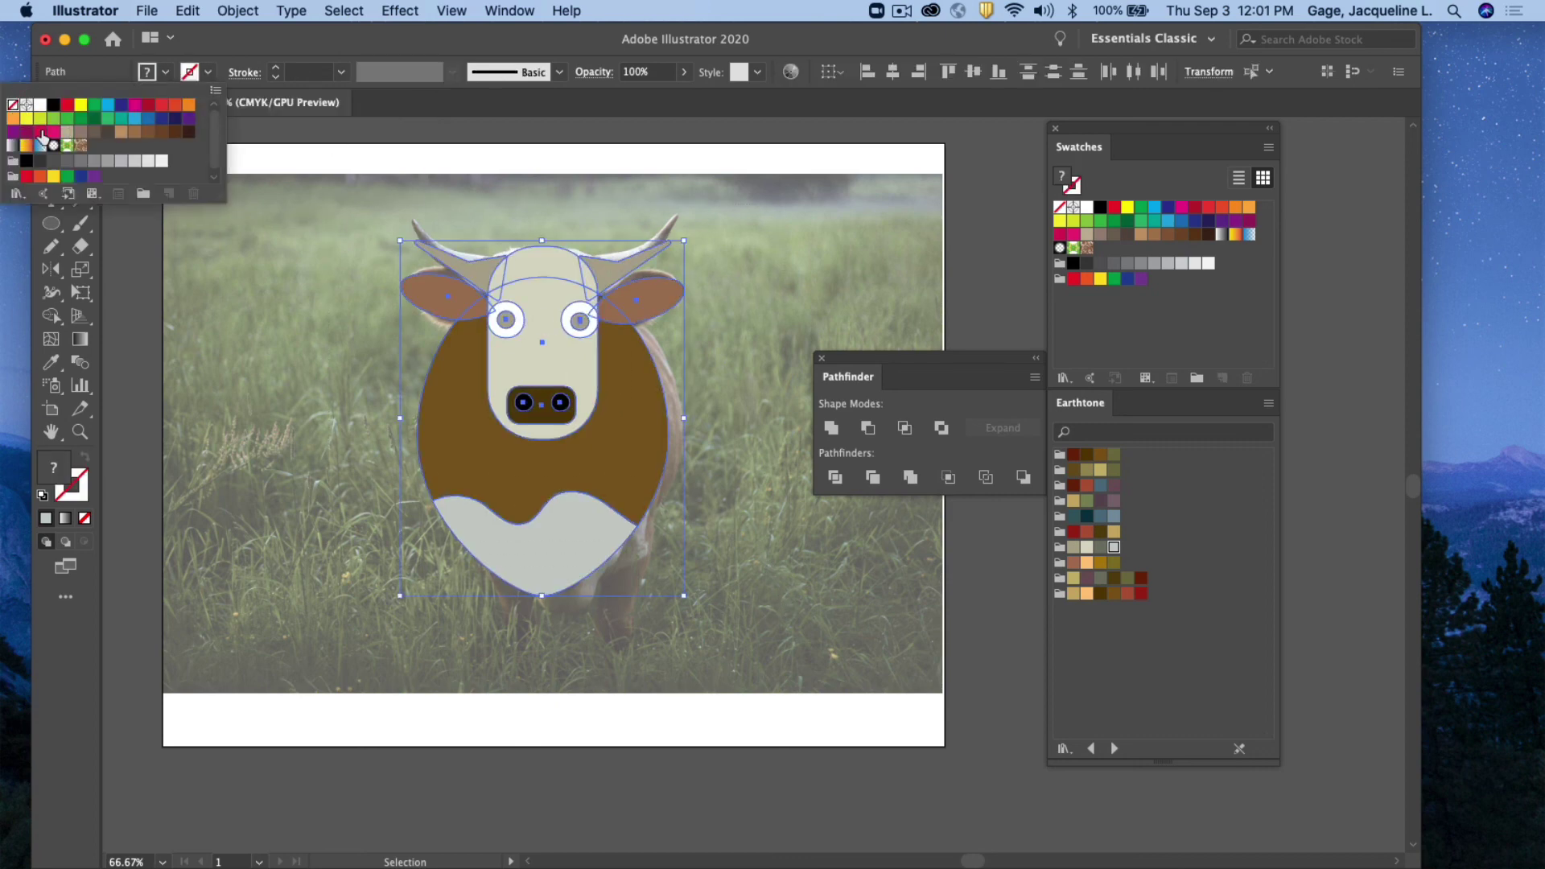
{"action": "left_click", "coordinate": [268, 370]}
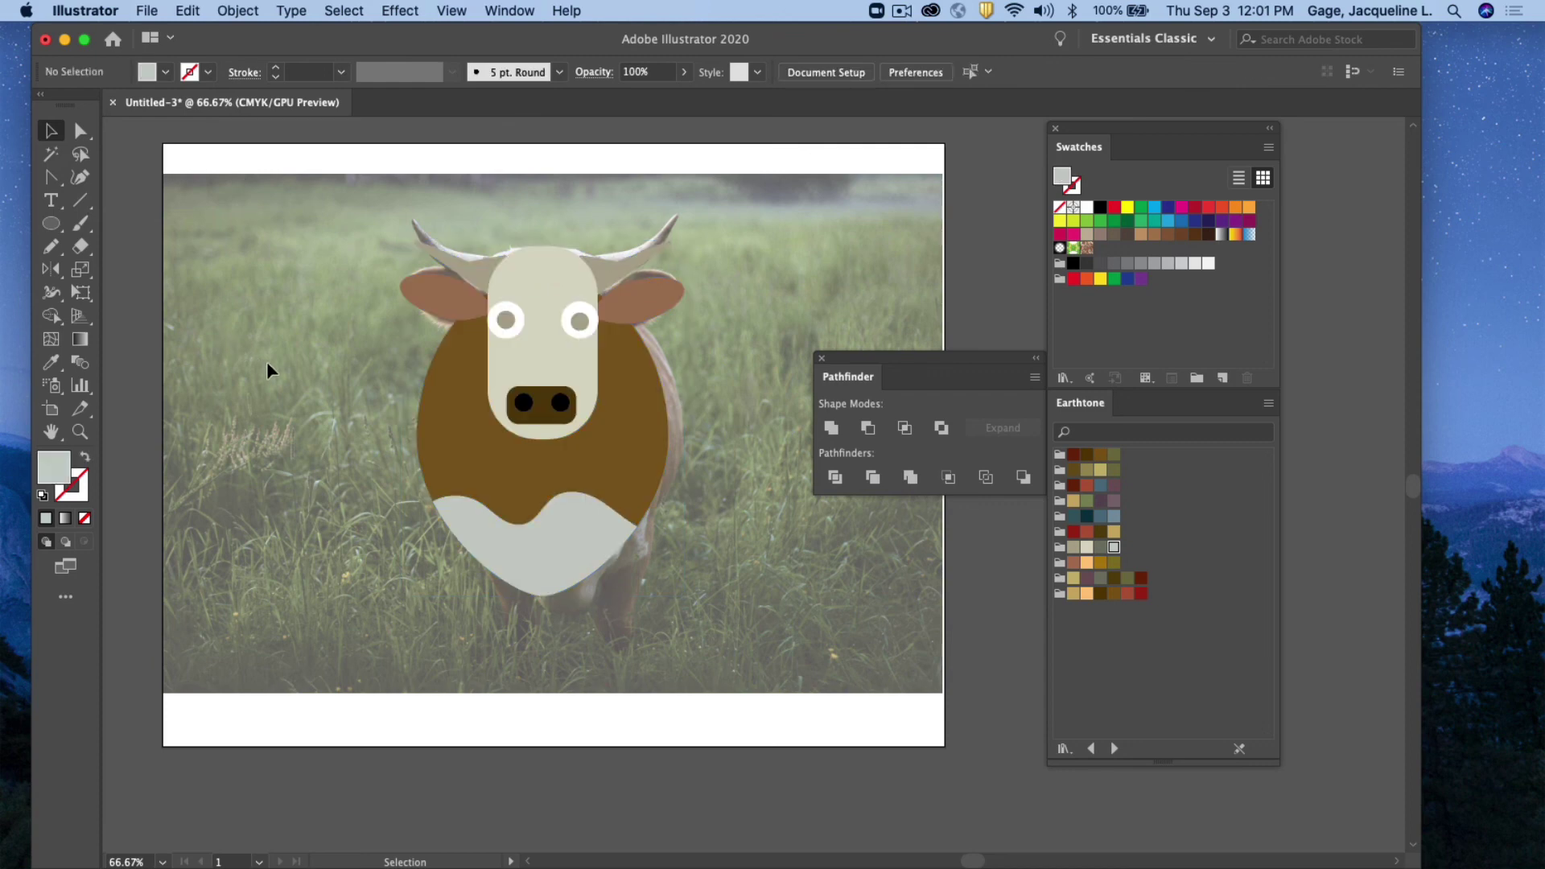
{"action": "left_click", "coordinate": [902, 11]}
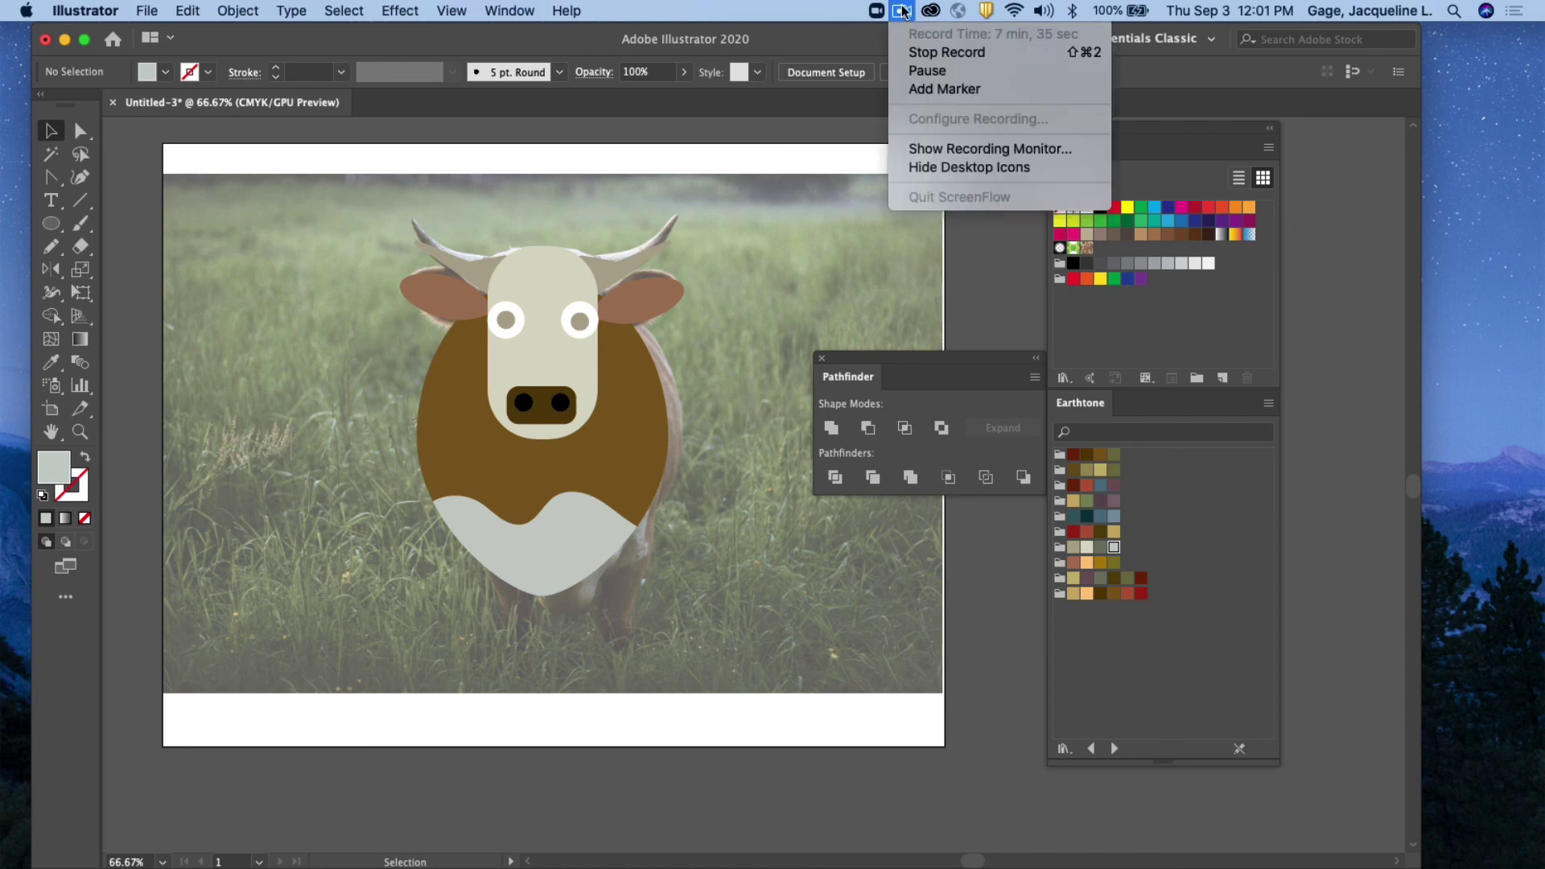